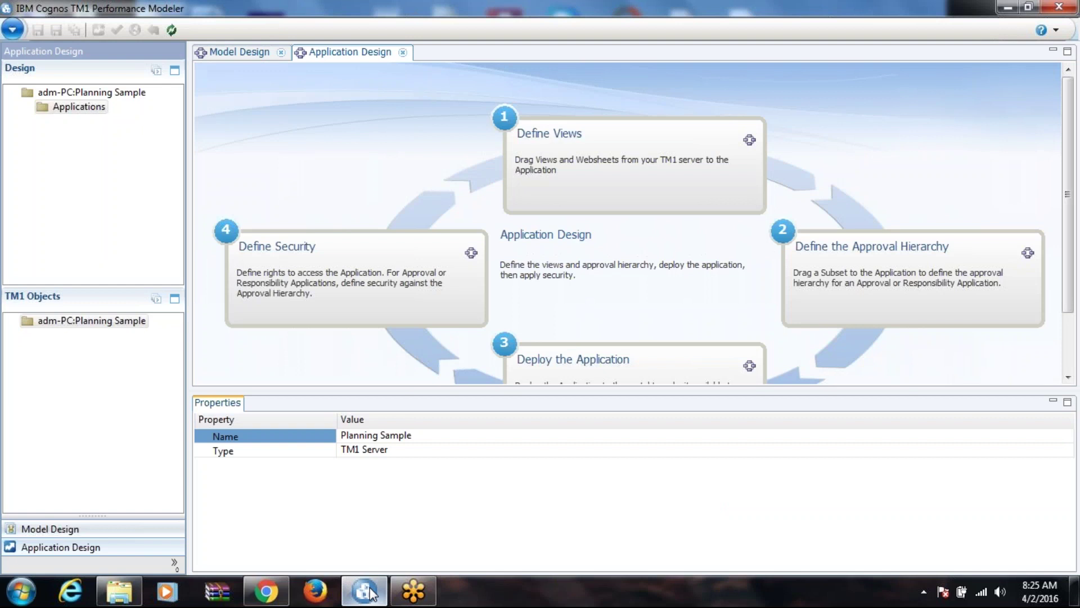
# Step: Create a new application under the Applications folder and give it a name
pyautogui.click(84, 554)
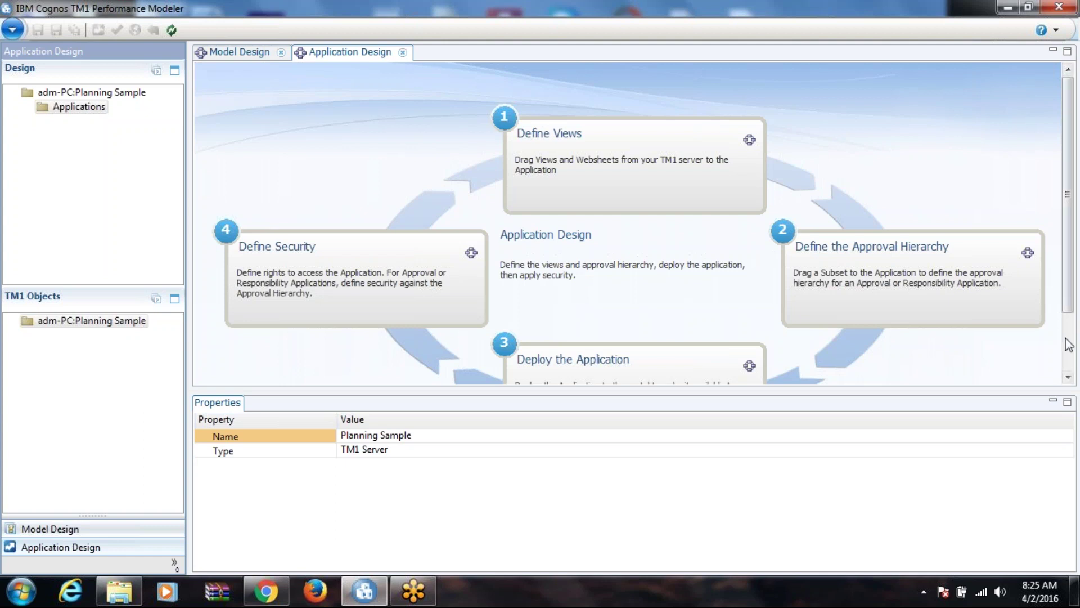
pyautogui.scroll(-1, 1068, 348)
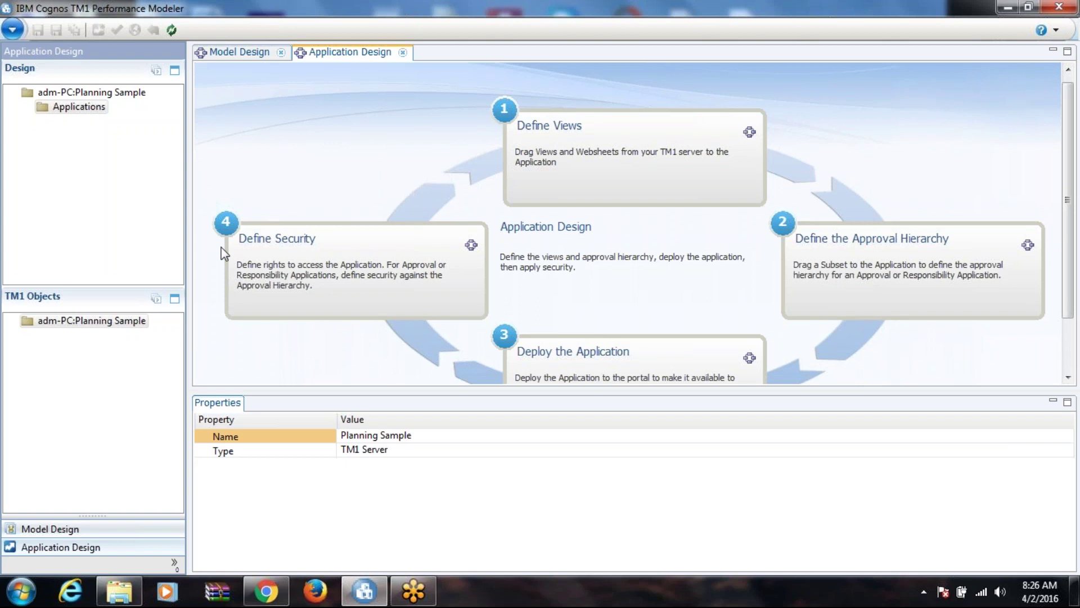
pyautogui.click(79, 107)
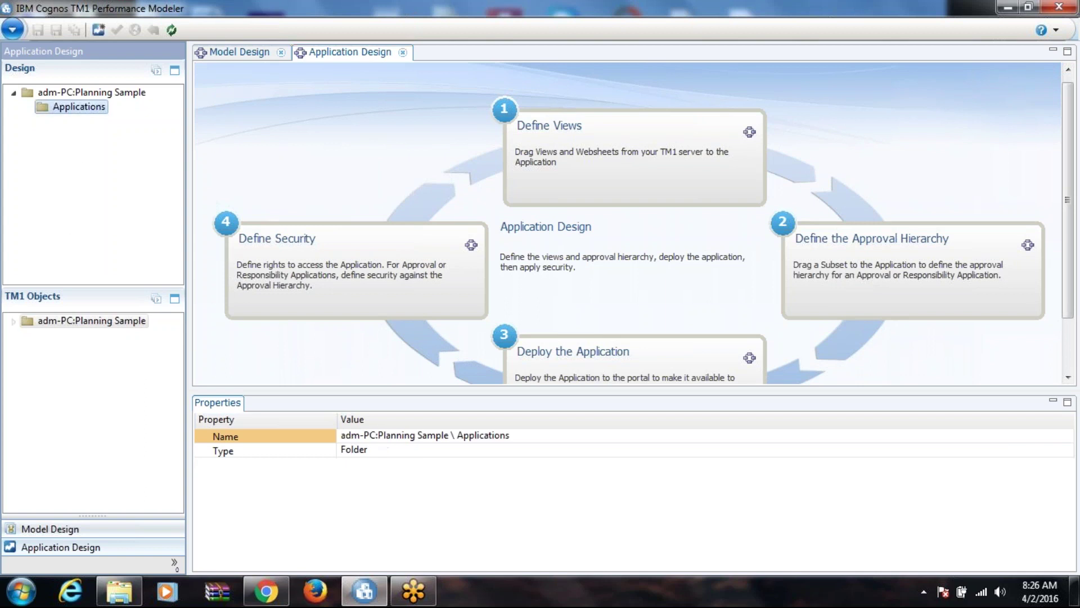
pyautogui.rightClick(79, 107)
pyautogui.moveTo(122, 119)
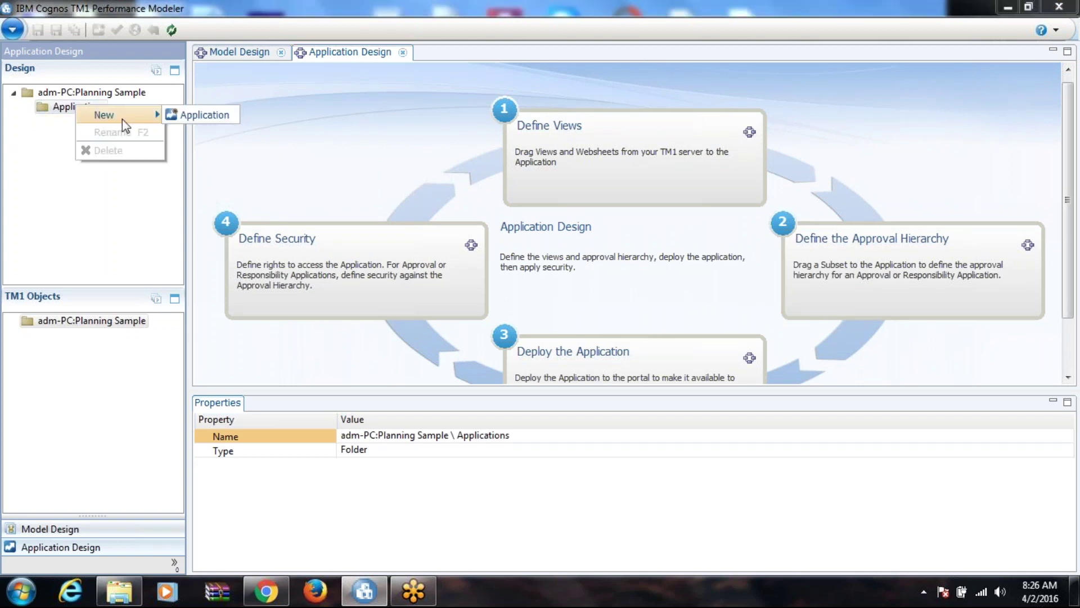
pyautogui.click(206, 116)
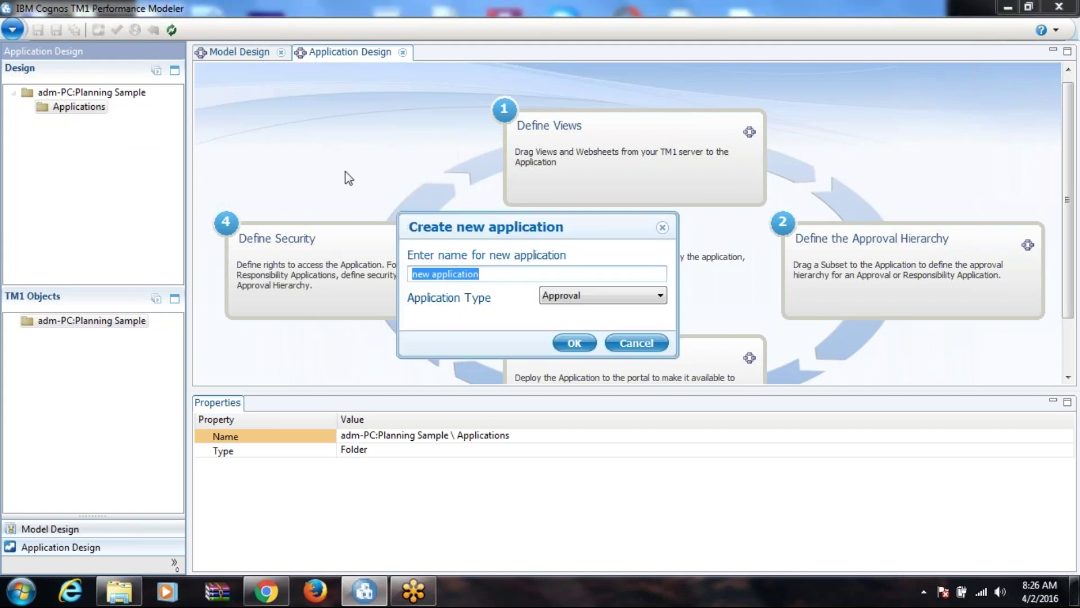
pyautogui.write('hari')
pyautogui.press('Return')
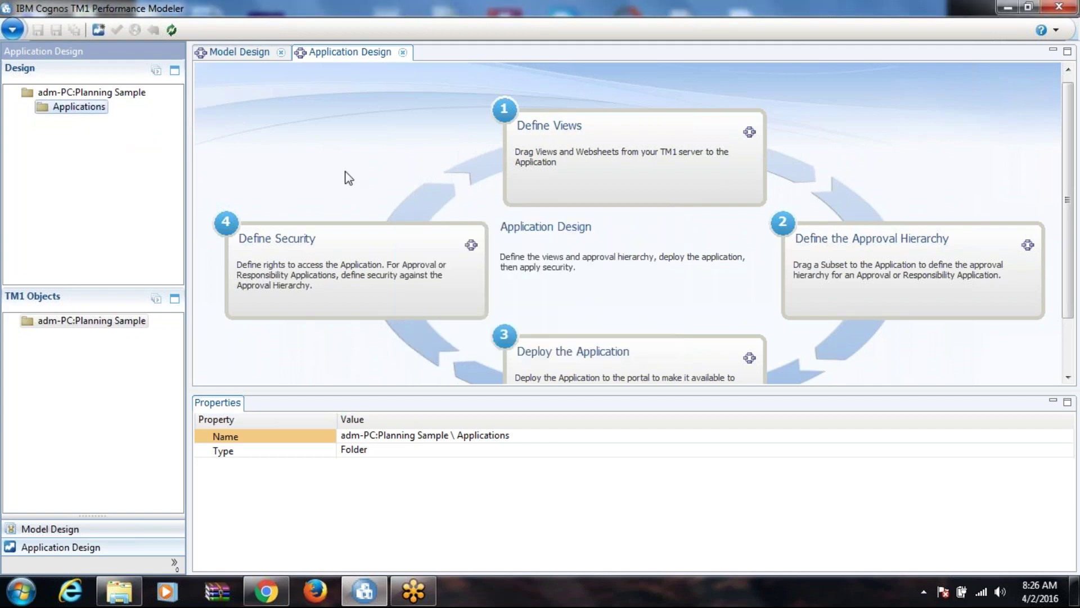
# Step: Expand the application and Planning Sample server, showing views of plan_Control, plan_BudgetPlan and the line-item cube
pyautogui.click(44, 122)
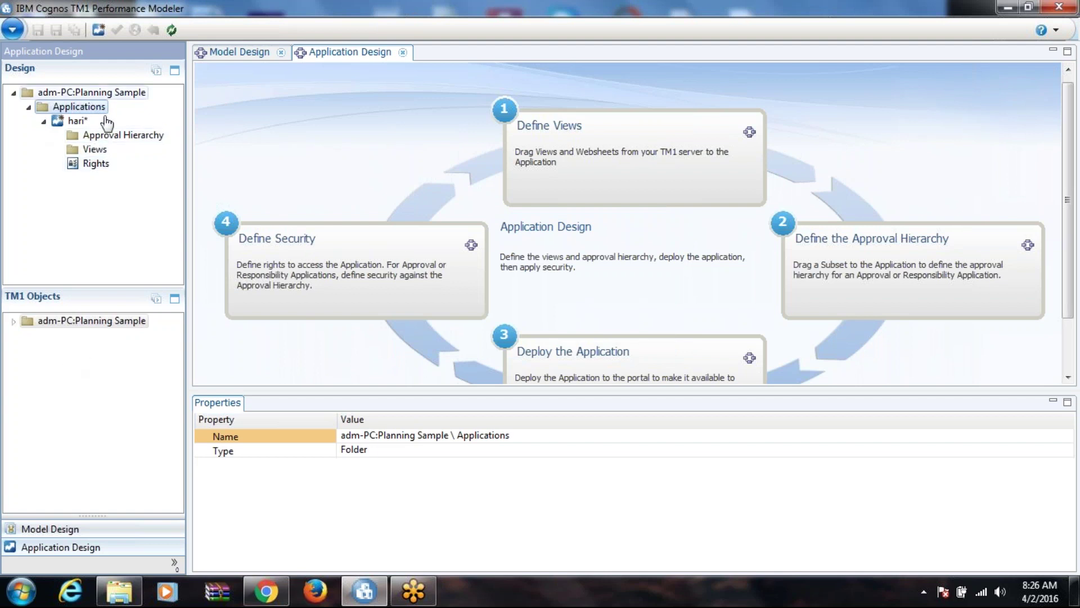
pyautogui.click(13, 321)
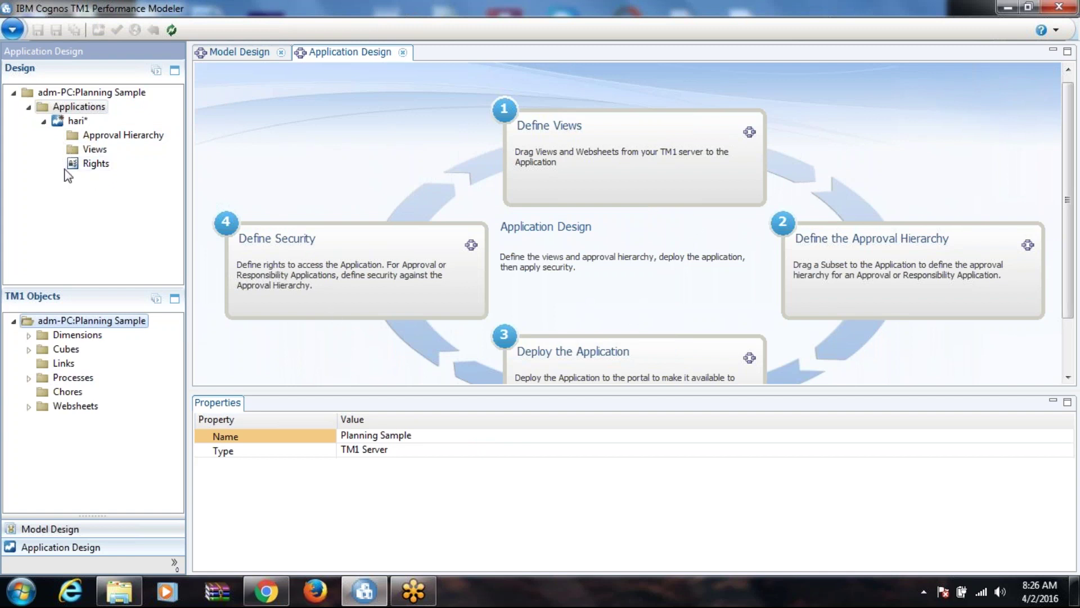
pyautogui.click(29, 349)
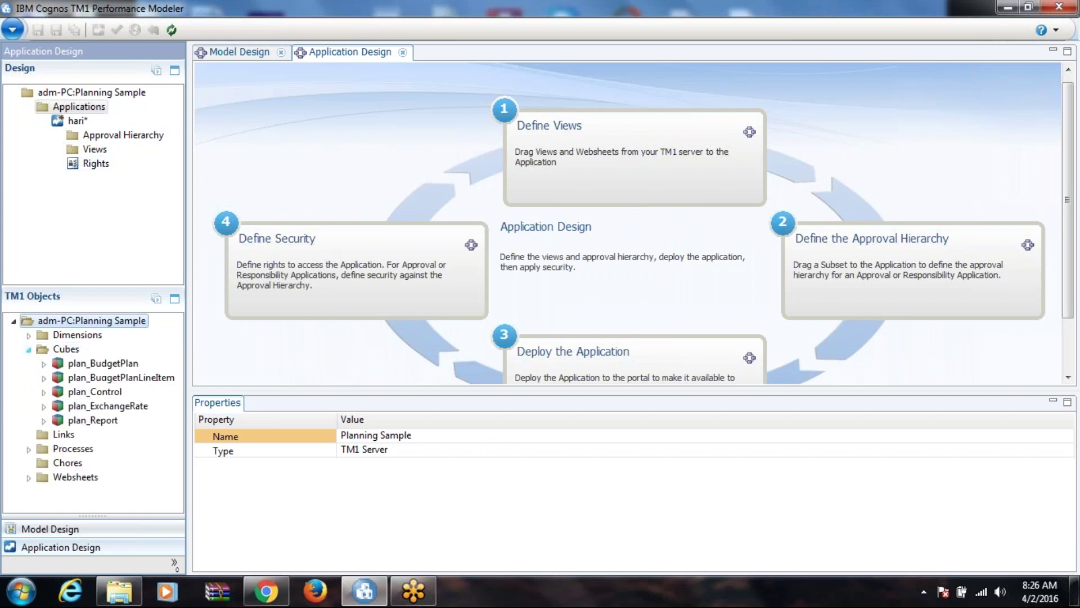
pyautogui.click(44, 391)
pyautogui.click(44, 377)
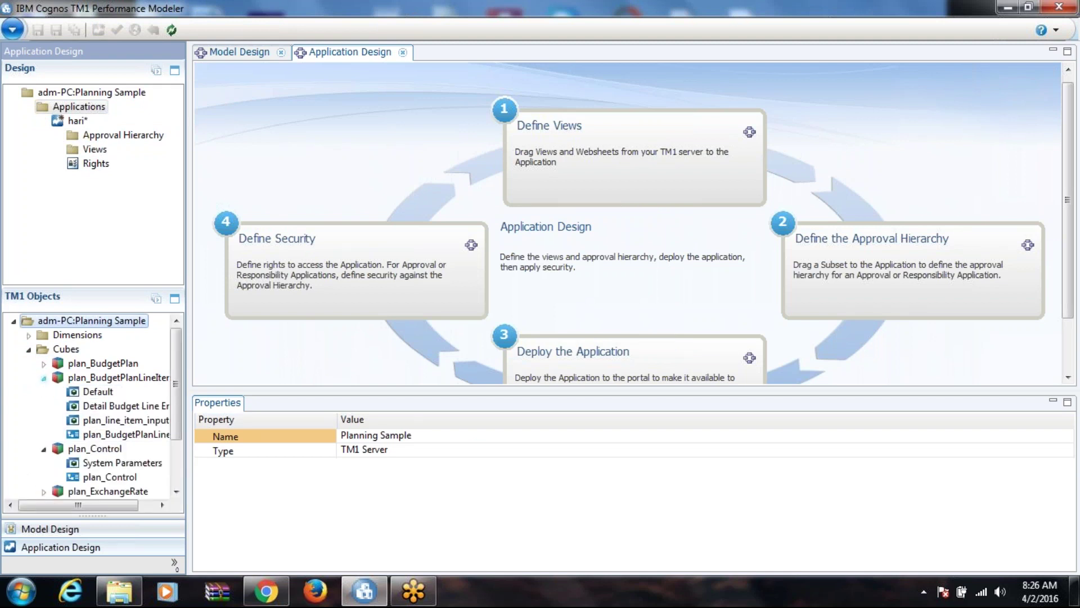
pyautogui.click(45, 364)
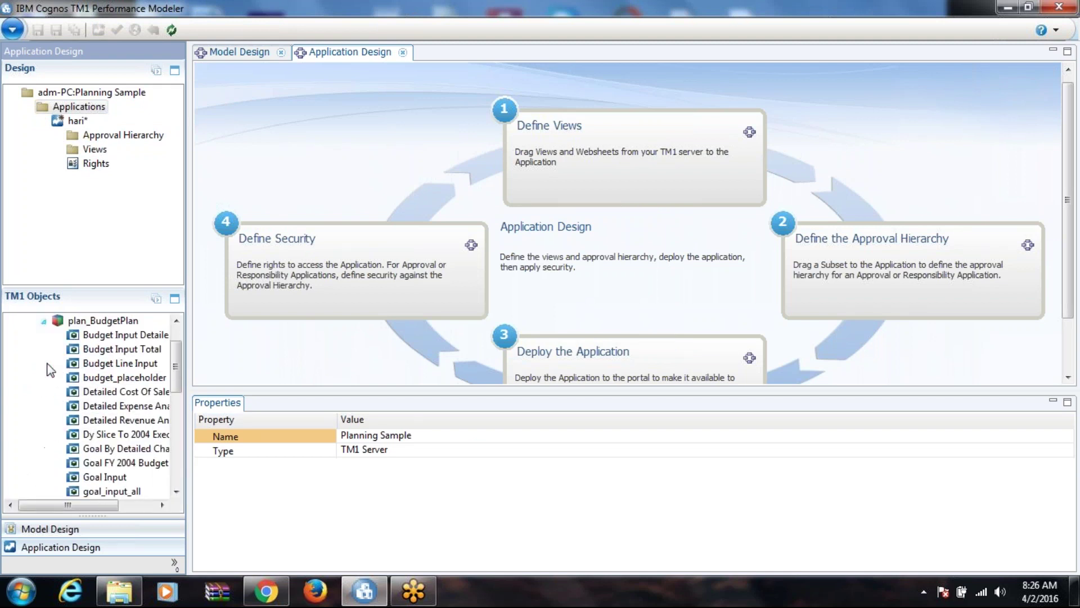
pyautogui.moveTo(176, 348); pyautogui.dragTo(176, 333)
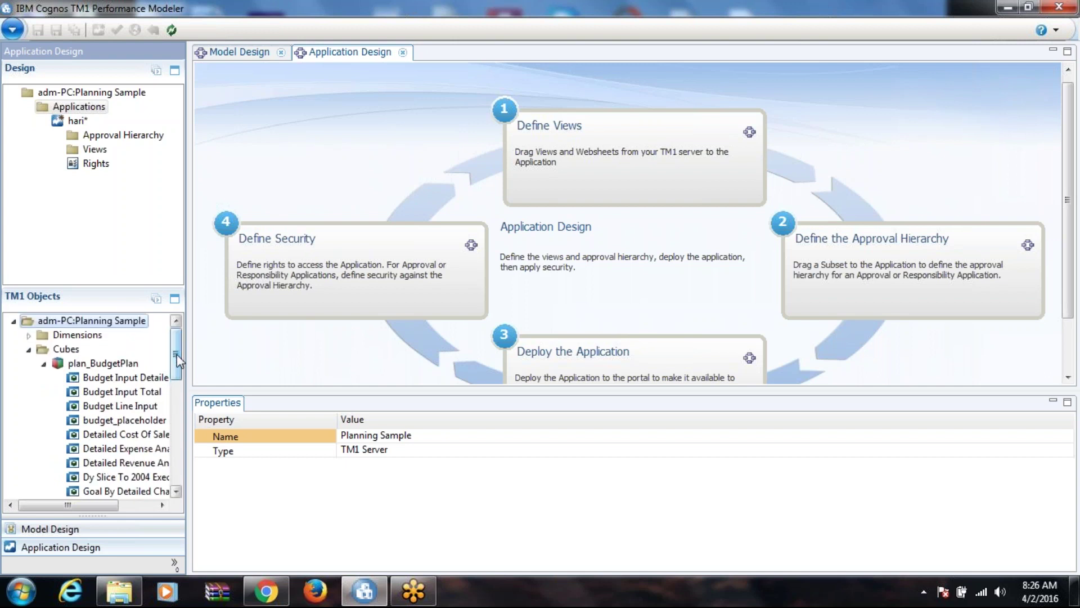
# Step: Add plan_report's actual subset to the application's Approval Hierarchy
pyautogui.click(29, 336)
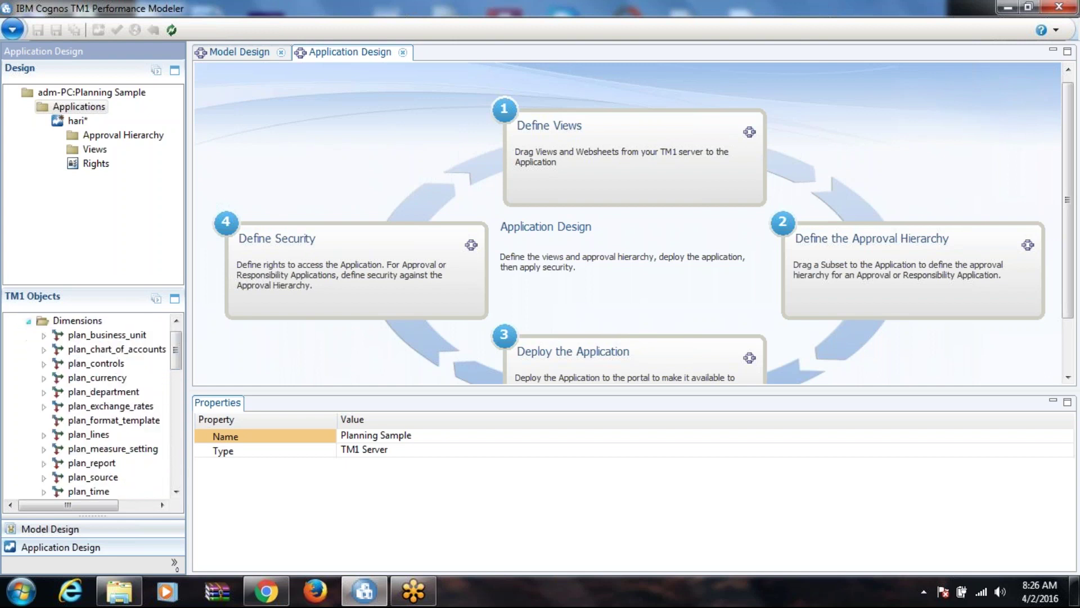
pyautogui.click(43, 462)
pyautogui.moveTo(95, 391); pyautogui.dragTo(113, 136)
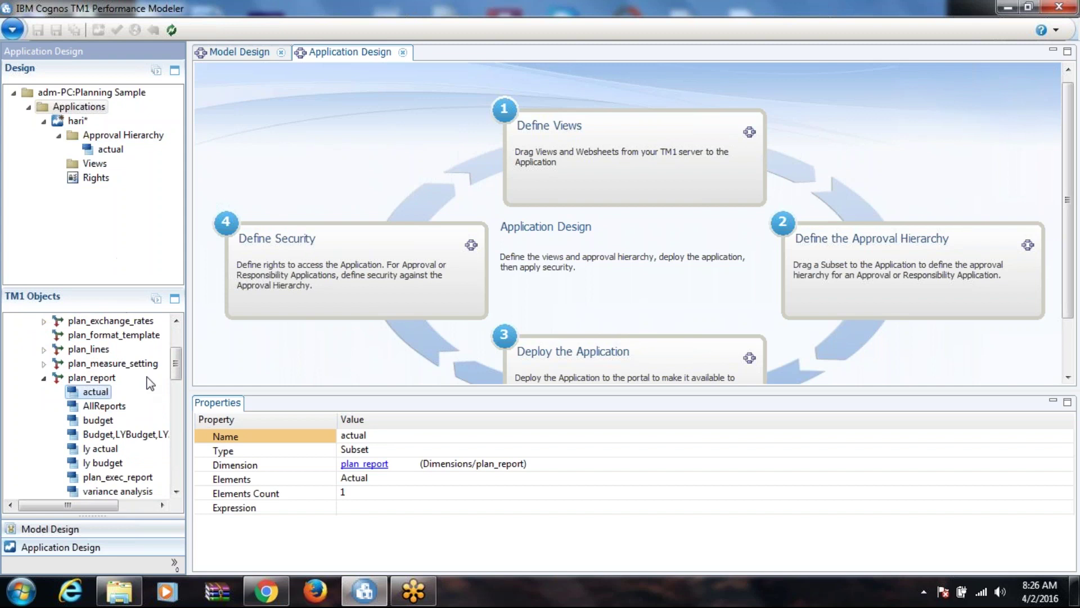
# Step: Add plan_BudgetPlan's goal_input_nlevel view to the application's Views
pyautogui.click(44, 377)
pyautogui.scroll(-6, 178, 391)
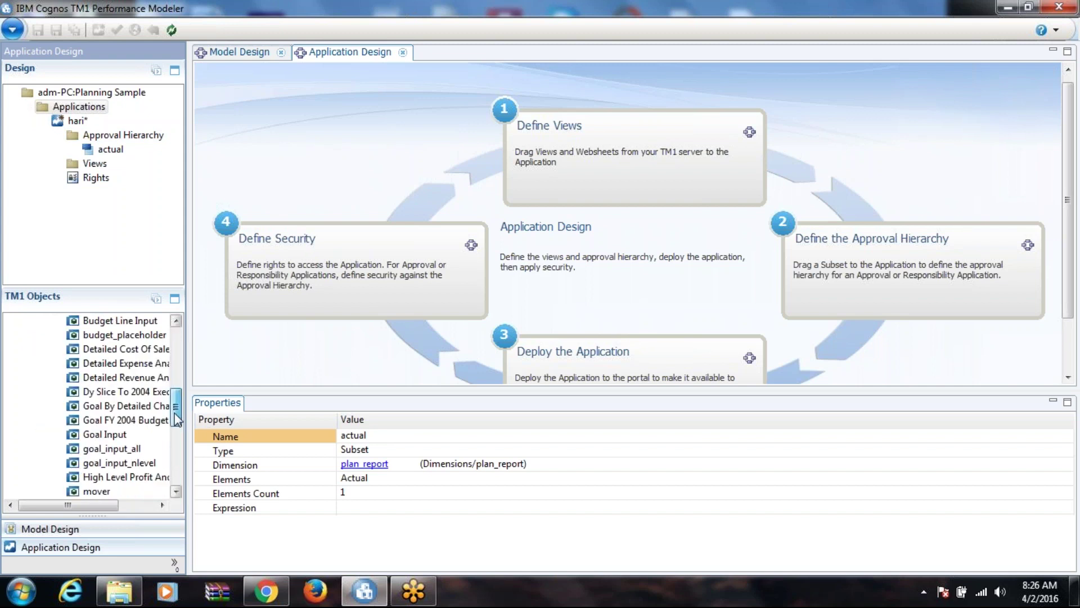
pyautogui.moveTo(123, 382); pyautogui.dragTo(110, 161)
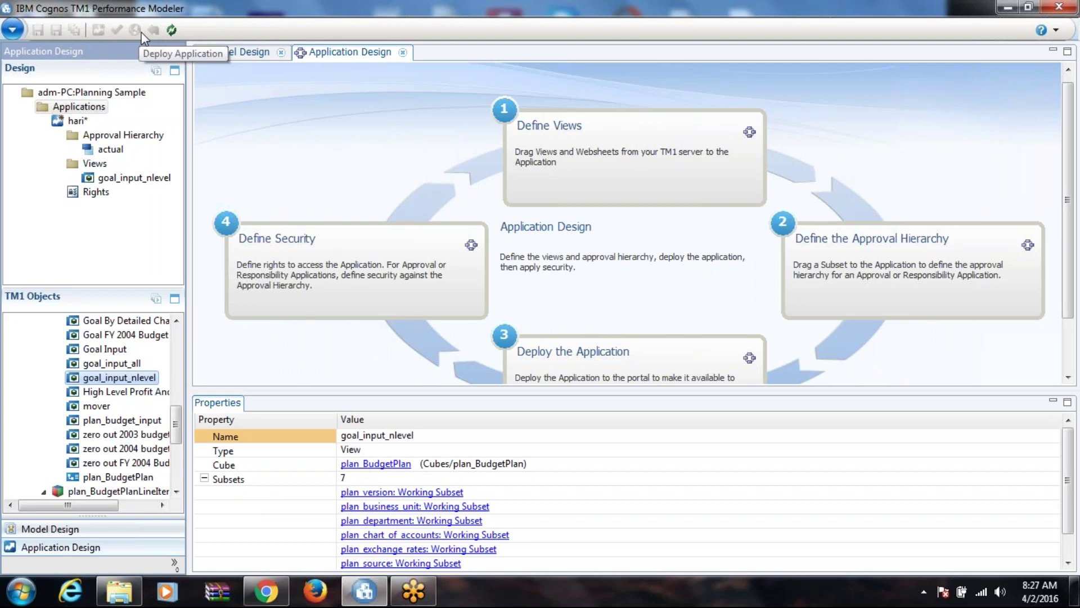
pyautogui.click(269, 592)
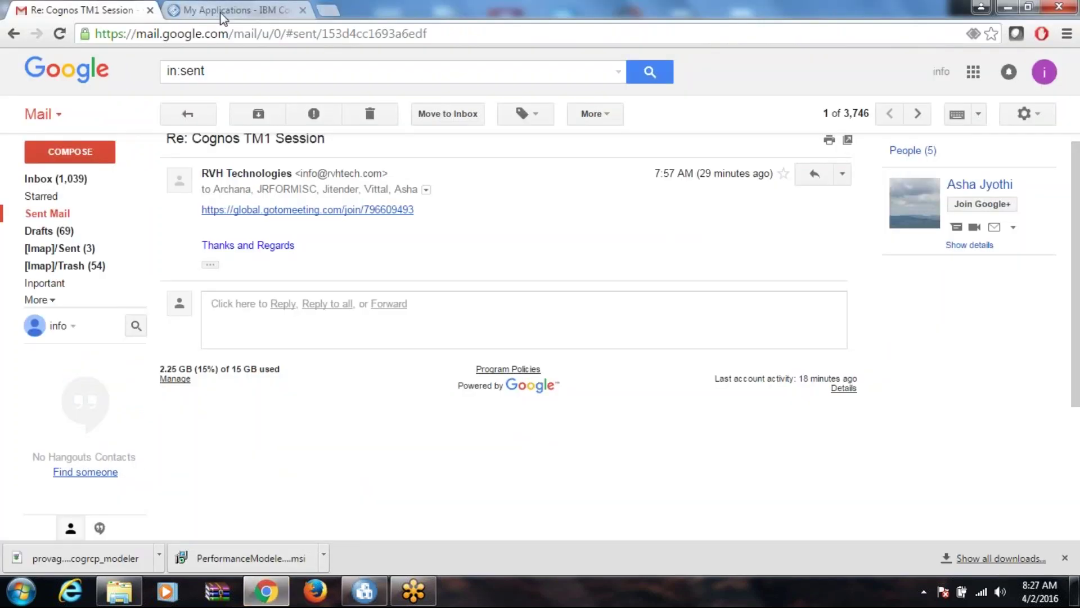
pyautogui.click(222, 13)
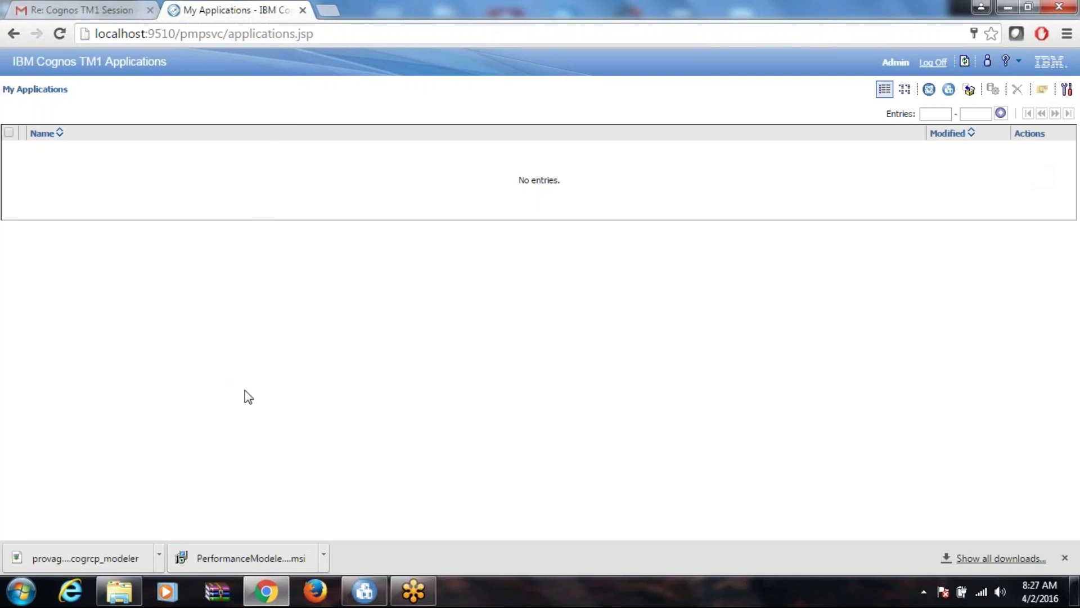
pyautogui.click(266, 590)
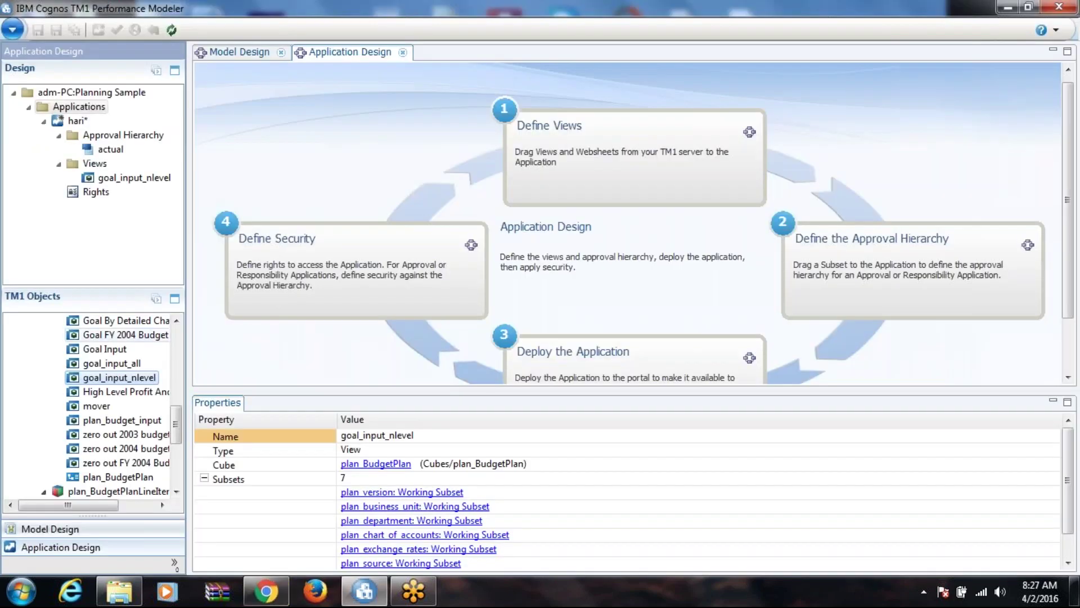
# Step: From the Model Design Dimensions list, open plan_business_unit in its editor
pyautogui.click(77, 536)
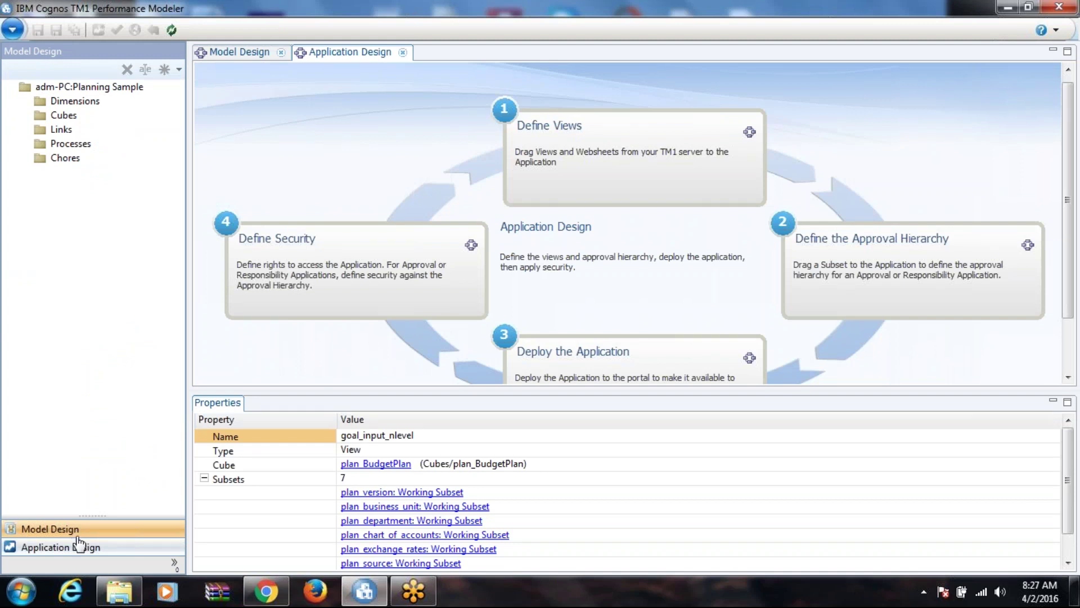
pyautogui.click(84, 546)
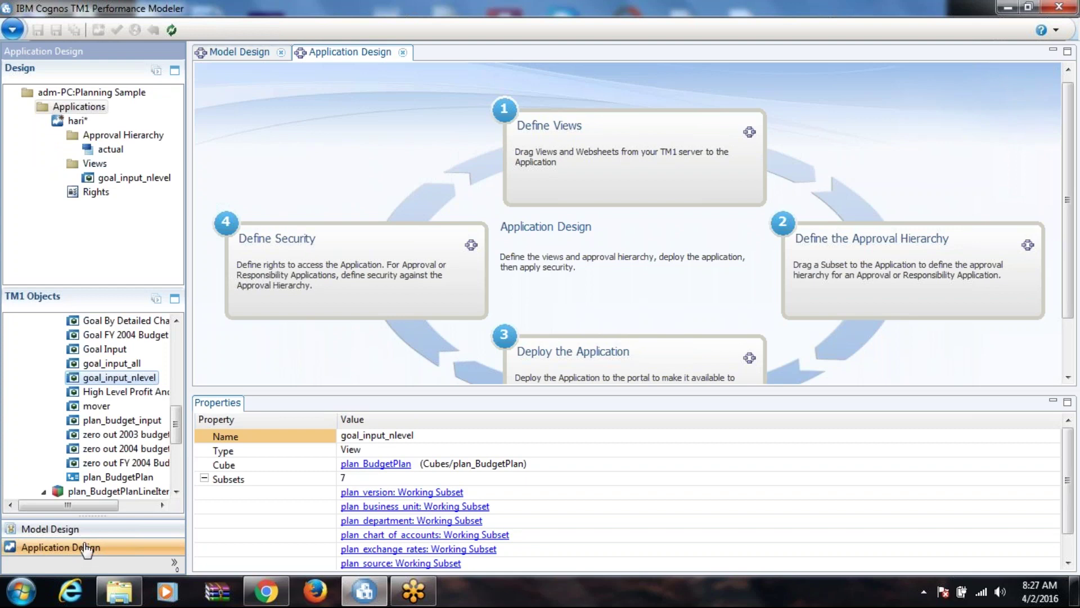
pyautogui.click(84, 532)
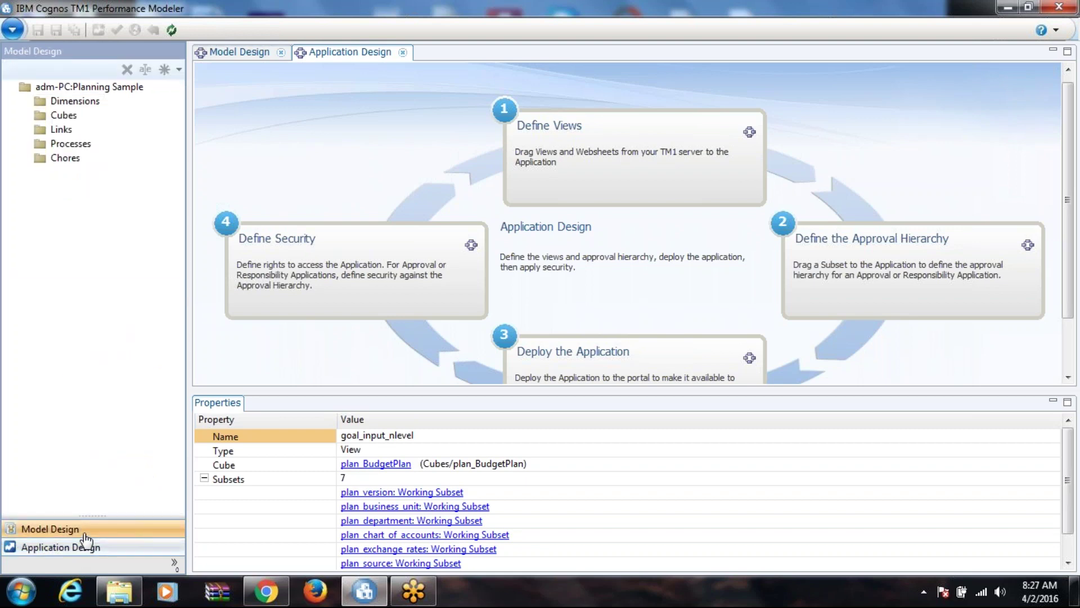
pyautogui.click(26, 103)
pyautogui.click(41, 116)
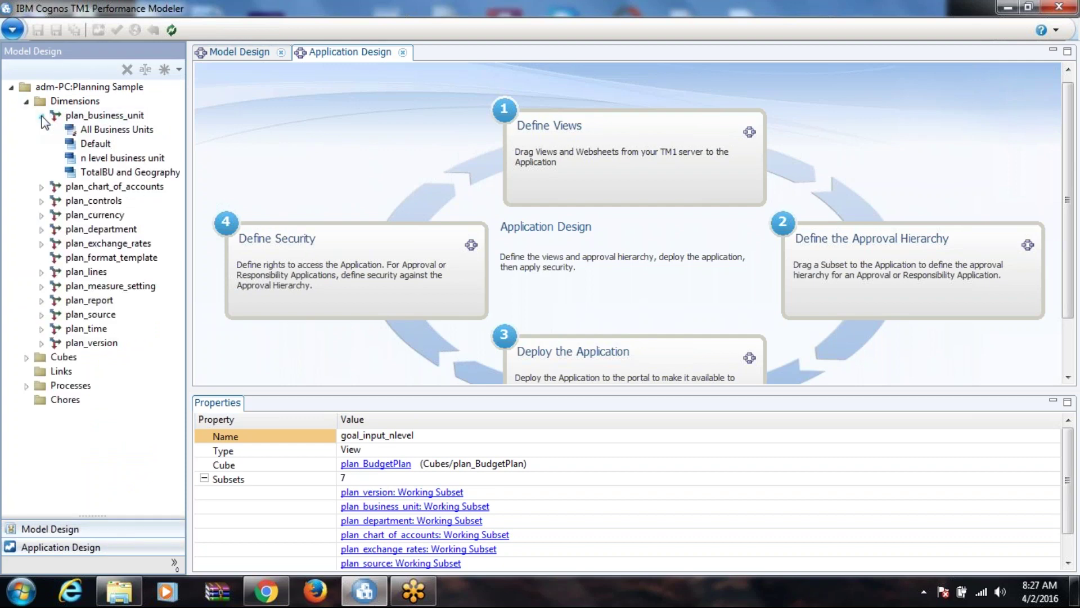
pyautogui.click(110, 115)
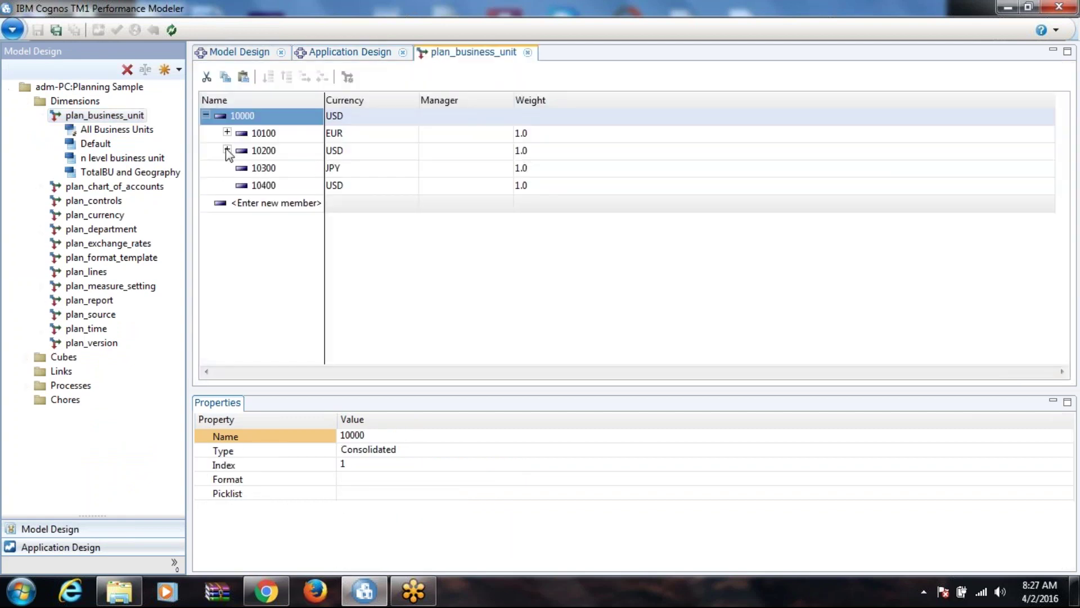
# Step: Expand member 10200 to show 10210 and 10220, browse Processes, then return to Application Design
pyautogui.click(227, 150)
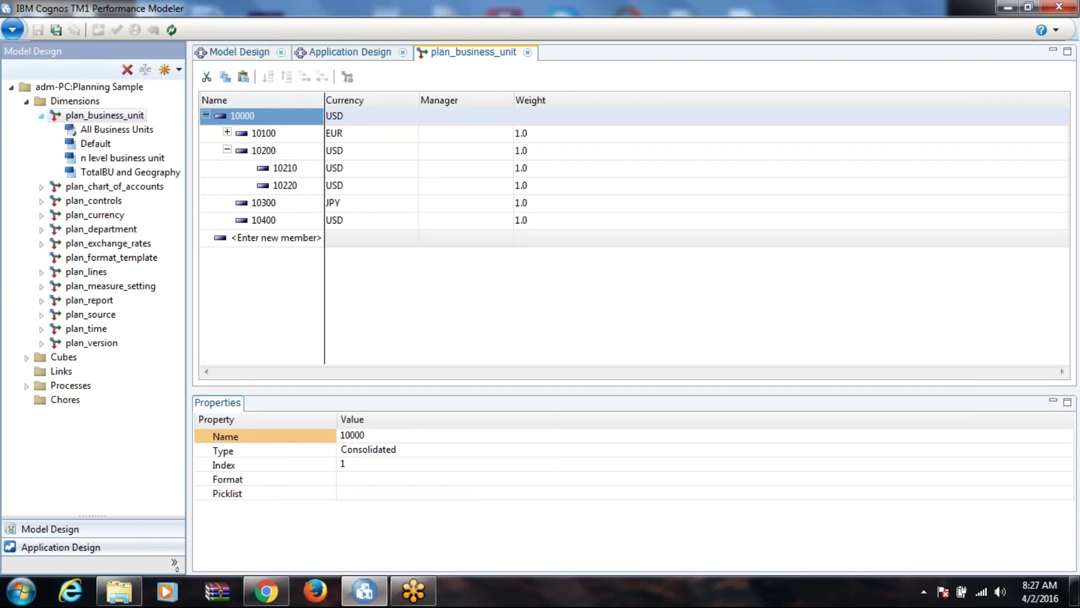
pyautogui.click(42, 114)
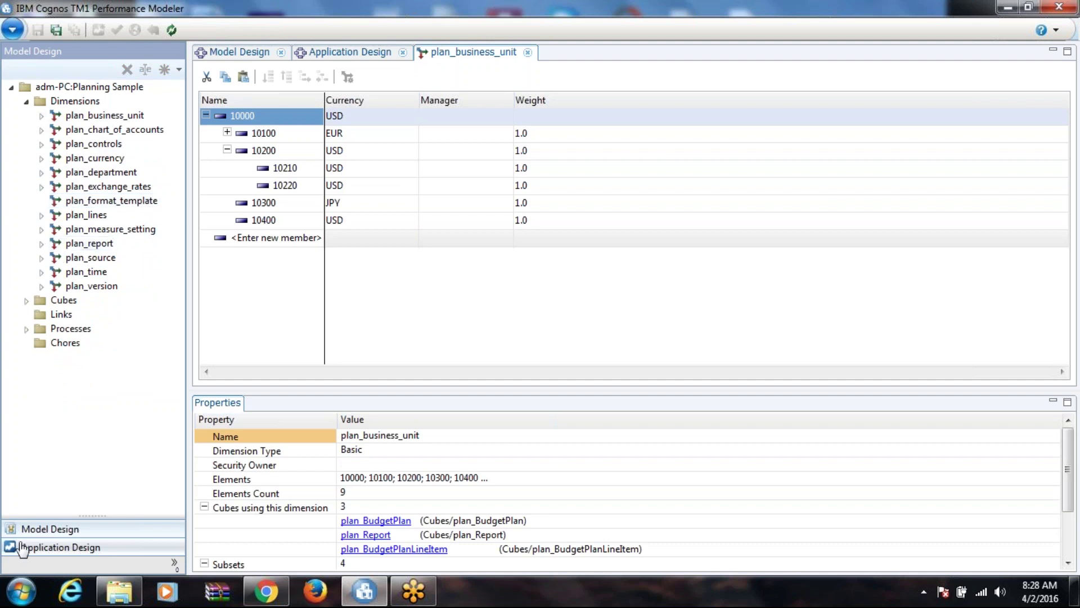
pyautogui.click(26, 328)
pyautogui.rightClick(88, 357)
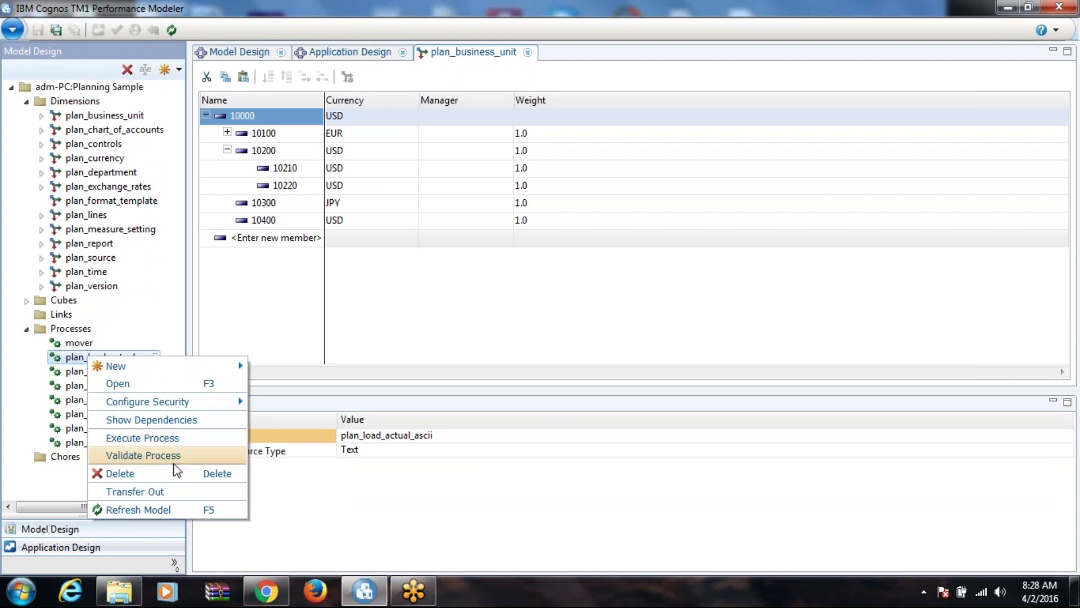
pyautogui.click(261, 278)
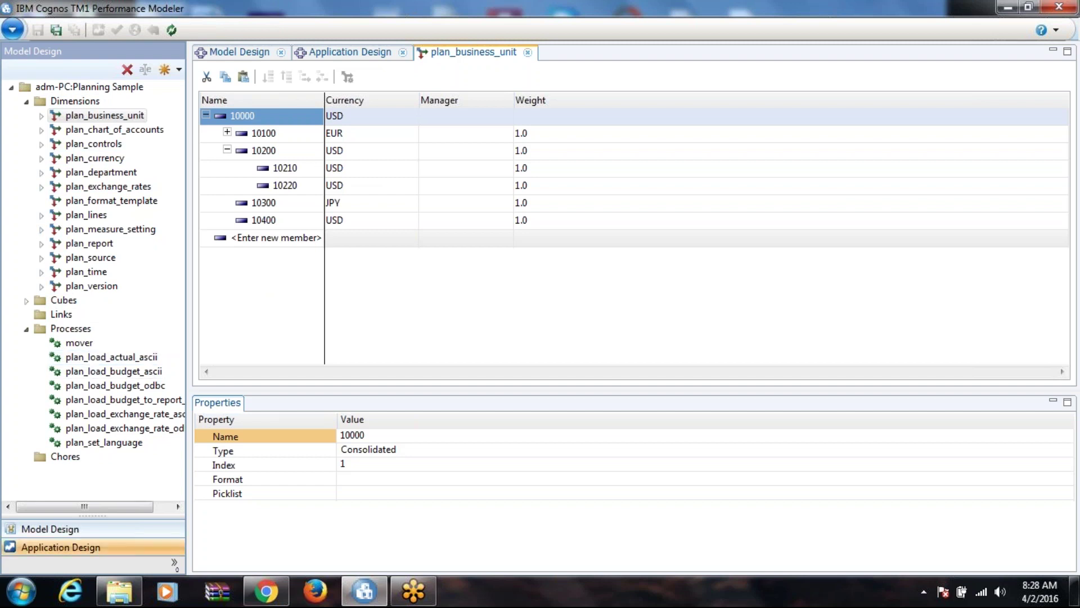
pyautogui.click(85, 548)
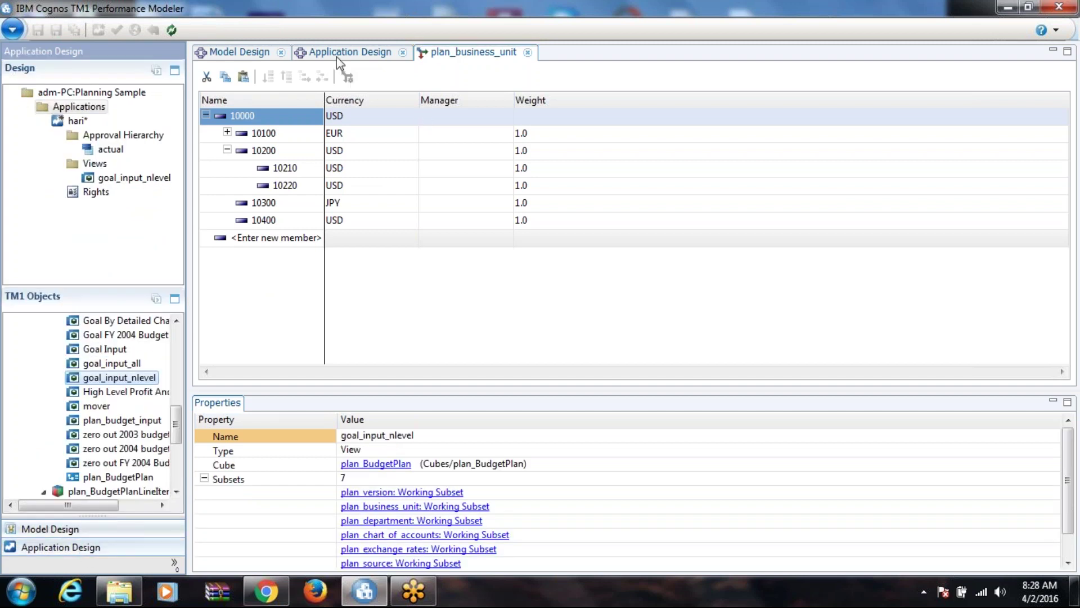
# Step: Collapse the application, switch the left panel to Model Design and select the empty Links folder
pyautogui.click(336, 54)
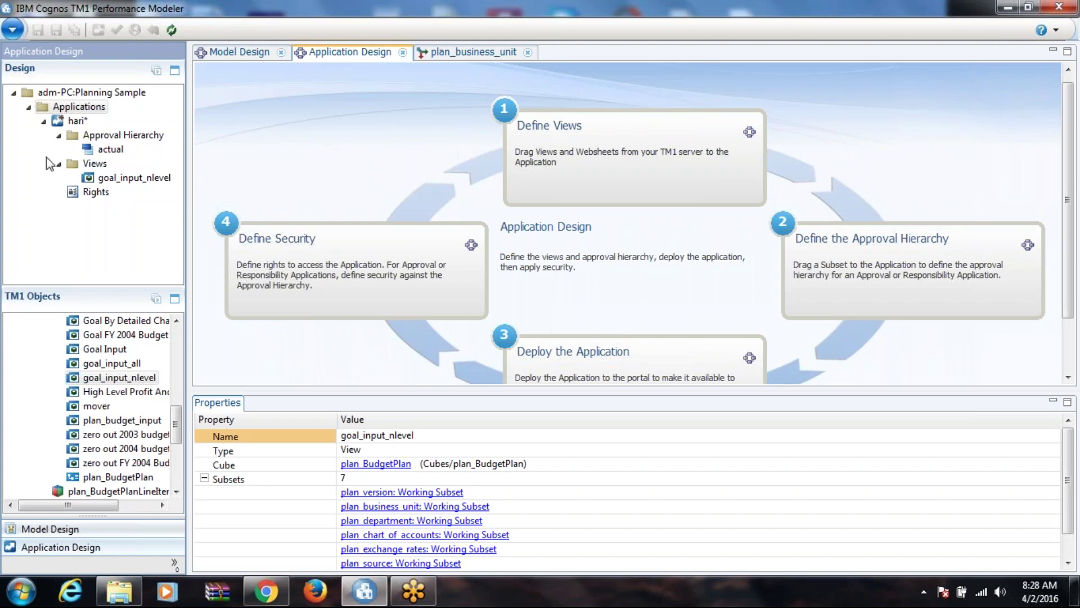
pyautogui.click(44, 121)
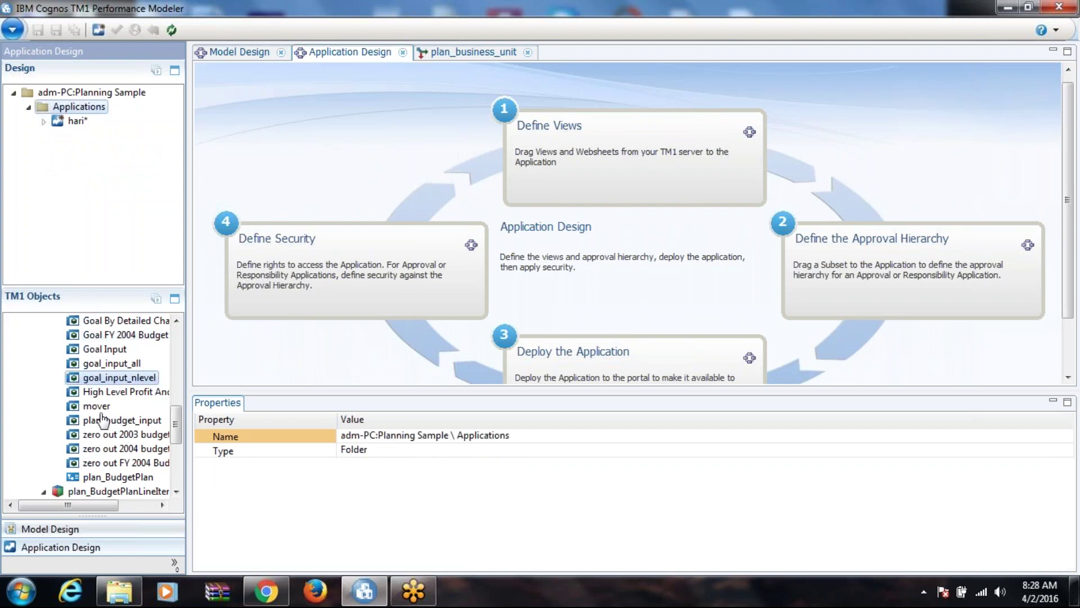
pyautogui.click(59, 530)
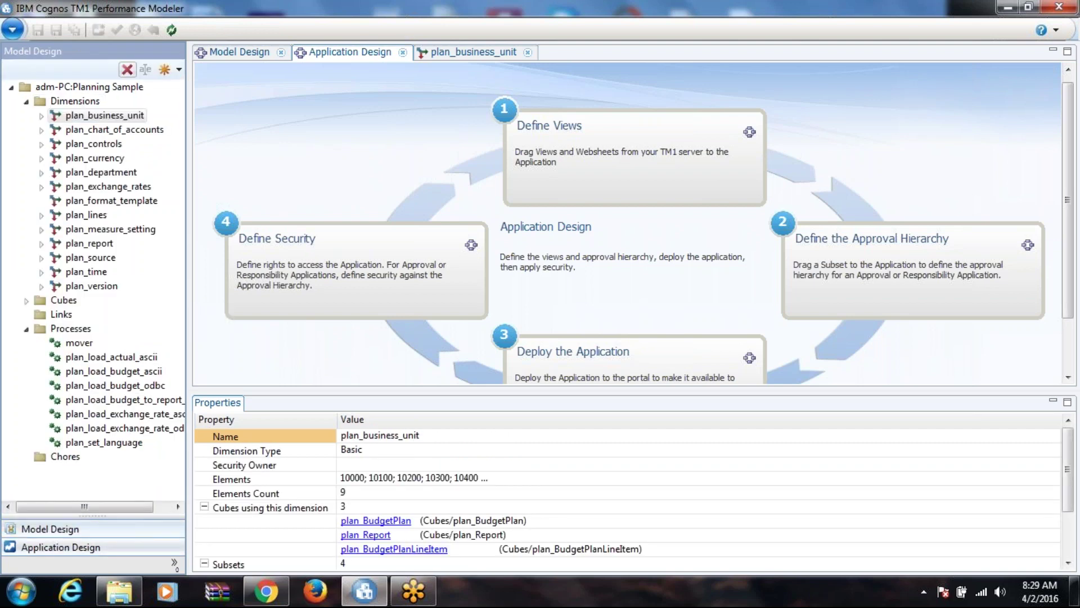
pyautogui.click(59, 315)
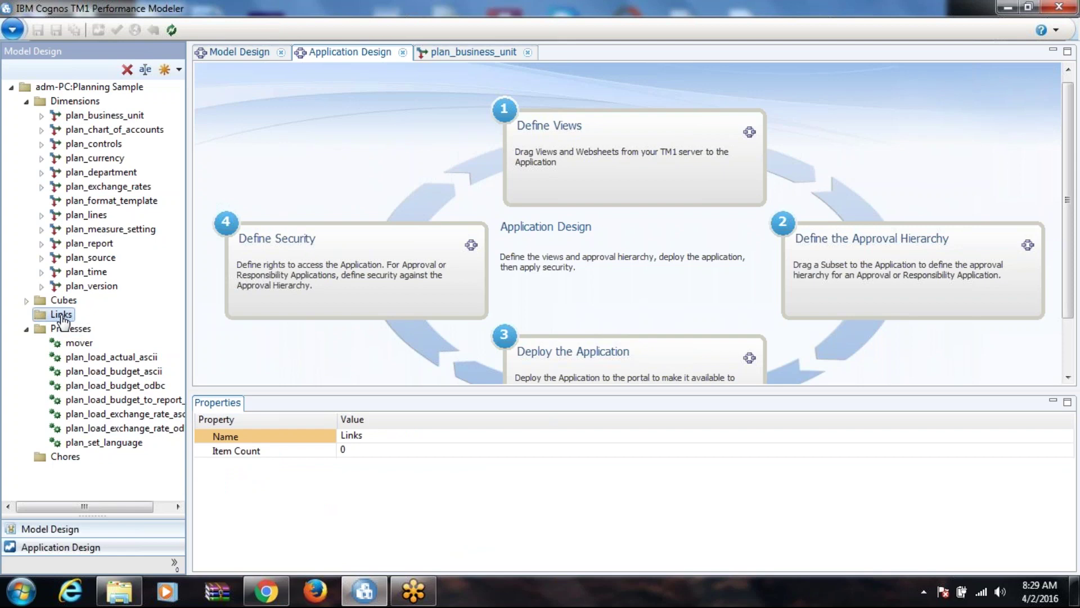
# Step: Create a new link under Links, keeping the default name 'new link'
pyautogui.click(245, 54)
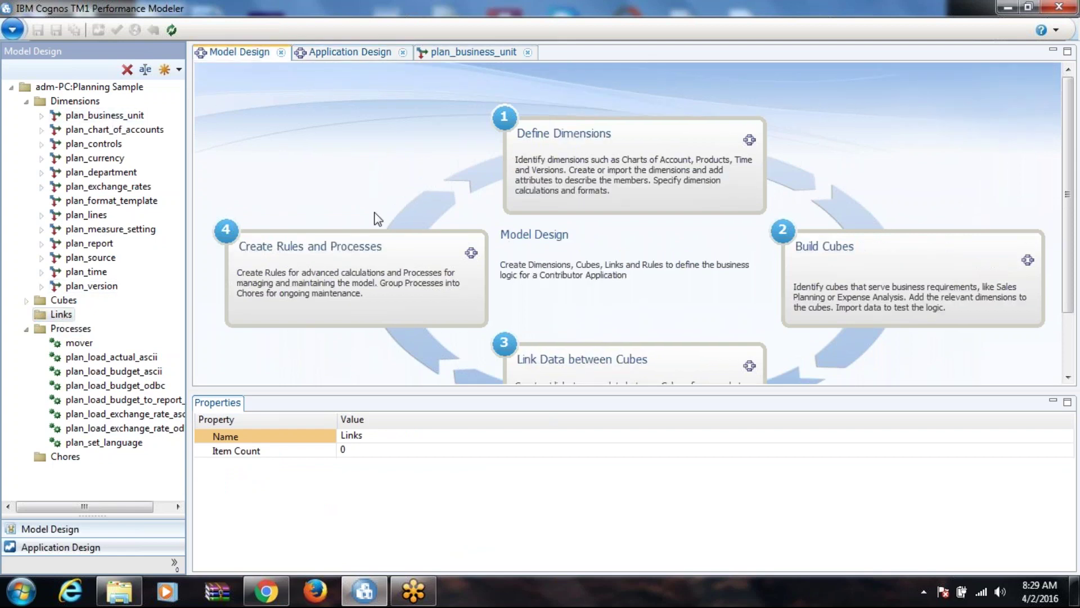
pyautogui.click(63, 317)
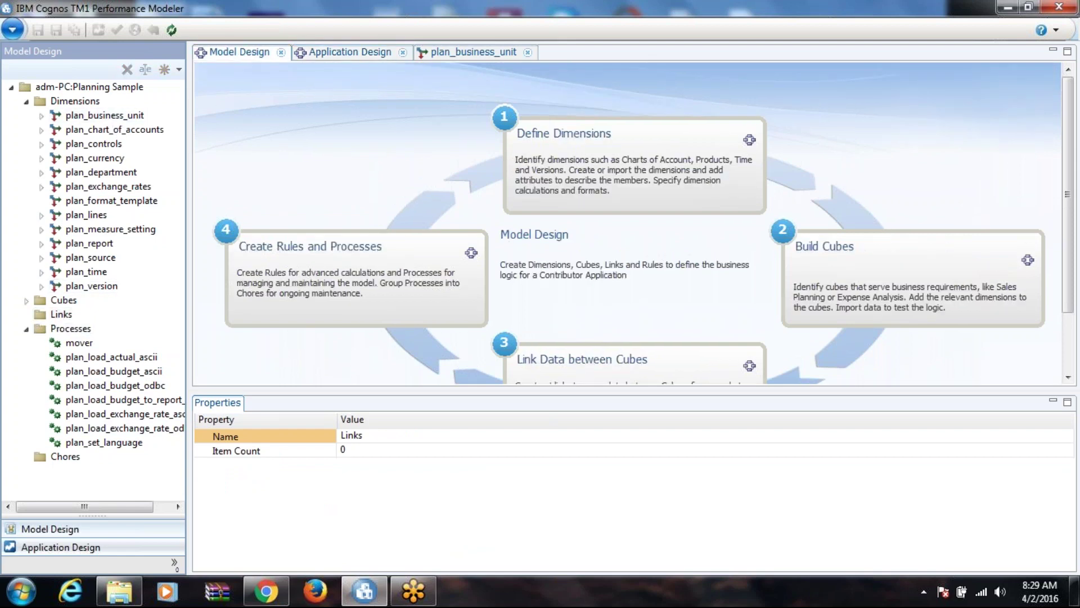
pyautogui.rightClick(65, 317)
pyautogui.moveTo(90, 324)
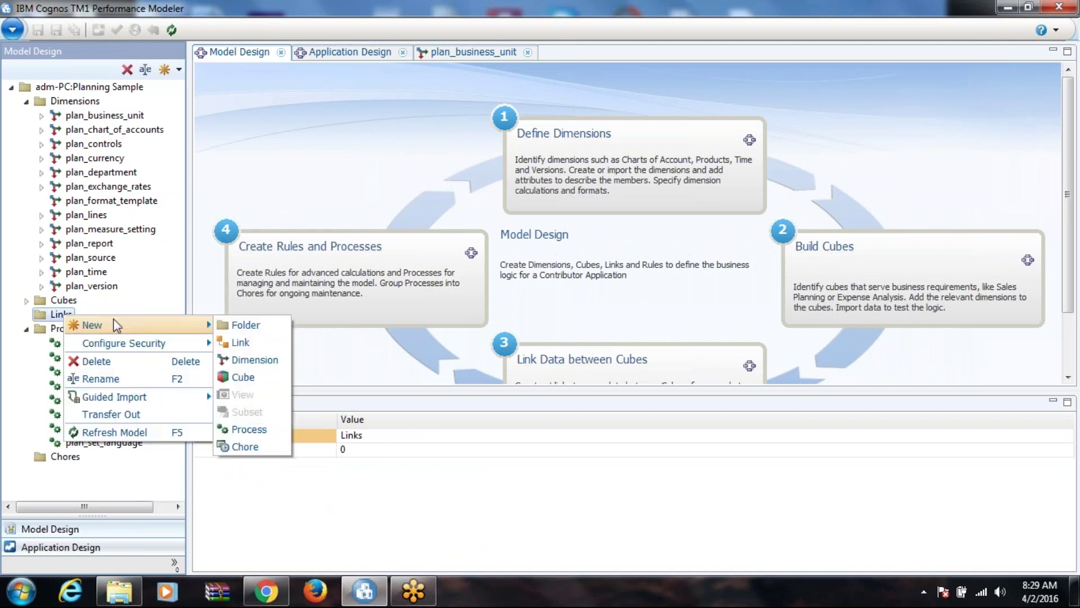
pyautogui.click(256, 348)
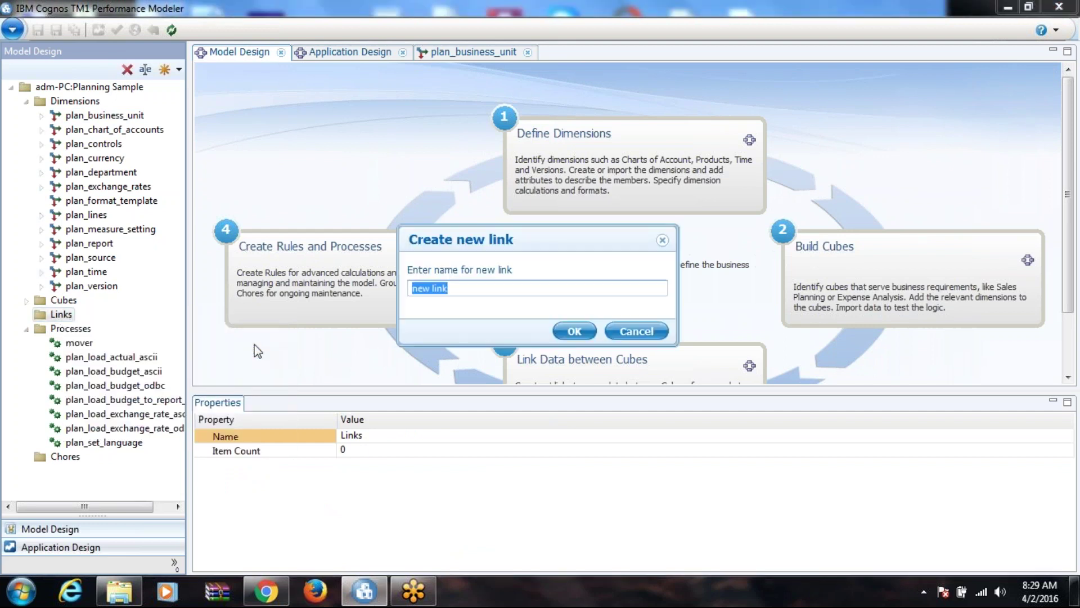
pyautogui.click(574, 331)
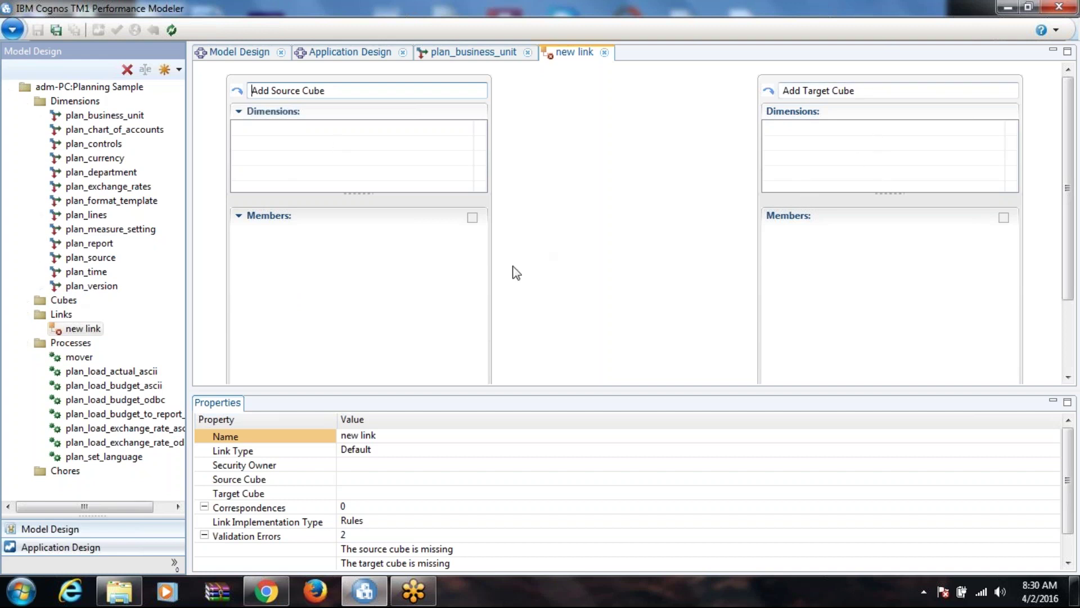
# Step: Set plan_BudgetPlan as the link's source cube and plan_BudgetPlanLineItem as its target
pyautogui.click(26, 301)
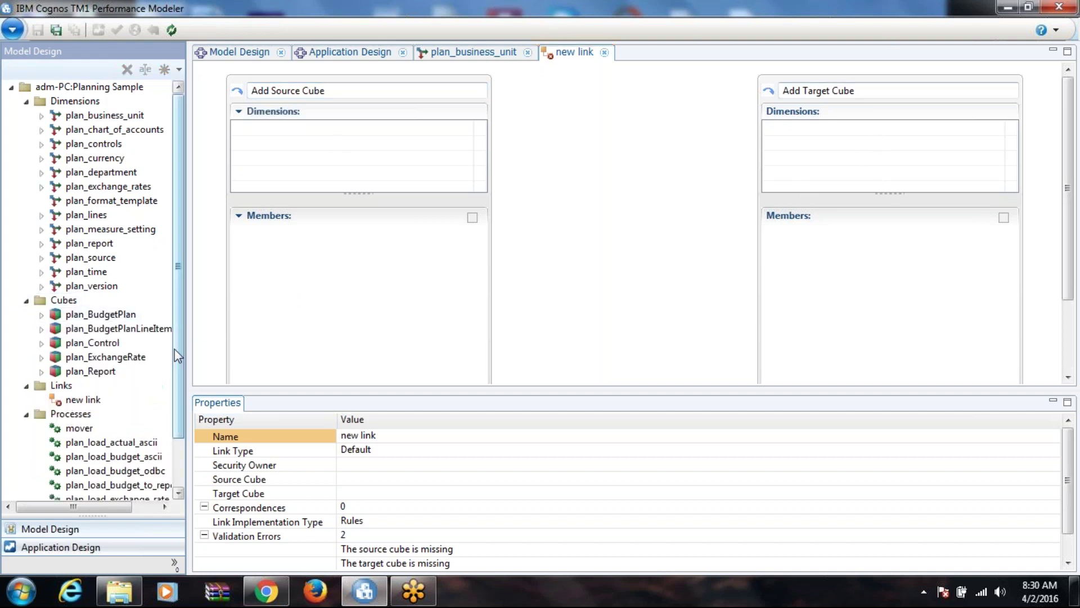
pyautogui.moveTo(93, 314); pyautogui.dragTo(332, 90)
pyautogui.moveTo(104, 329)
pyautogui.mouseDown()
pyautogui.moveTo(778, 140)
pyautogui.moveTo(830, 94)
pyautogui.mouseUp()
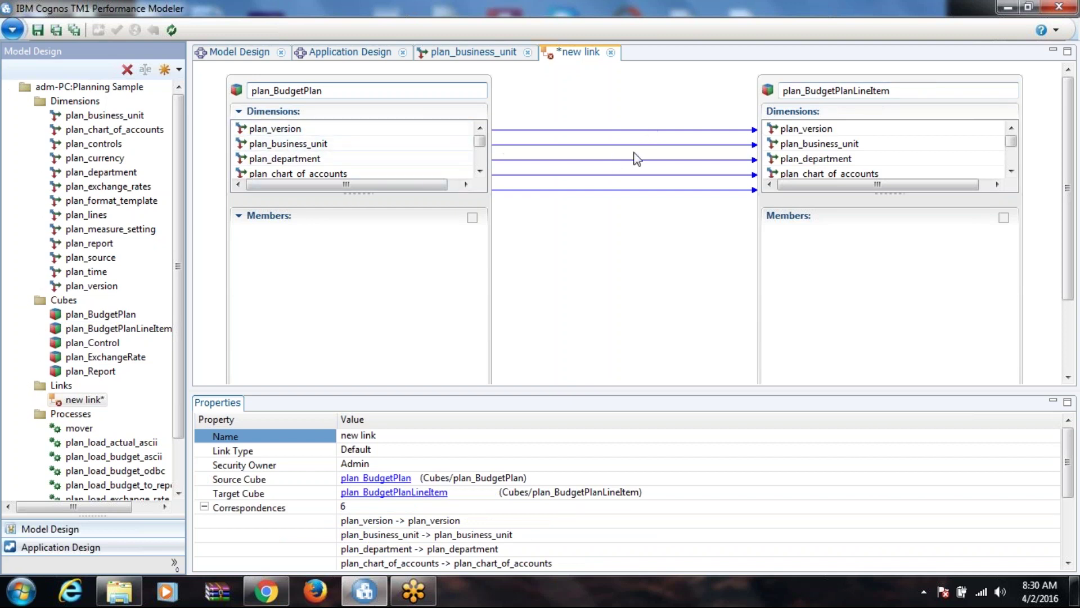
# Step: Connect source dimension plan_source to target dimension plan_lines
pyautogui.click(1011, 164)
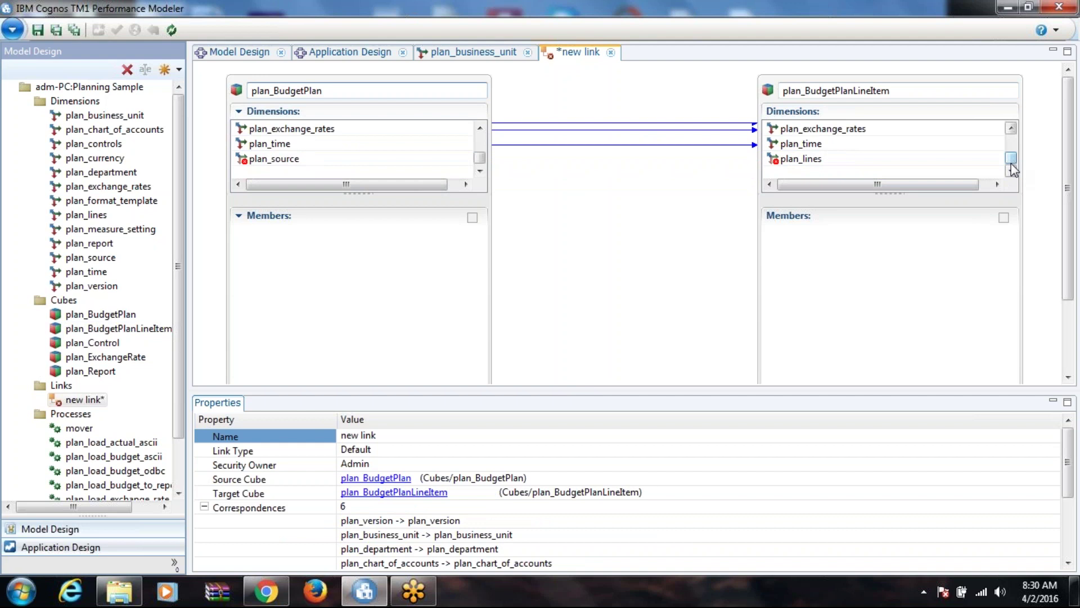
pyautogui.click(312, 160)
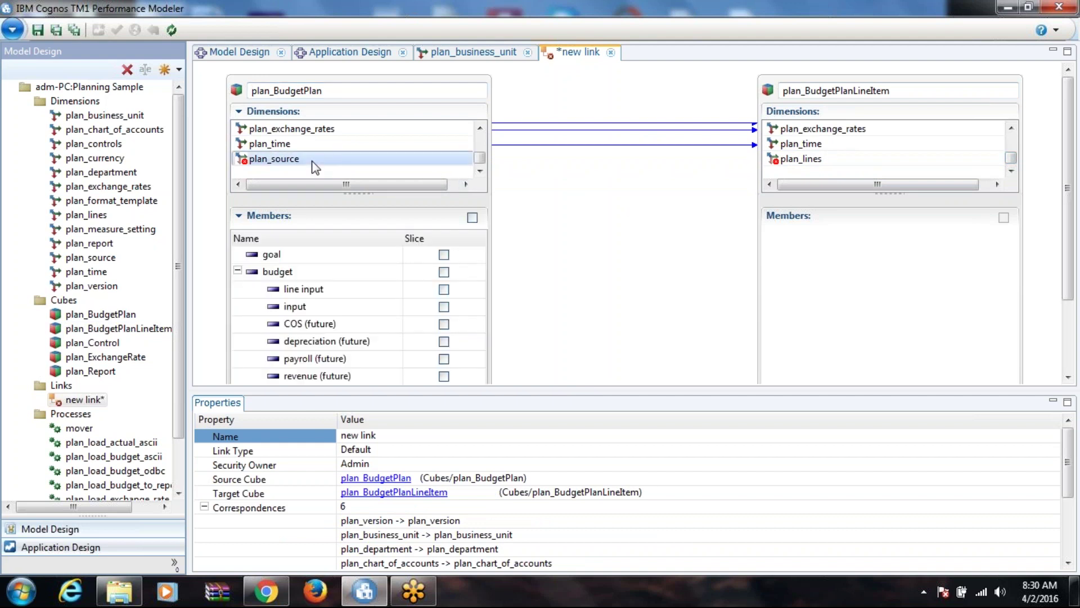
pyautogui.click(829, 162)
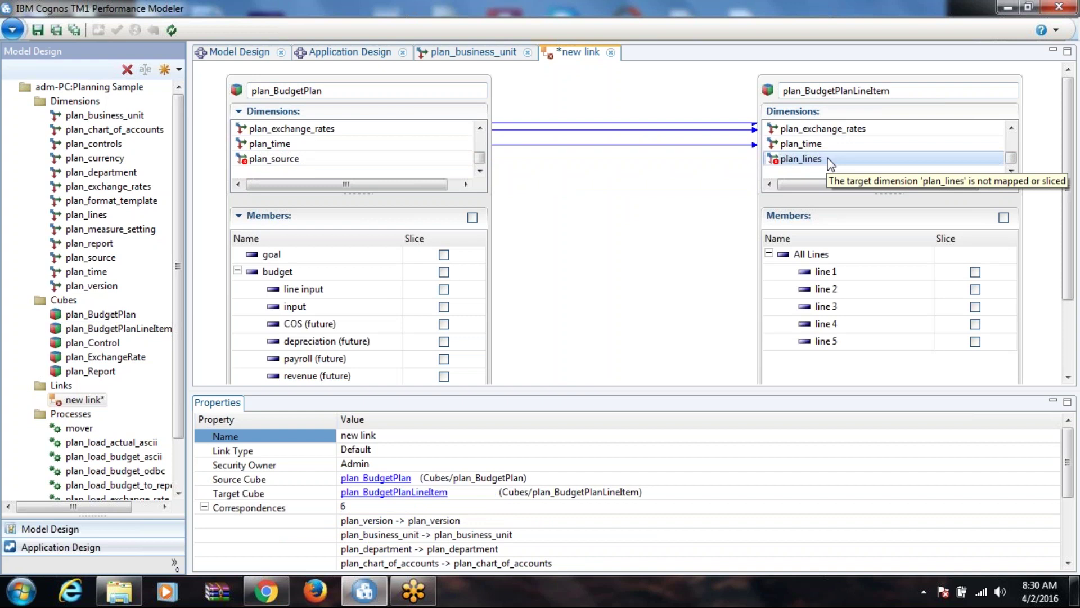
pyautogui.click(494, 333)
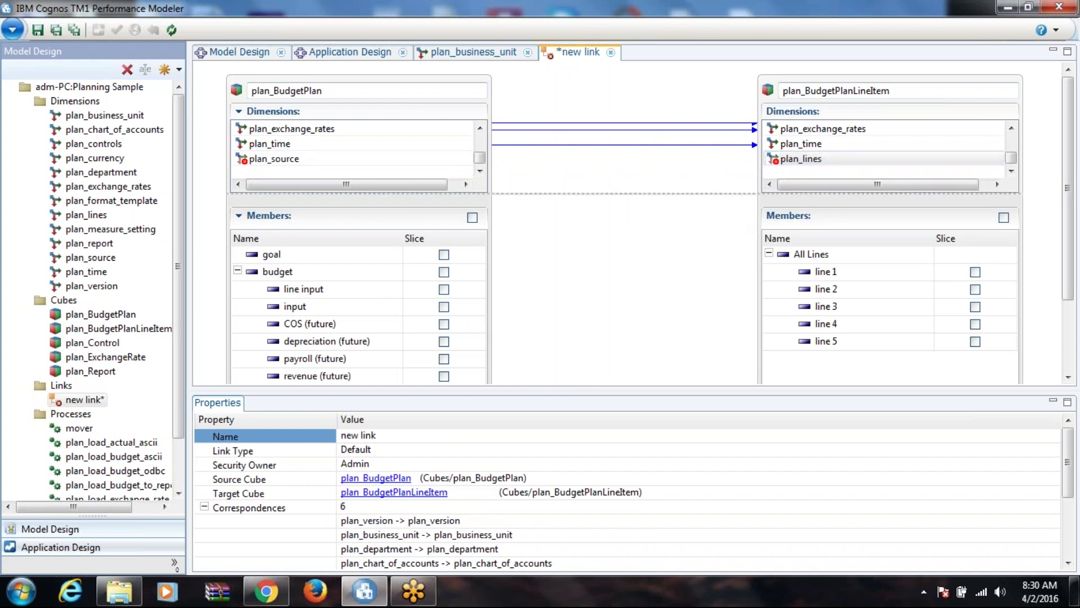
pyautogui.click(325, 161)
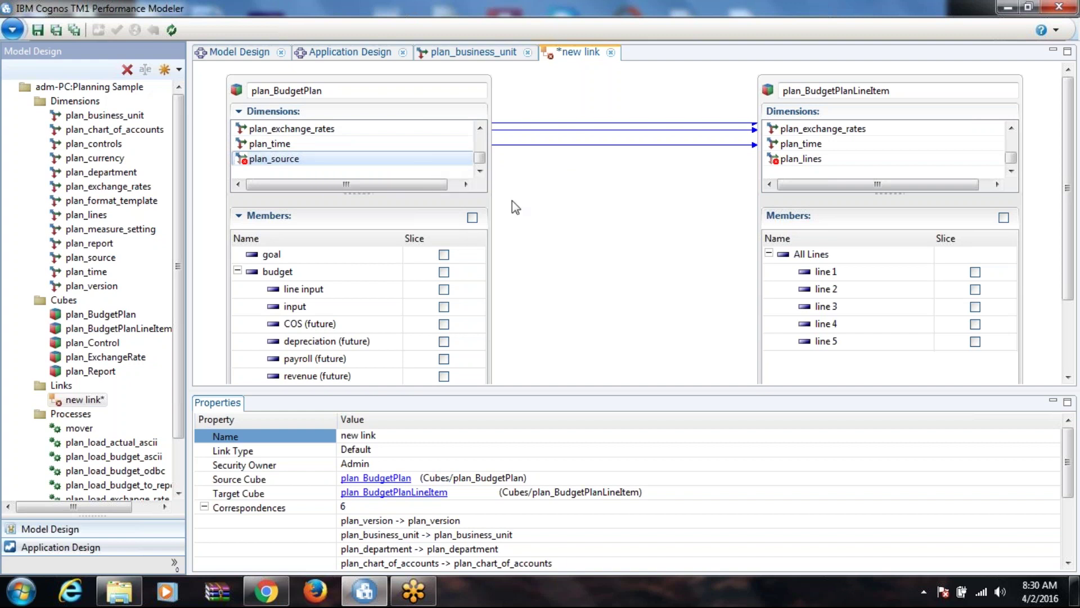
pyautogui.moveTo(279, 254); pyautogui.dragTo(819, 275)
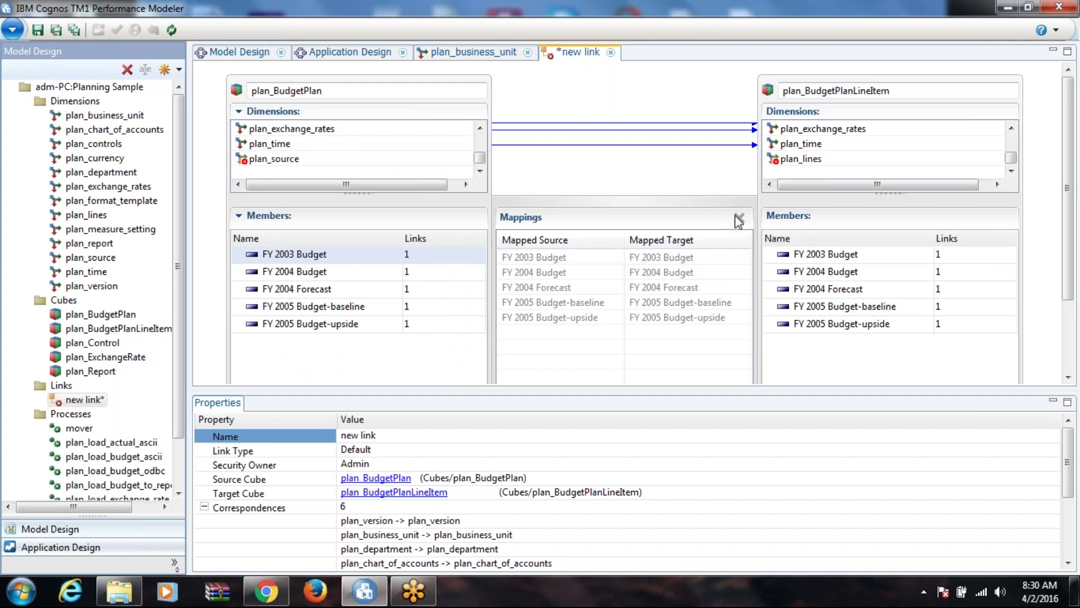
pyautogui.moveTo(312, 159); pyautogui.dragTo(811, 162)
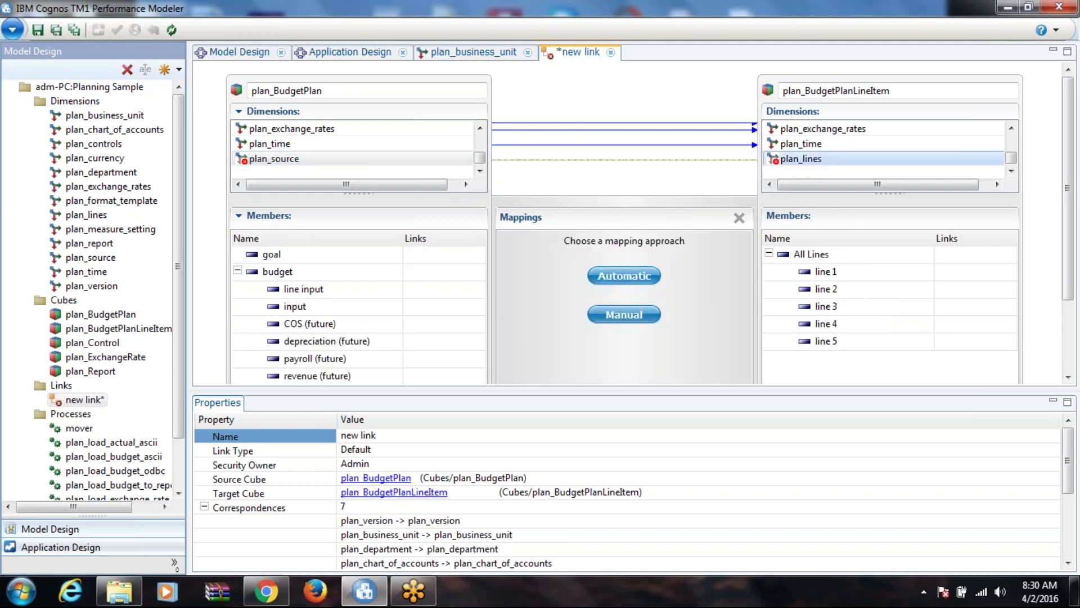
# Step: Map plan_source manually, sending goal to line 1 and several members to line 2
pyautogui.click(622, 314)
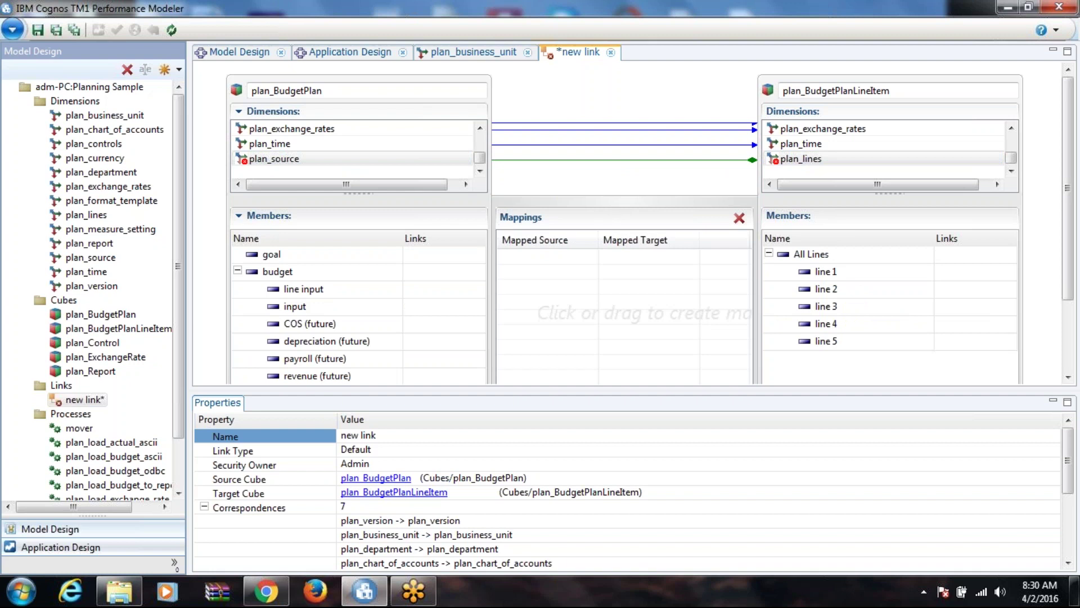
pyautogui.click(769, 254)
pyautogui.click(769, 254)
pyautogui.moveTo(271, 260); pyautogui.dragTo(832, 275)
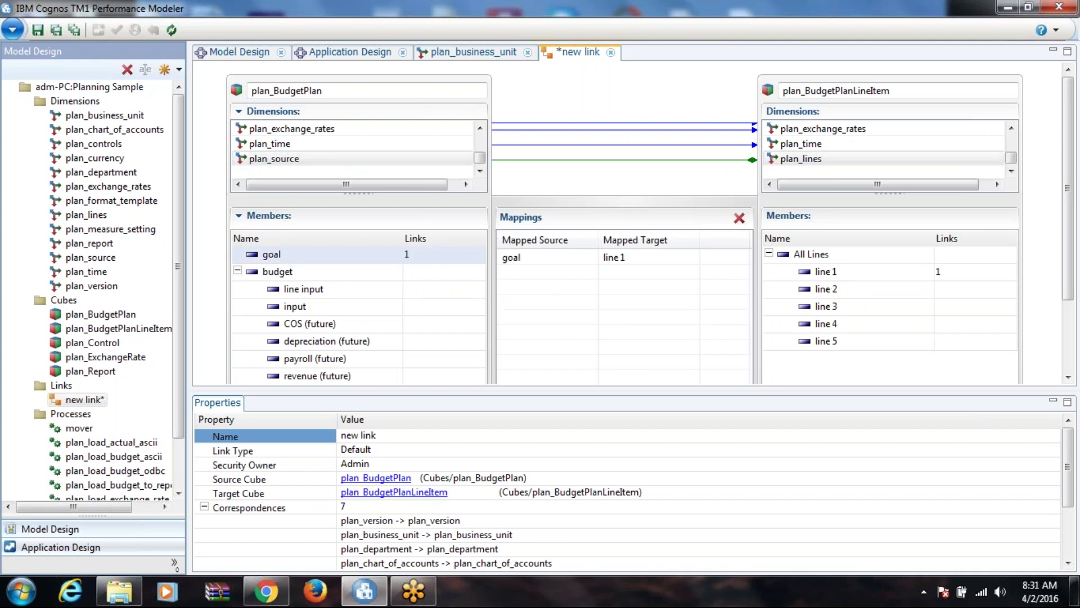
pyautogui.moveTo(270, 255); pyautogui.dragTo(825, 289)
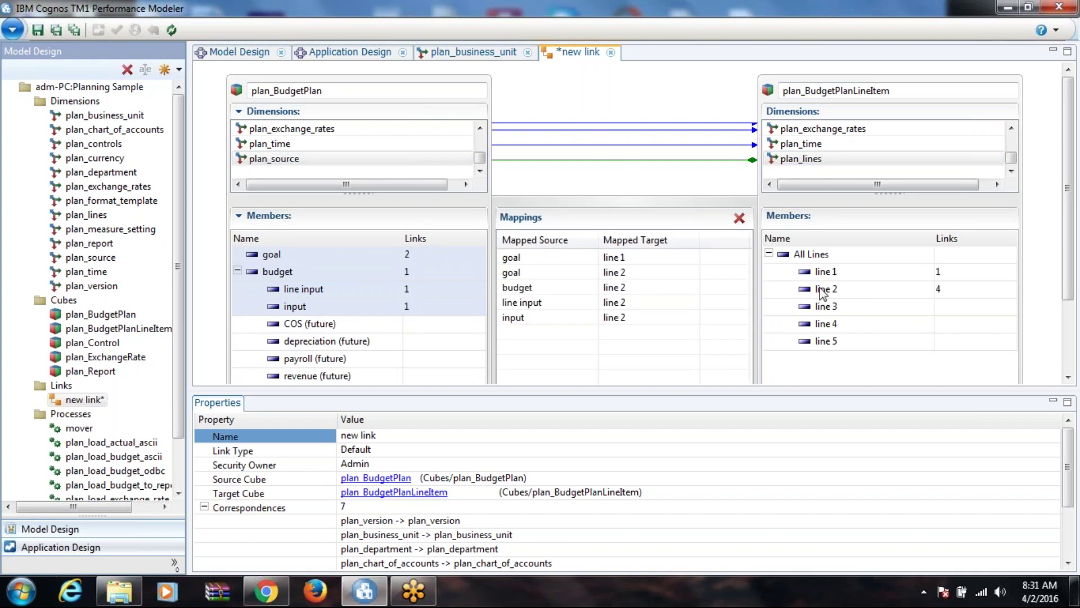
# Step: Delete the extra line 2 mappings so only input → line 2 remains
pyautogui.click(637, 272)
pyautogui.click(739, 219)
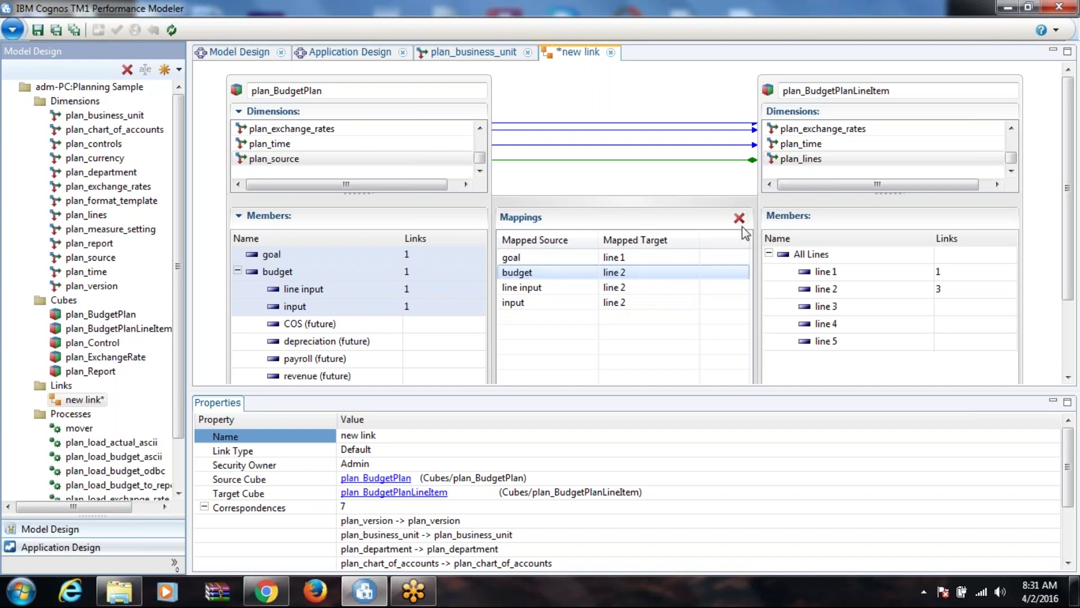
pyautogui.click(739, 218)
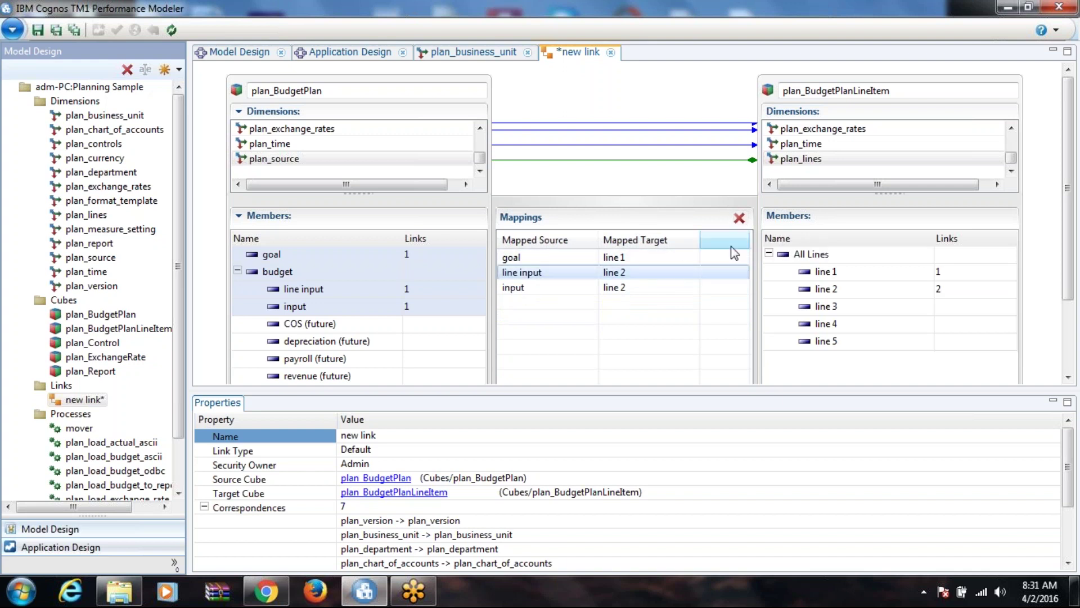
pyautogui.click(738, 224)
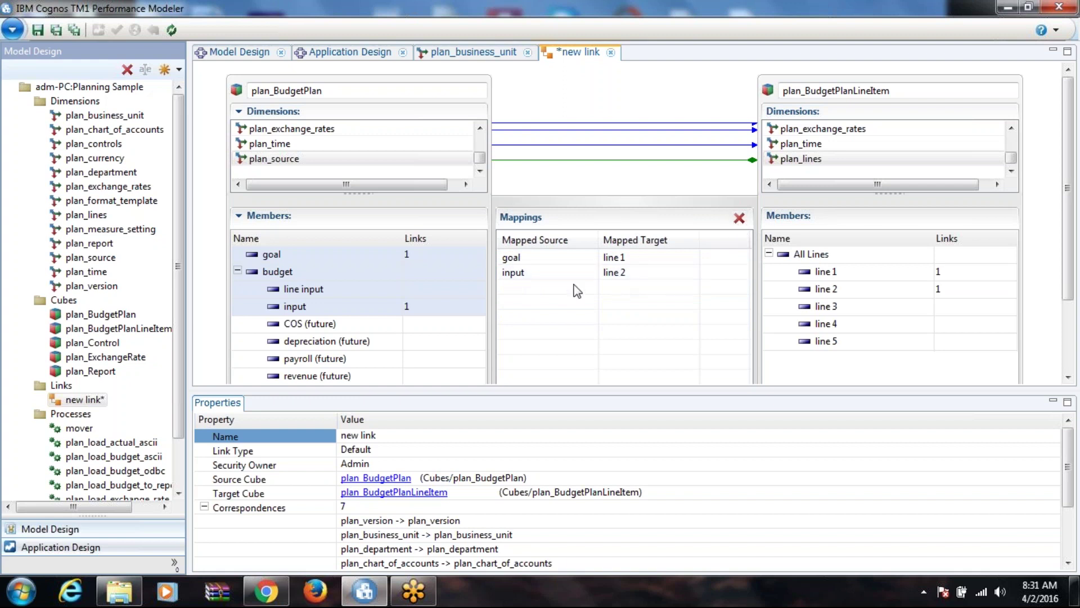
pyautogui.click(409, 292)
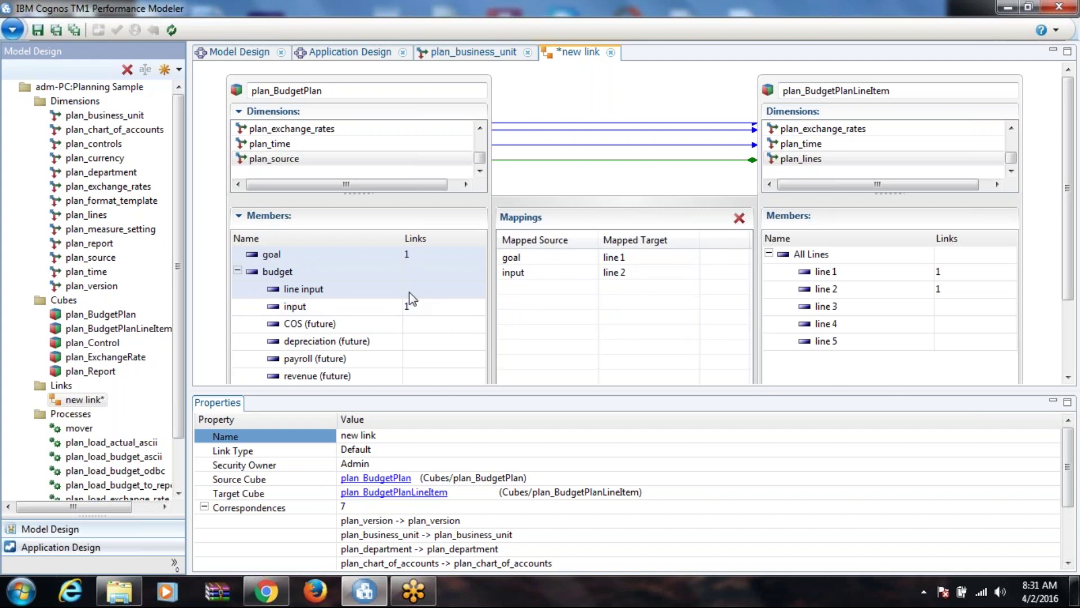
pyautogui.click(464, 155)
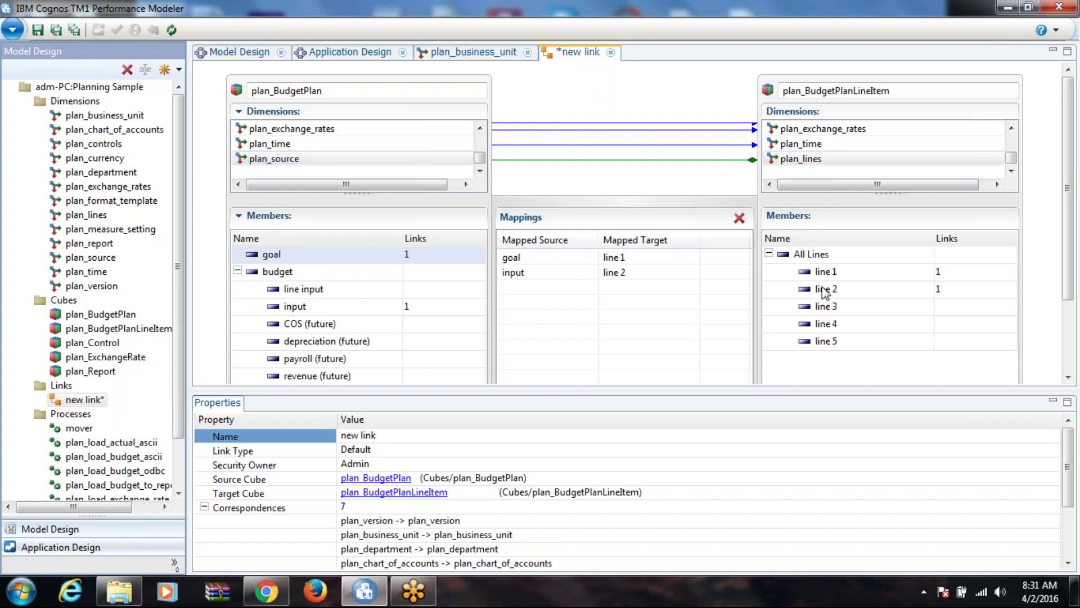
pyautogui.keyDown('shift'); pyautogui.click(303, 288); pyautogui.keyUp('shift')
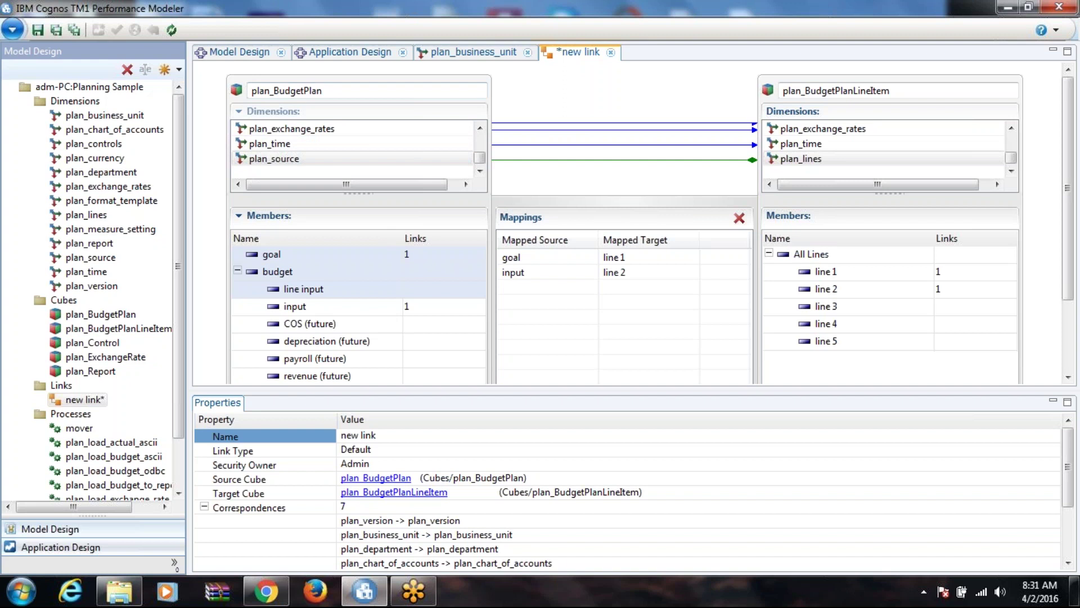
pyautogui.click(264, 252)
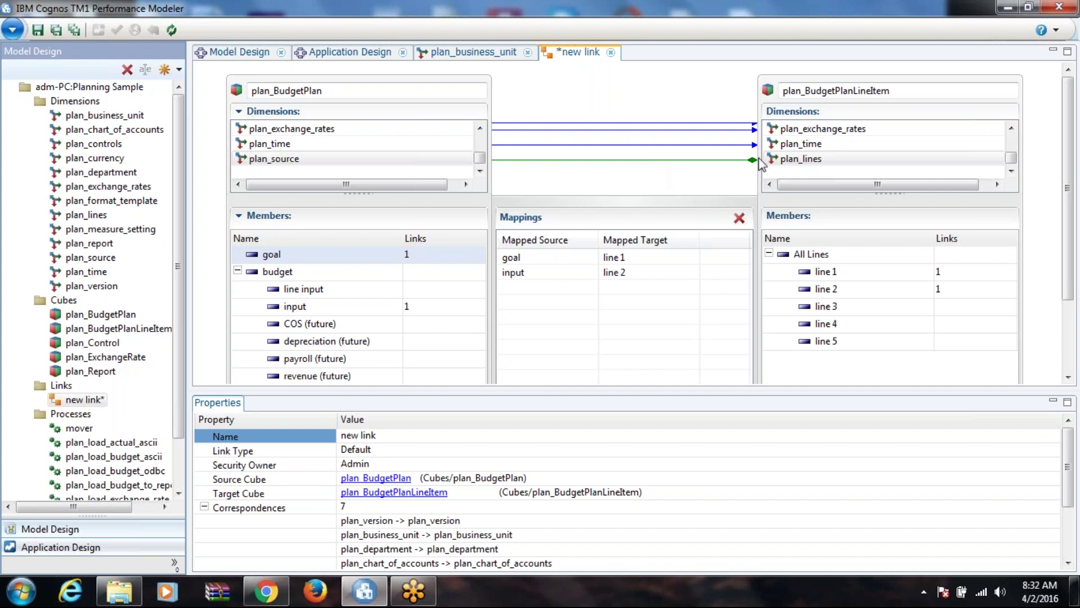
# Step: Keep feeder generation at Yes and save the new link
pyautogui.click(1071, 546)
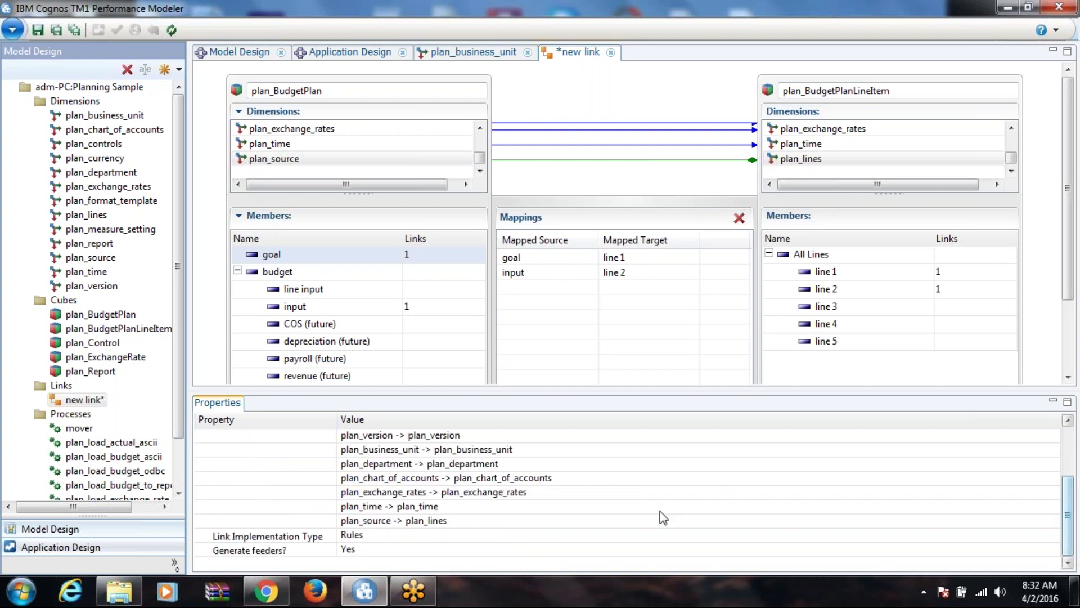
pyautogui.click(376, 549)
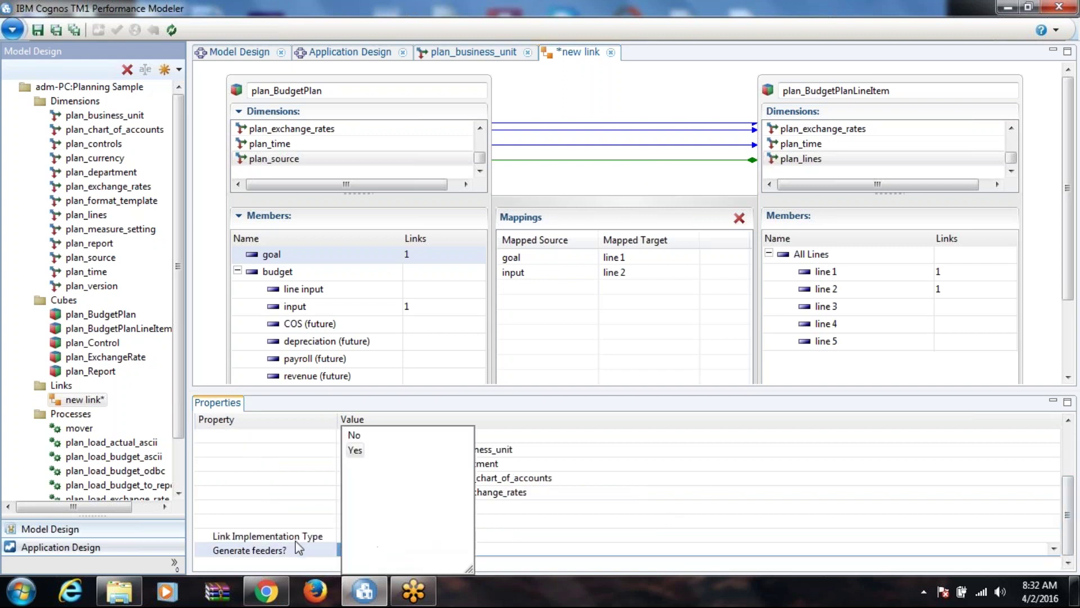
pyautogui.click(262, 494)
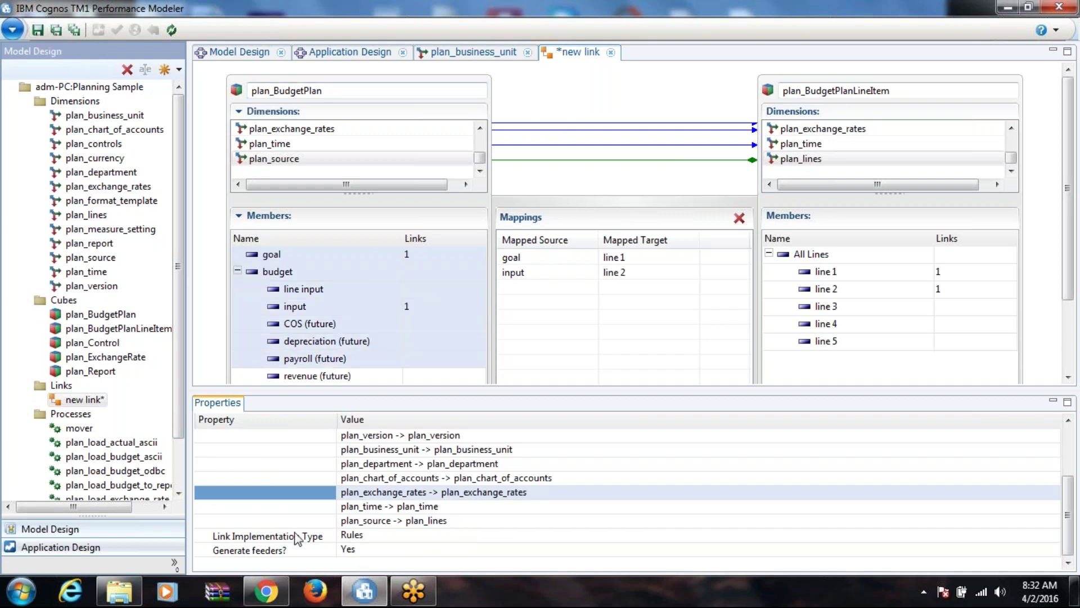
pyautogui.click(38, 30)
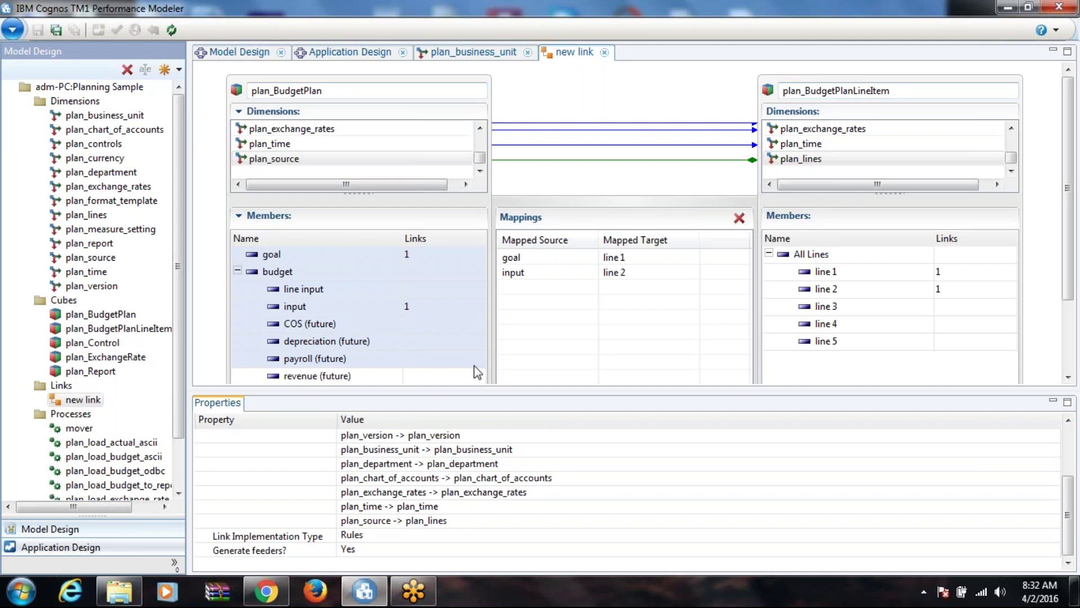
pyautogui.keyDown('shift'); pyautogui.click(483, 311); pyautogui.keyUp('shift')
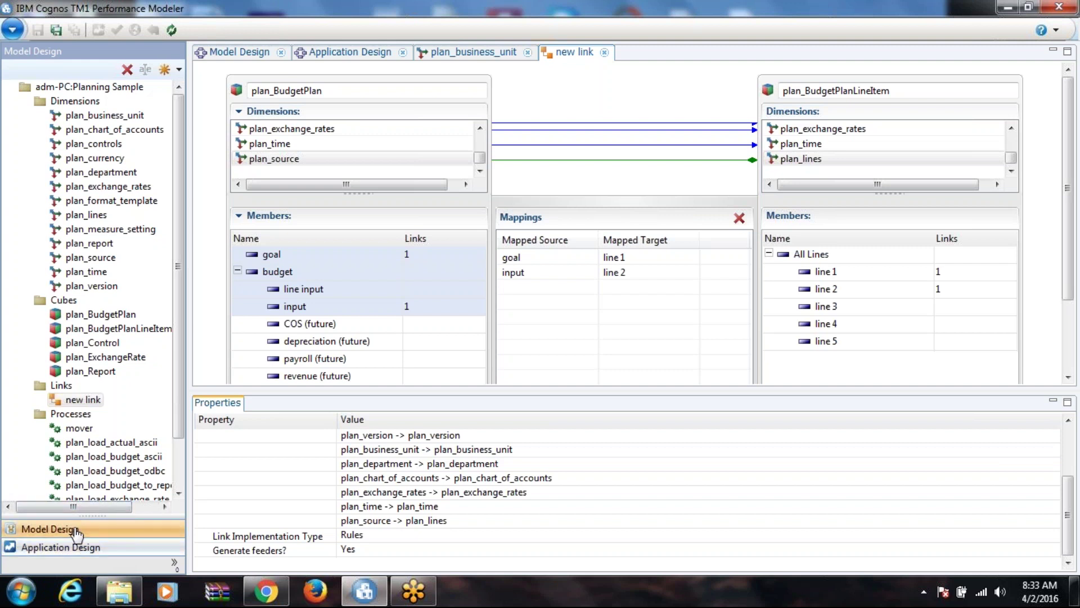
# Step: Extend the member selection to COS (future) and return to the Application Design workspace
pyautogui.keyDown('shift'); pyautogui.click(341, 326); pyautogui.keyUp('shift')
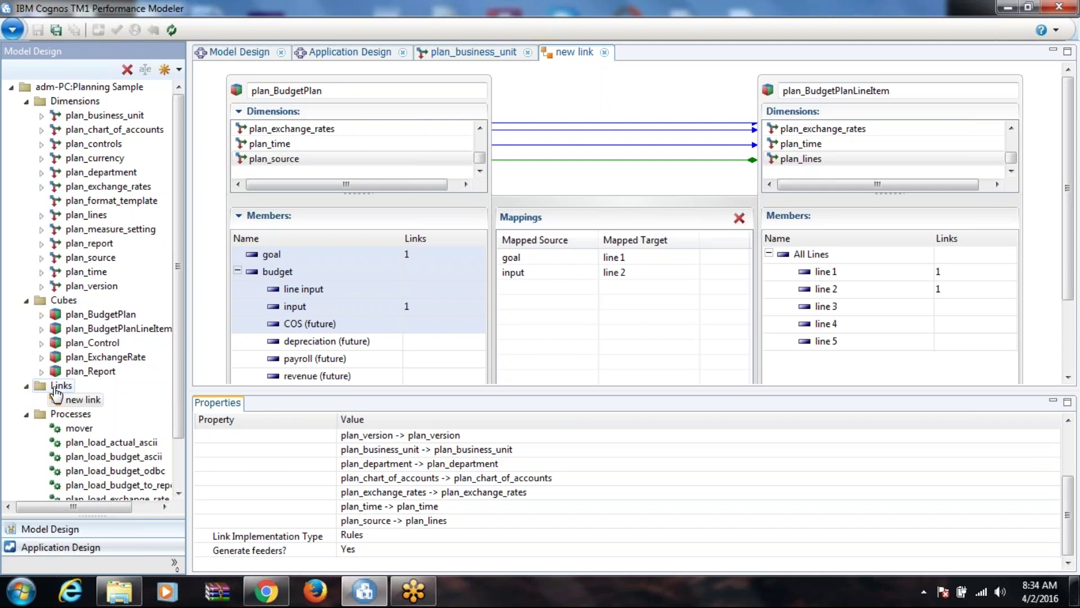
pyautogui.click(51, 550)
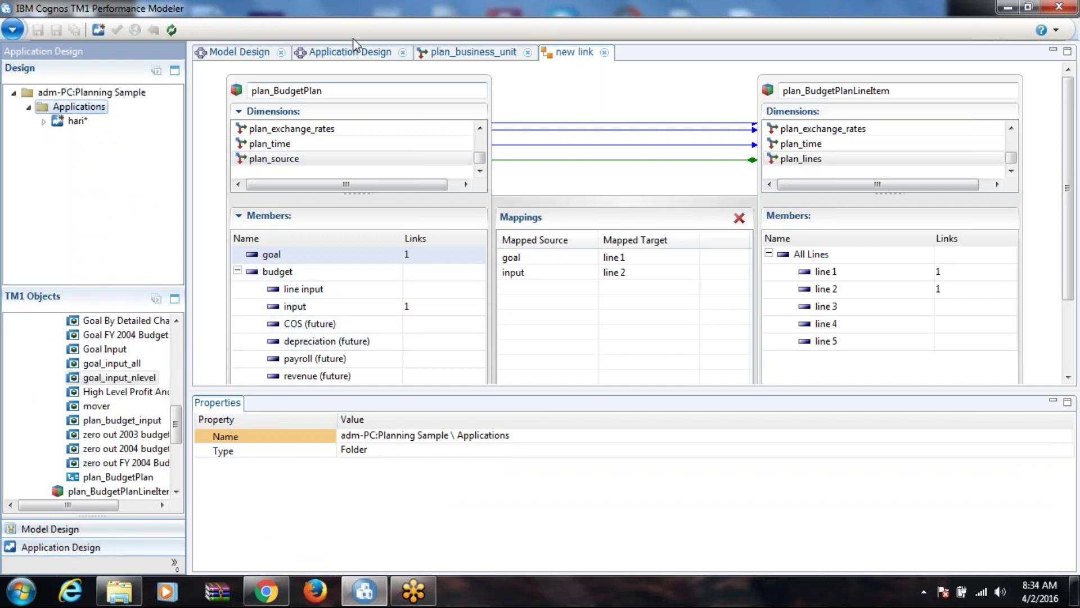
# Step: View the Application Design page, check the still-empty My Applications list in Chrome, then exit Performance Modeler
pyautogui.click(359, 52)
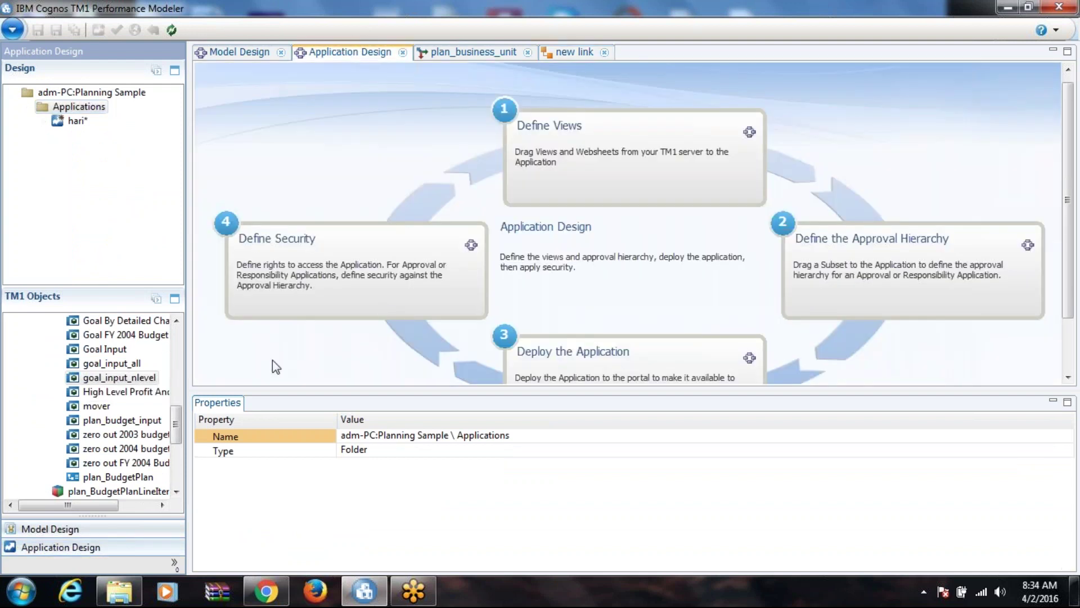
pyautogui.click(266, 591)
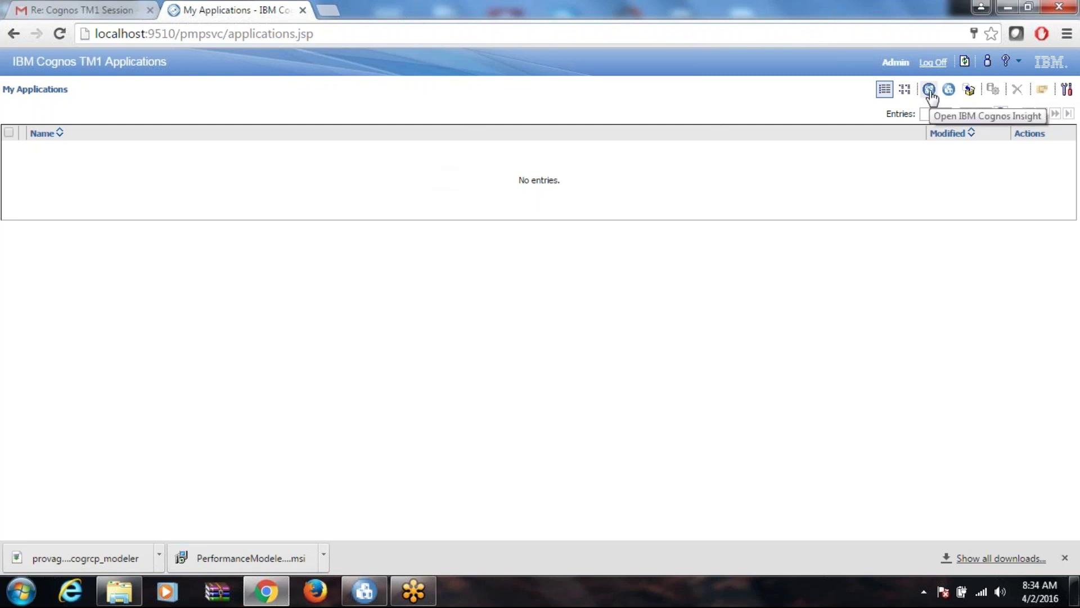
pyautogui.click(1009, 7)
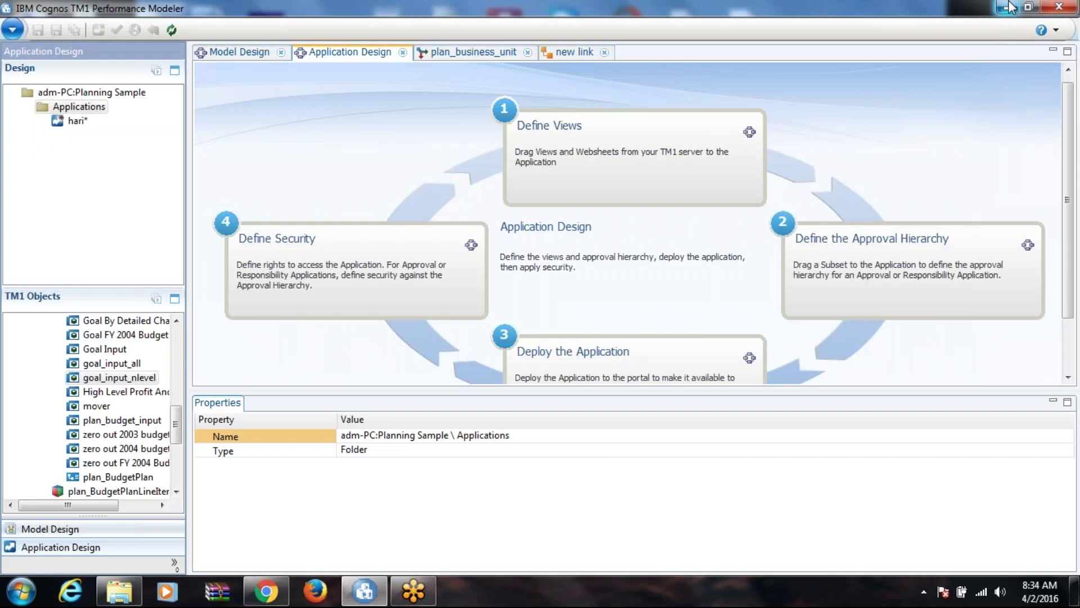
pyautogui.click(1059, 7)
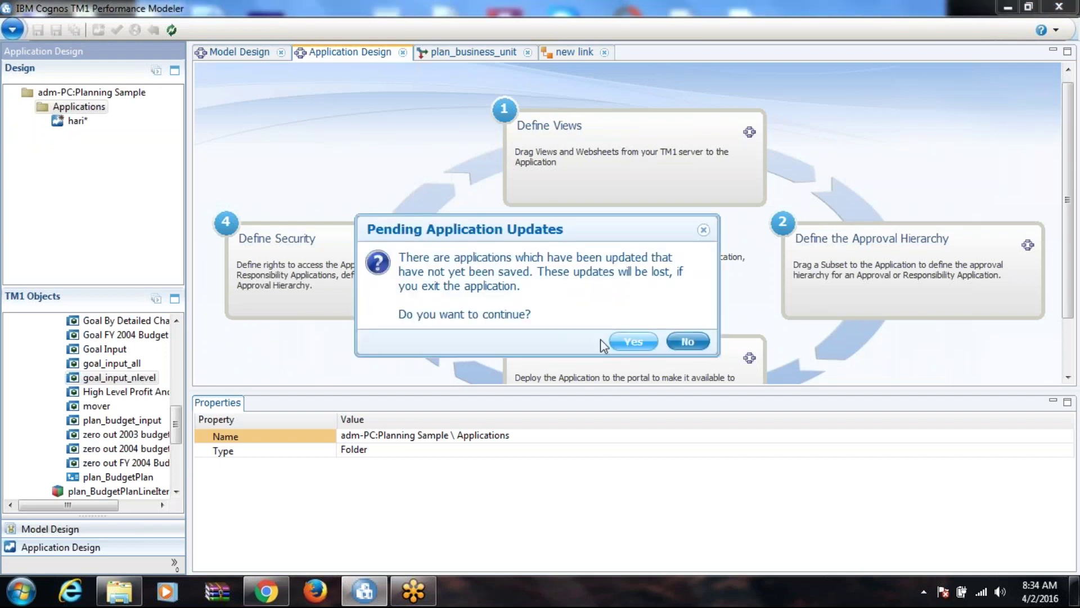
# Step: Confirm exiting Performance Modeler, discarding the pending application updates
pyautogui.click(625, 341)
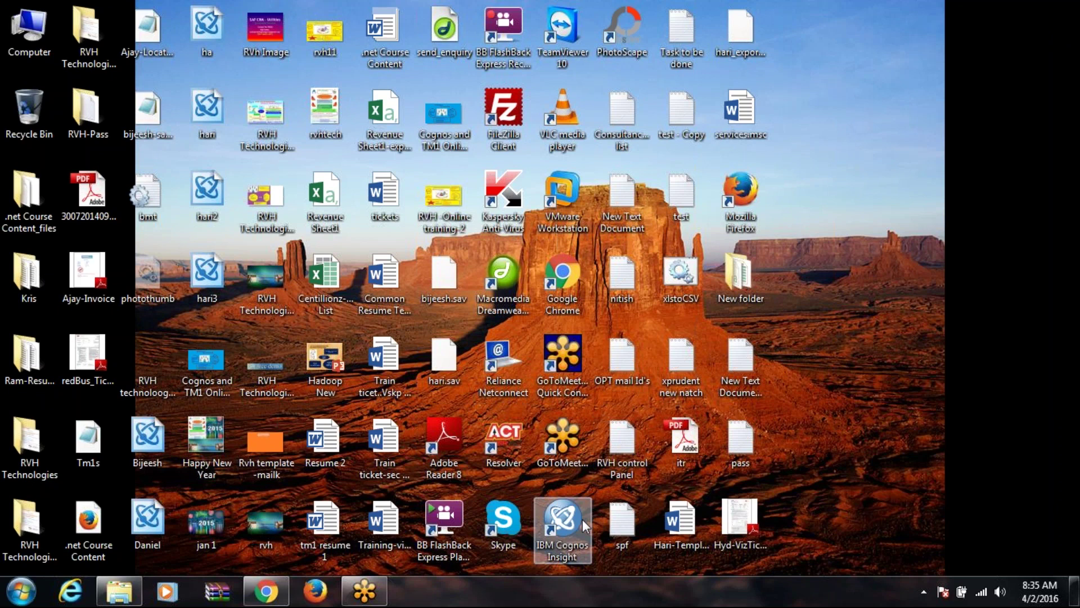
# Step: Launch Cognos Insight and drag the Revenue Sheet1 file into it for import
pyautogui.click(582, 519)
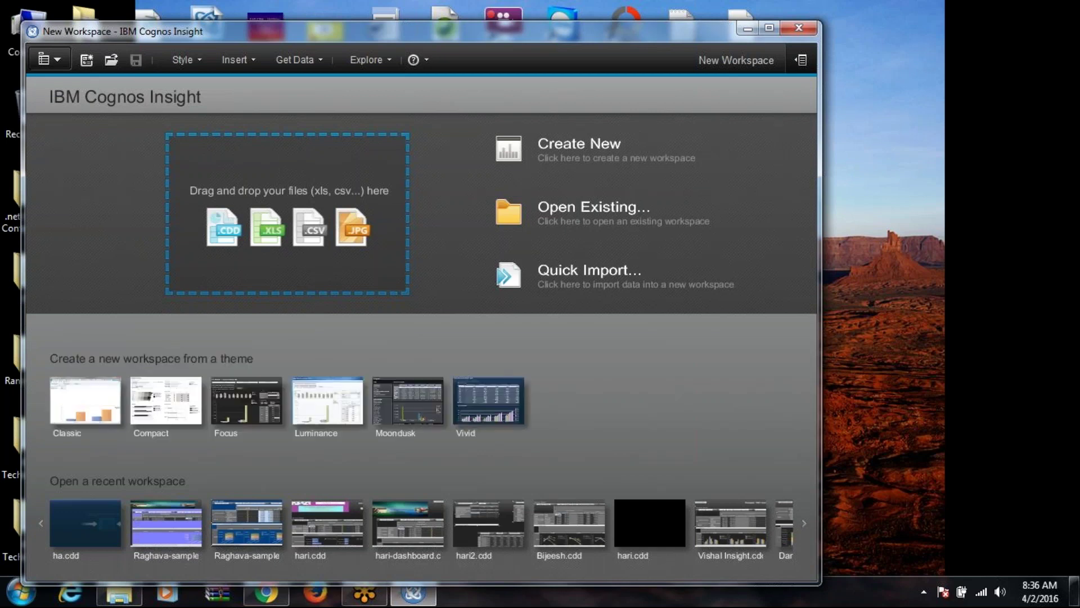
pyautogui.rightClick(922, 302)
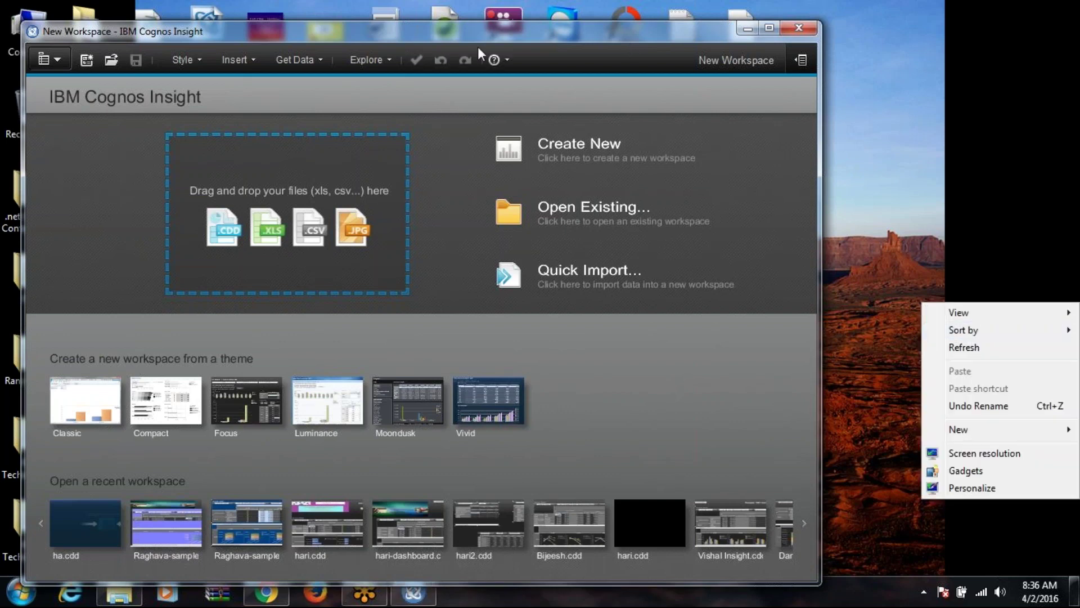
pyautogui.click(505, 36)
pyautogui.moveTo(506, 35); pyautogui.dragTo(627, 72)
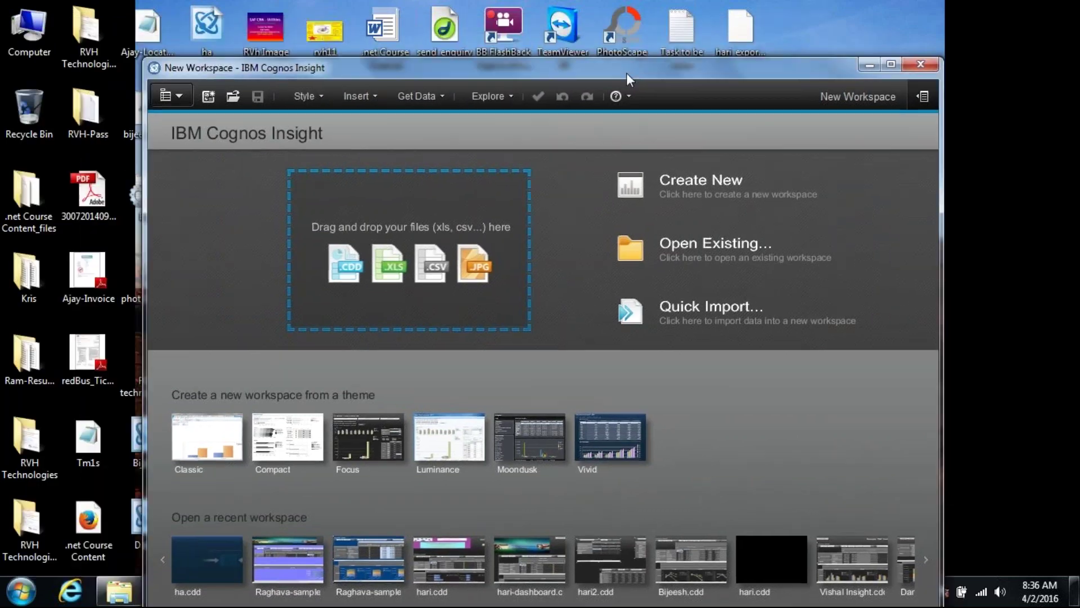
pyautogui.click(867, 65)
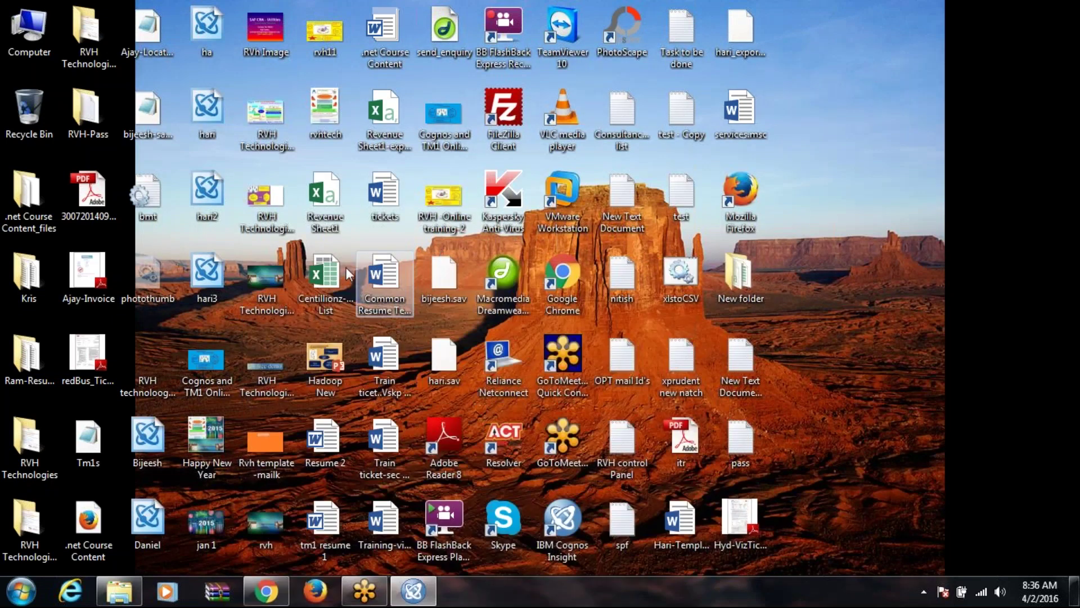
pyautogui.moveTo(319, 215); pyautogui.dragTo(434, 397)
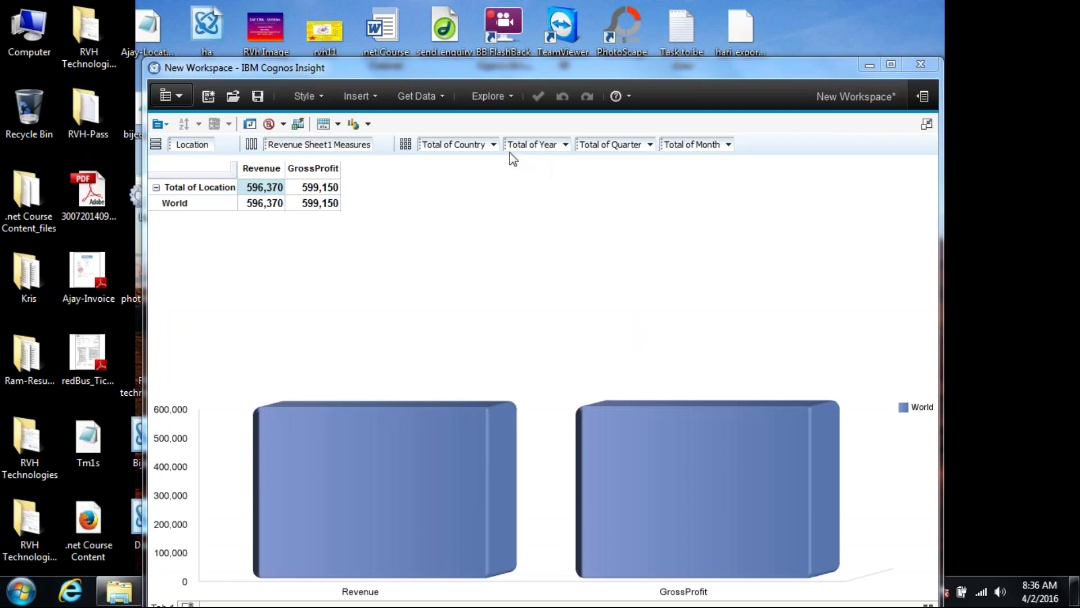
# Step: Nest Total of Country beside Location in rows and put Total of Year across columns
pyautogui.moveTo(455, 145); pyautogui.dragTo(228, 152)
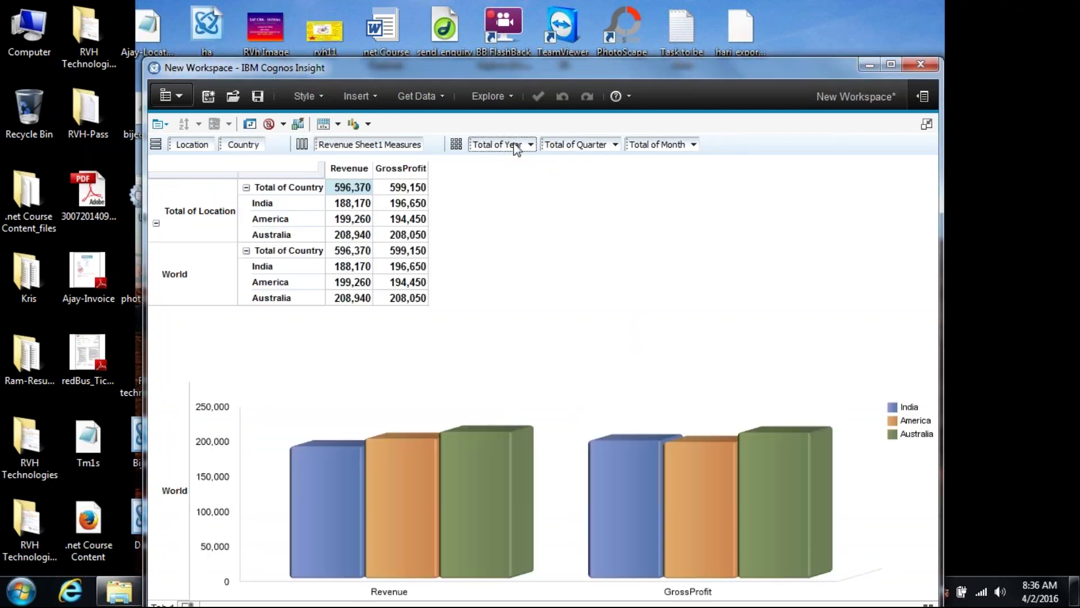
pyautogui.moveTo(516, 146); pyautogui.dragTo(315, 153)
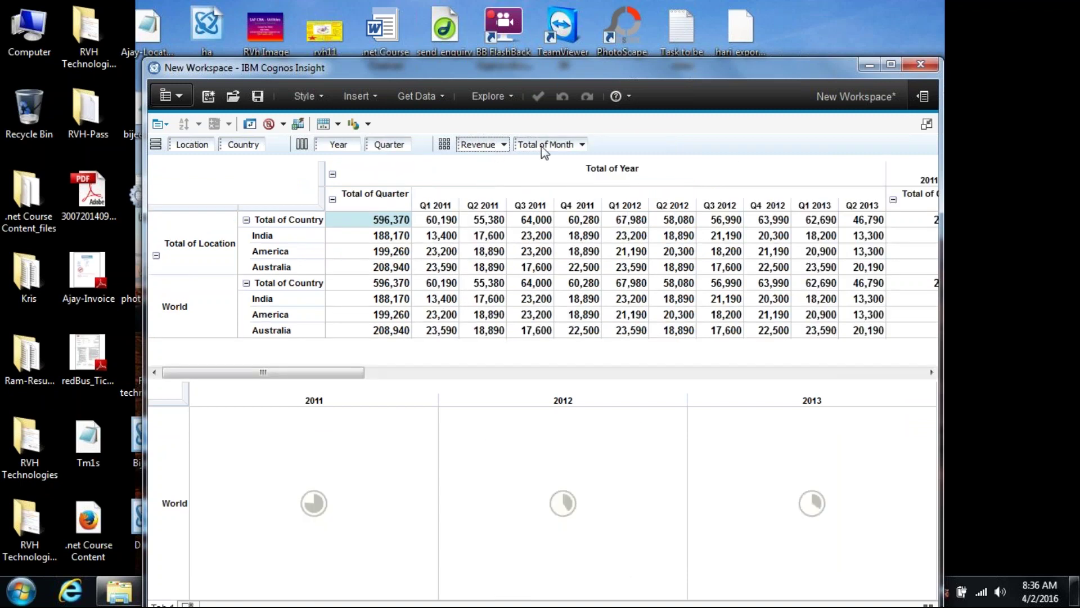
# Step: Put the Revenue and GrossProfit measures in columns per quarter, returning Month to the context area
pyautogui.moveTo(541, 147); pyautogui.dragTo(454, 141)
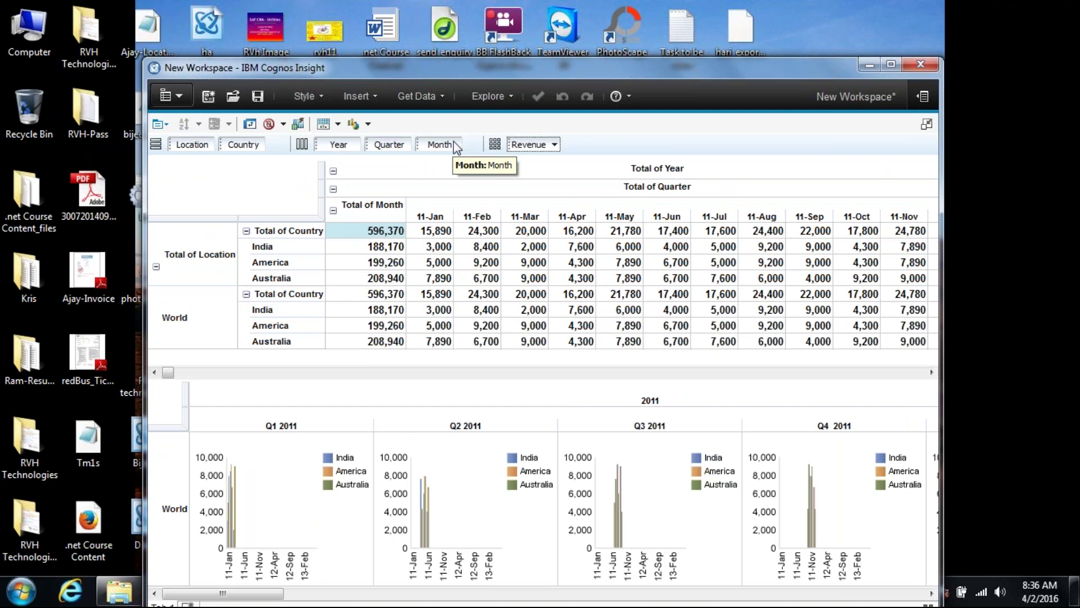
pyautogui.moveTo(465, 145); pyautogui.dragTo(416, 146)
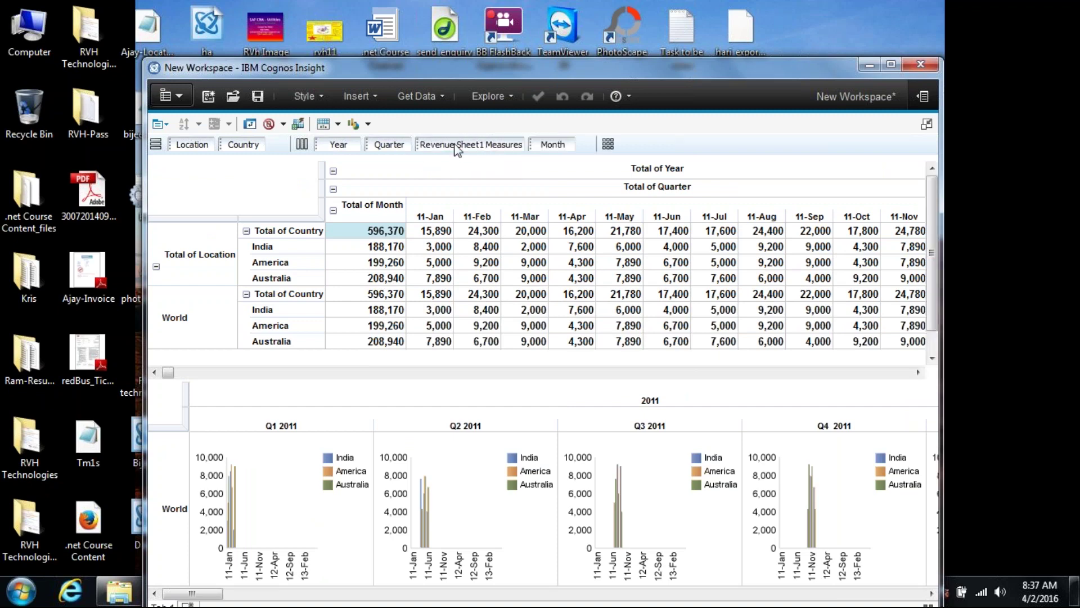
pyautogui.moveTo(526, 145); pyautogui.dragTo(633, 142)
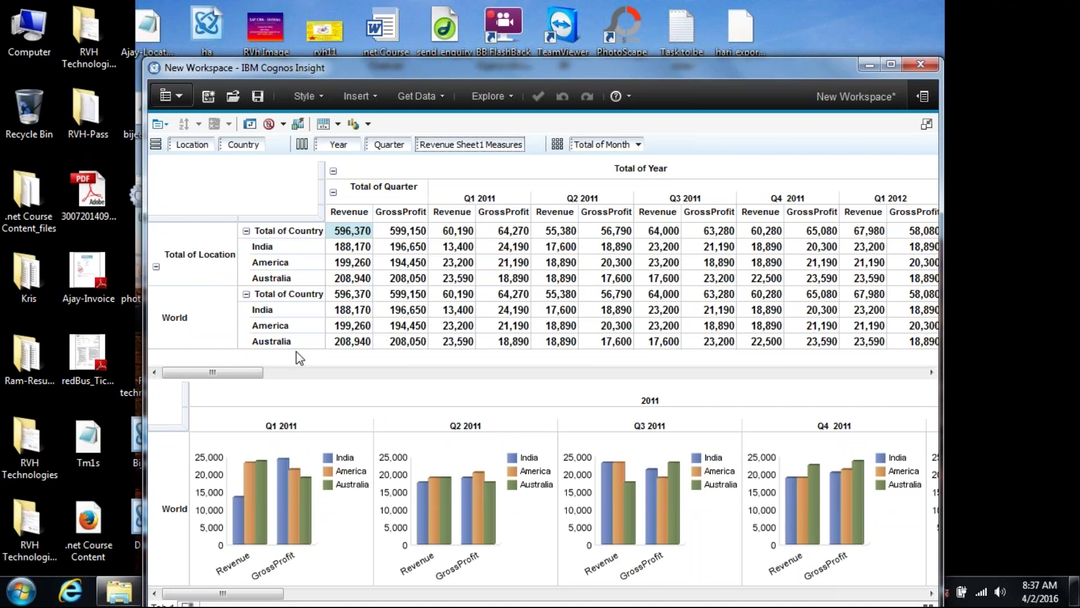
pyautogui.click(298, 373)
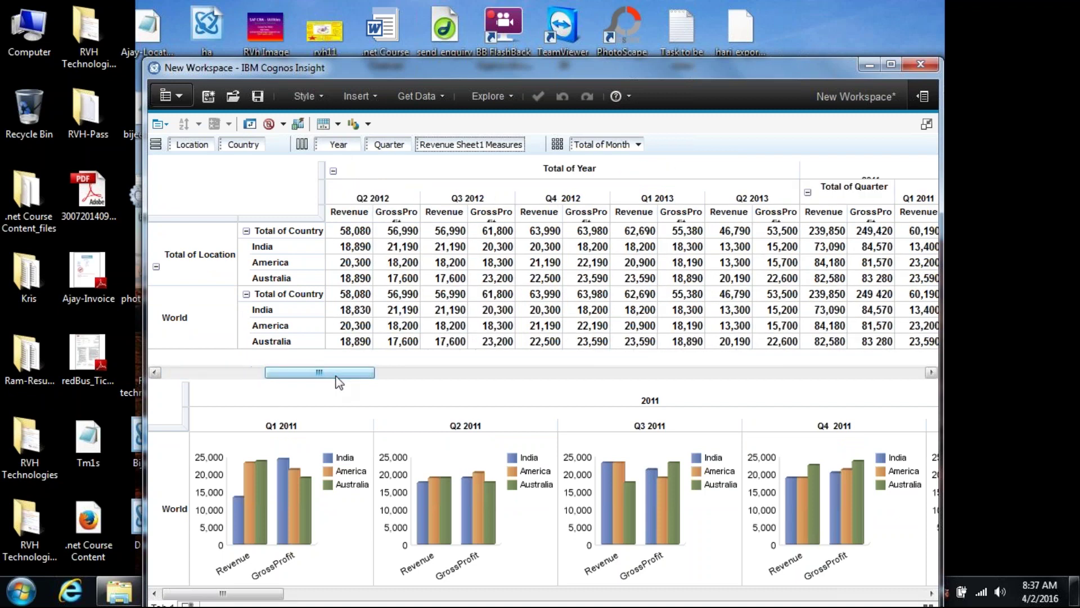
pyautogui.moveTo(354, 378); pyautogui.dragTo(453, 390)
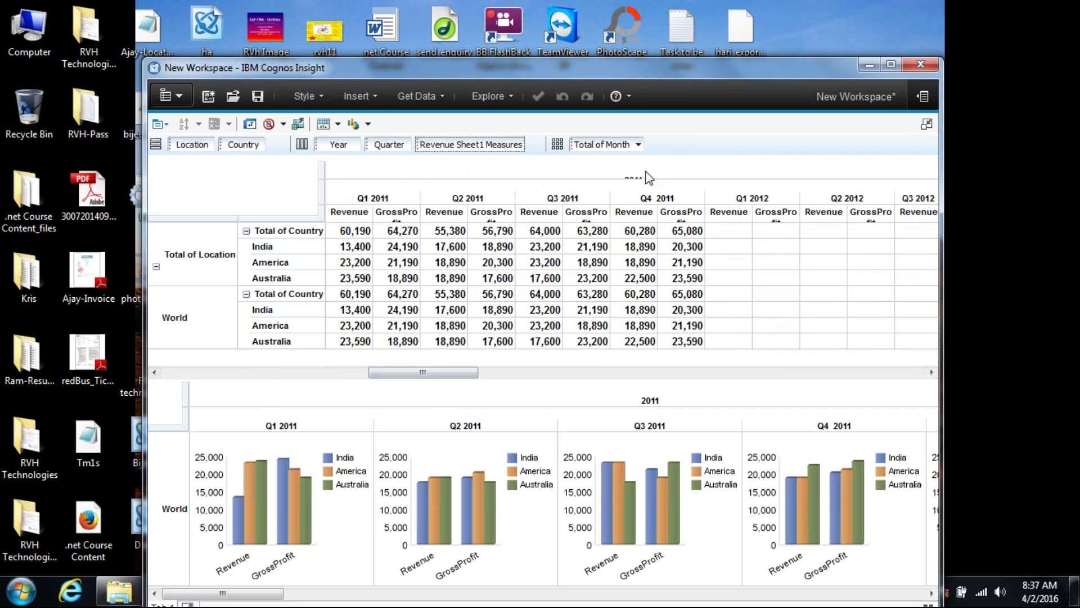
pyautogui.moveTo(452, 382); pyautogui.dragTo(534, 387)
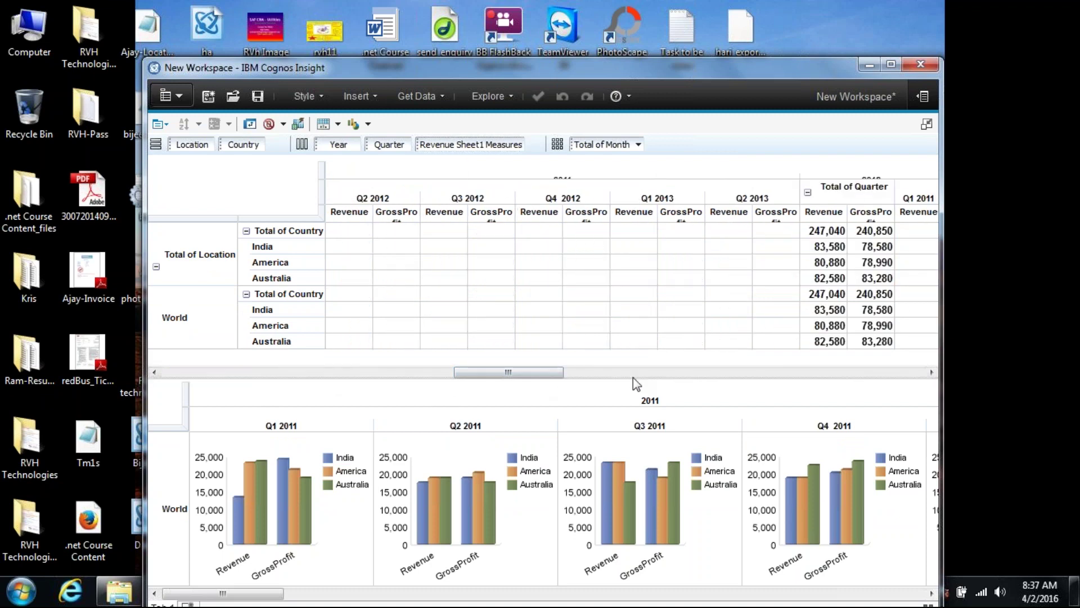
pyautogui.click(647, 369)
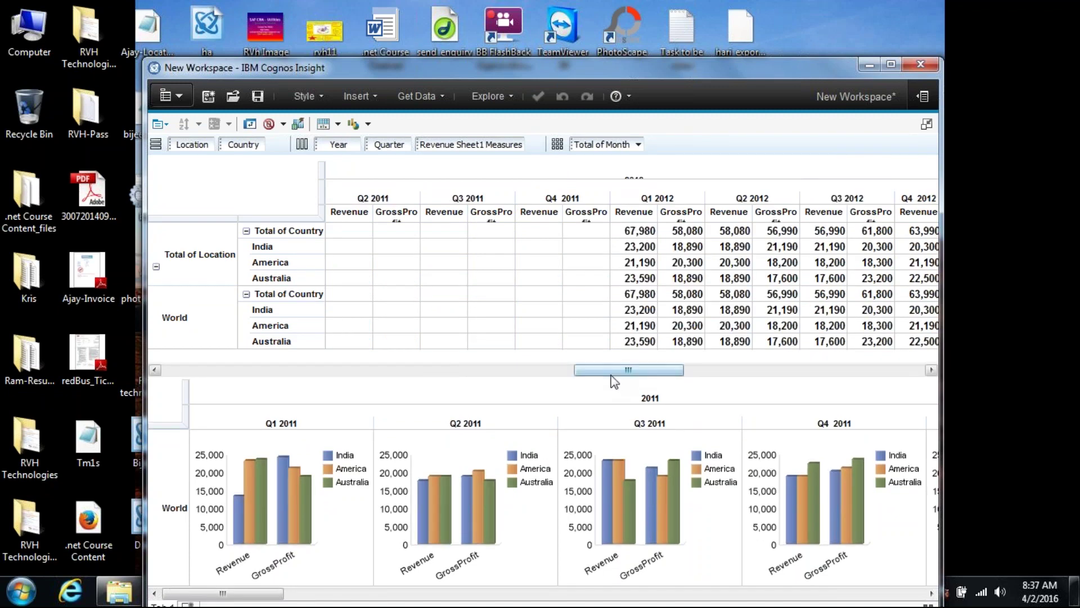
pyautogui.moveTo(627, 372); pyautogui.dragTo(184, 369)
pyautogui.click(639, 145)
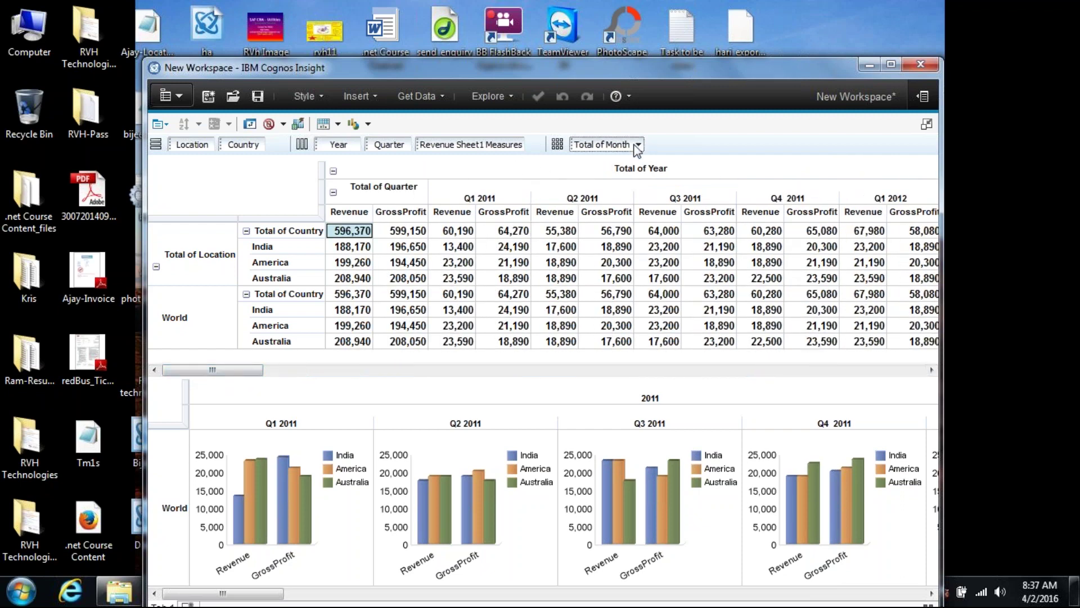
pyautogui.click(680, 146)
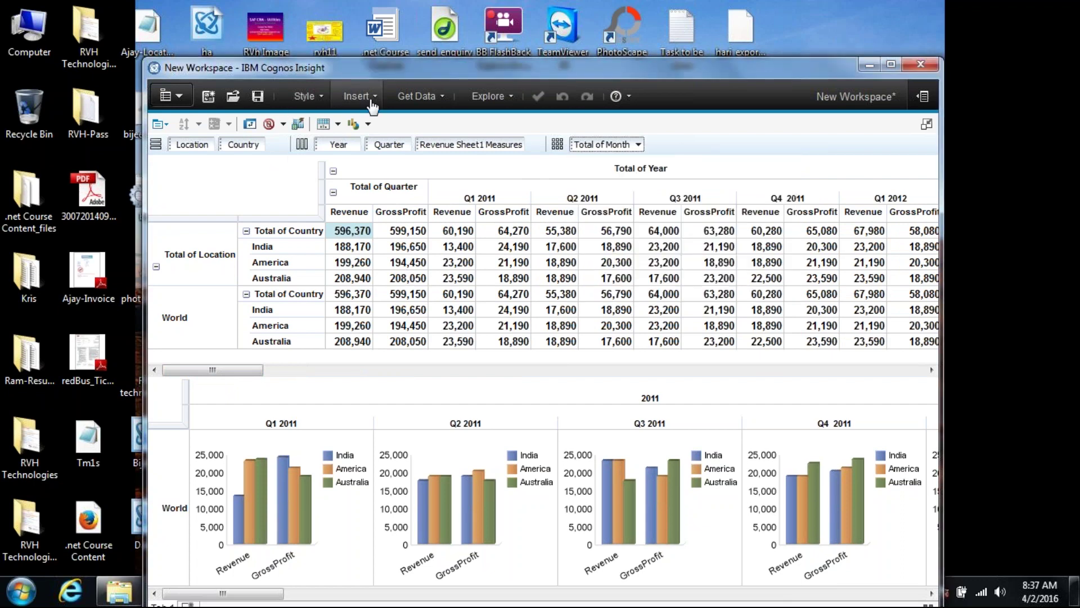
pyautogui.click(322, 104)
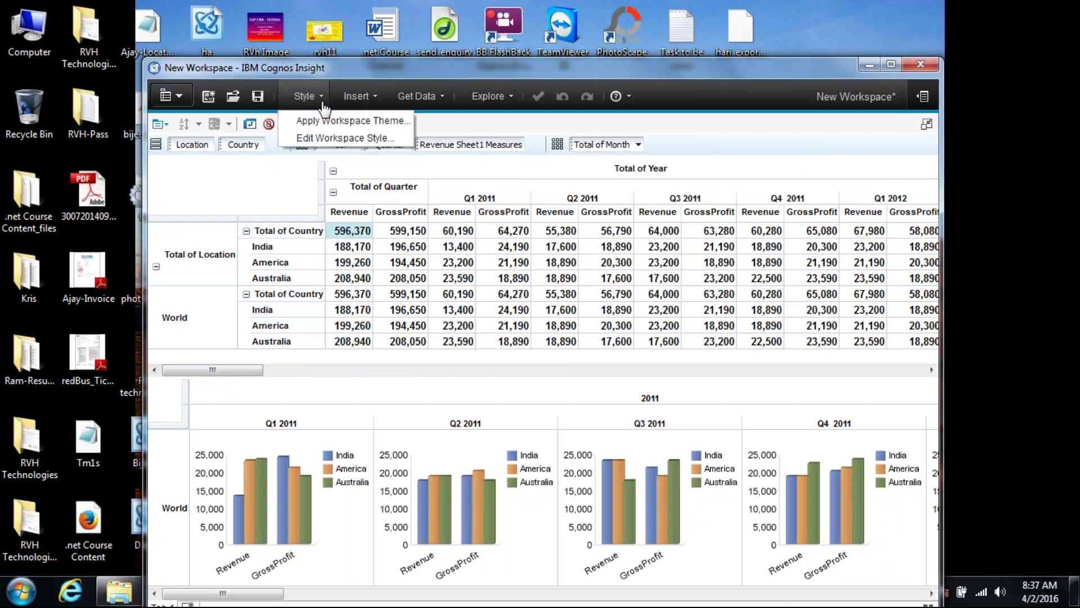
pyautogui.click(353, 122)
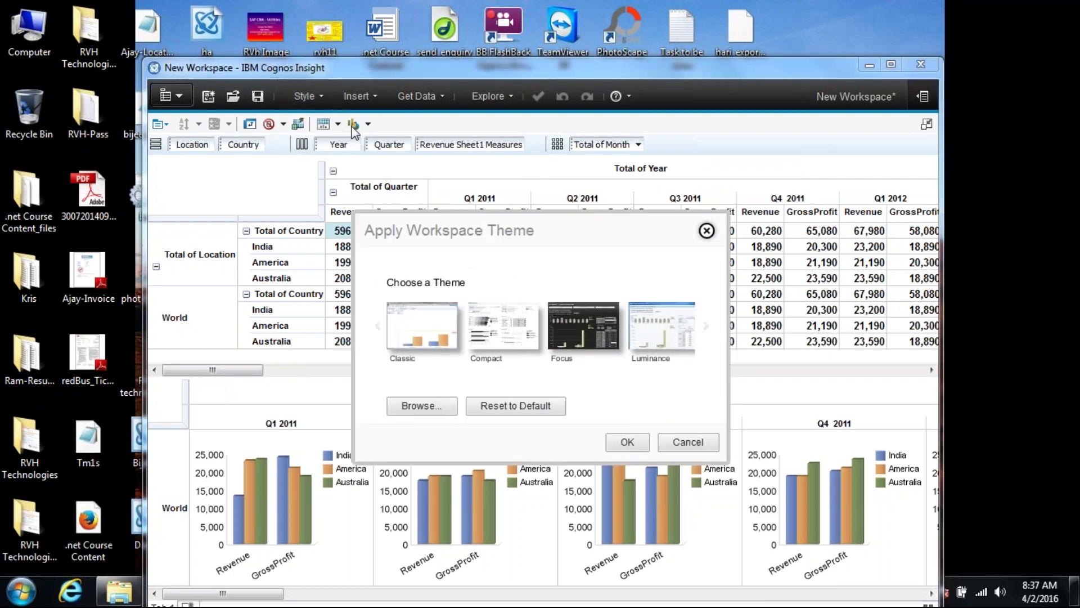
pyautogui.moveTo(581, 321)
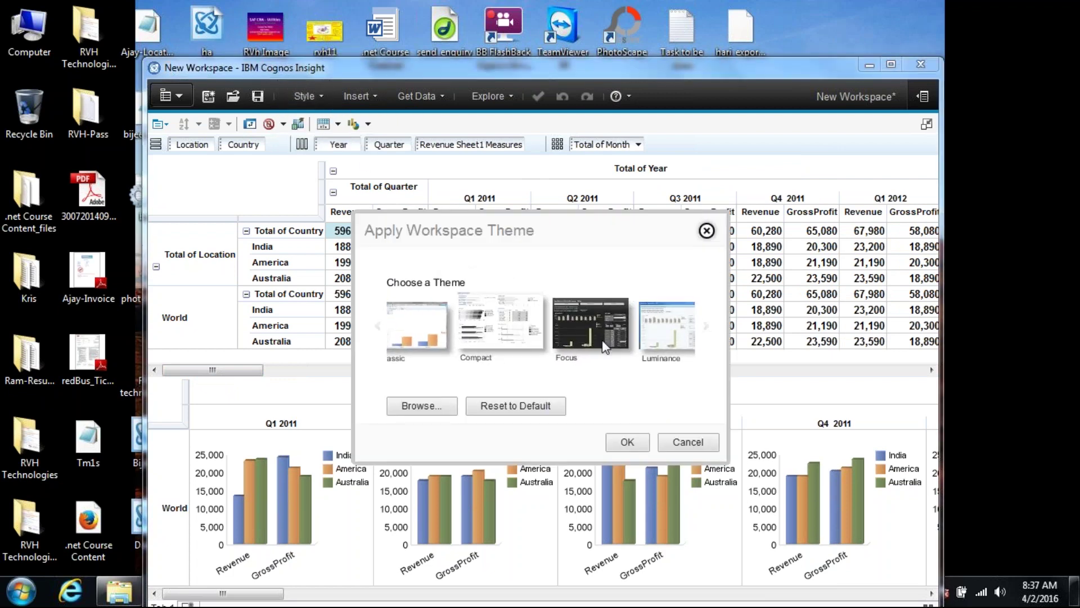
pyautogui.click(581, 320)
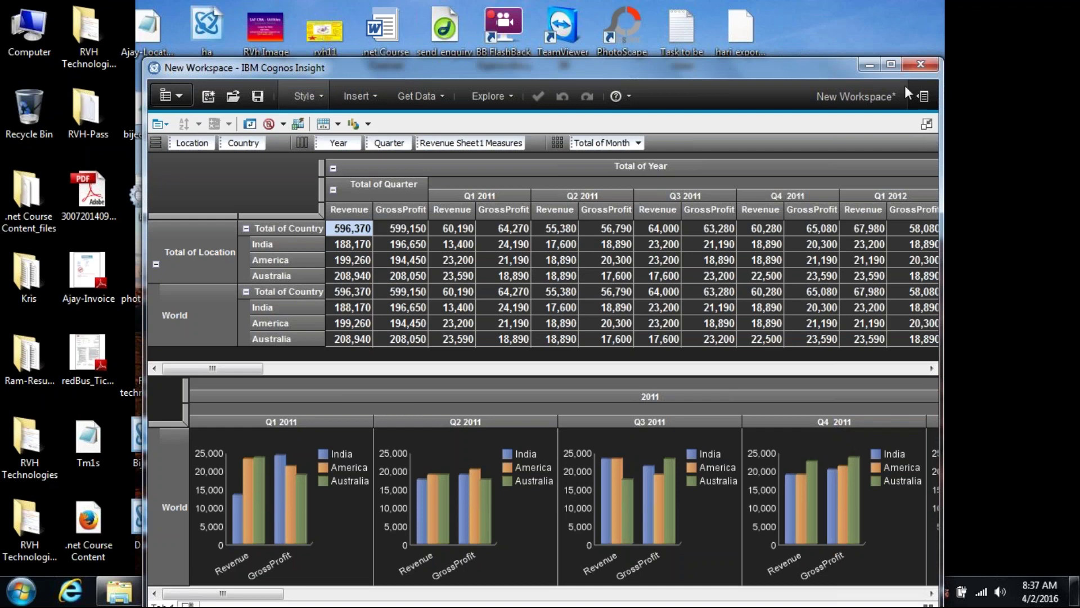
pyautogui.click(894, 67)
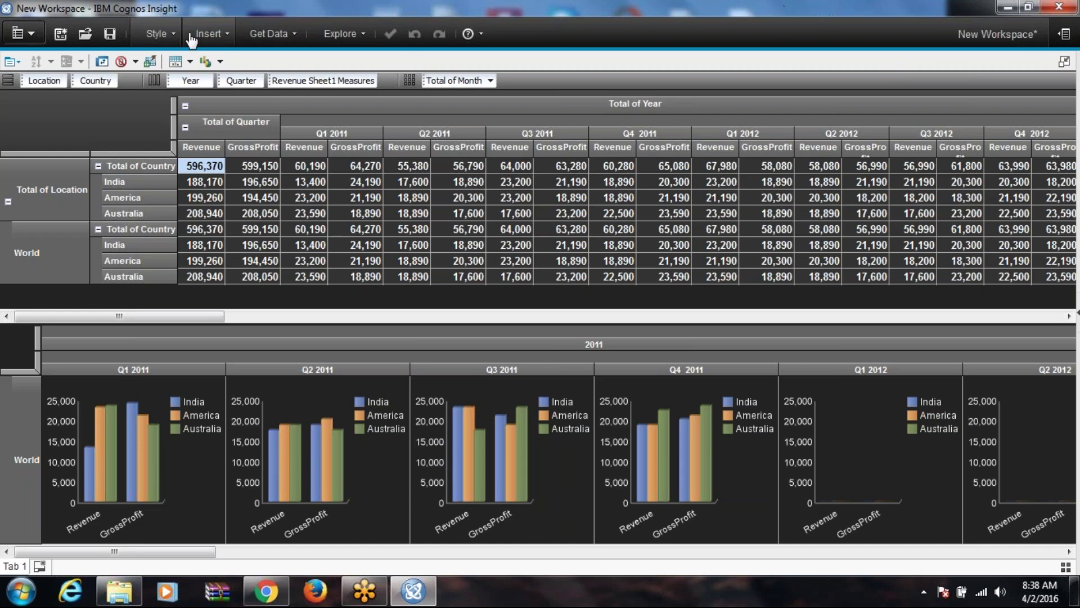
pyautogui.click(172, 35)
pyautogui.click(197, 58)
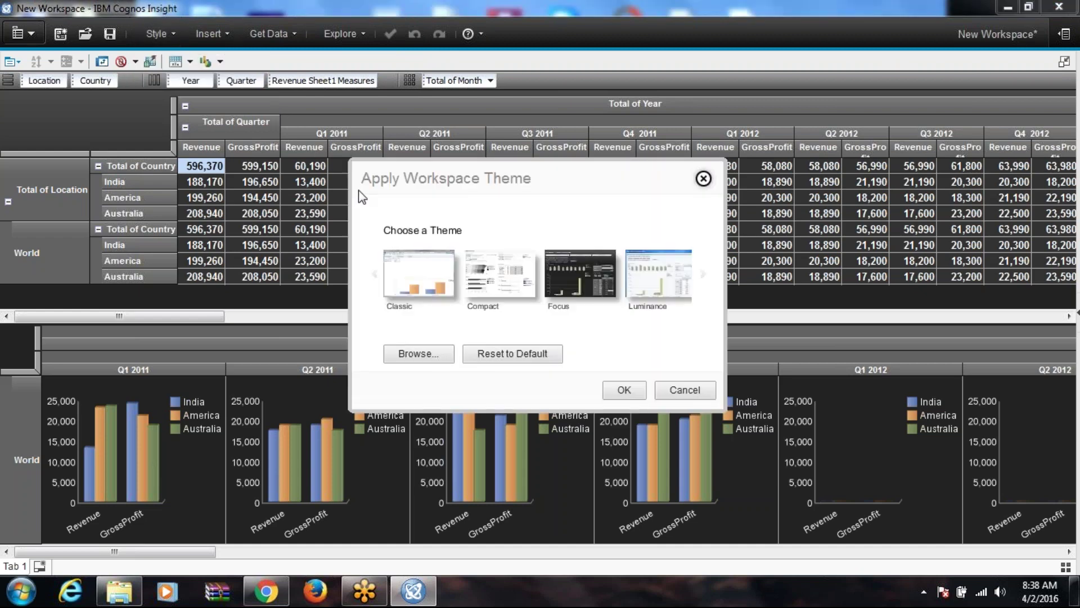
pyautogui.click(447, 282)
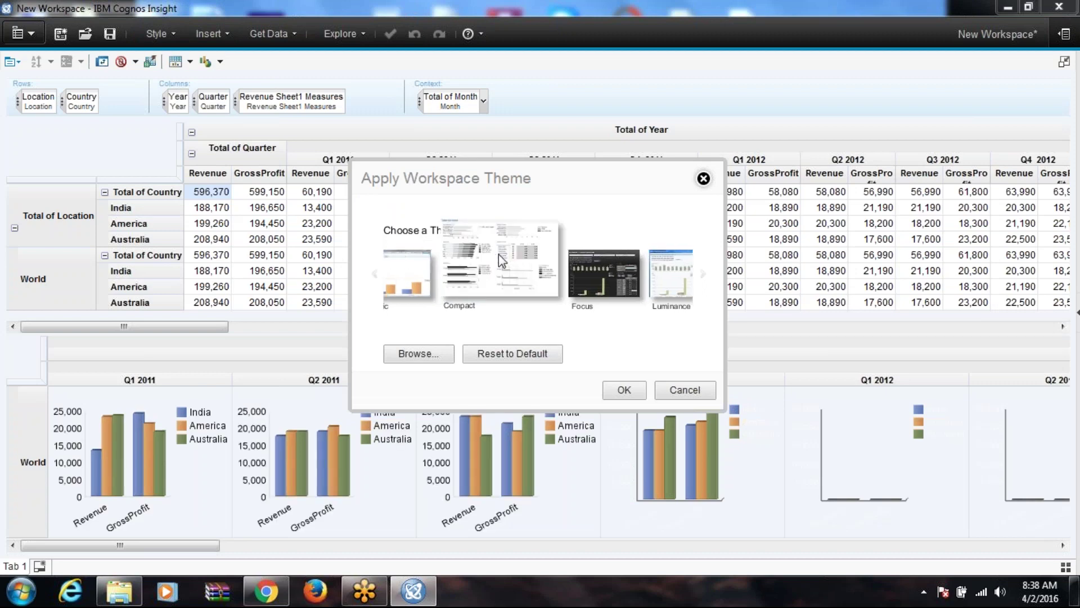
pyautogui.click(498, 254)
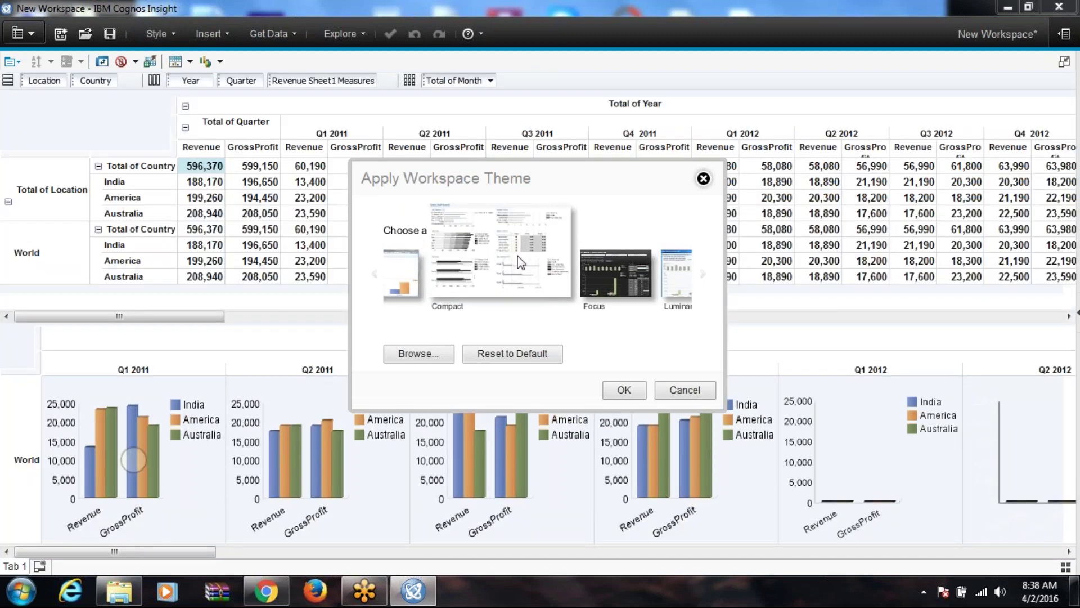
pyautogui.click(600, 278)
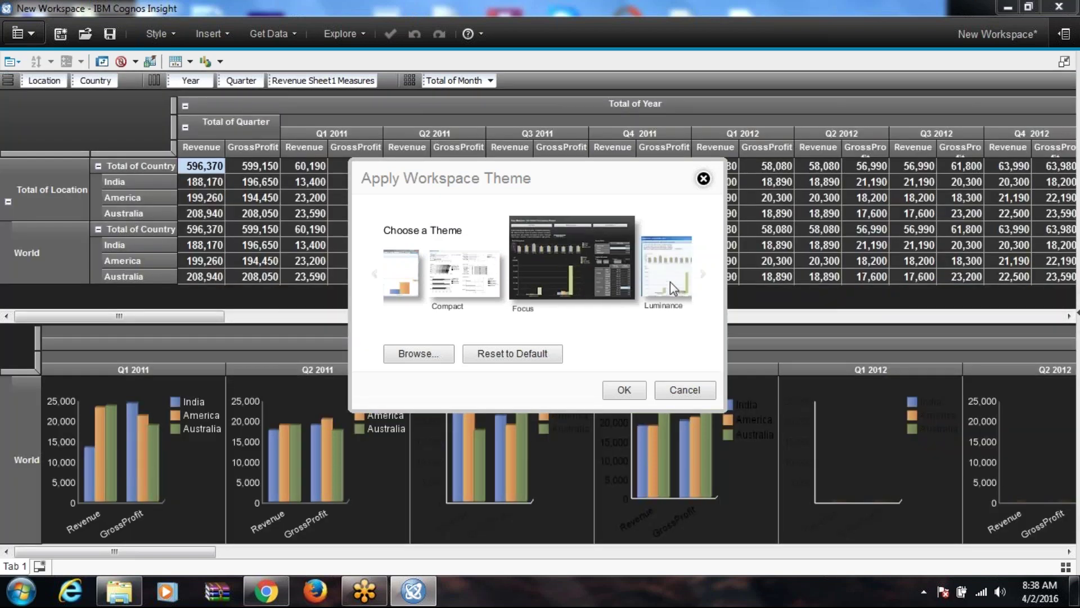
pyautogui.click(670, 281)
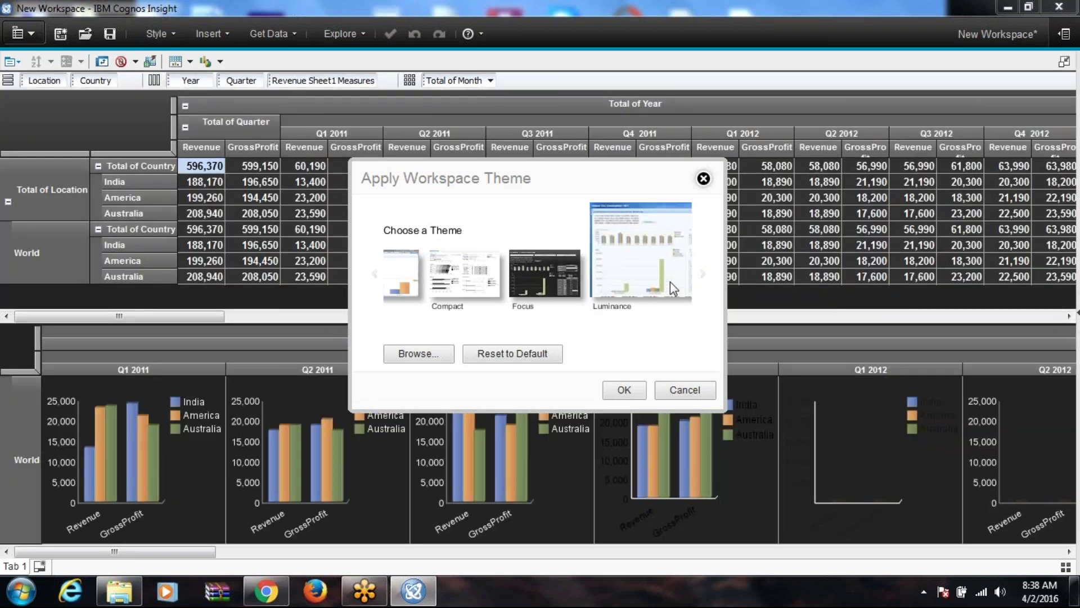
pyautogui.click(535, 258)
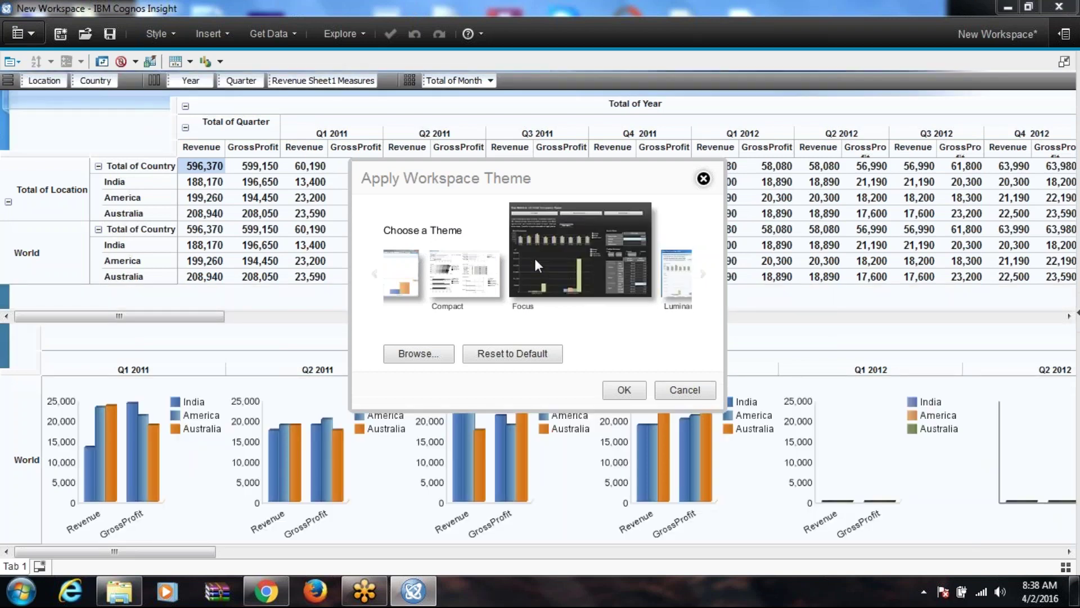
pyautogui.click(624, 390)
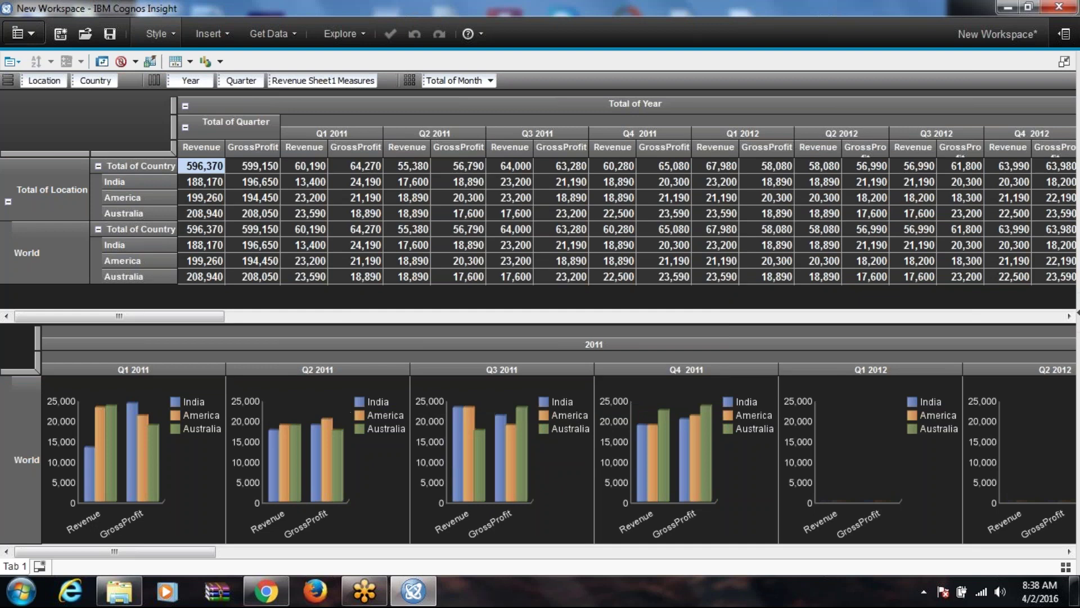
# Step: Enter 34500 as America's Q2 2011 Revenue
pyautogui.click(406, 200)
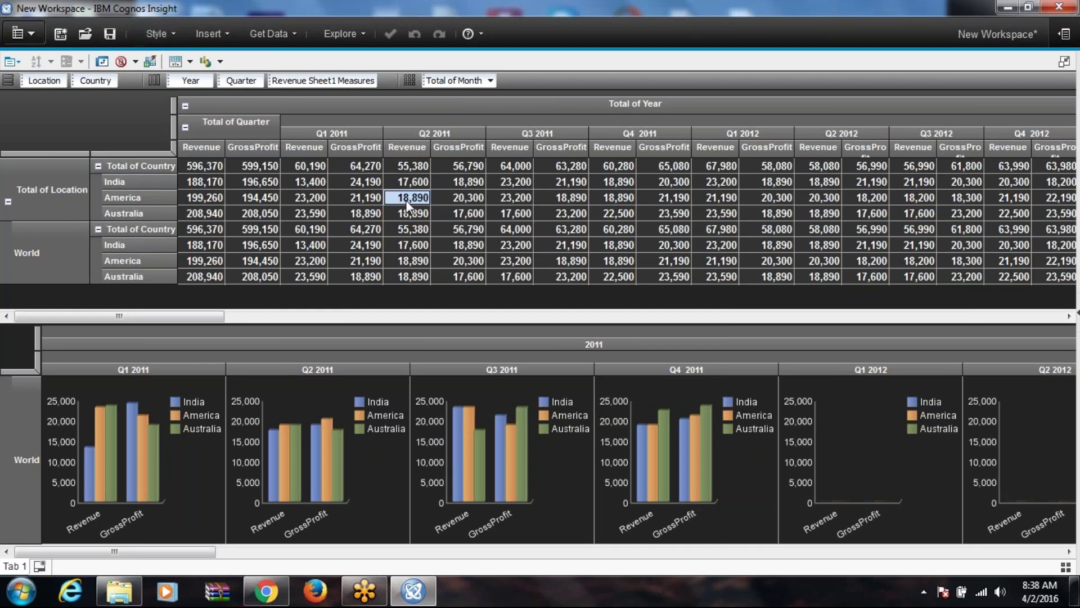
pyautogui.write('34500')
pyautogui.press('Return')
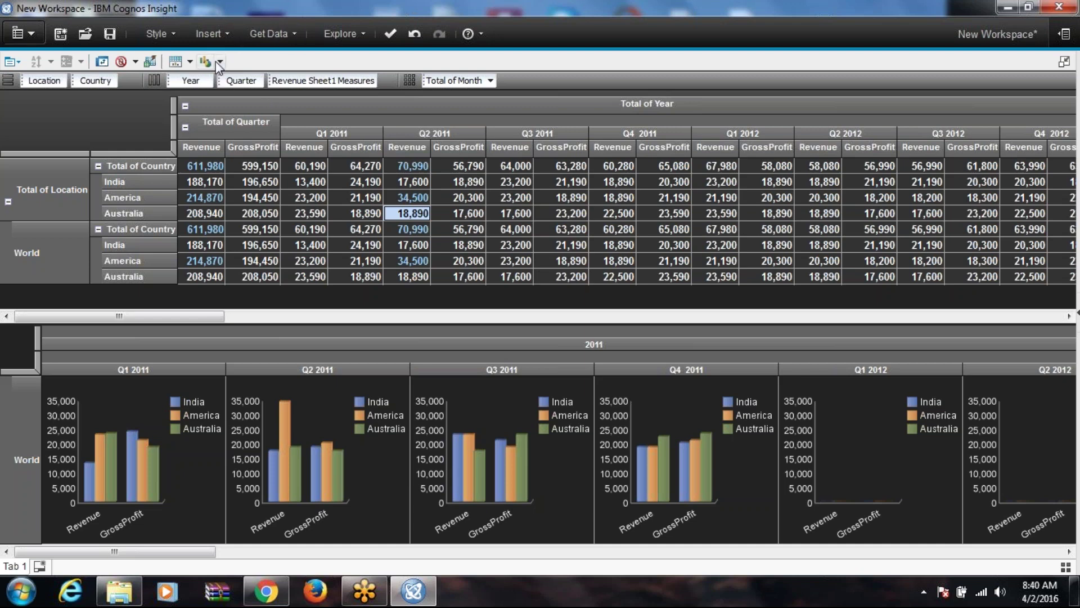
# Step: Change the charts from bar to 3D pie charts
pyautogui.click(219, 62)
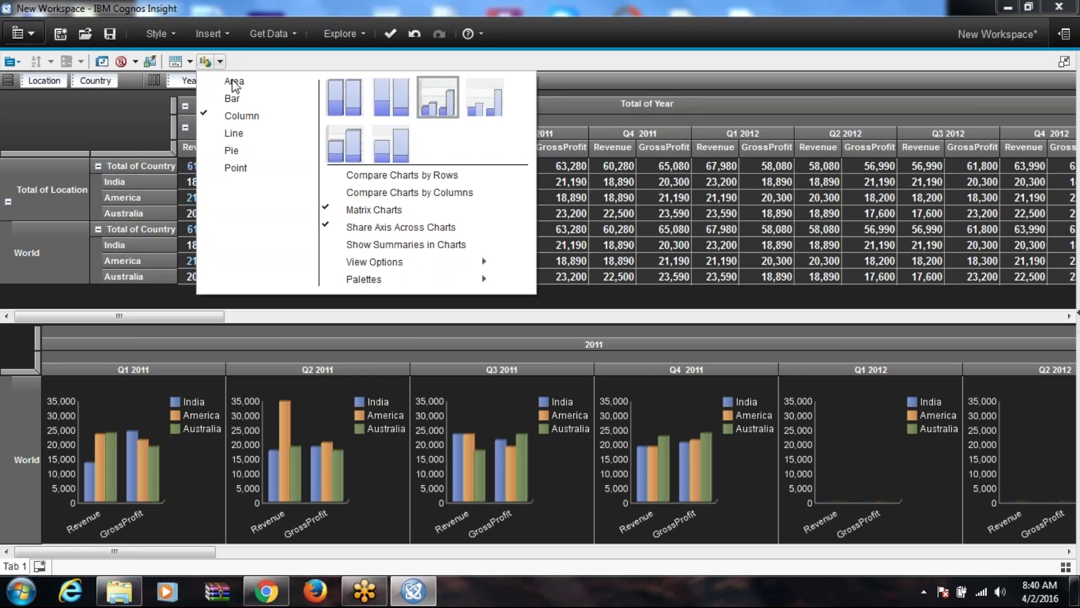
pyautogui.click(250, 136)
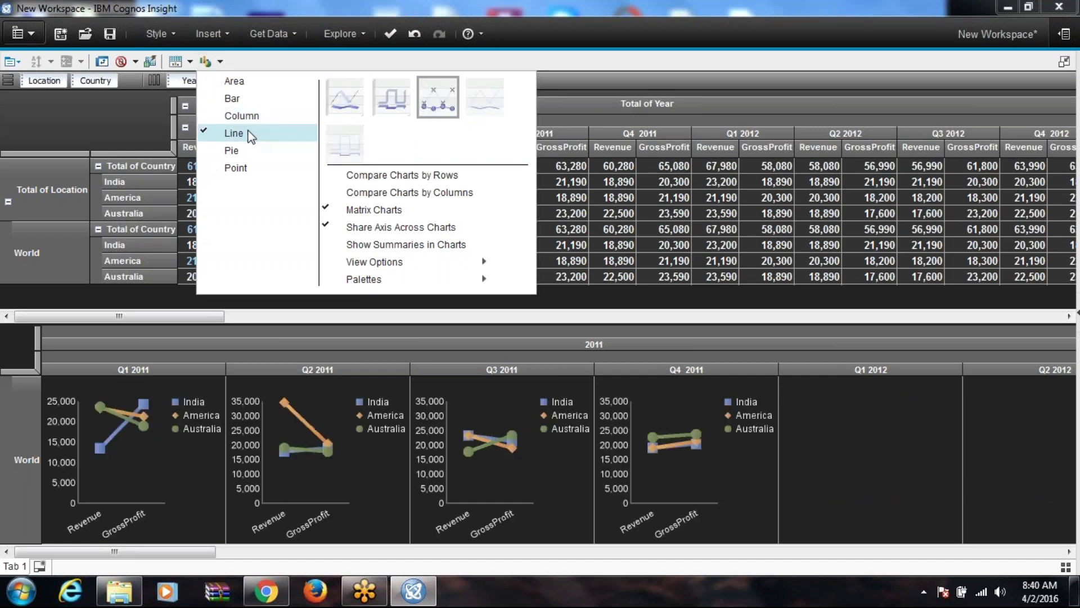
pyautogui.click(249, 150)
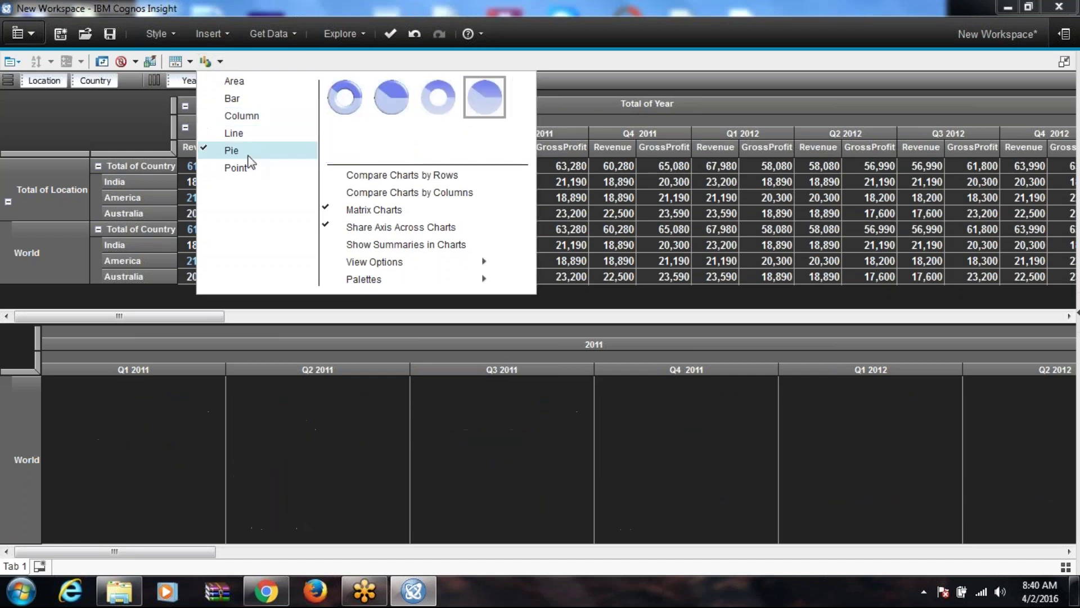
pyautogui.click(411, 100)
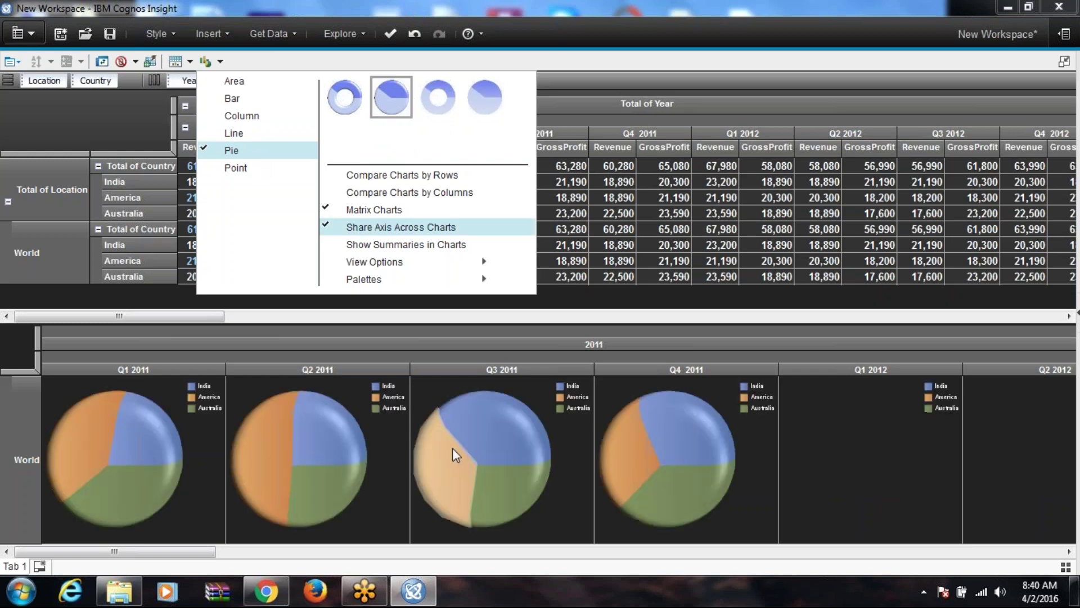
# Step: Try the Excel, Grayscale, Jazz, Metro and Classic palettes, settling on Gradients
pyautogui.moveTo(488, 430)
pyautogui.moveTo(642, 450)
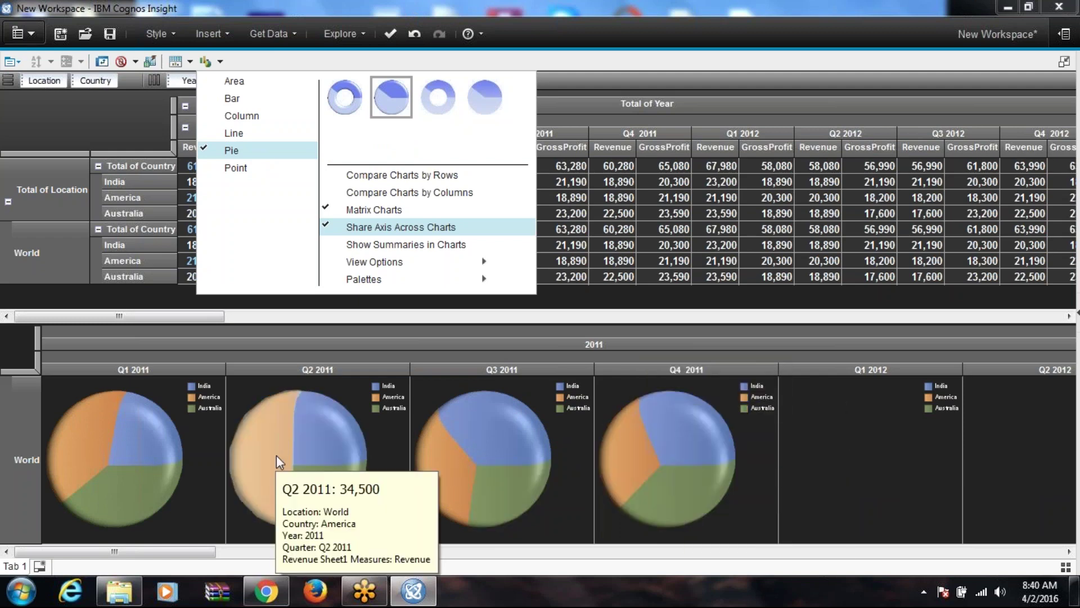
pyautogui.moveTo(395, 282)
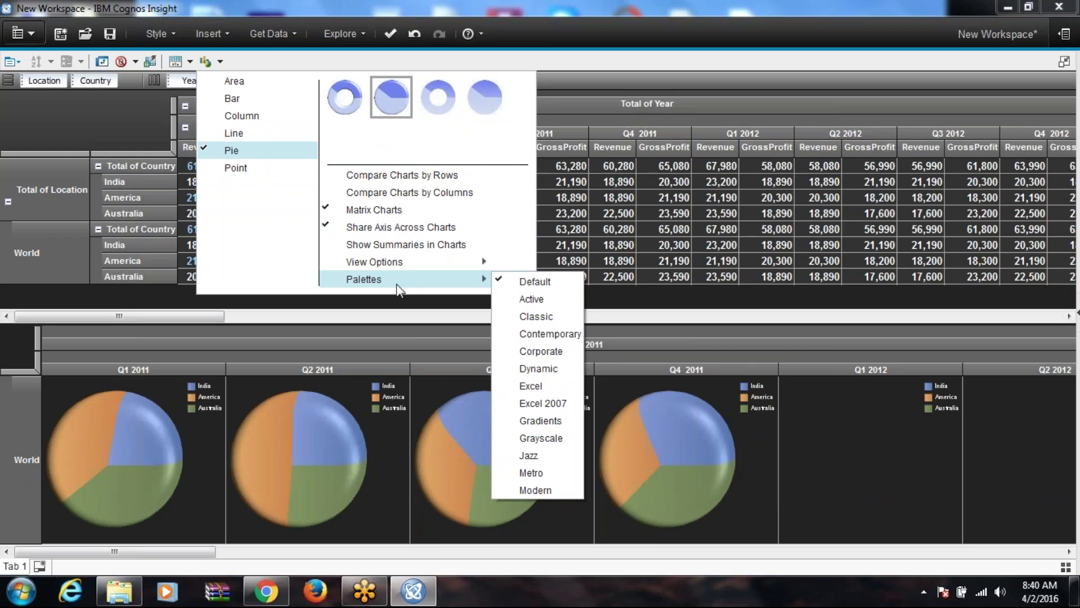
pyautogui.click(549, 385)
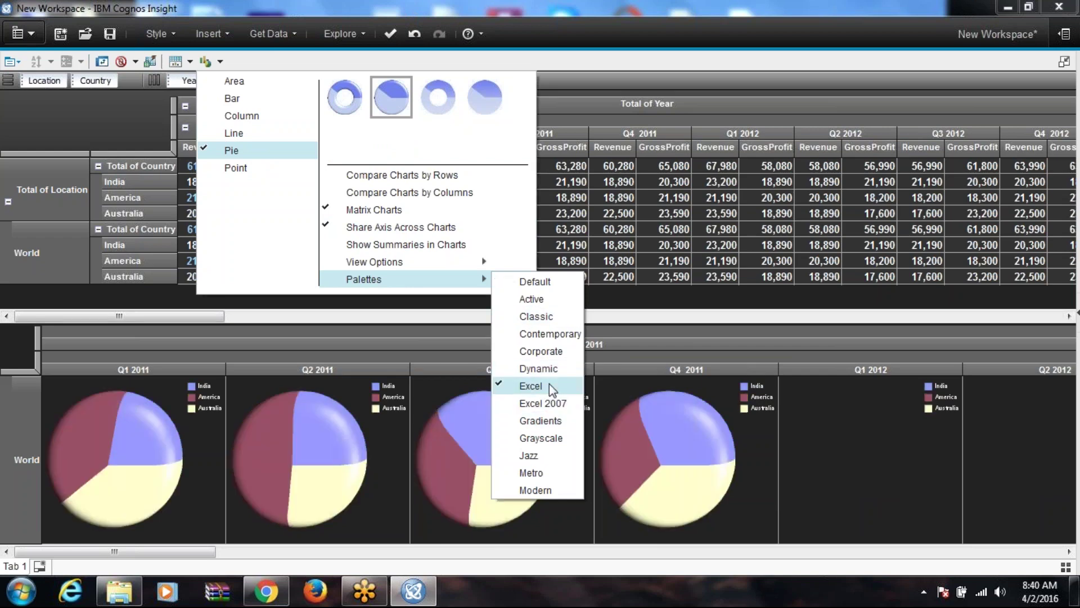
pyautogui.click(550, 420)
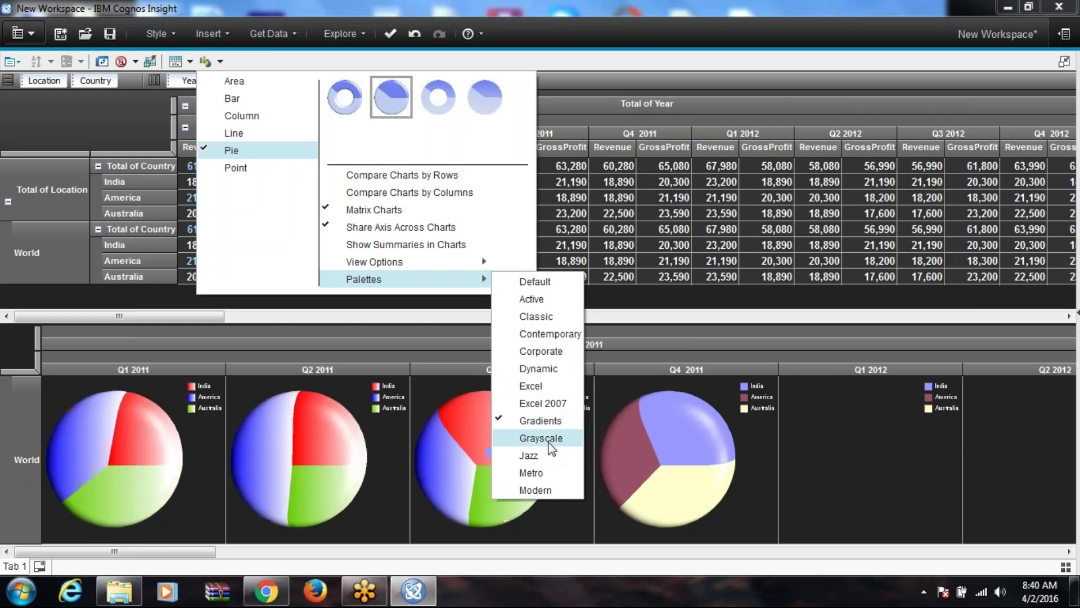
pyautogui.click(548, 442)
pyautogui.click(535, 459)
pyautogui.click(535, 471)
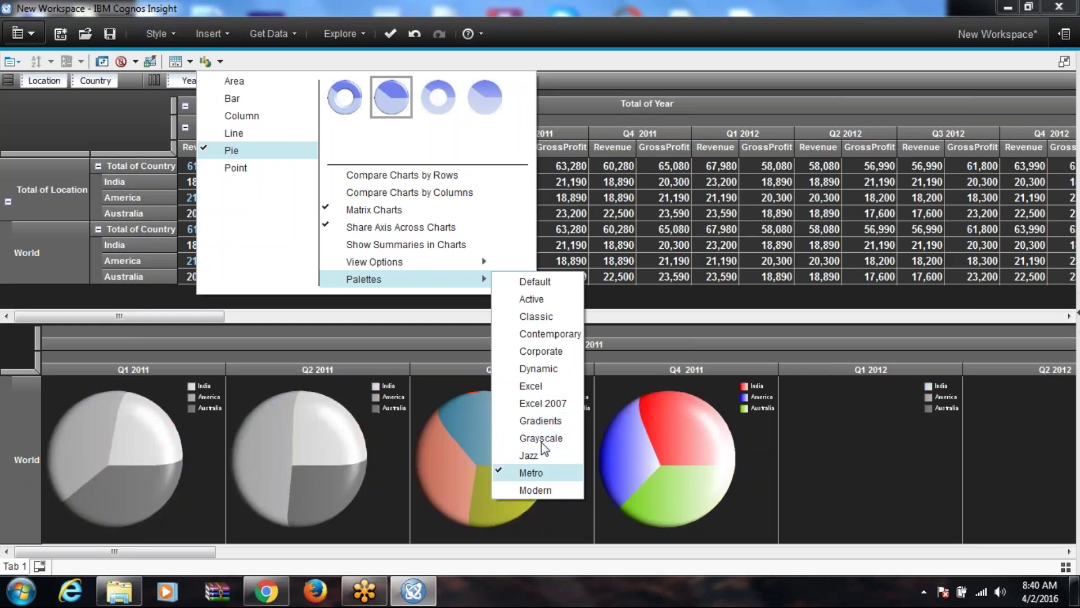
pyautogui.click(540, 317)
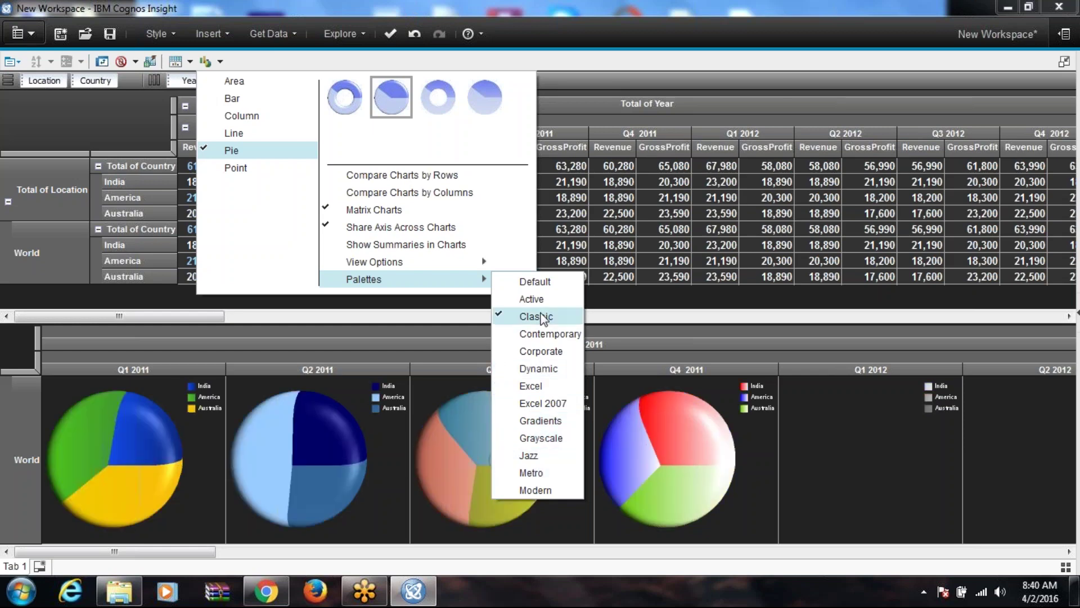
pyautogui.click(540, 421)
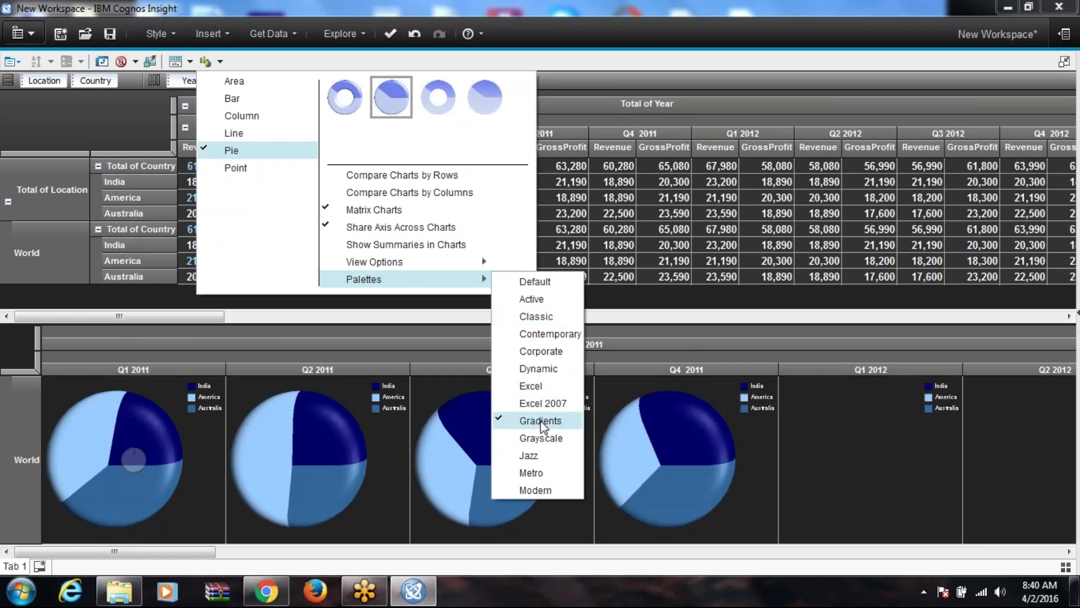
pyautogui.click(731, 304)
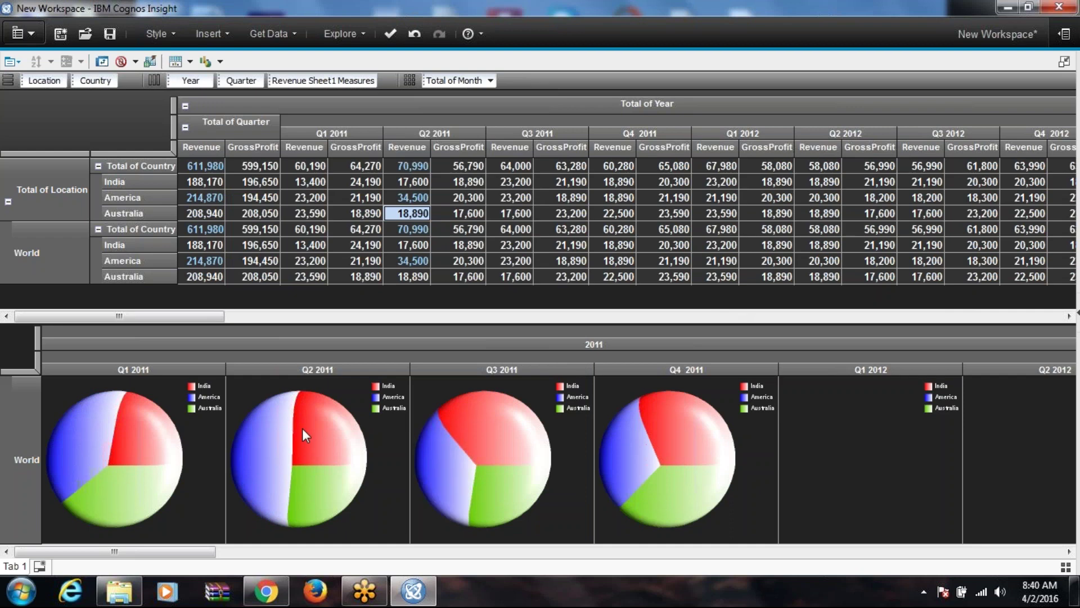
pyautogui.moveTo(319, 443)
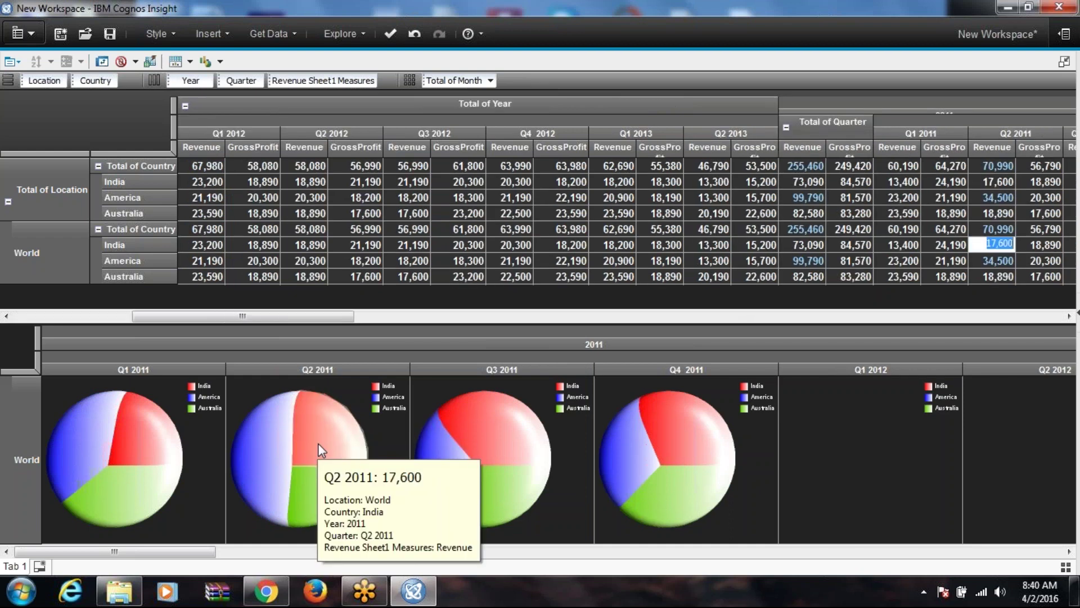
pyautogui.click(266, 452)
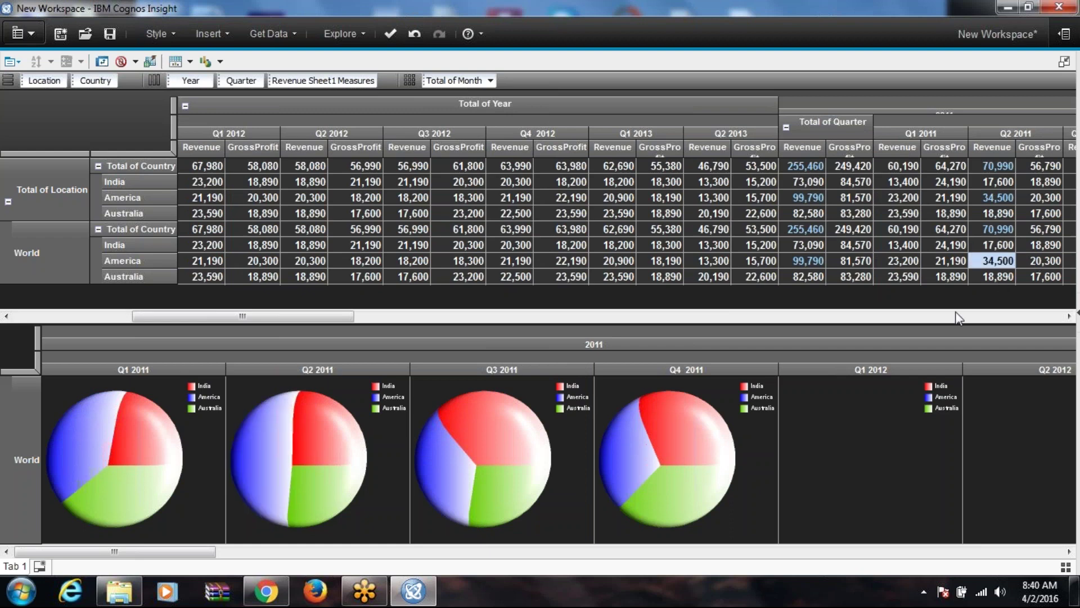
pyautogui.rightClick(456, 187)
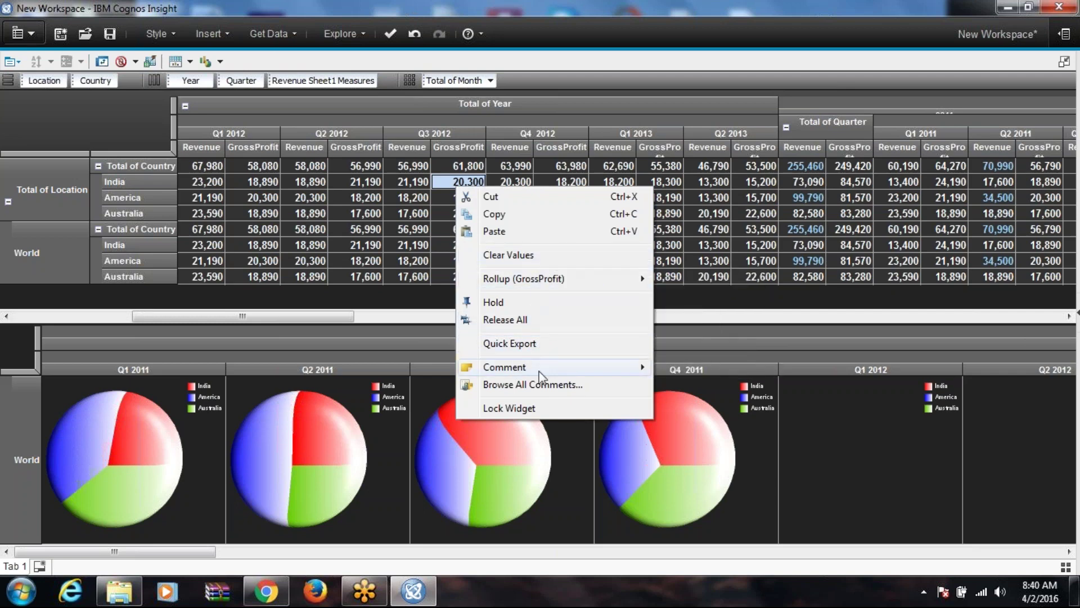
pyautogui.click(781, 219)
pyautogui.click(782, 217)
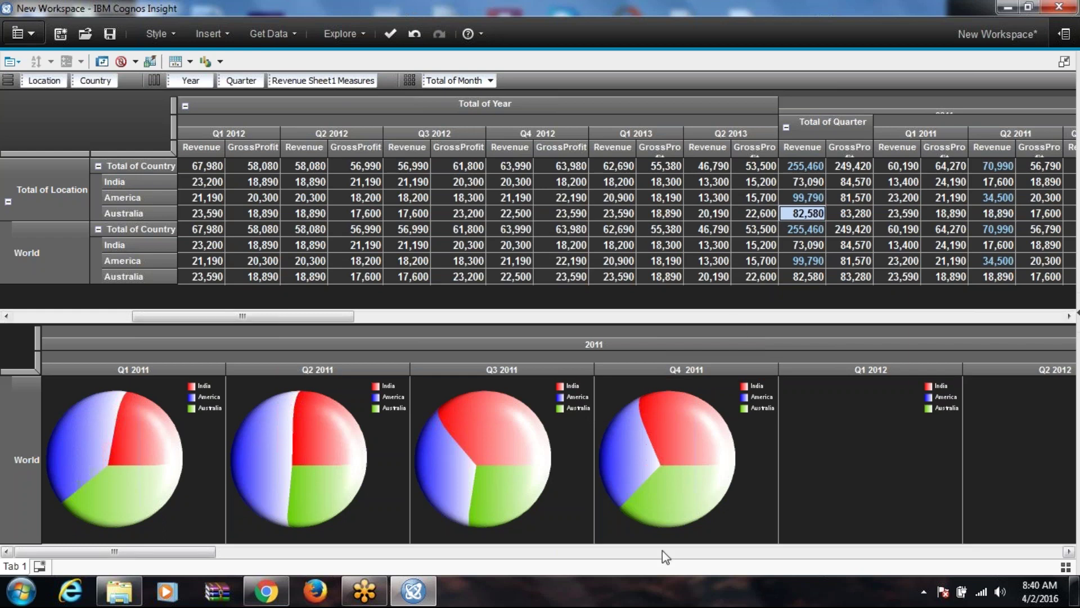
pyautogui.click(850, 213)
pyautogui.rightClick(855, 220)
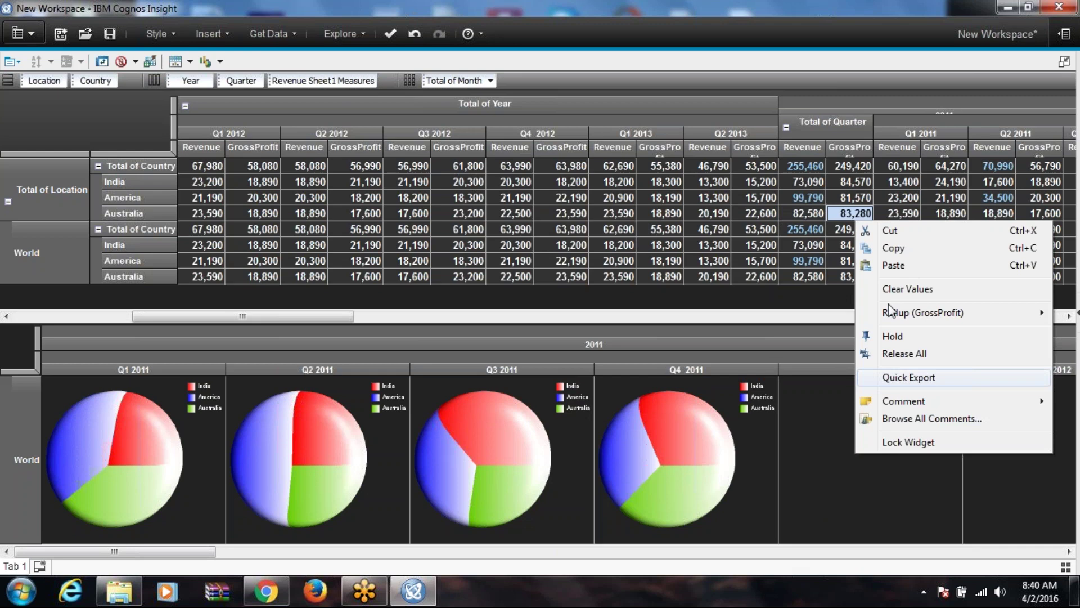
pyautogui.click(744, 553)
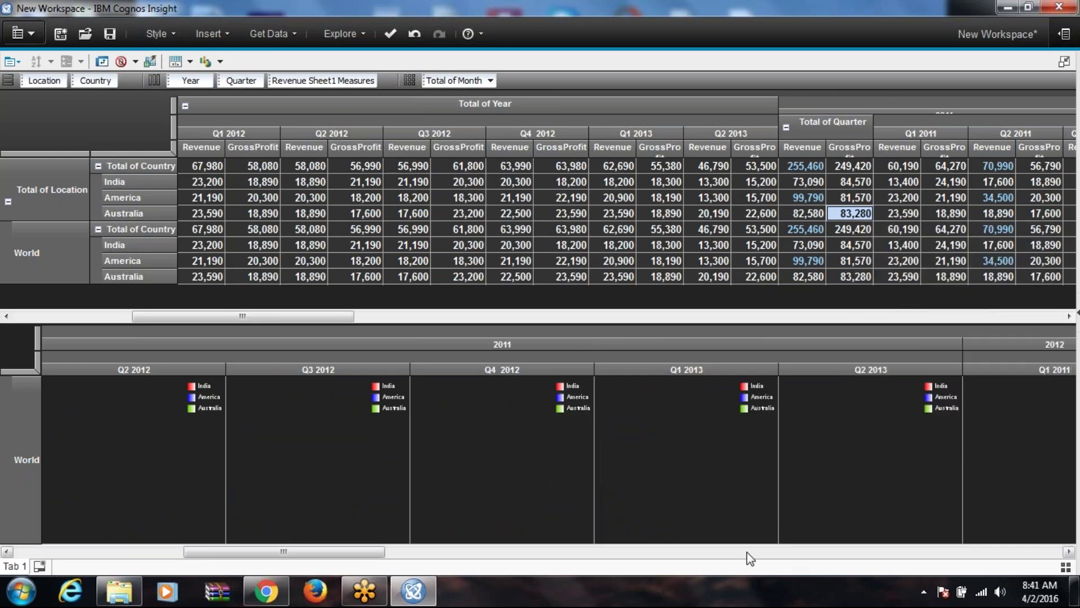
pyautogui.click(805, 552)
pyautogui.click(849, 551)
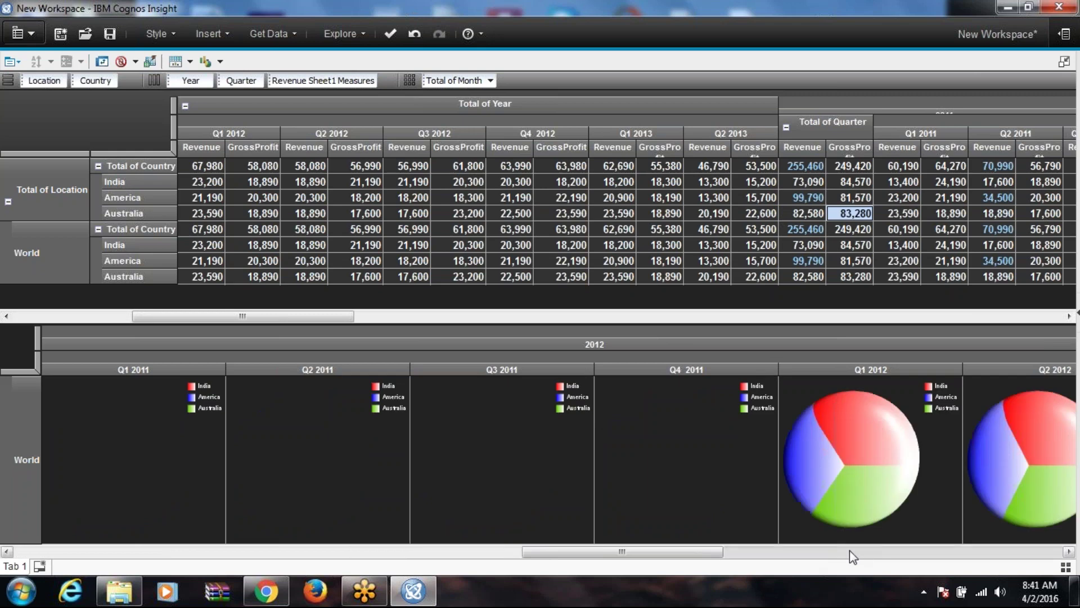
pyautogui.moveTo(724, 549); pyautogui.dragTo(803, 554)
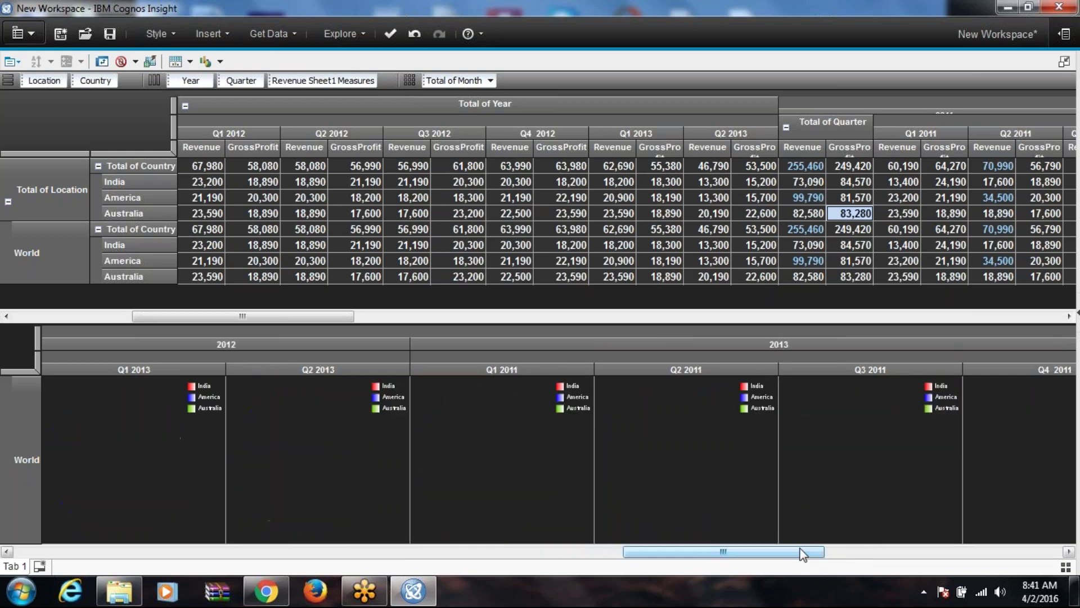
# Step: Lay out the crosstab and charts by Month
pyautogui.moveTo(453, 81); pyautogui.dragTo(391, 79)
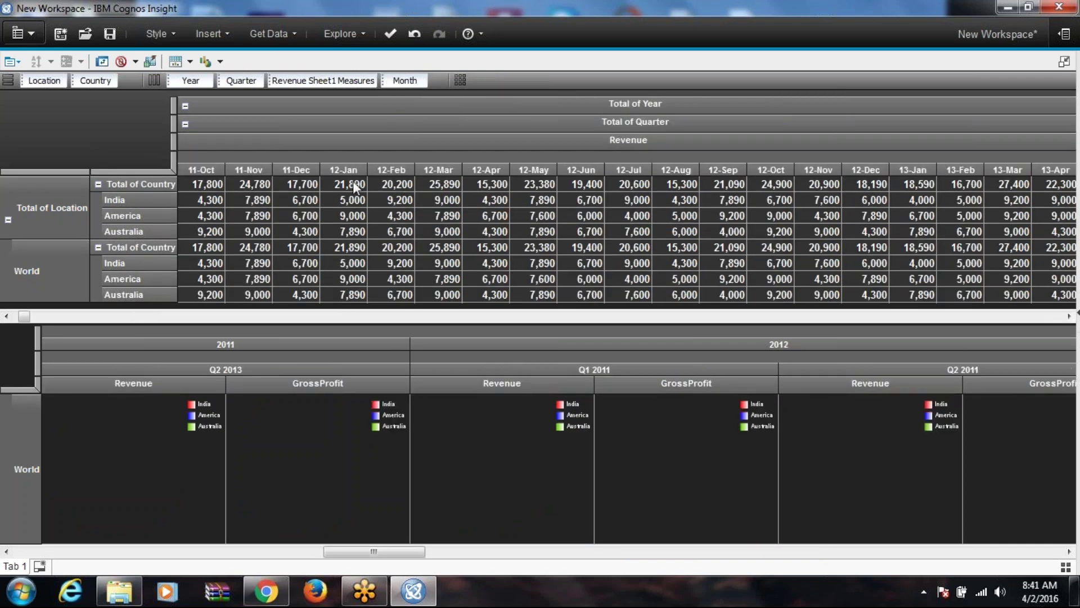
pyautogui.rightClick(210, 198)
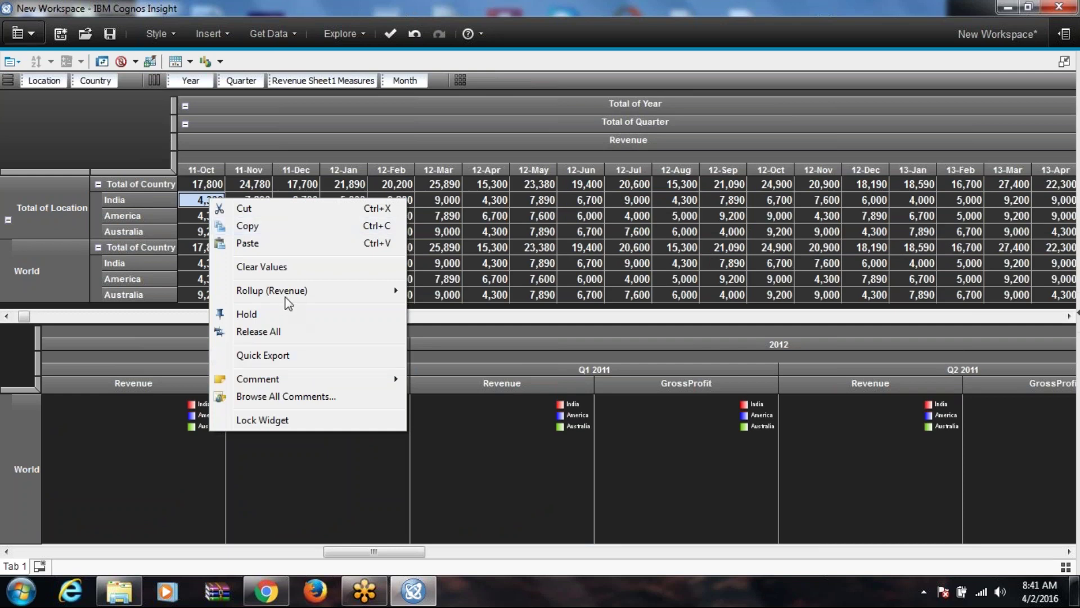
pyautogui.click(220, 202)
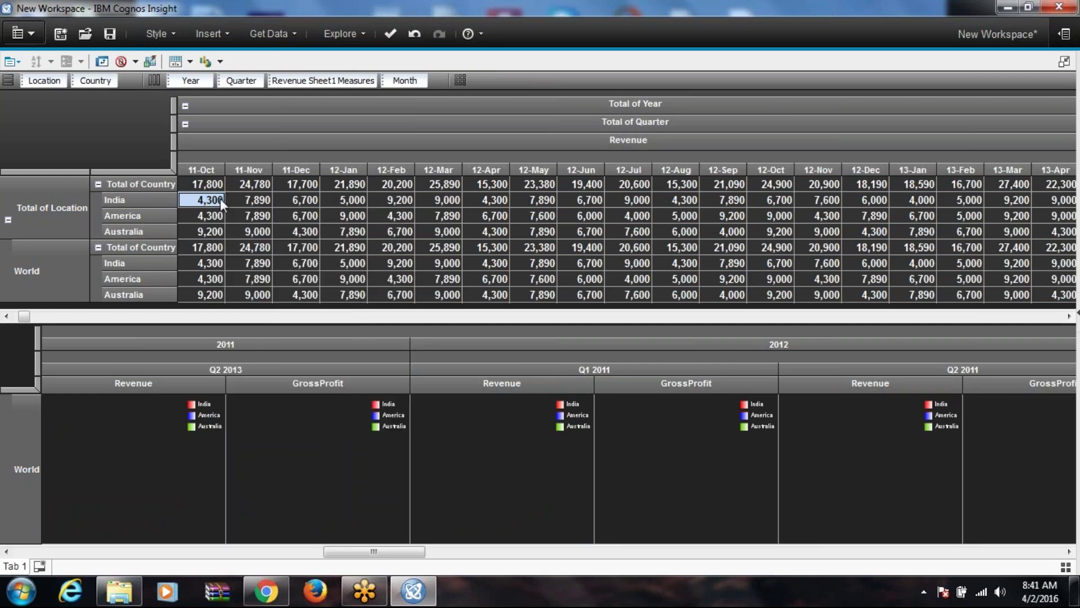
# Step: Enter 5890 as India's 11-Nov Revenue and move Month back to the context area
pyautogui.click(244, 199)
pyautogui.write('5y67790')
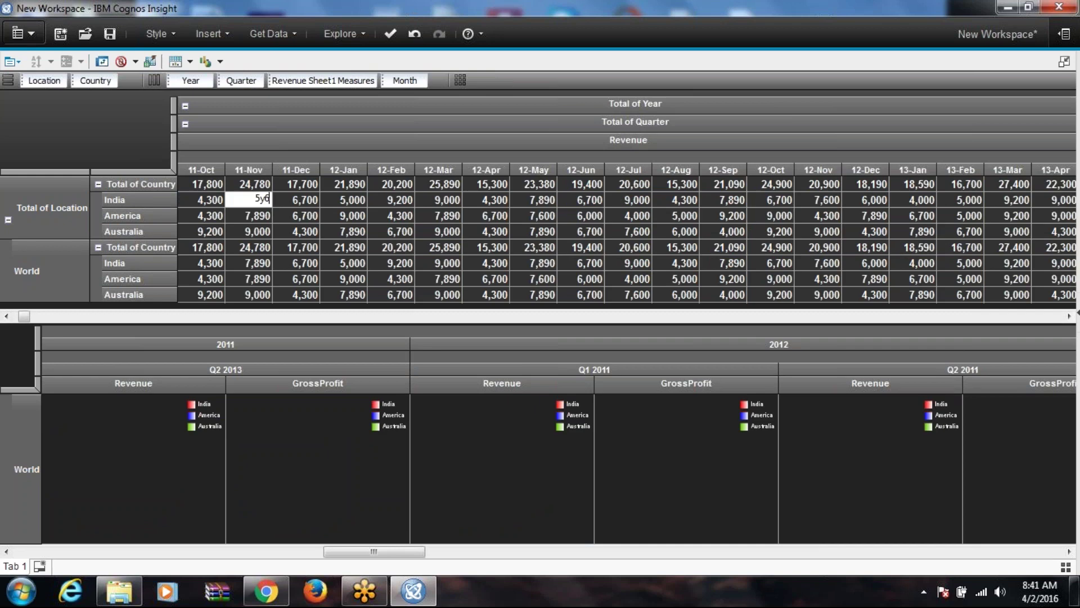
pyautogui.press('BackSpace')
pyautogui.press('BackSpace')
pyautogui.press('BackSpace')
pyautogui.press('BackSpace')
pyautogui.press('BackSpace')
pyautogui.press('BackSpace')
pyautogui.write('890')
pyautogui.press('Return')
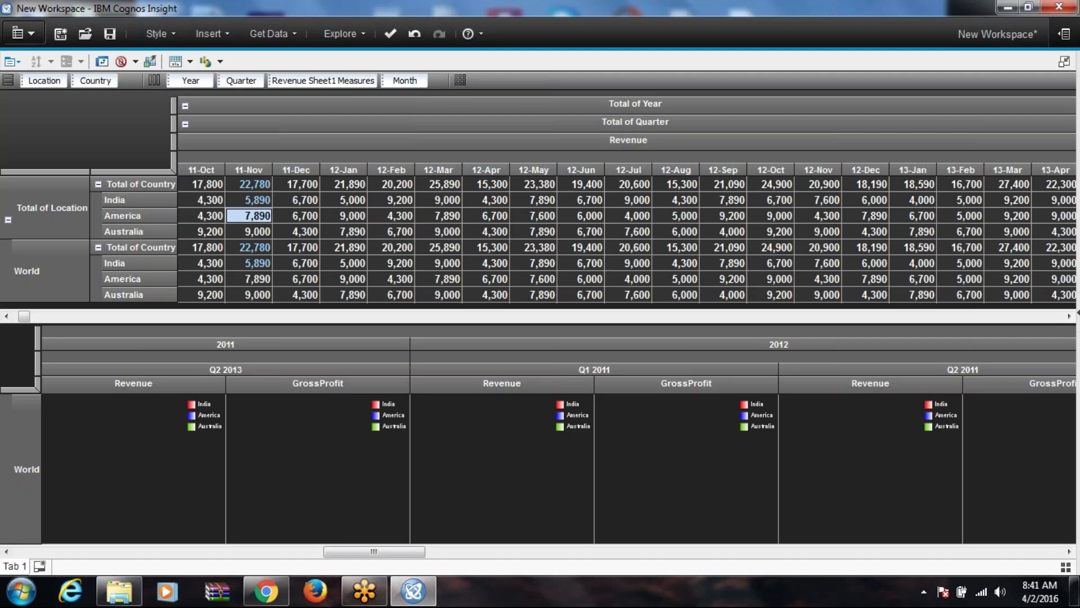
pyautogui.click(306, 218)
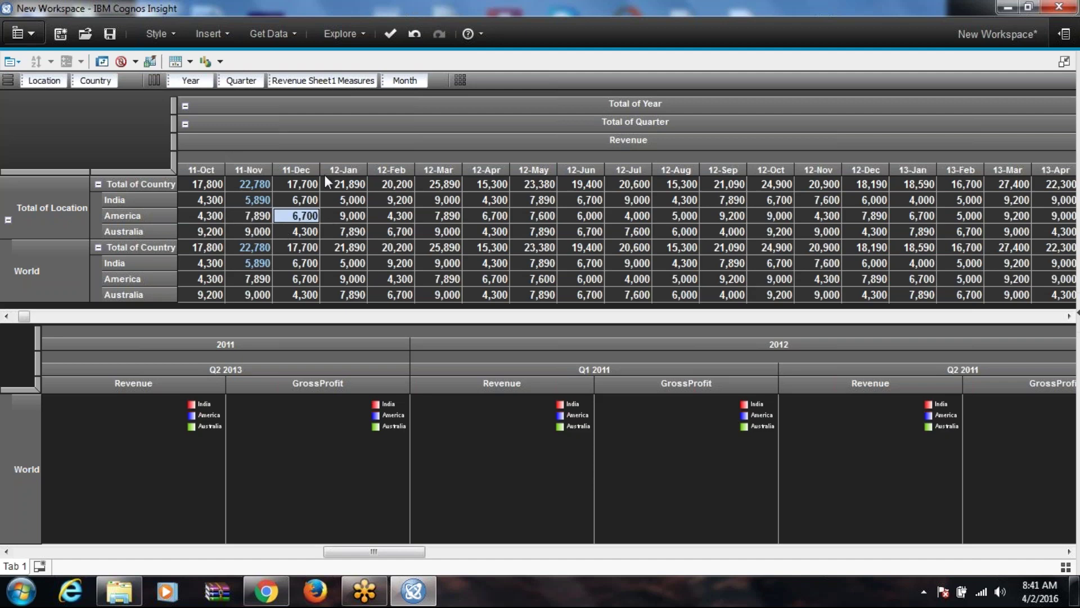
pyautogui.moveTo(391, 76); pyautogui.dragTo(500, 84)
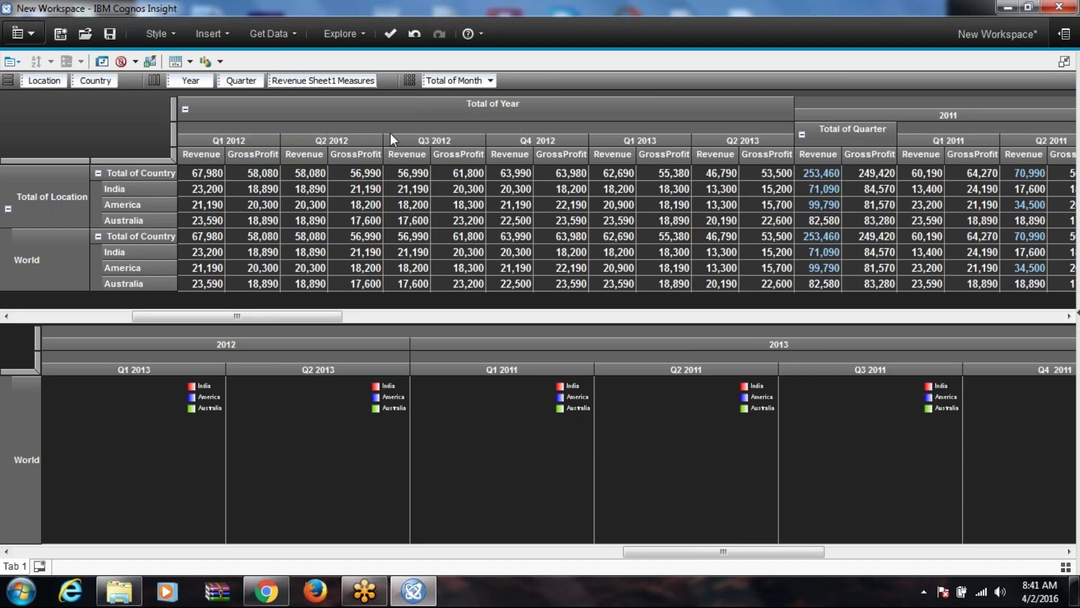
# Step: Undo the India and America 2011 Revenue edits
pyautogui.click(414, 34)
pyautogui.click(414, 34)
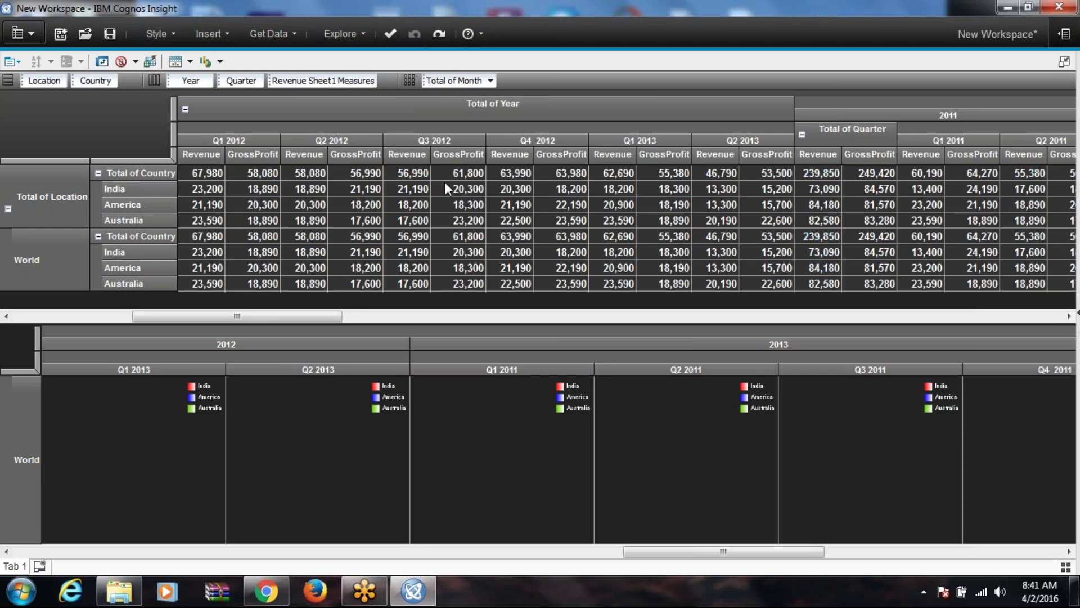
pyautogui.click(153, 61)
# Step: Switch the charts to area and then bar charts and review the crosstab
pyautogui.click(207, 61)
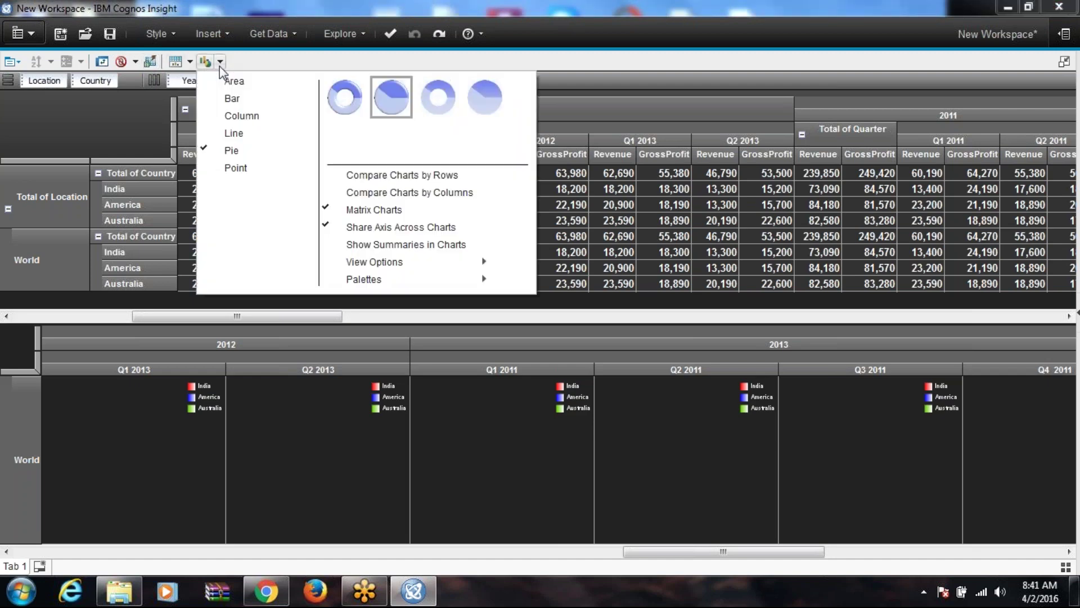
pyautogui.click(246, 85)
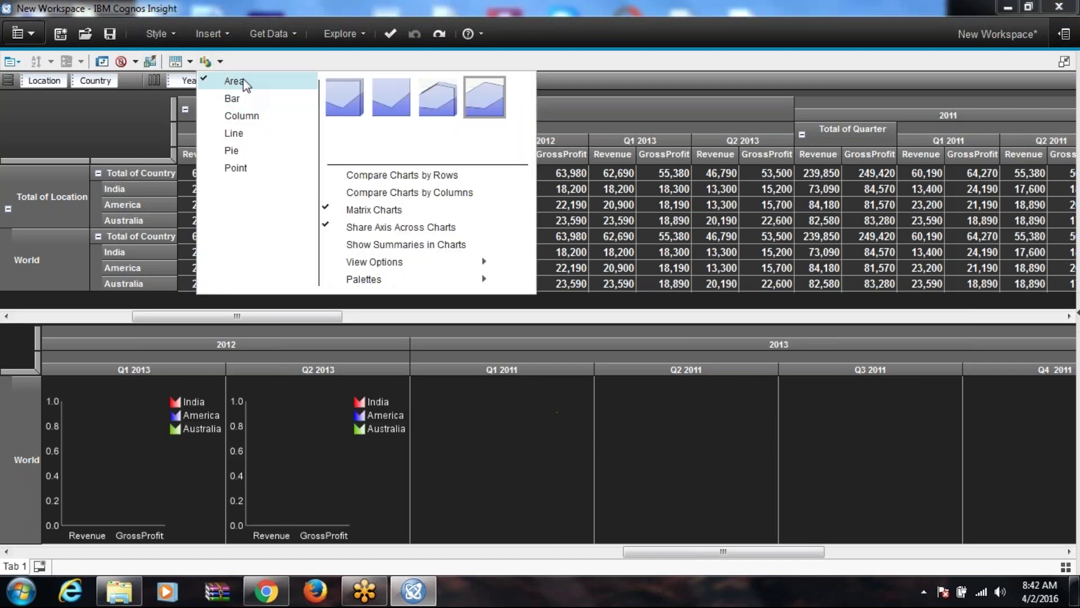
pyautogui.click(243, 99)
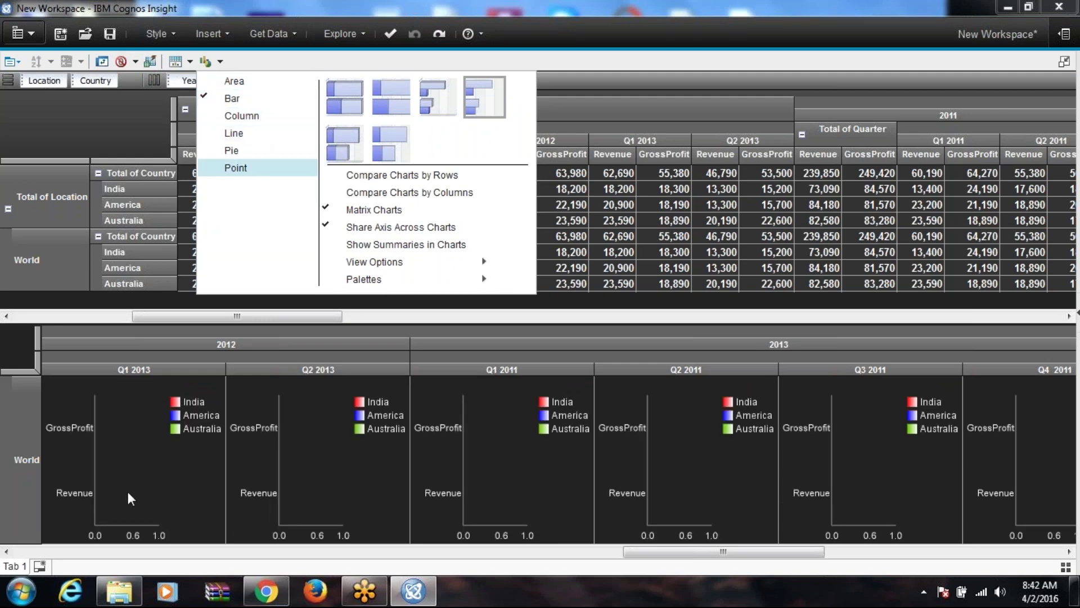
pyautogui.click(315, 484)
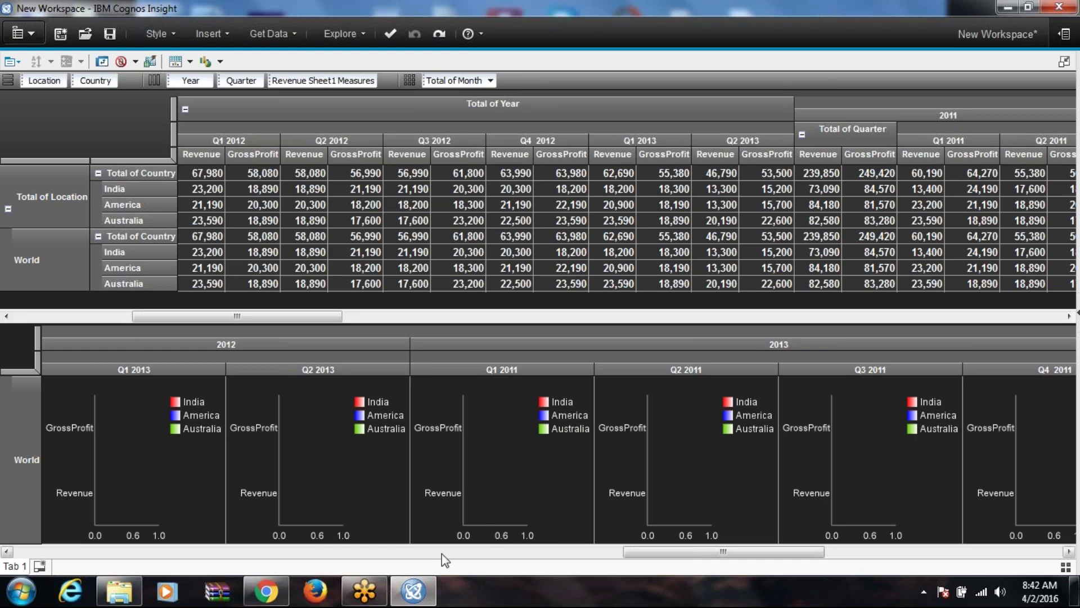
pyautogui.click(274, 552)
pyautogui.click(177, 554)
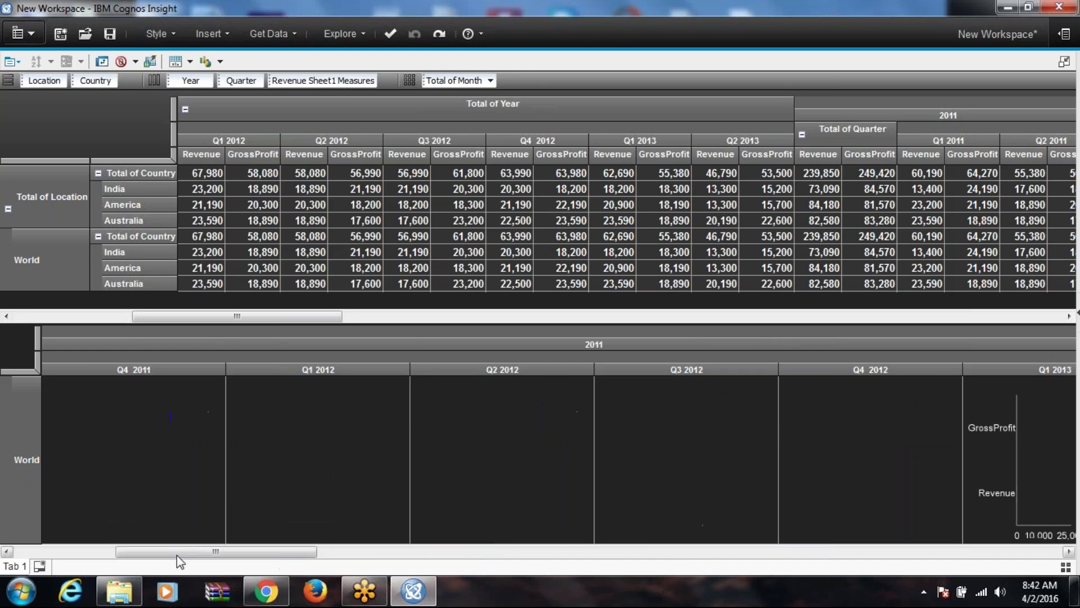
pyautogui.click(69, 553)
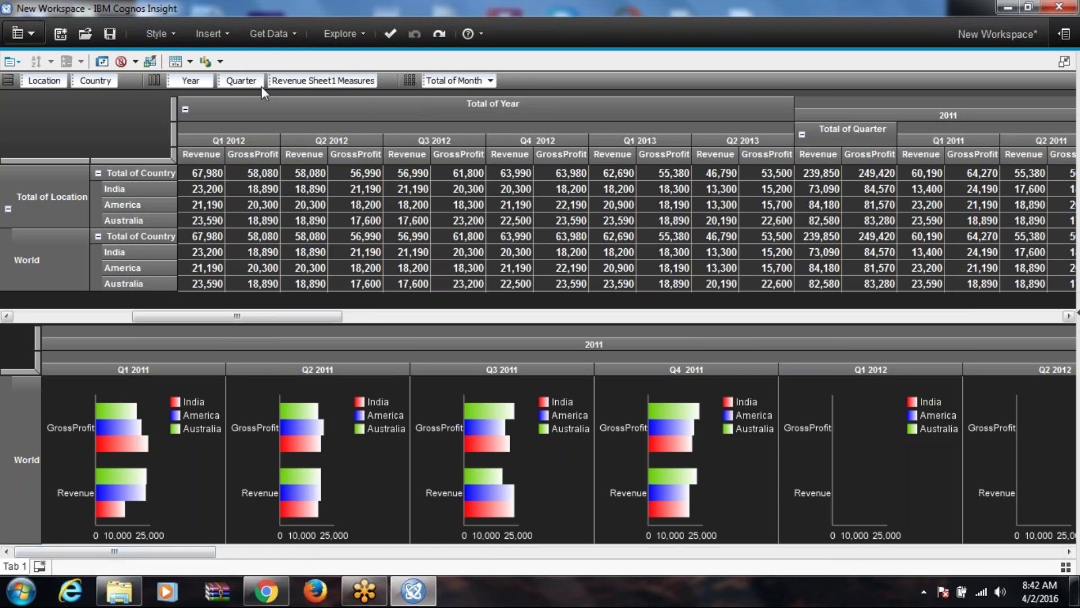
# Step: Cycle through point, pie, line, column and bar charts, finishing on area charts
pyautogui.click(219, 61)
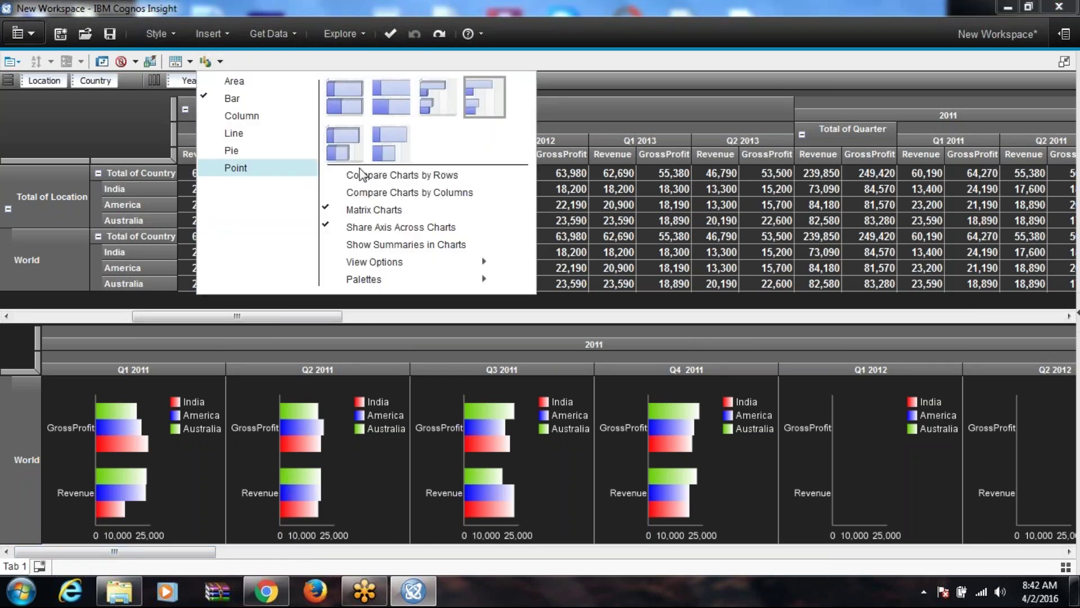
pyautogui.click(259, 180)
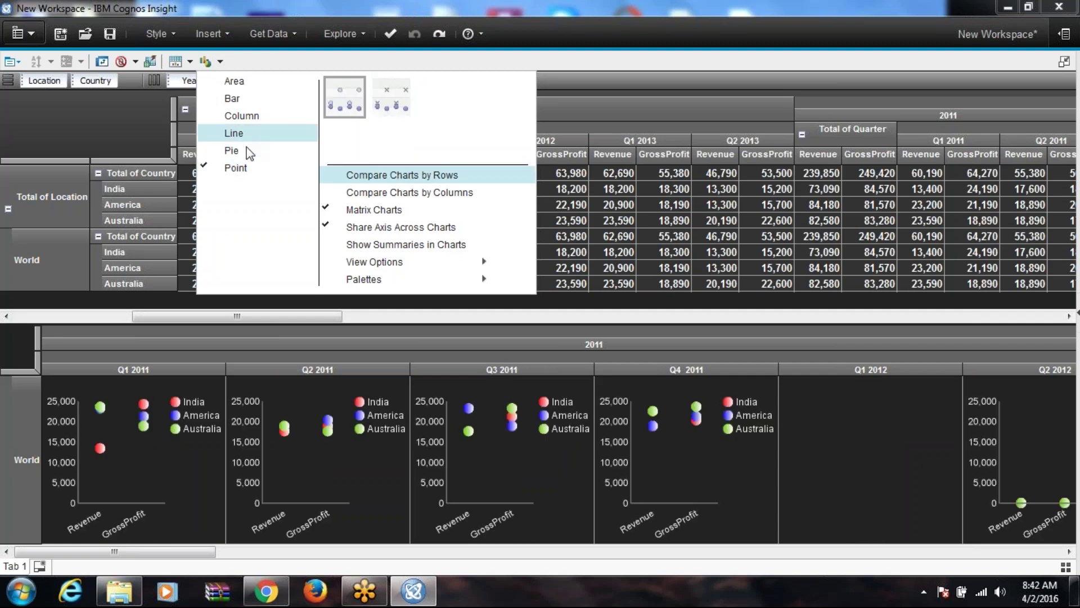
pyautogui.click(248, 150)
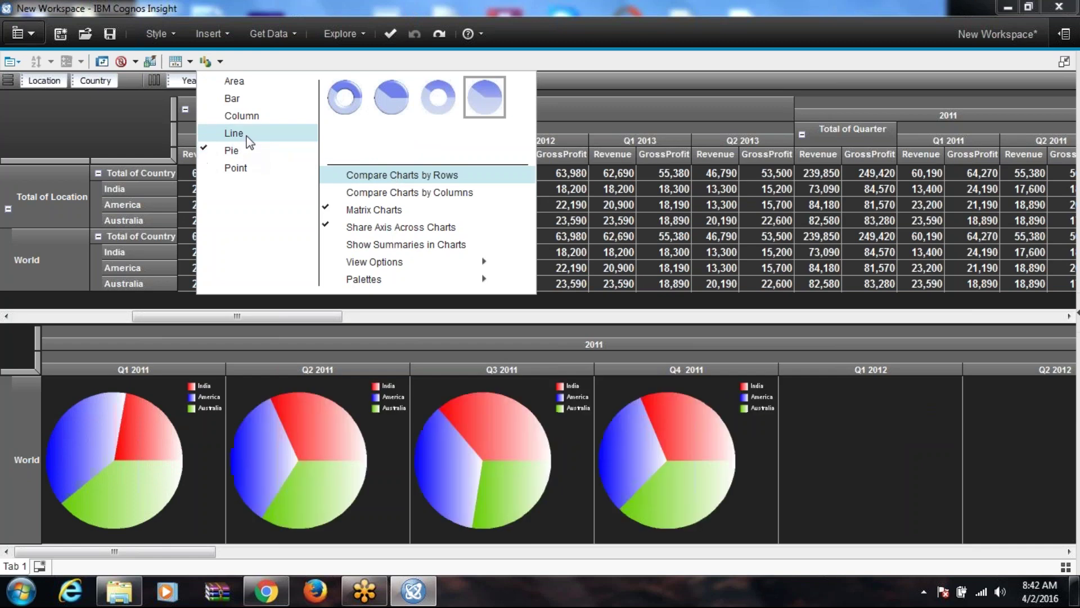
pyautogui.click(246, 135)
pyautogui.click(246, 116)
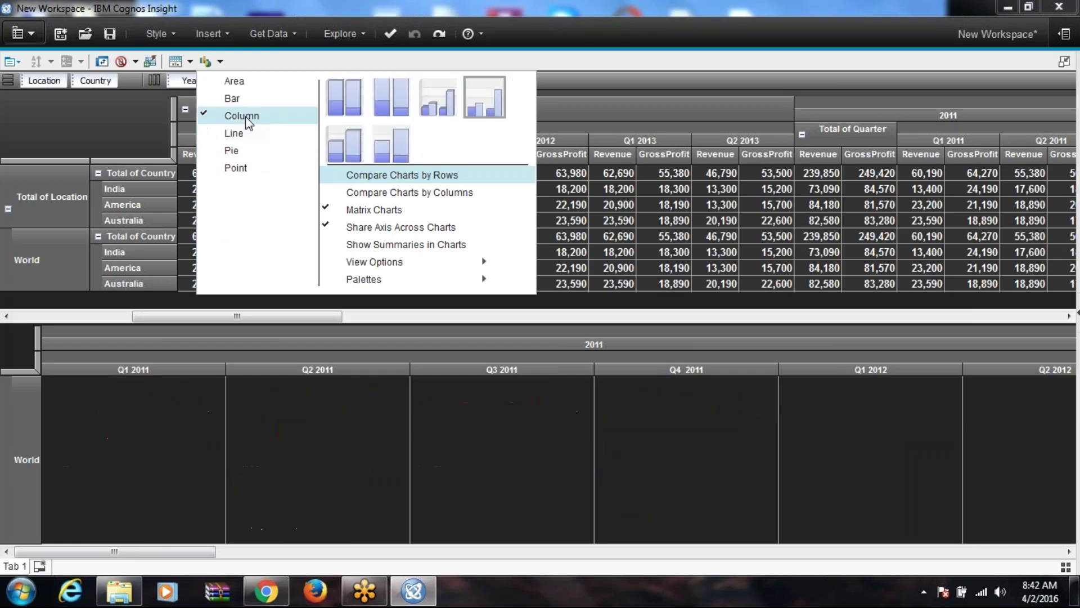
pyautogui.click(243, 99)
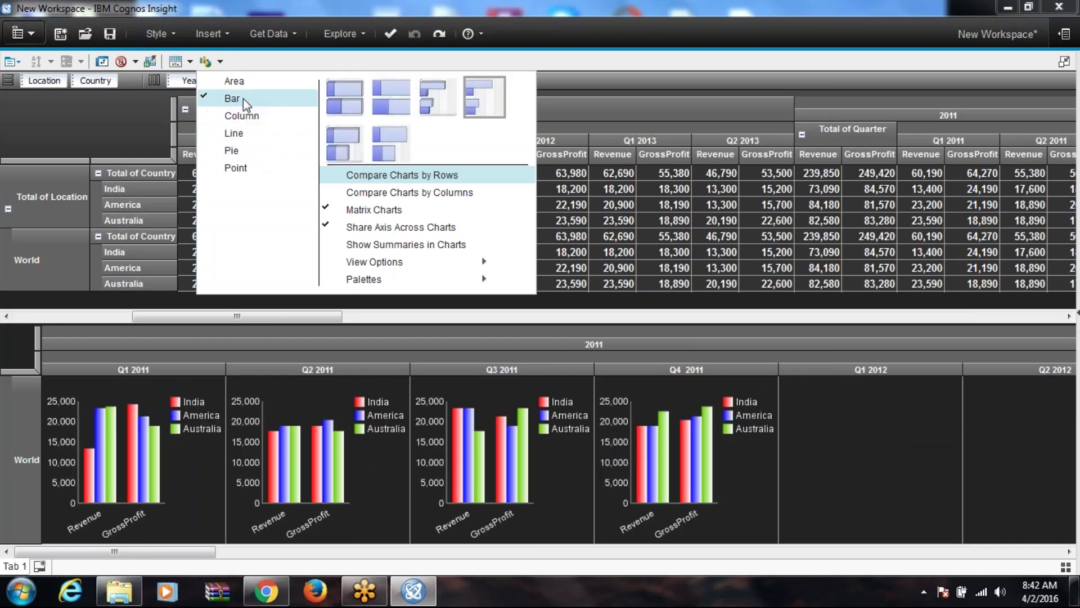
pyautogui.click(241, 82)
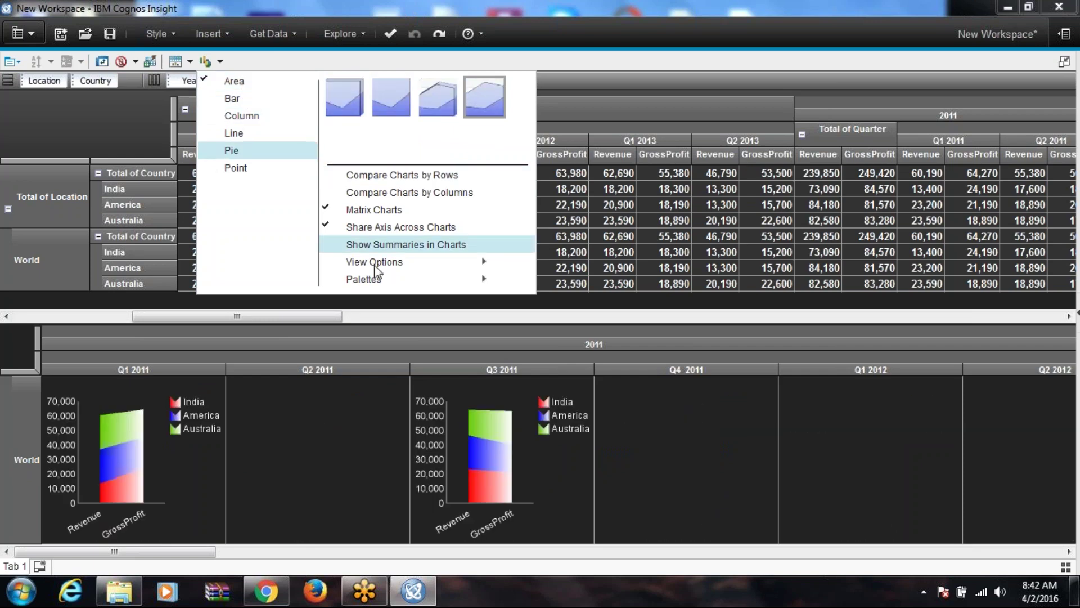
pyautogui.click(377, 245)
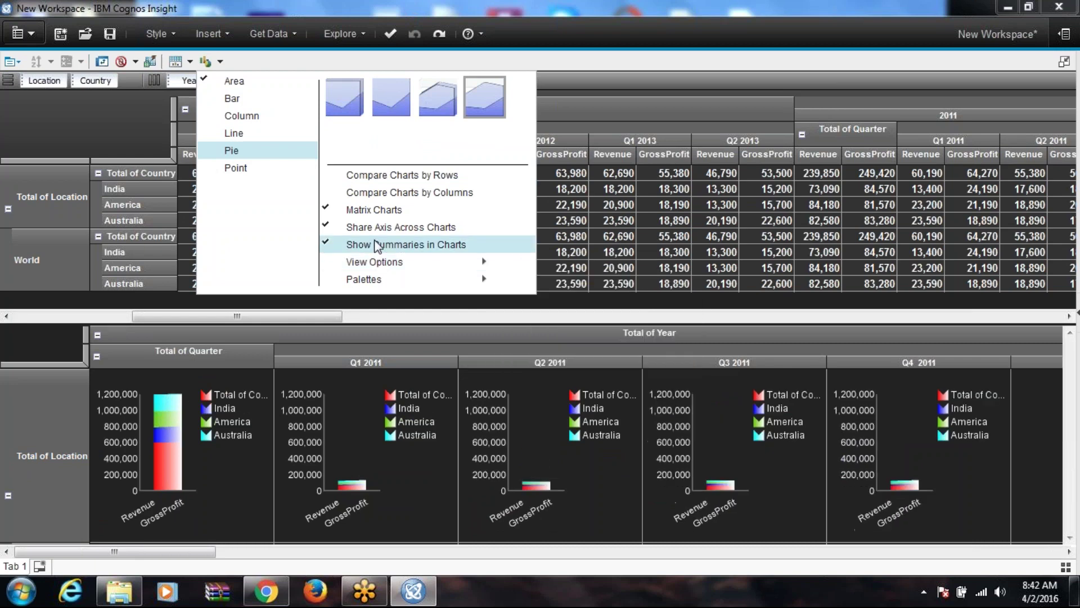
pyautogui.click(376, 246)
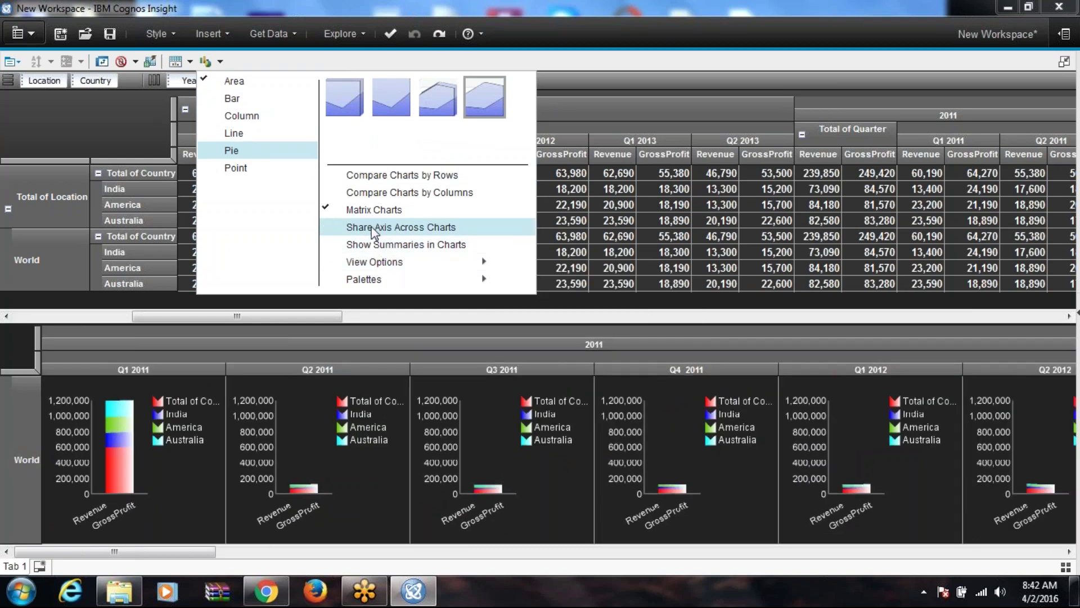
pyautogui.click(365, 214)
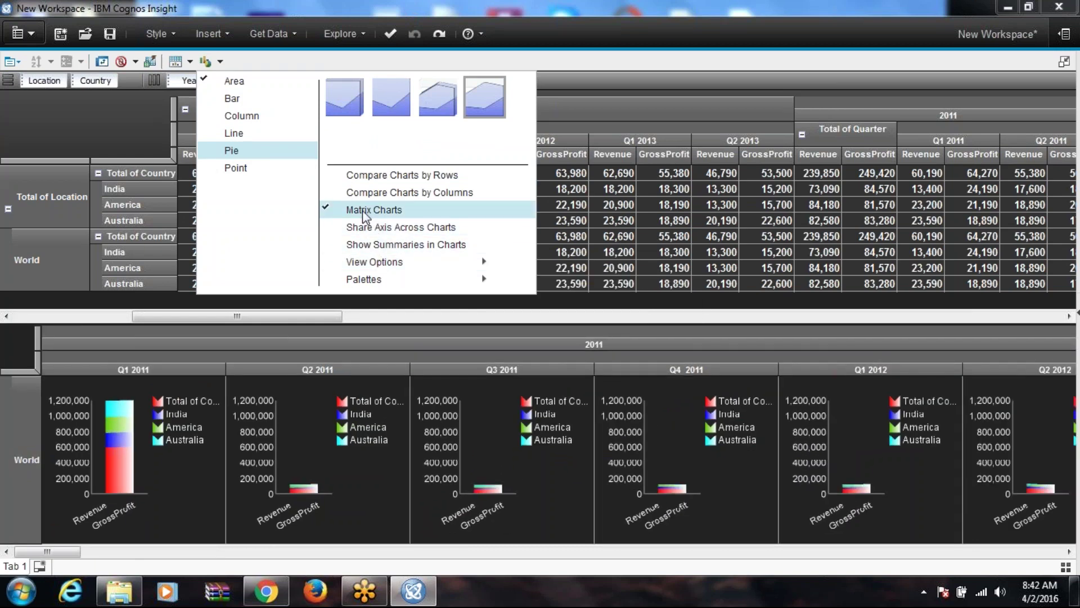
pyautogui.click(364, 212)
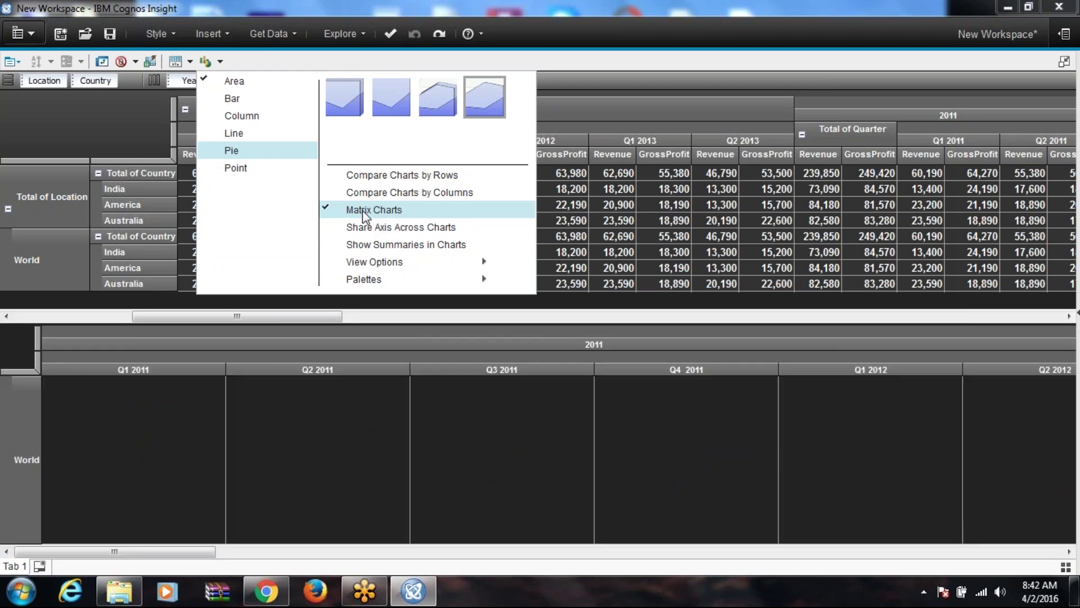
pyautogui.moveTo(408, 263)
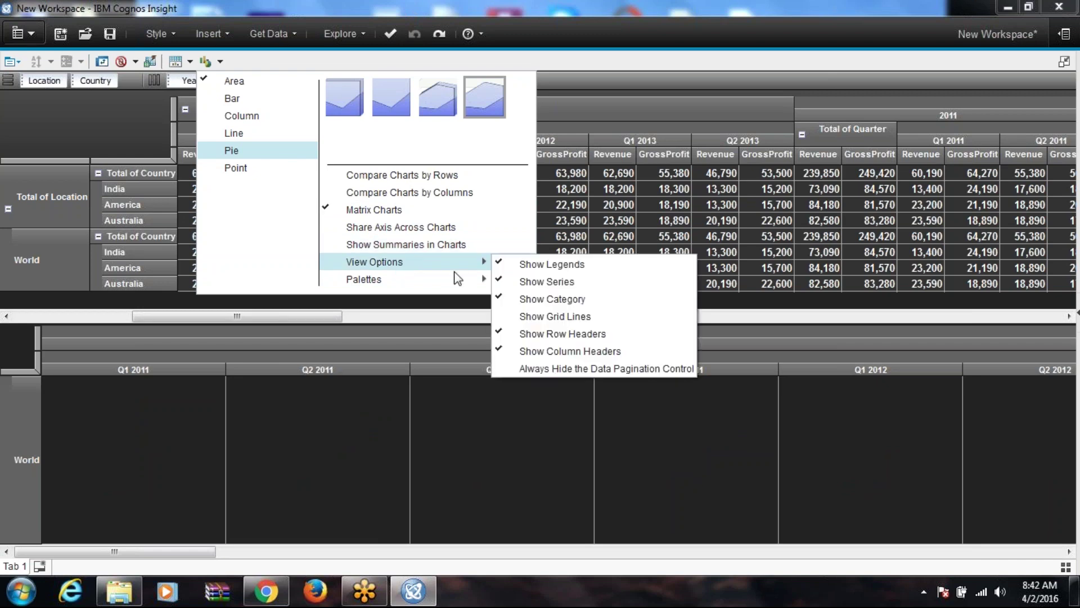
pyautogui.moveTo(479, 279)
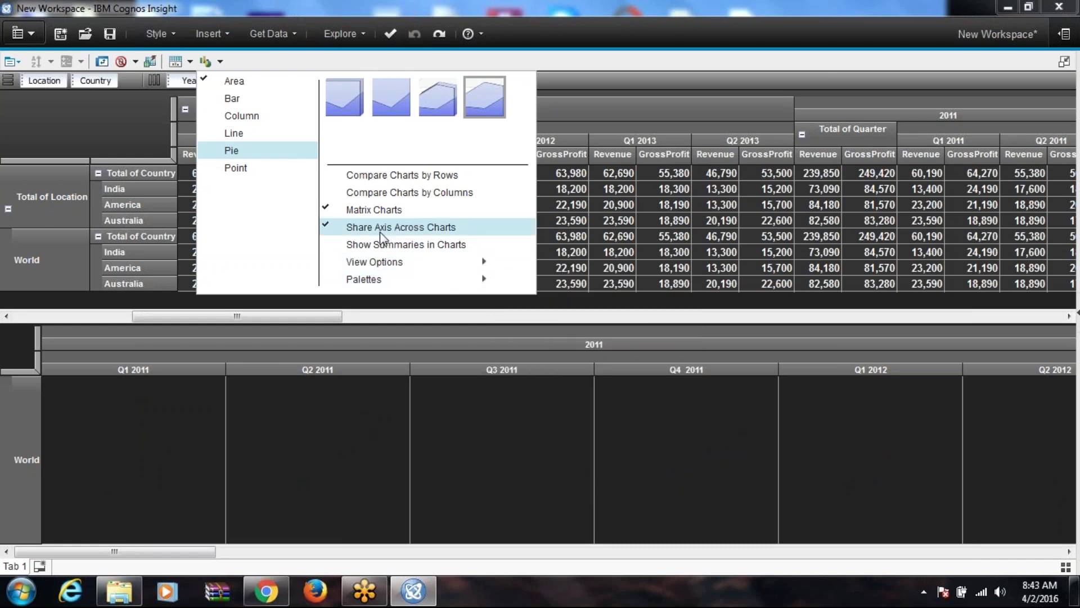
pyautogui.moveTo(447, 262)
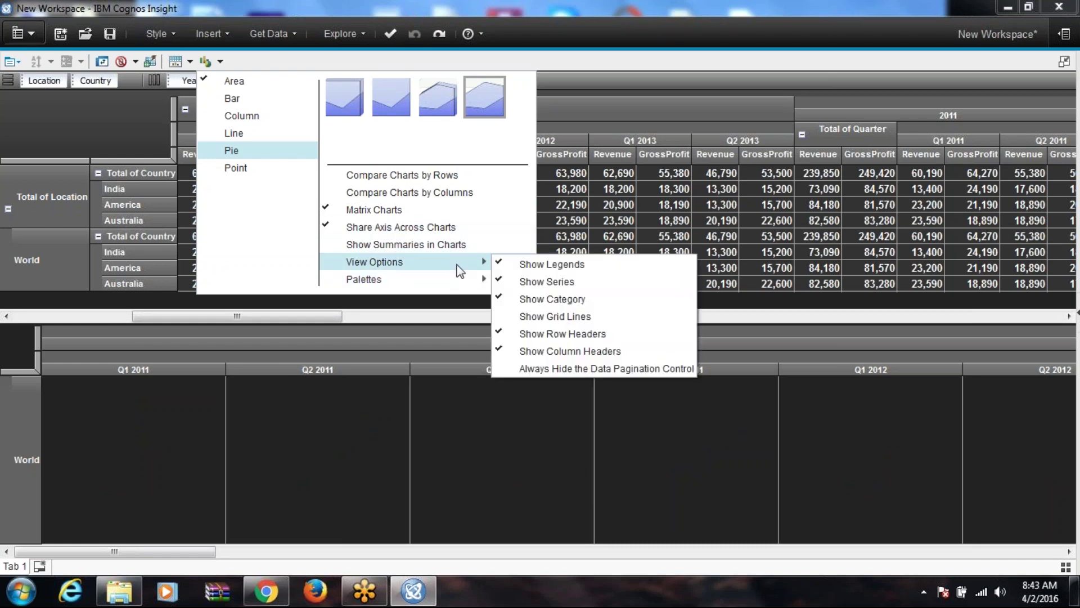
pyautogui.click(546, 417)
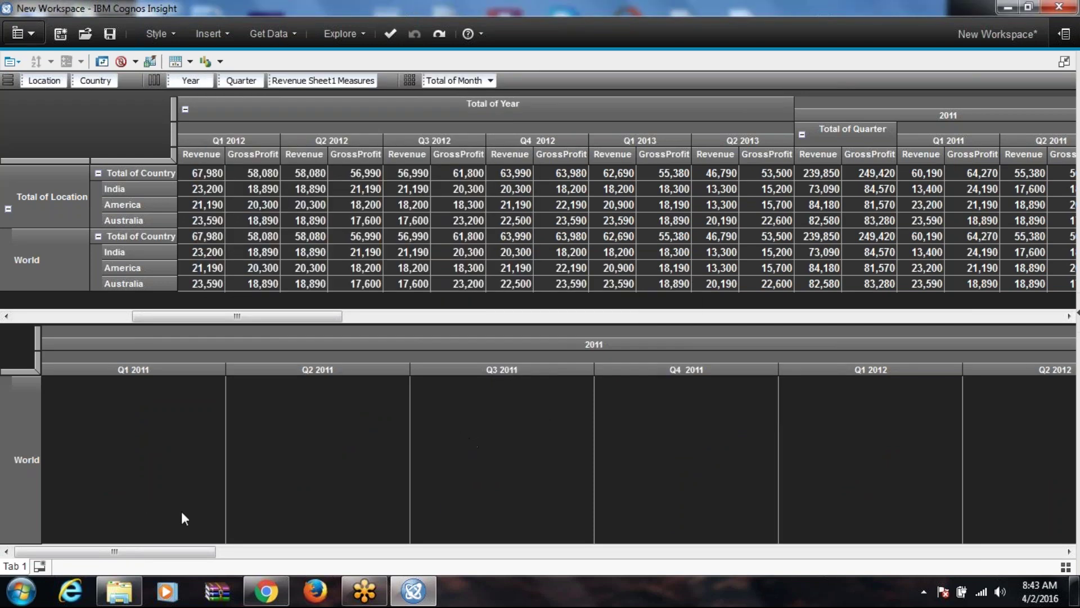
# Step: Switch the charts back to bar charts and hide their grid lines, keeping row headers visible
pyautogui.click(215, 61)
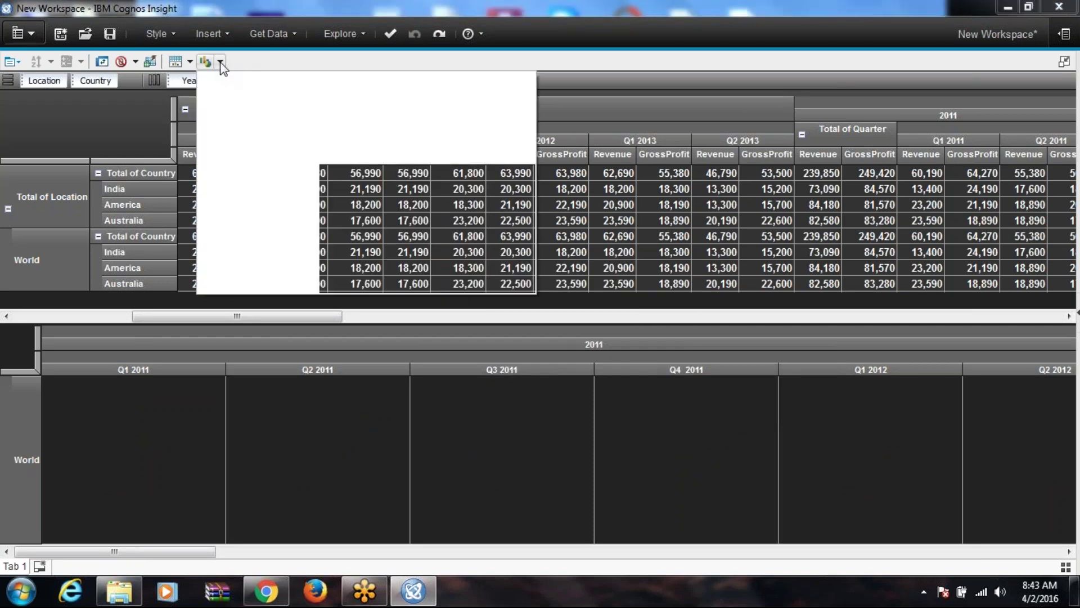
pyautogui.click(246, 100)
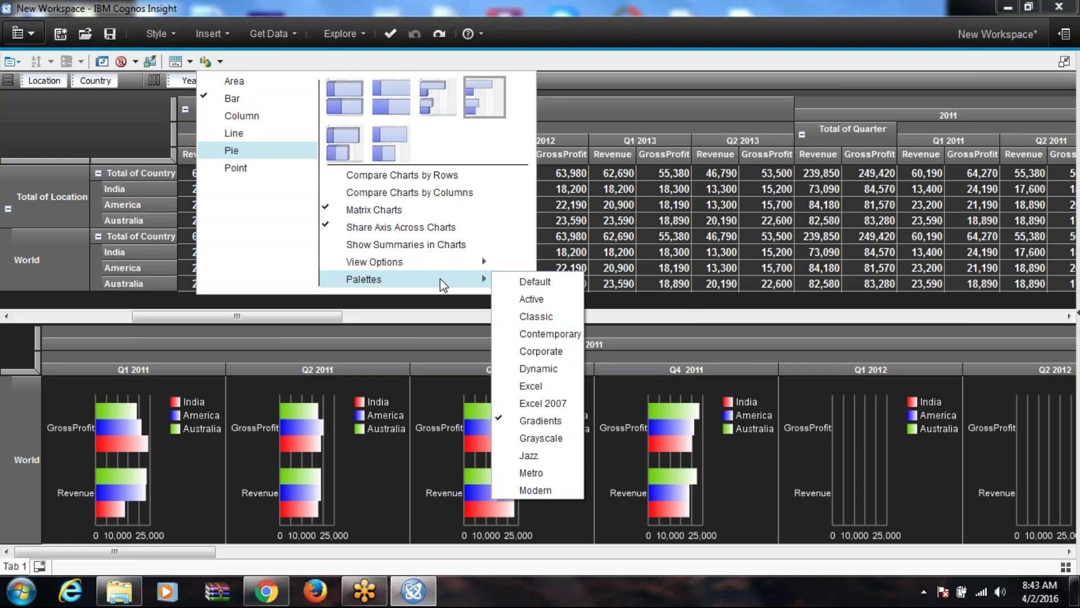
pyautogui.moveTo(472, 262)
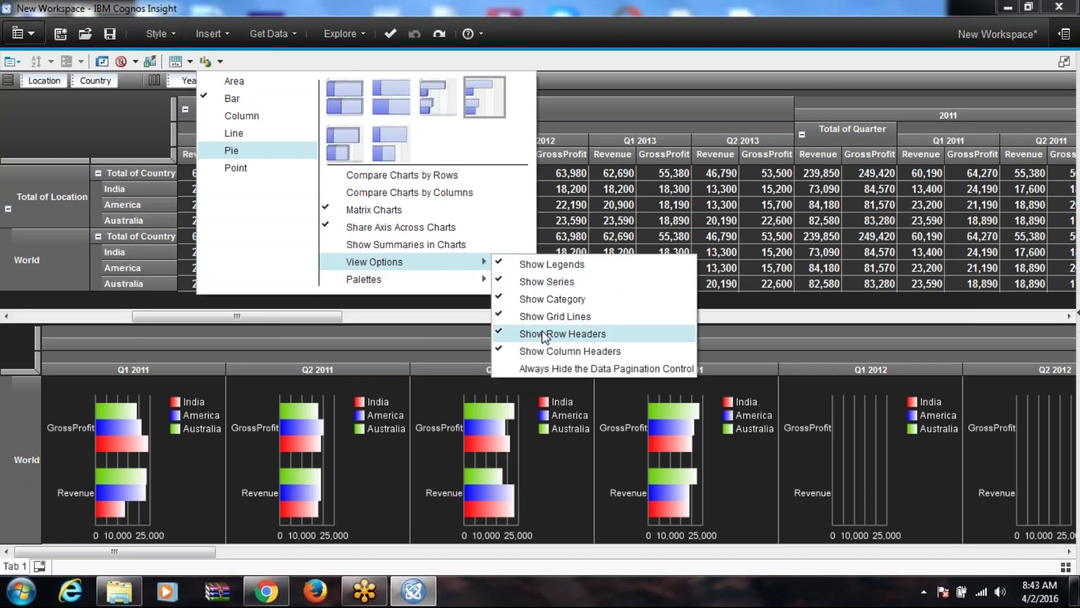
pyautogui.click(544, 335)
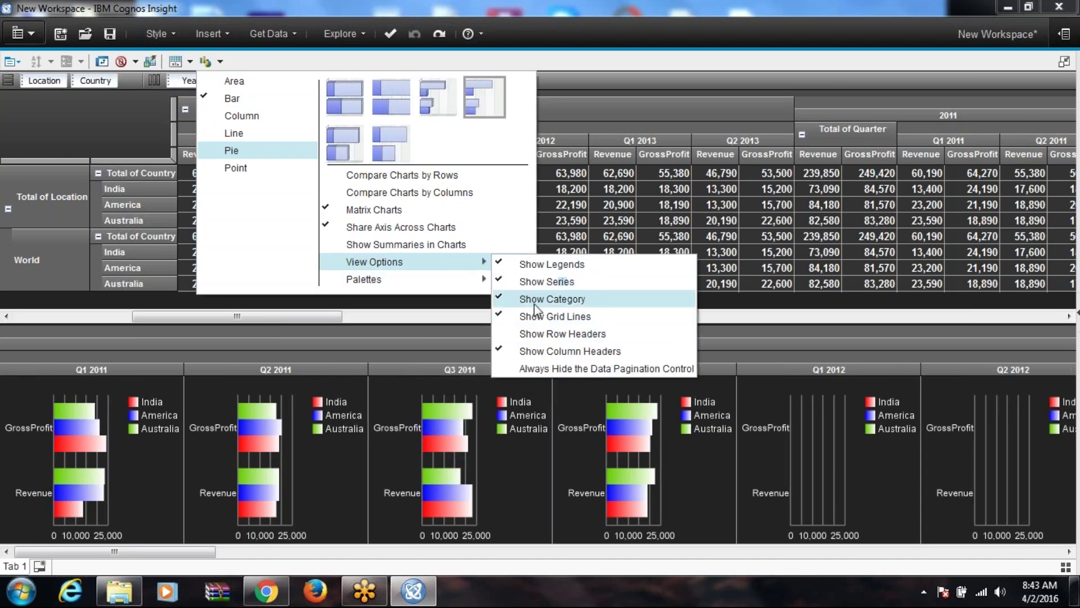
pyautogui.click(512, 316)
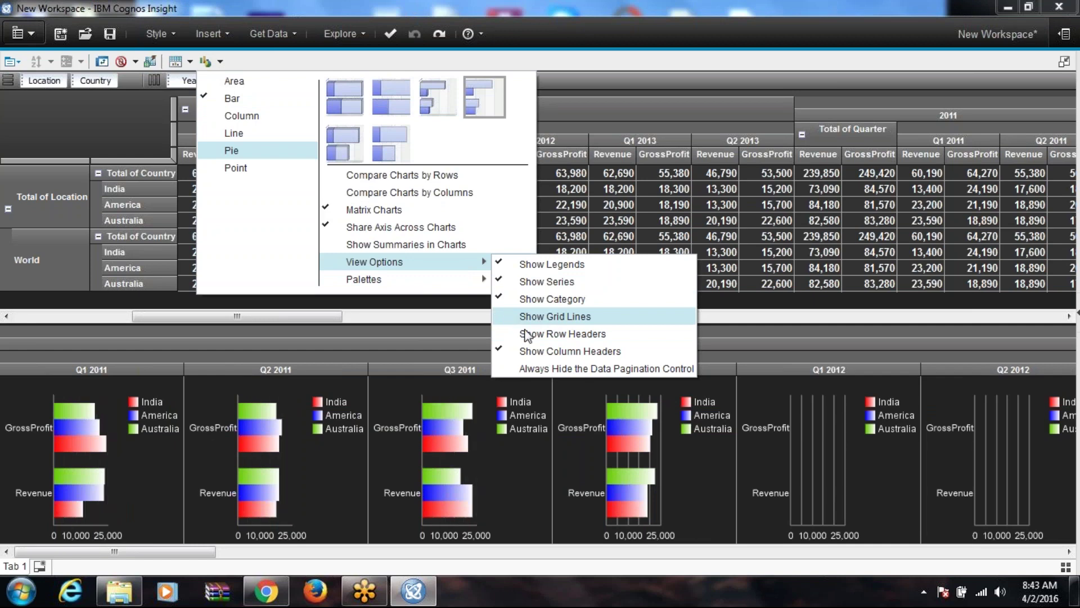
pyautogui.click(523, 335)
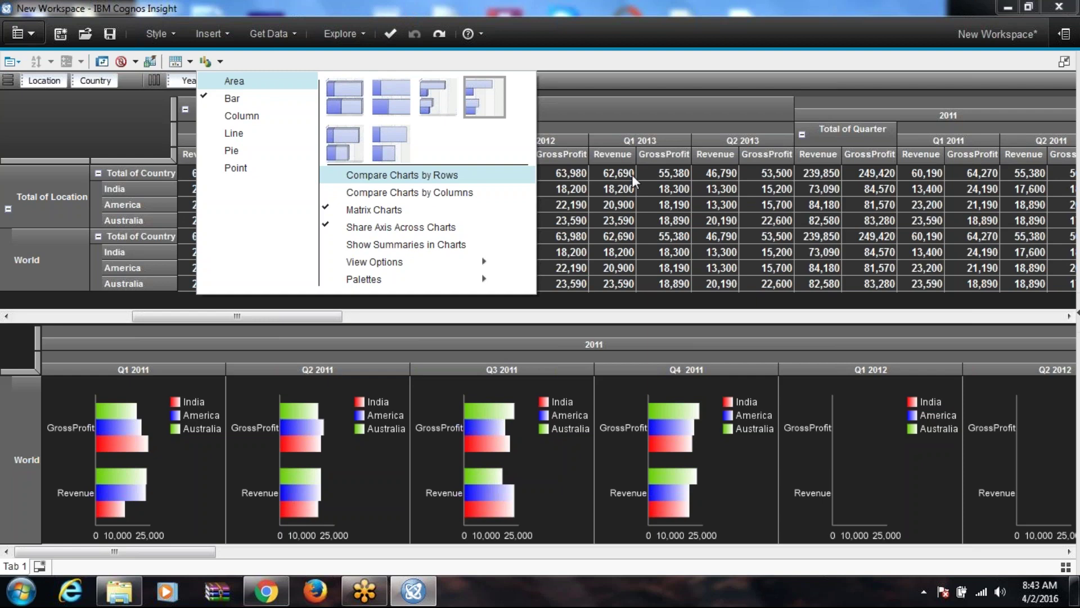
pyautogui.click(545, 55)
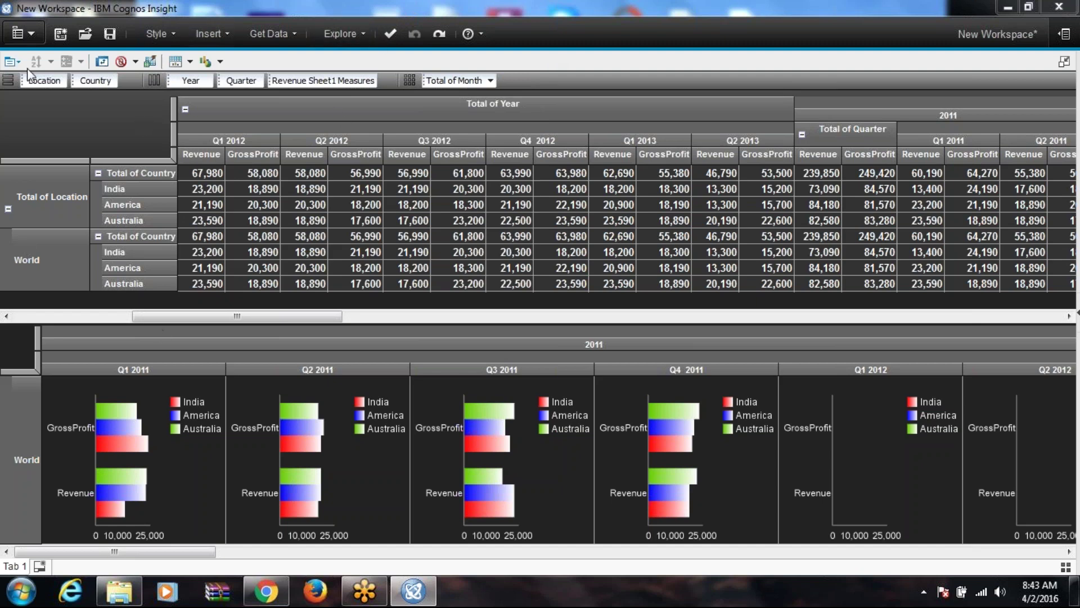
# Step: Restore the widget from full screen, move it to the top-left and widen it to show three quarters
pyautogui.click(11, 61)
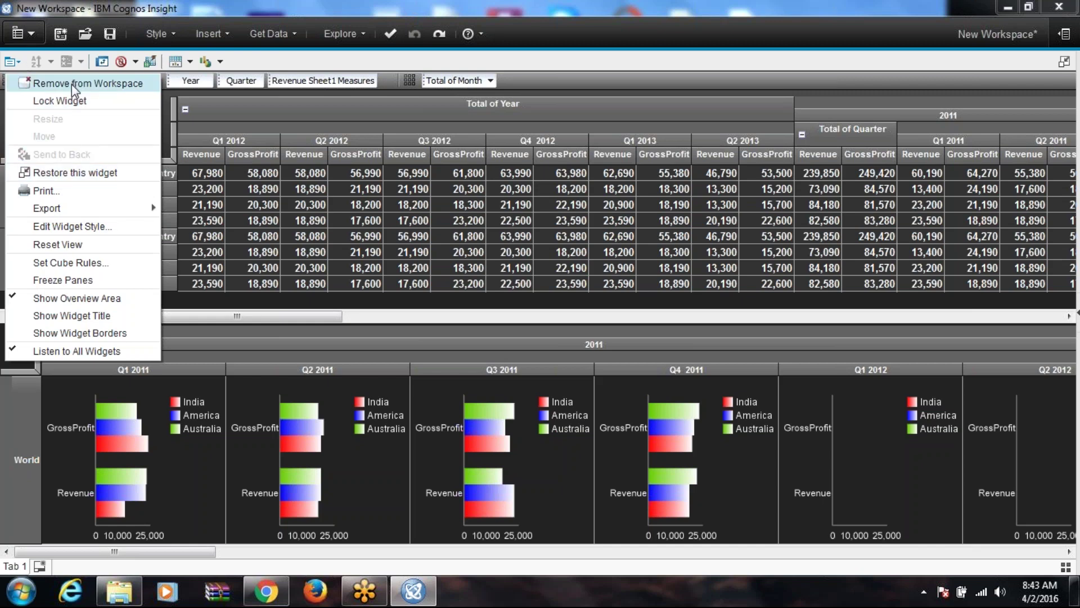
pyautogui.click(76, 172)
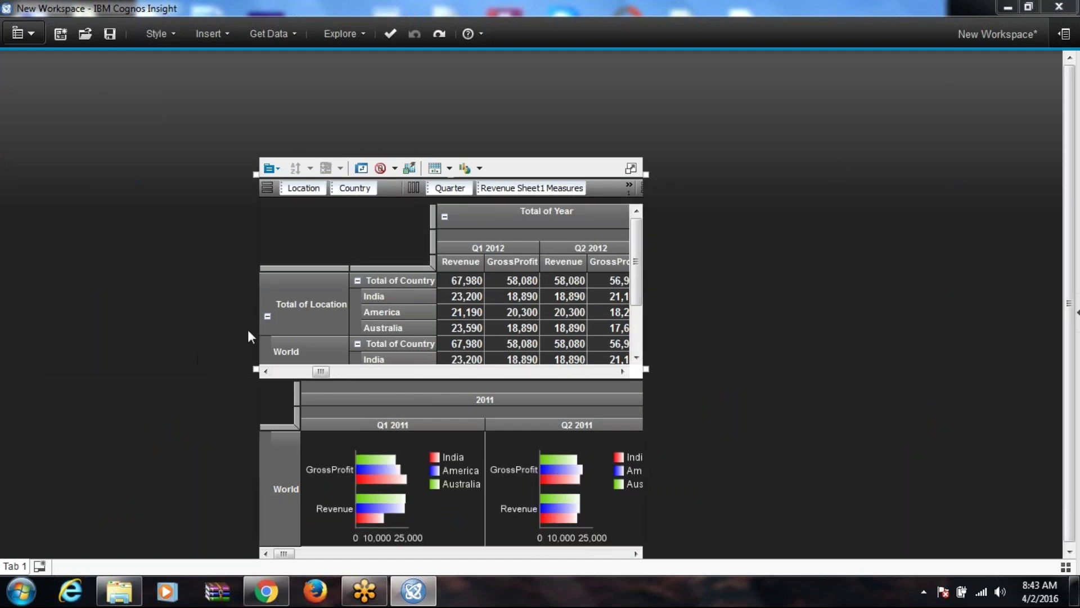
pyautogui.moveTo(249, 329); pyautogui.dragTo(127, 324)
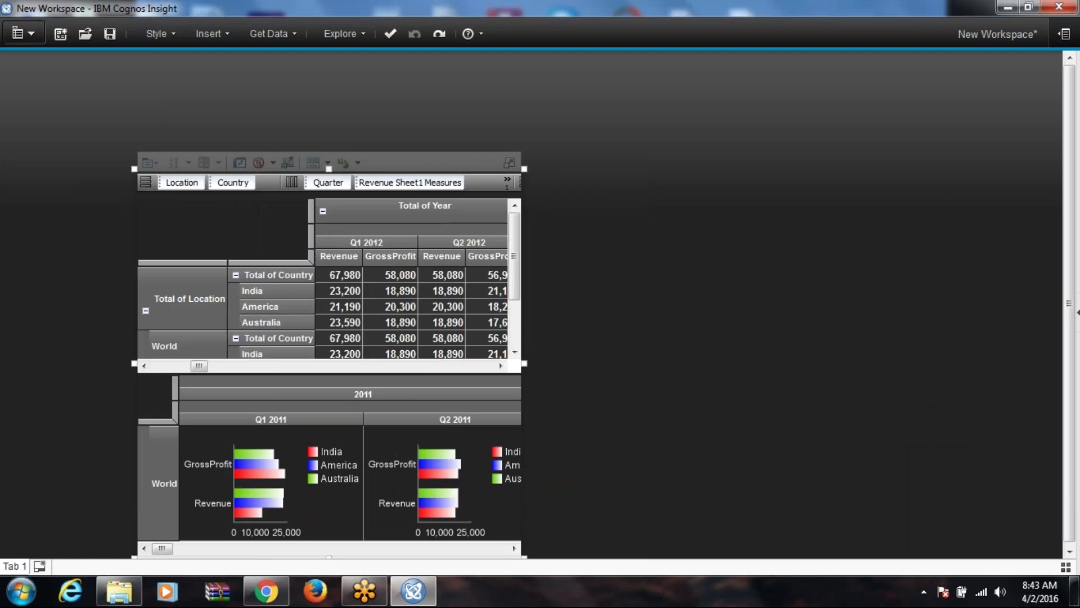
pyautogui.moveTo(520, 557); pyautogui.dragTo(414, 444)
pyautogui.moveTo(425, 251); pyautogui.dragTo(687, 253)
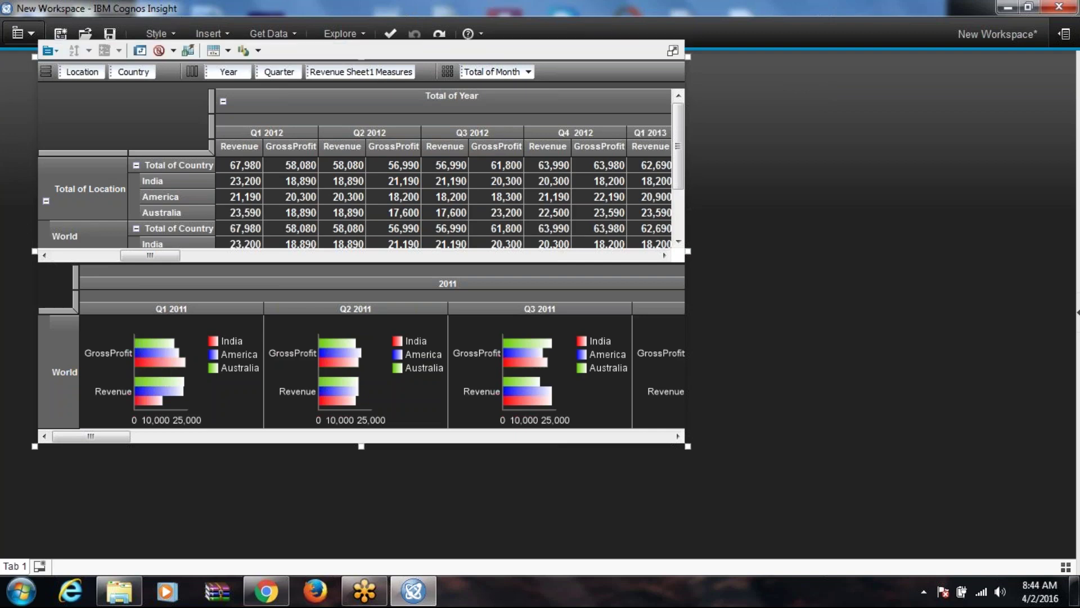
pyautogui.click(57, 55)
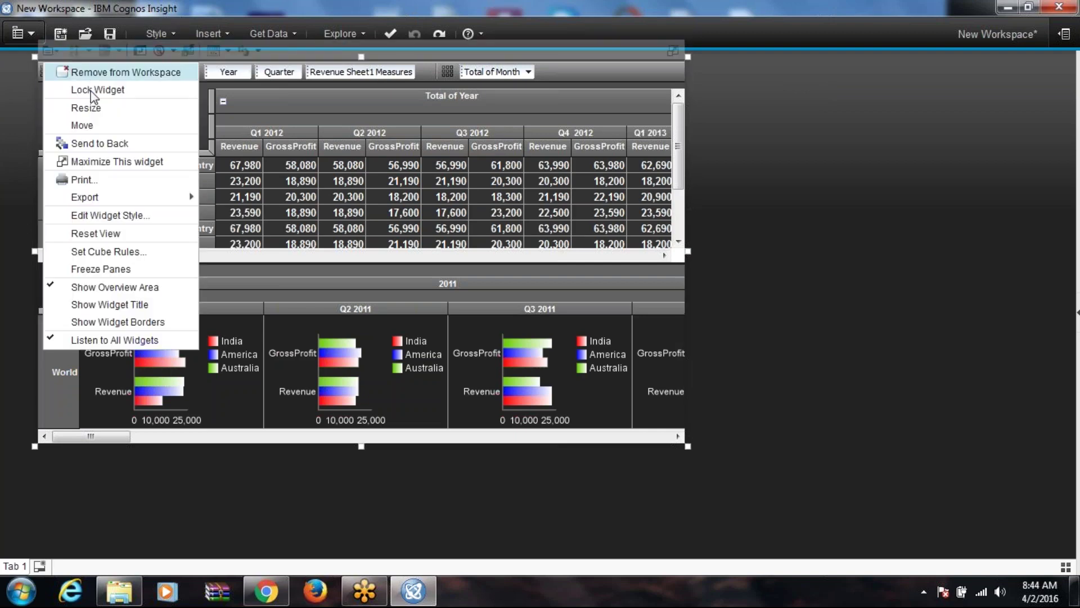
# Step: Stretch the widget's right, bottom, left and top edges out to fill the workspace
pyautogui.click(143, 110)
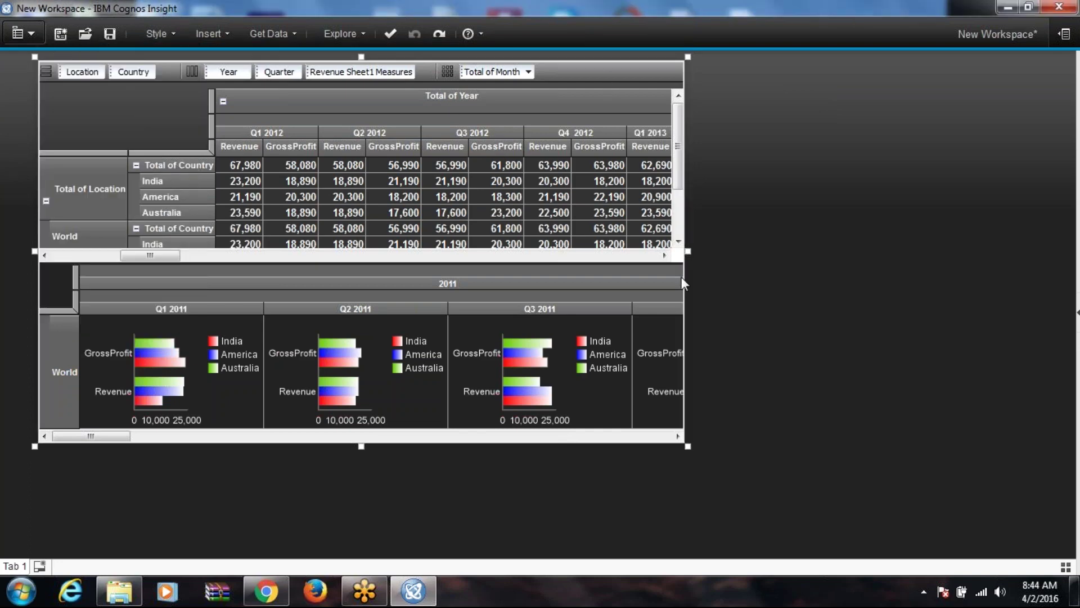
pyautogui.moveTo(687, 254); pyautogui.dragTo(1071, 231)
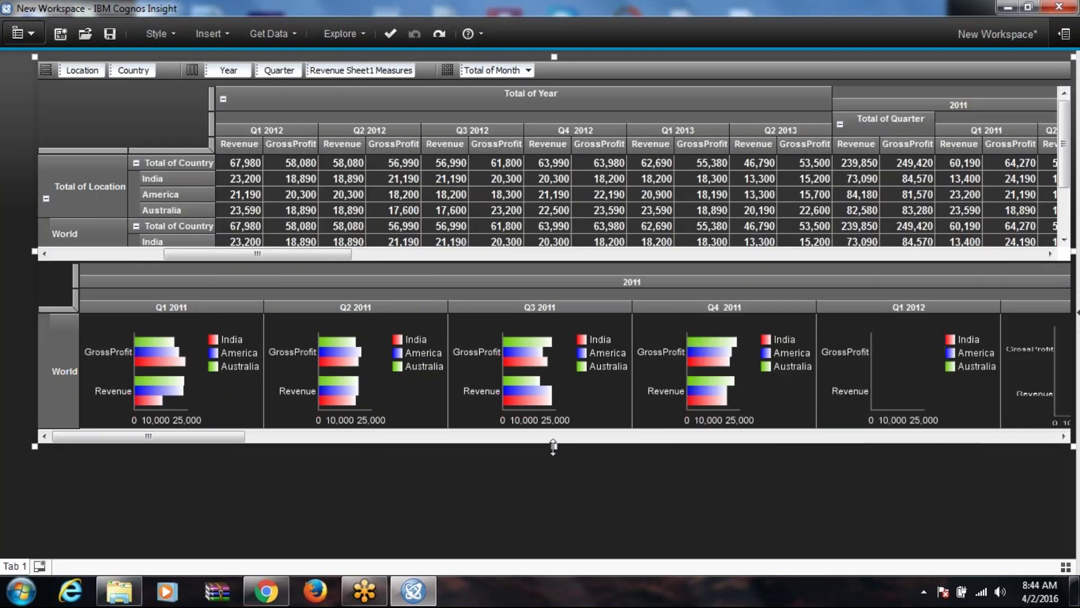
pyautogui.moveTo(554, 446); pyautogui.dragTo(565, 558)
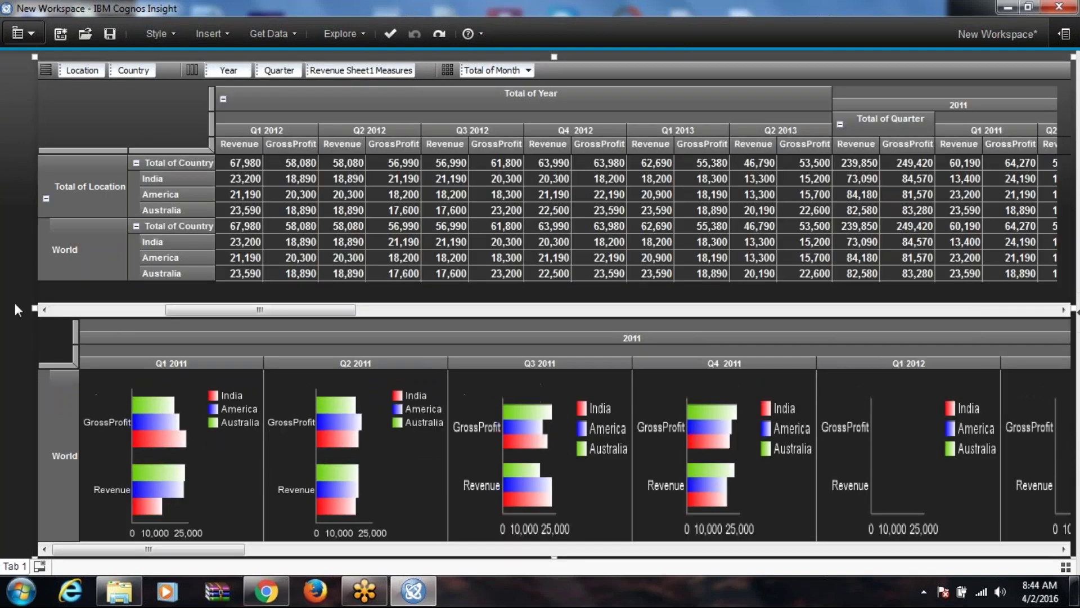
pyautogui.moveTo(35, 309); pyautogui.dragTo(10, 311)
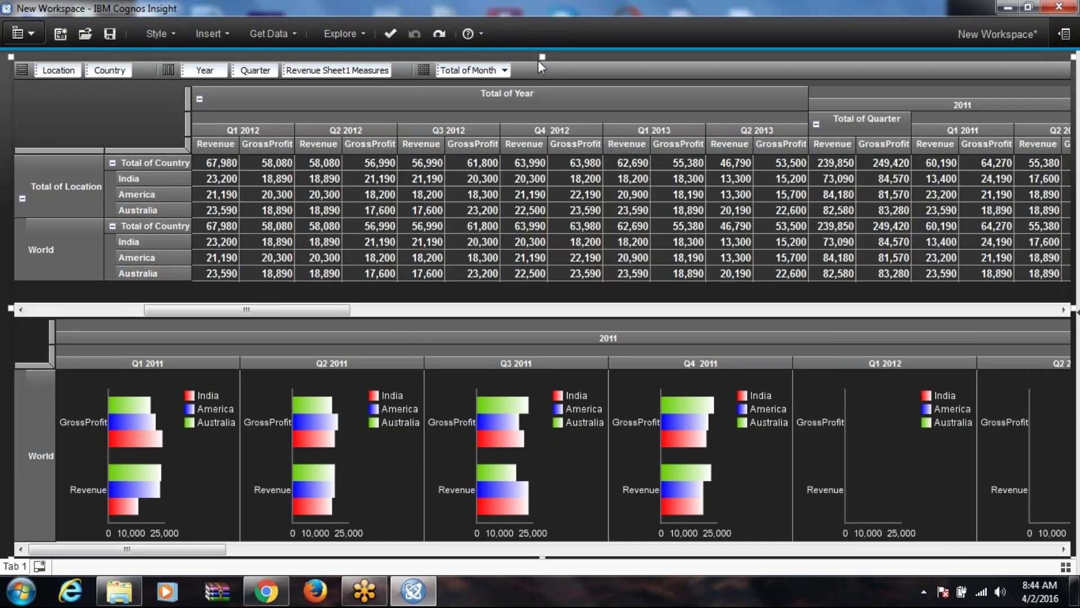
pyautogui.moveTo(541, 57); pyautogui.dragTo(541, 92)
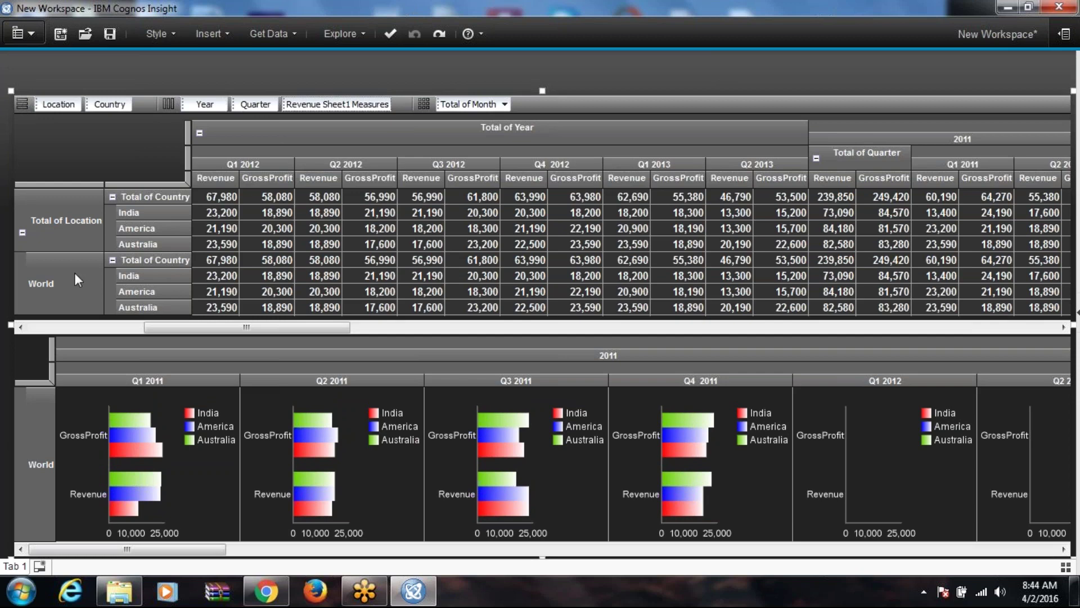
# Step: Lock and then unlock the report widget, and swap the crosstab's rows and columns
pyautogui.rightClick(25, 107)
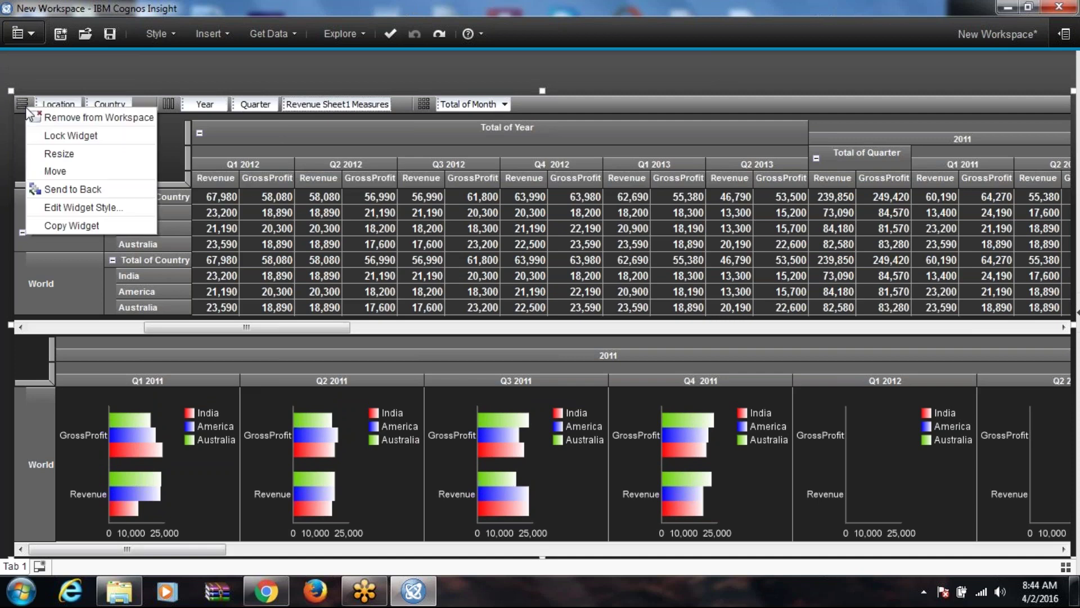
pyautogui.click(66, 158)
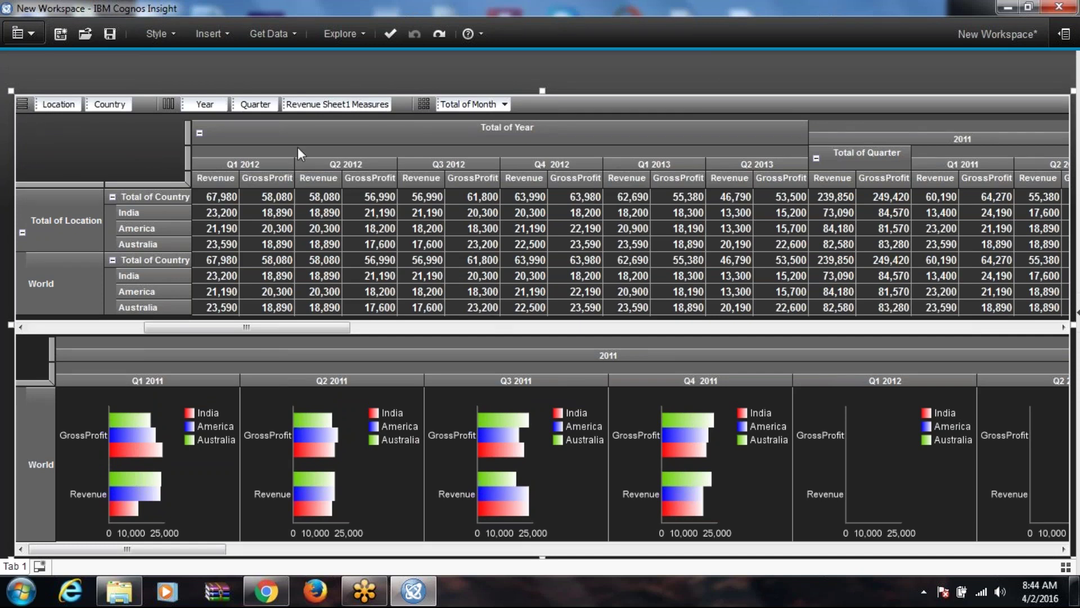
pyautogui.click(24, 108)
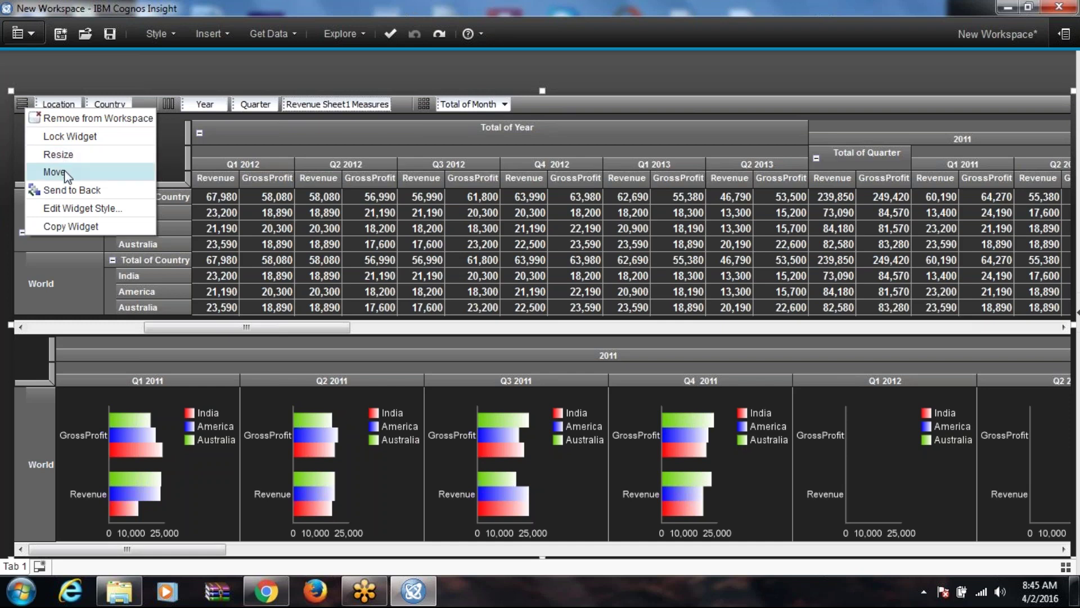
pyautogui.click(87, 144)
pyautogui.click(23, 103)
pyautogui.click(75, 112)
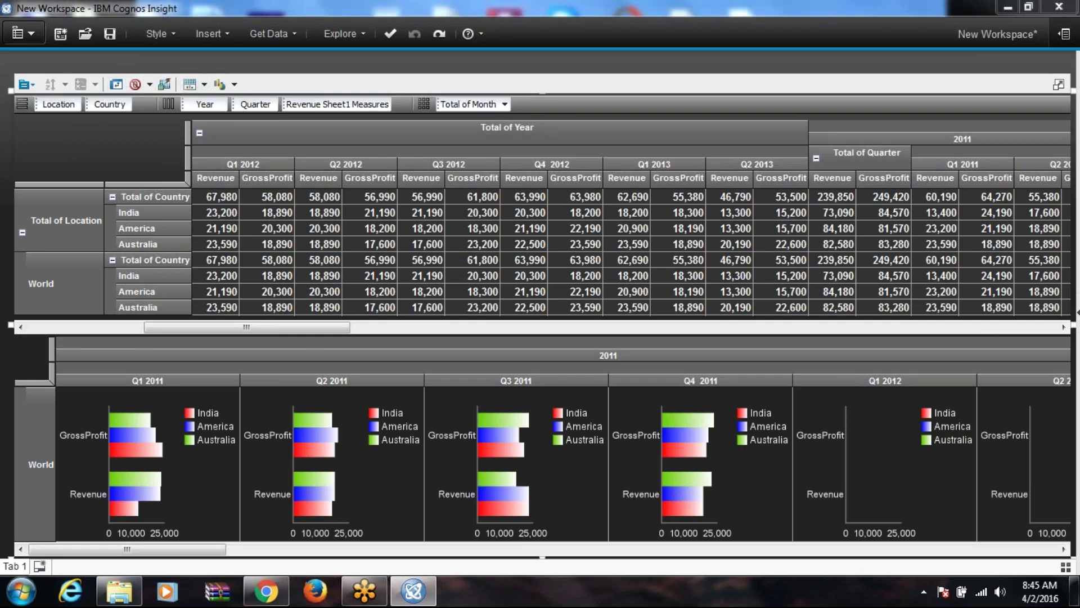
pyautogui.click(116, 84)
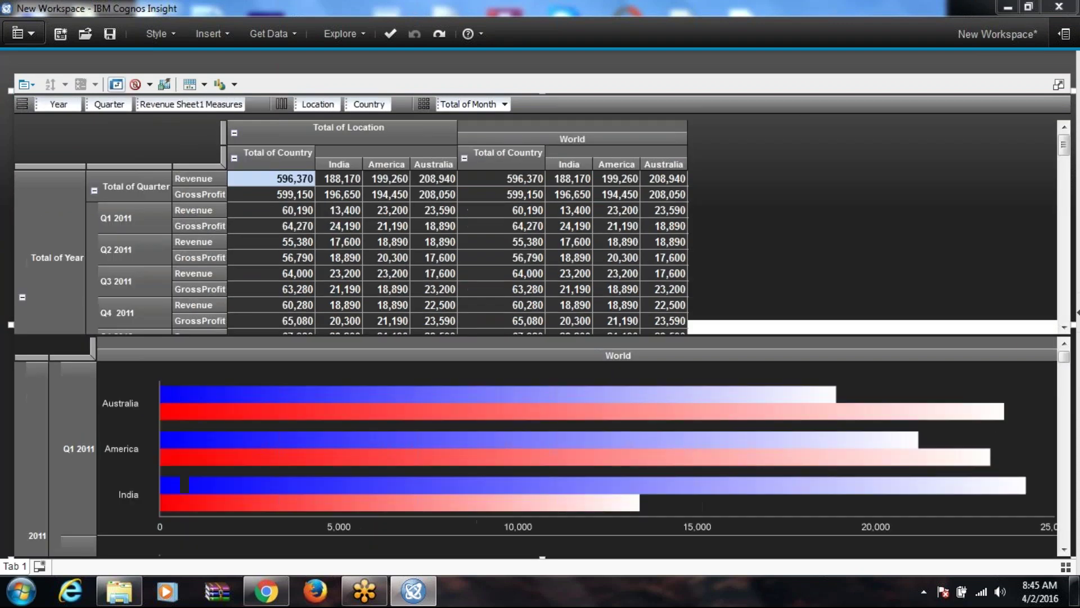
# Step: Swap the crosstab back to its original layout and suppress empty rows and columns
pyautogui.click(116, 84)
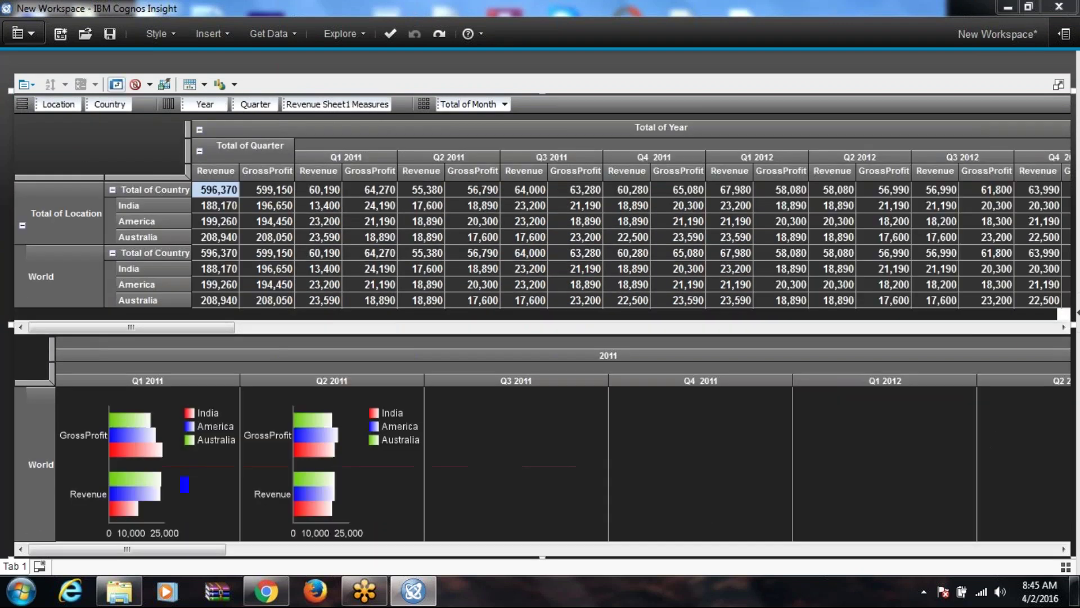
pyautogui.click(150, 84)
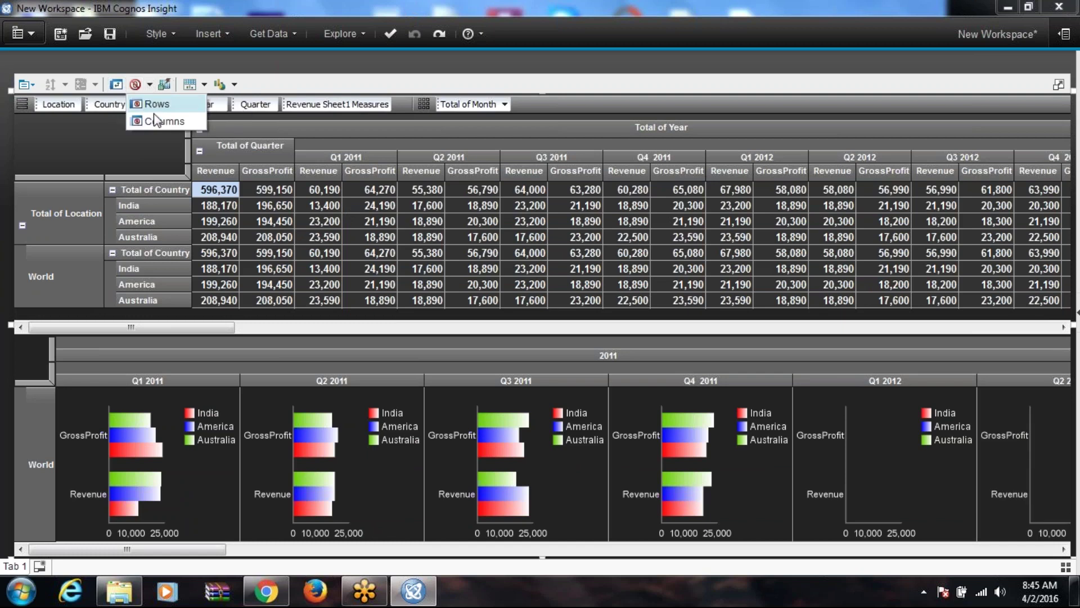
pyautogui.click(155, 103)
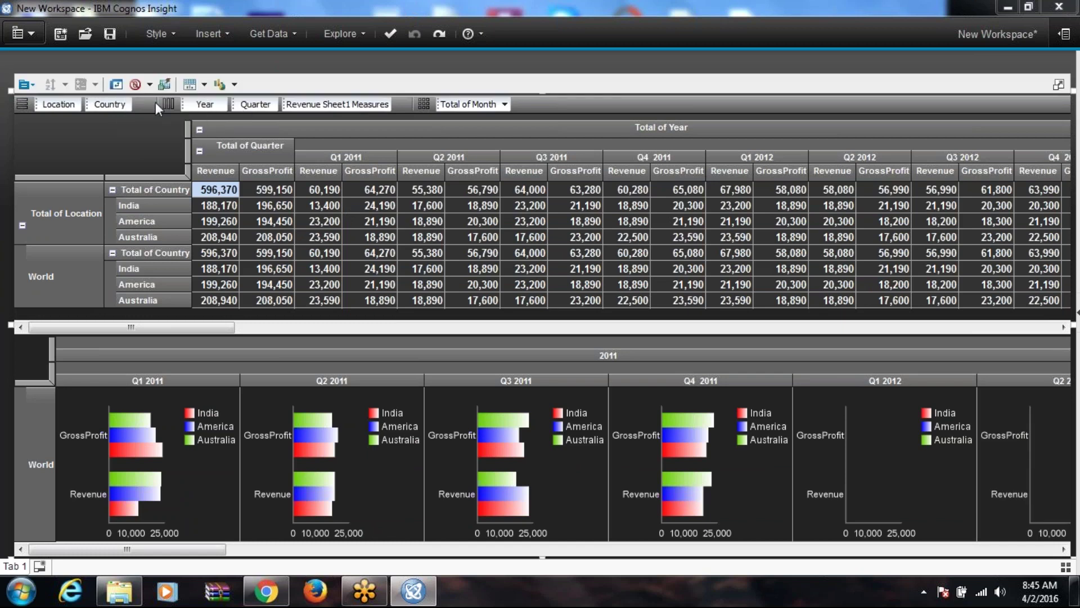
pyautogui.click(150, 84)
pyautogui.click(162, 122)
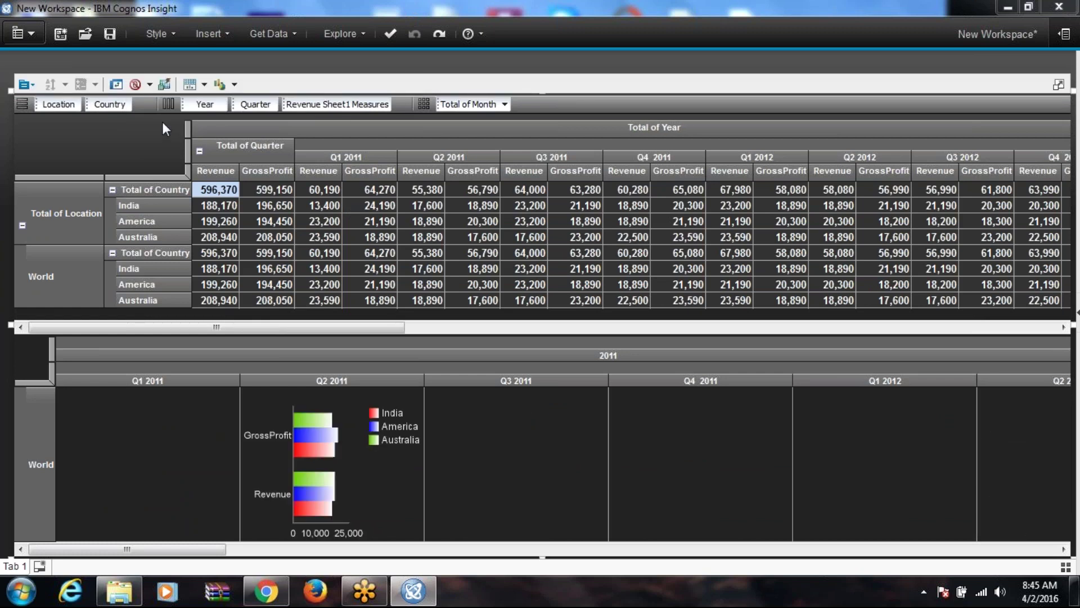
pyautogui.moveTo(371, 329); pyautogui.dragTo(118, 294)
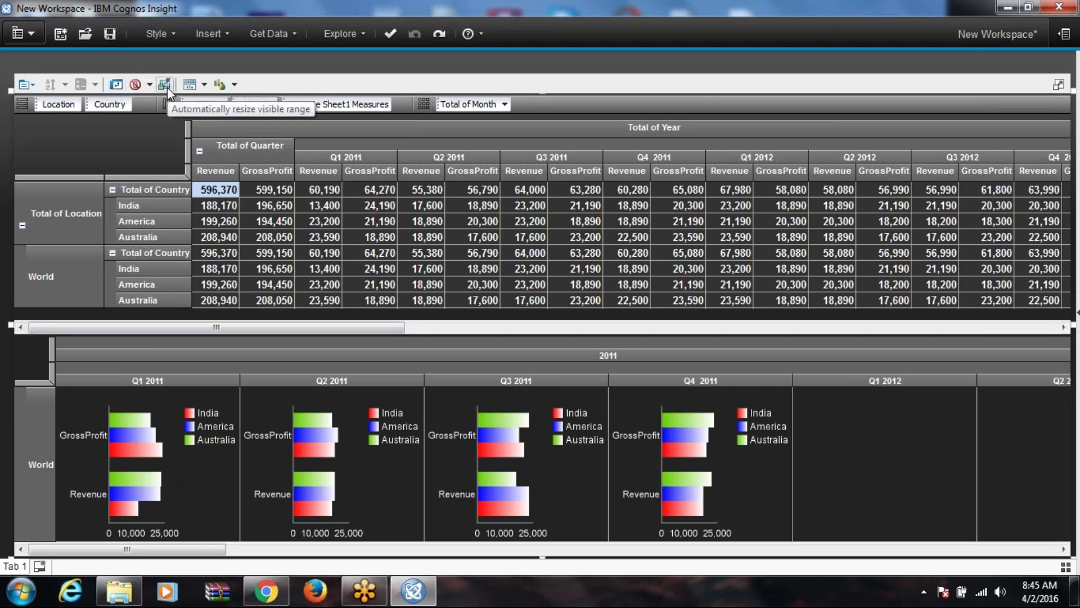
# Step: Try the Crosstab-only and Chart-only displays, then return to Split View
pyautogui.click(201, 85)
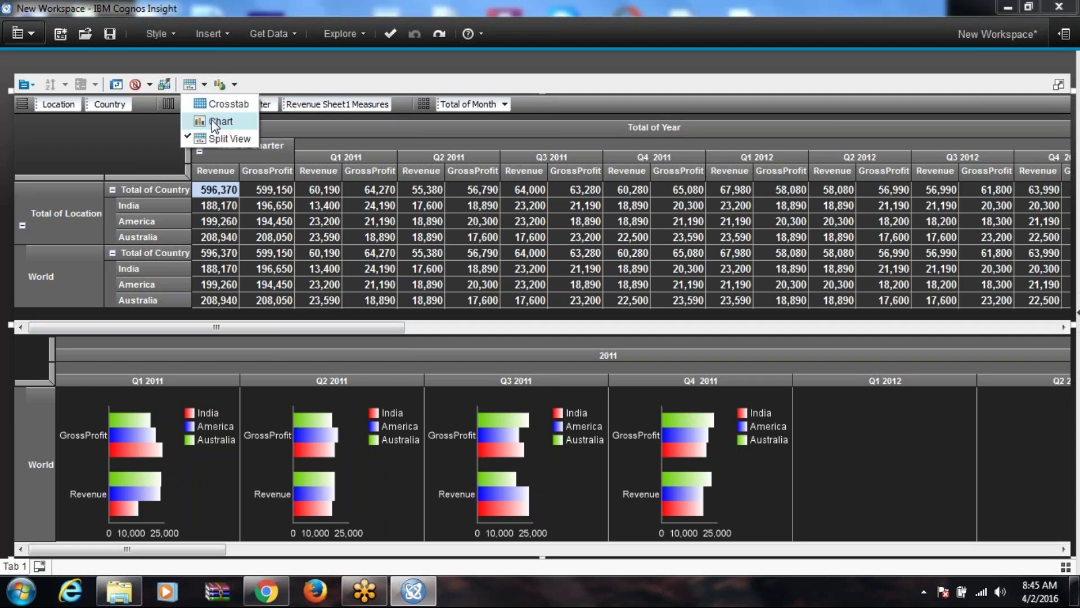
pyautogui.click(223, 105)
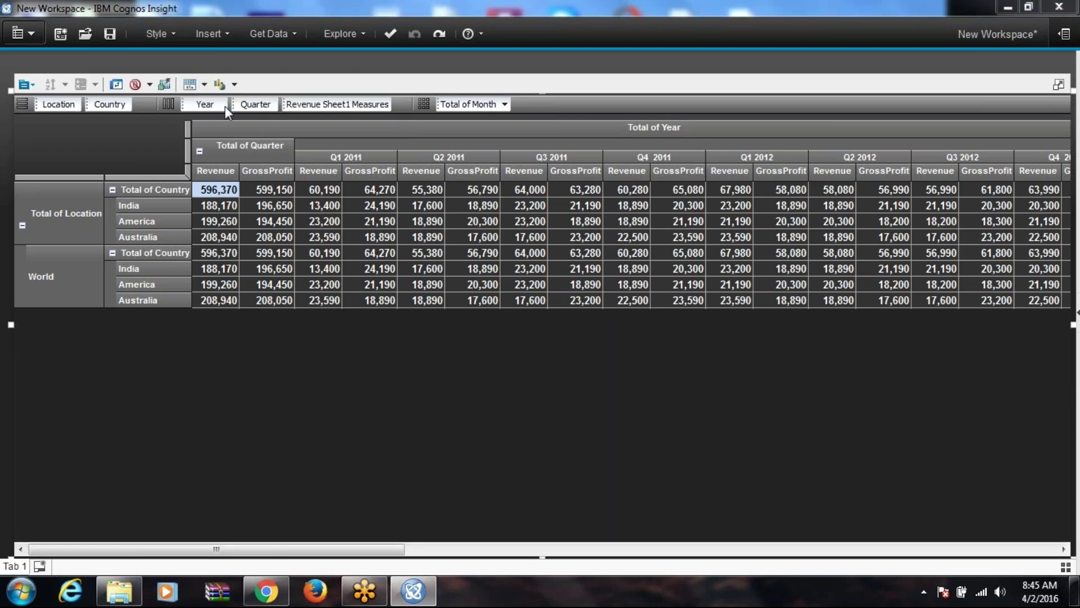
pyautogui.click(206, 87)
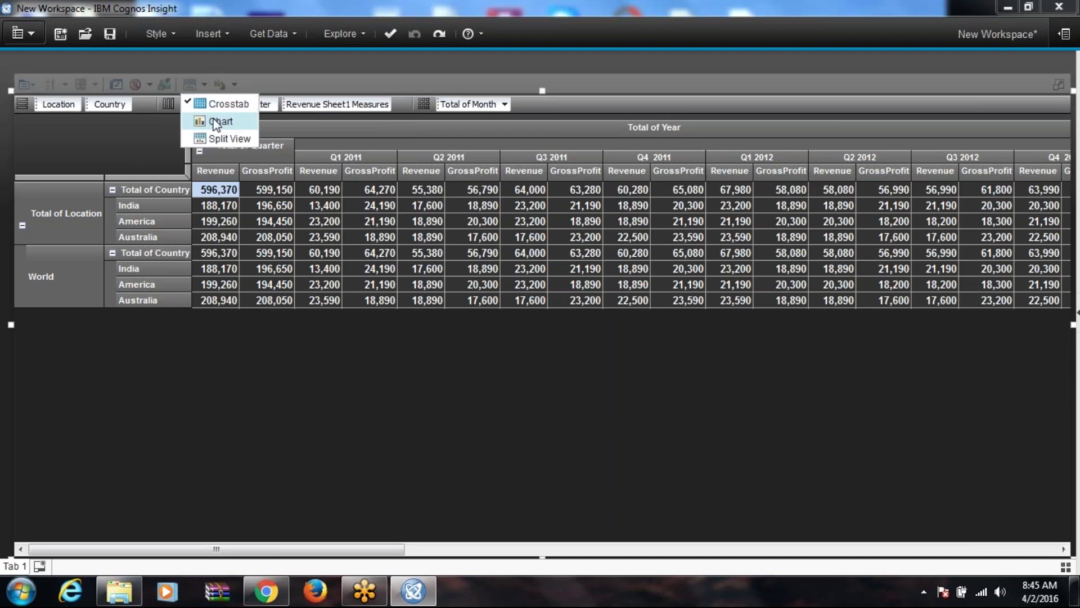
pyautogui.click(214, 121)
pyautogui.click(204, 84)
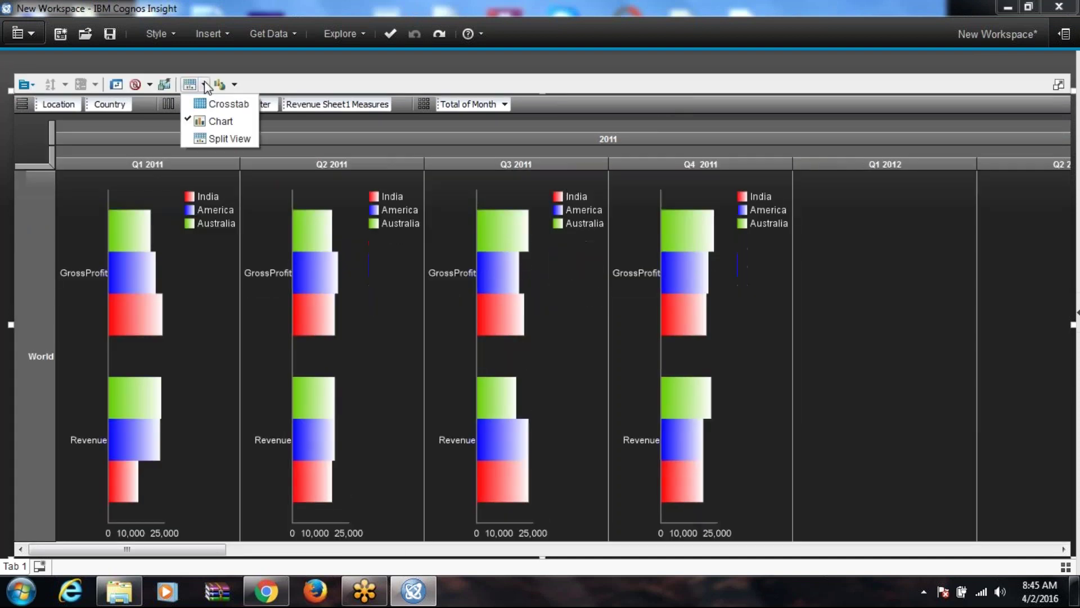
pyautogui.click(215, 136)
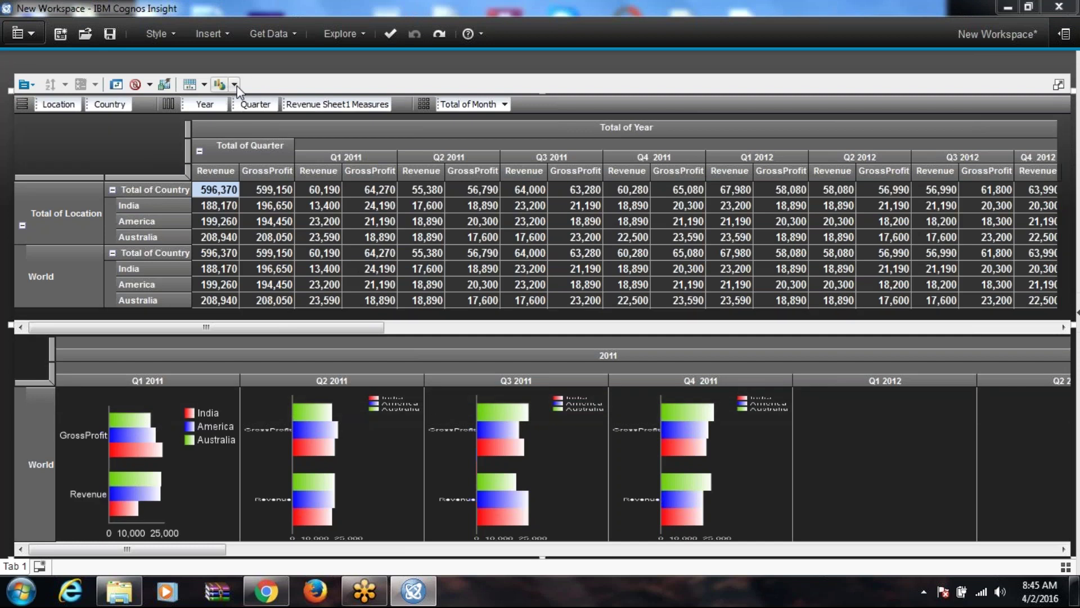
pyautogui.click(235, 84)
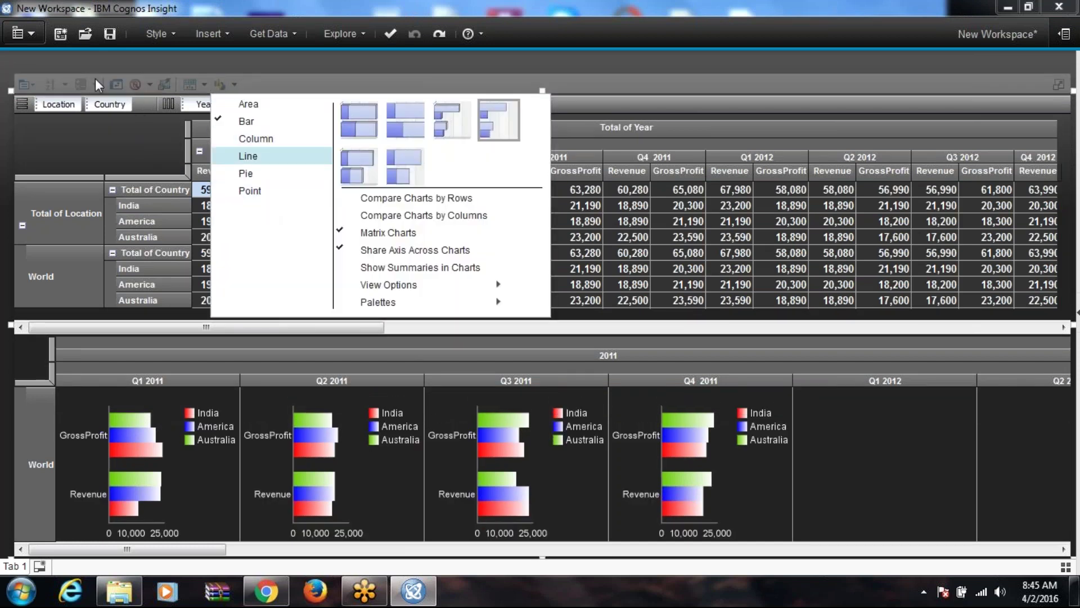
# Step: Keep the Bar chart type, then lock, unlock and re-lock the crosstab widget
pyautogui.click(76, 81)
pyautogui.click(31, 87)
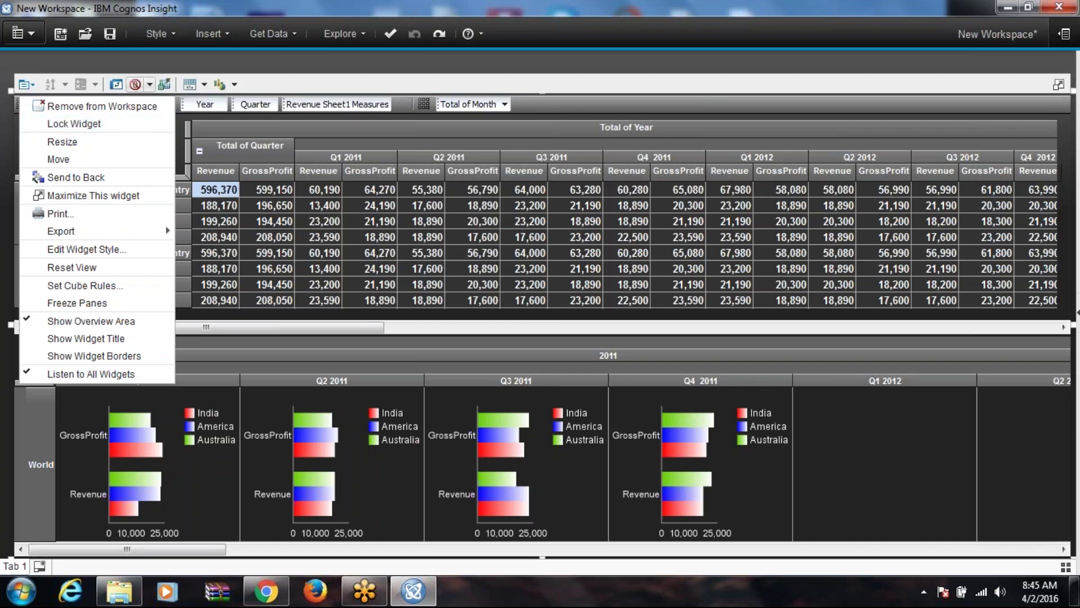
pyautogui.click(87, 124)
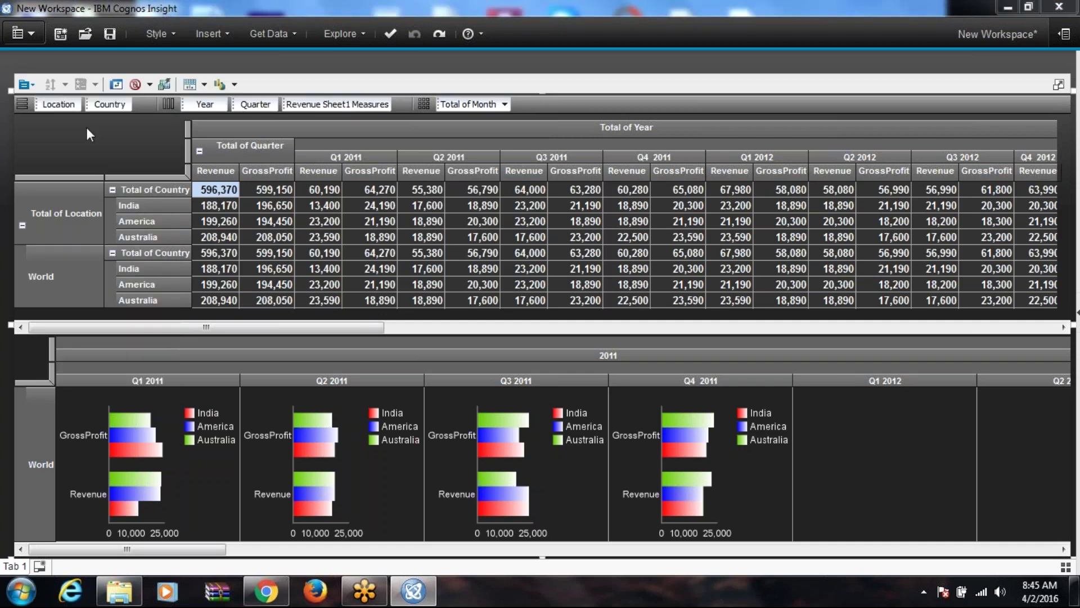
pyautogui.click(19, 108)
pyautogui.click(45, 120)
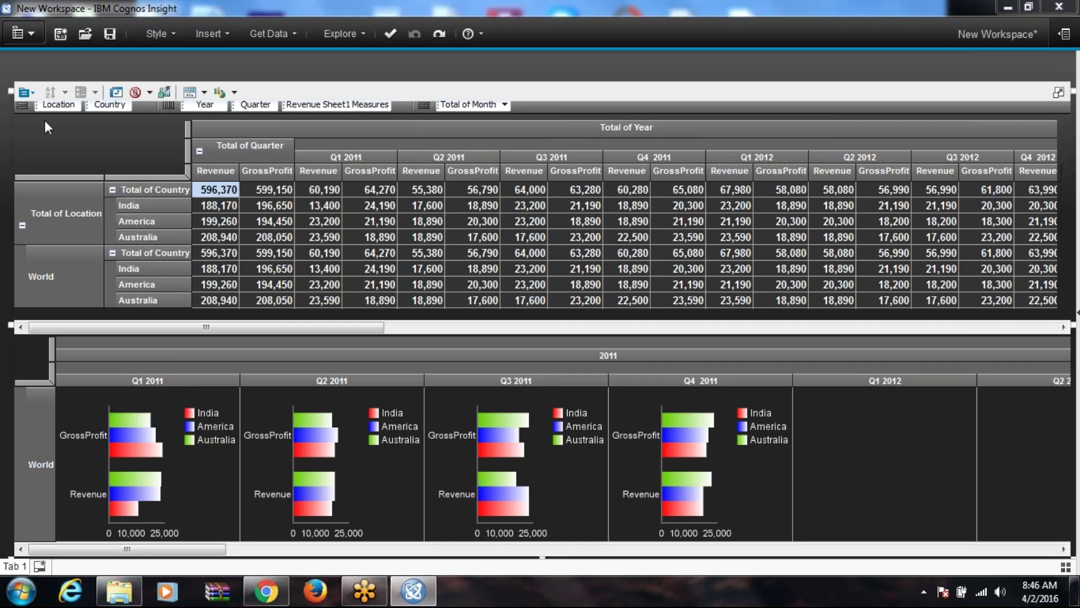
pyautogui.click(24, 84)
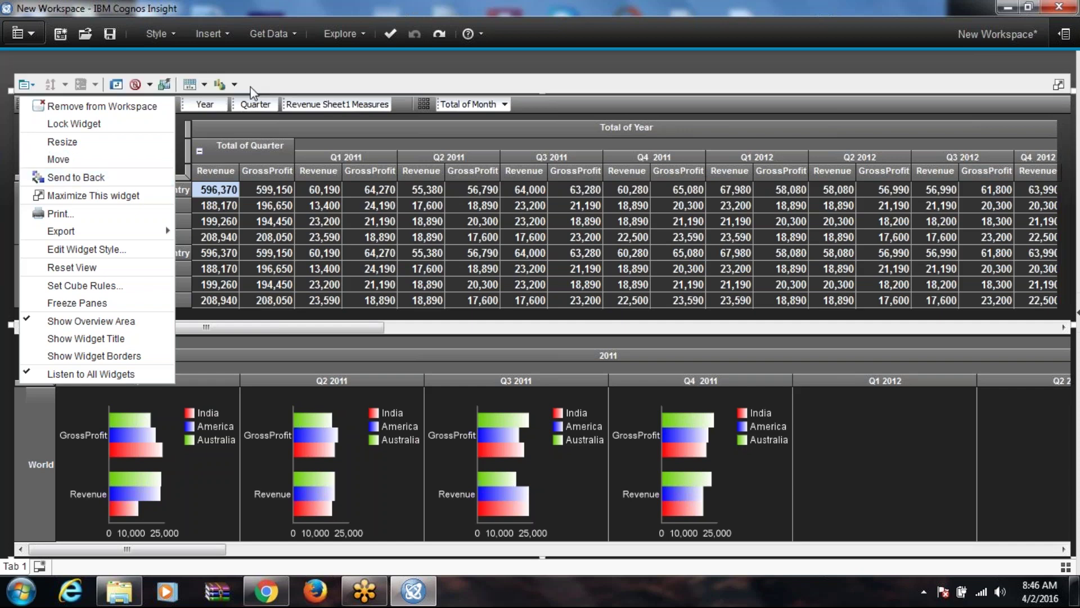
pyautogui.click(287, 68)
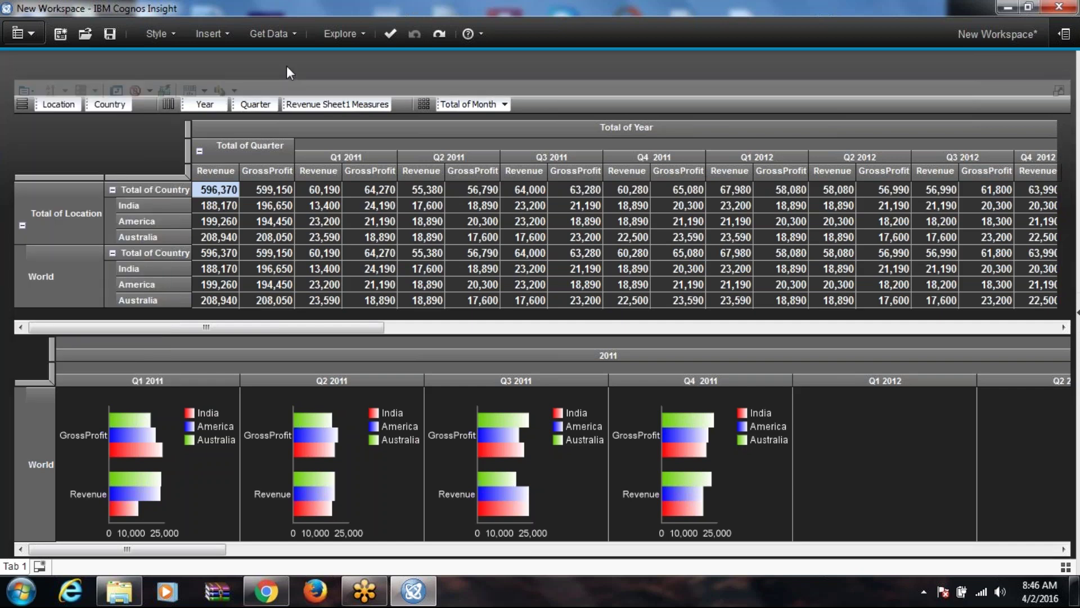
# Step: Insert a text widget and replace its placeholder with 'sample insight report'
pyautogui.click(212, 34)
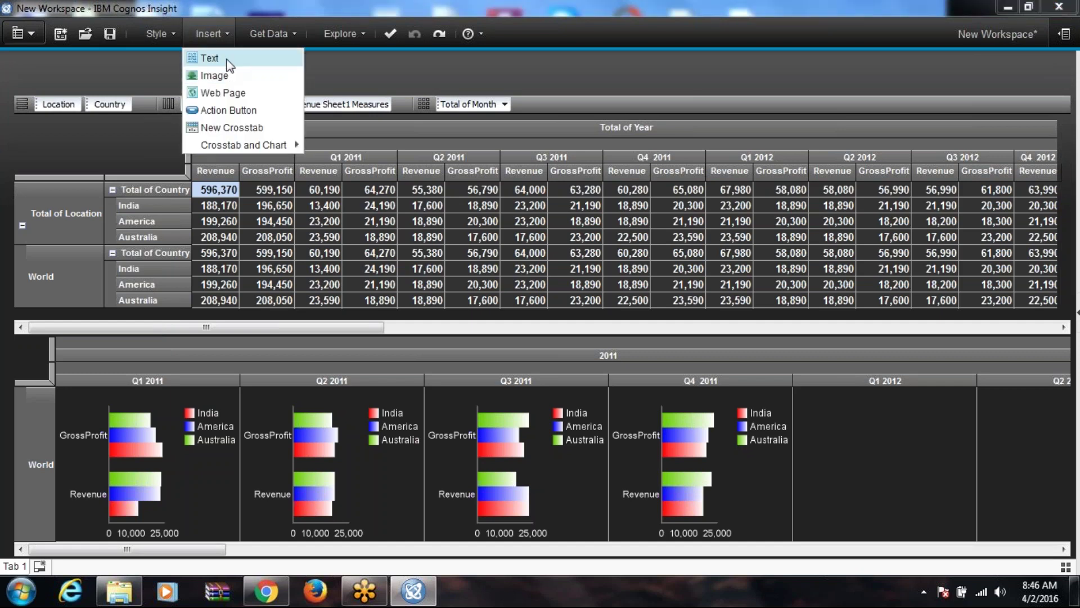
pyautogui.click(209, 58)
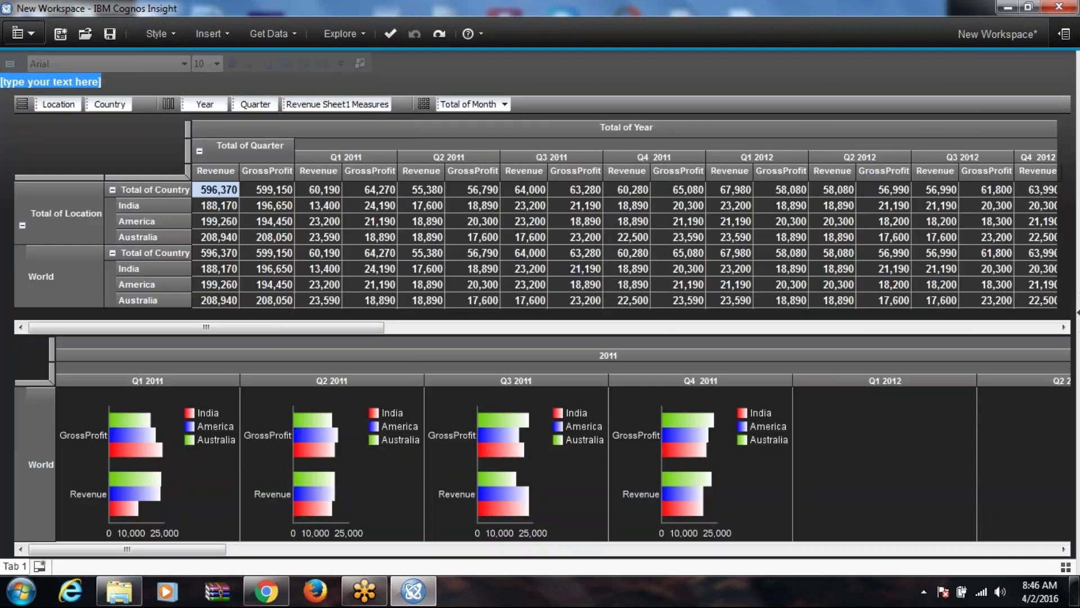
pyautogui.press('End')
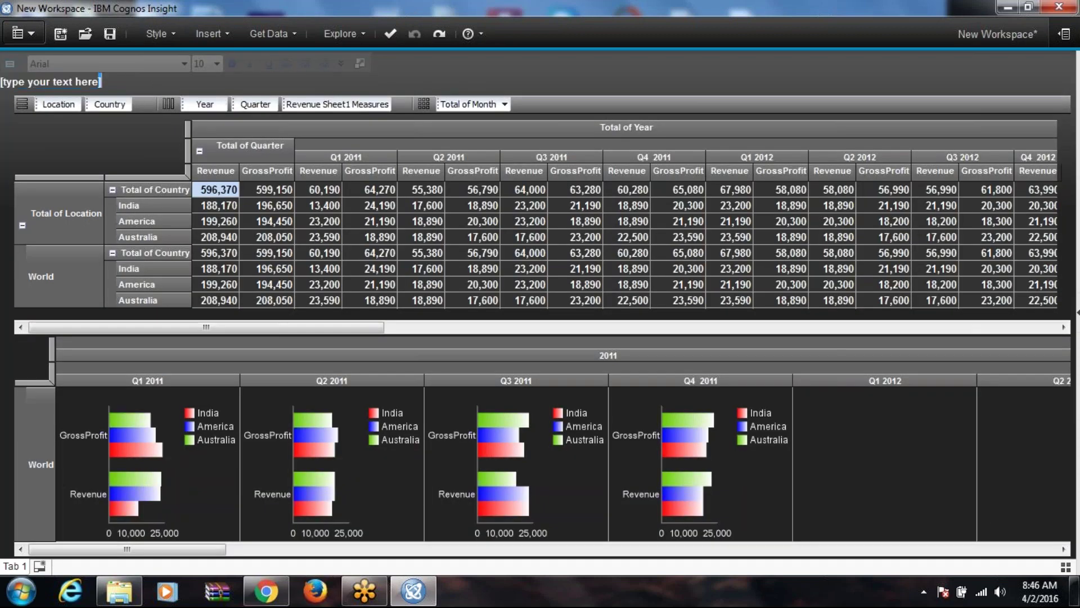
pyautogui.press('BackSpace')
pyautogui.press('BackSpace')
pyautogui.press('BackSpace')
pyautogui.press('BackSpace')
pyautogui.press('BackSpace')
pyautogui.press('BackSpace')
pyautogui.press('BackSpace')
pyautogui.press('BackSpace')
pyautogui.press('BackSpace')
pyautogui.press('BackSpace')
pyautogui.press('BackSpace')
pyautogui.press('BackSpace')
pyautogui.press('BackSpace')
pyautogui.press('BackSpace')
pyautogui.press('BackSpace')
pyautogui.press('BackSpace')
pyautogui.press('BackSpace')
pyautogui.press('BackSpace')
pyautogui.press('BackSpace')
pyautogui.press('BackSpace')
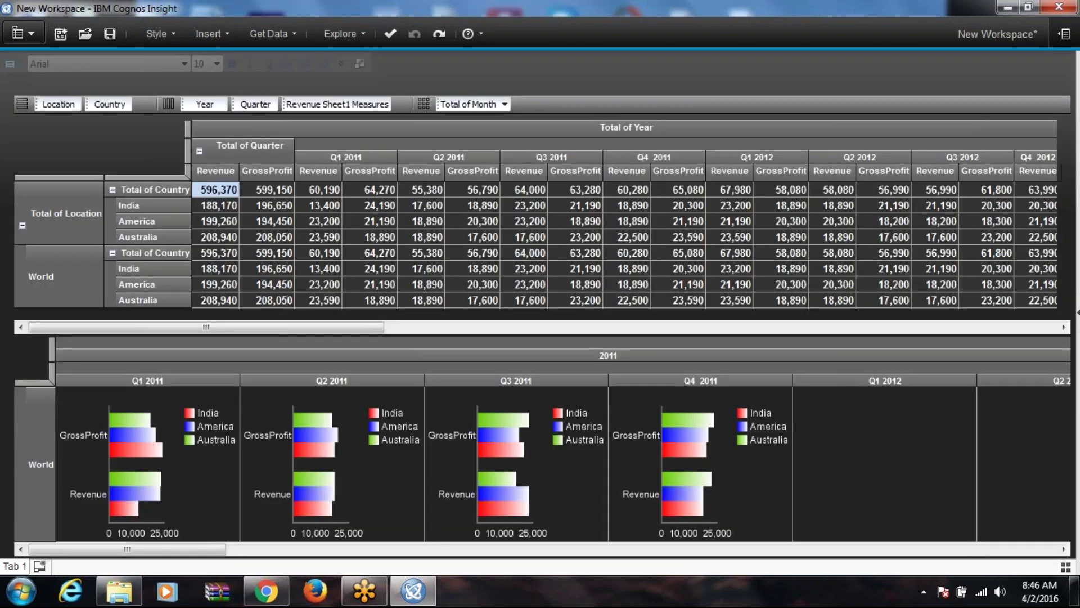
pyautogui.write('sample')
pyautogui.press('Return')
pyautogui.write('insight report')
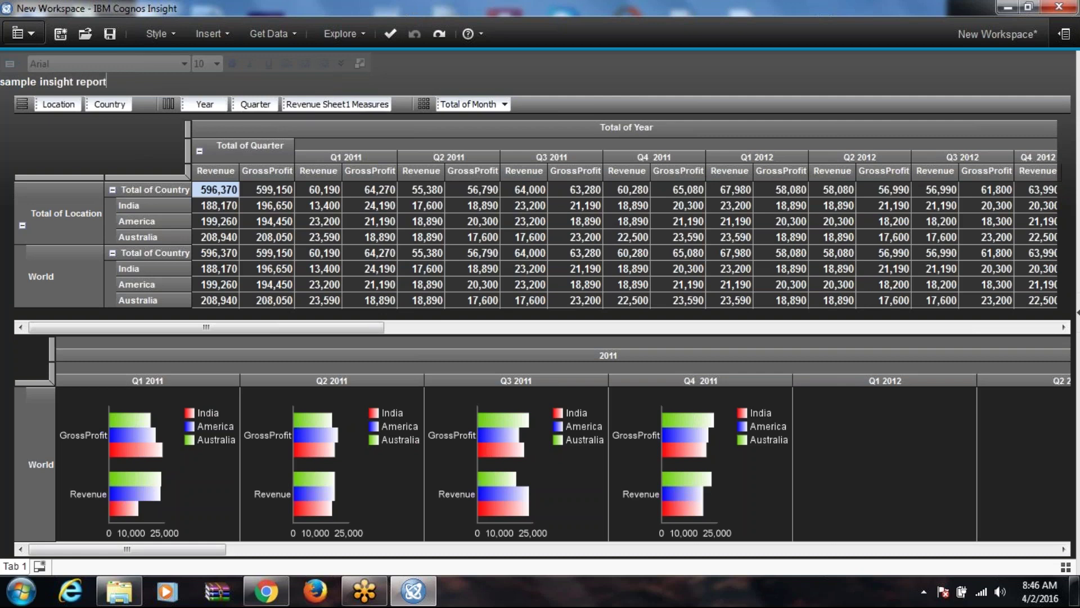
# Step: Format the 'sample insight report' title at font size 22, bold and italic
pyautogui.click(218, 61)
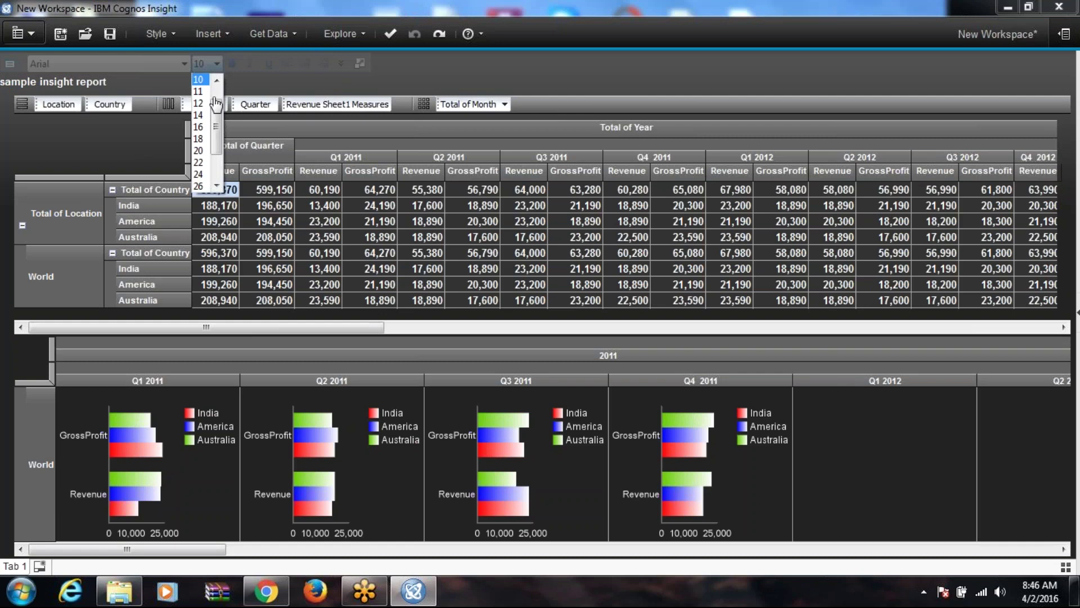
pyautogui.click(204, 147)
pyautogui.moveTo(106, 81); pyautogui.dragTo(8, 84)
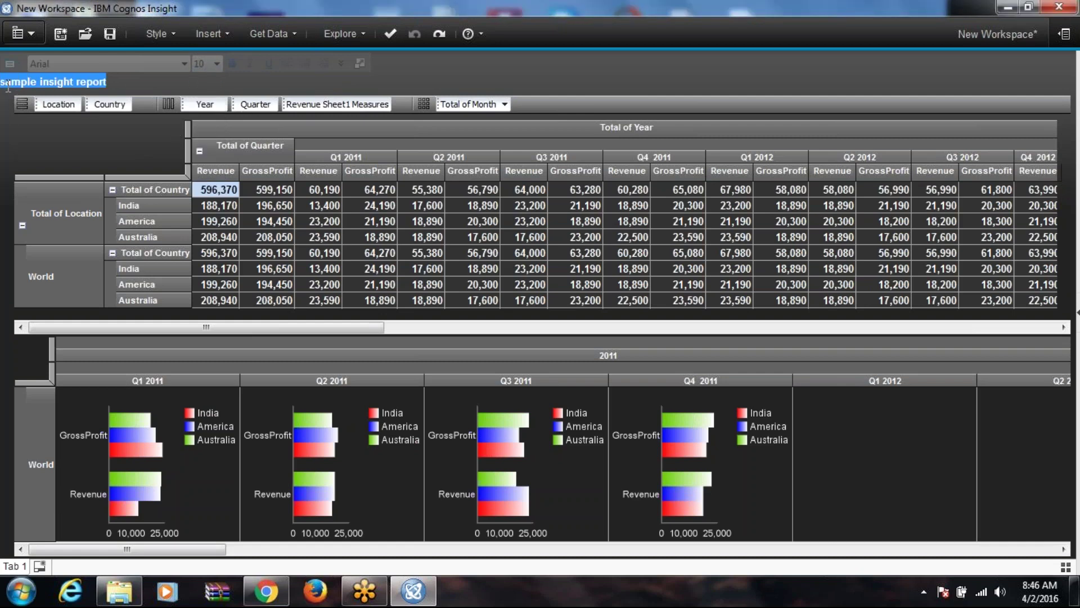
pyautogui.click(216, 63)
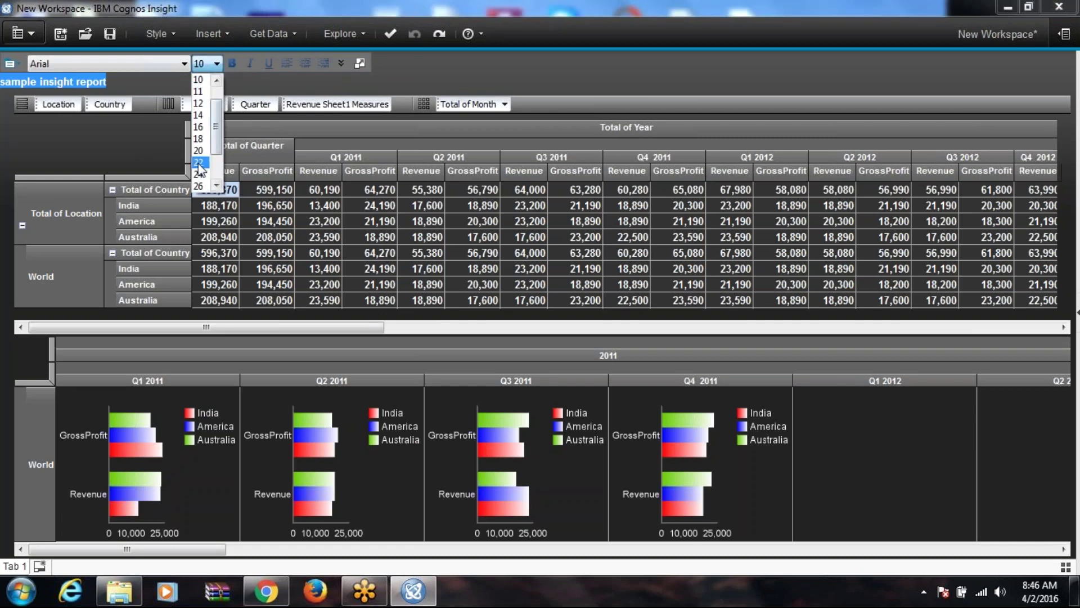
pyautogui.click(200, 163)
pyautogui.click(235, 59)
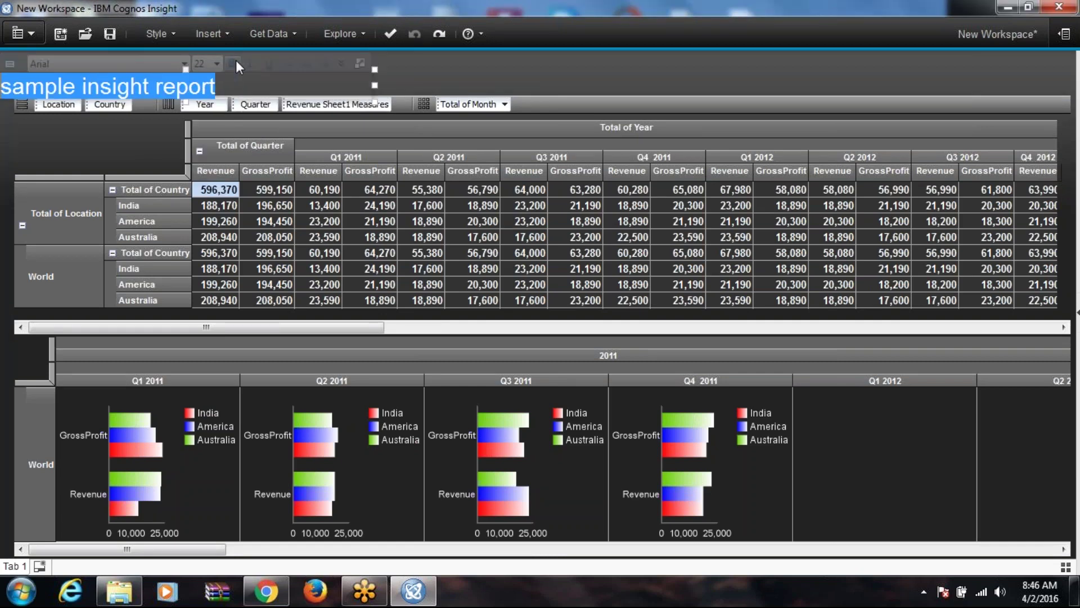
pyautogui.click(232, 62)
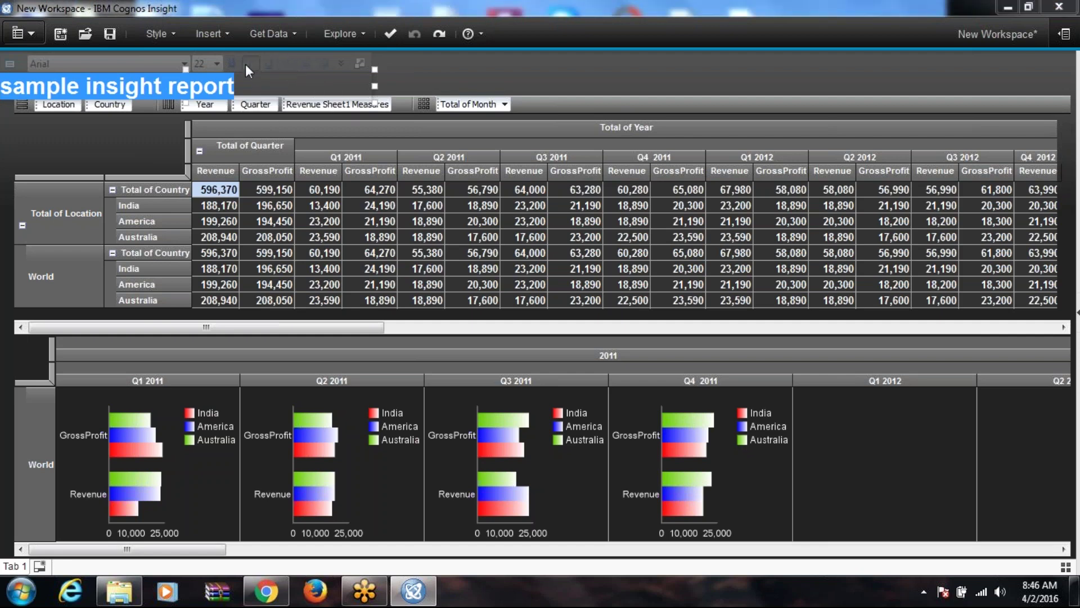
pyautogui.click(245, 64)
pyautogui.click(432, 73)
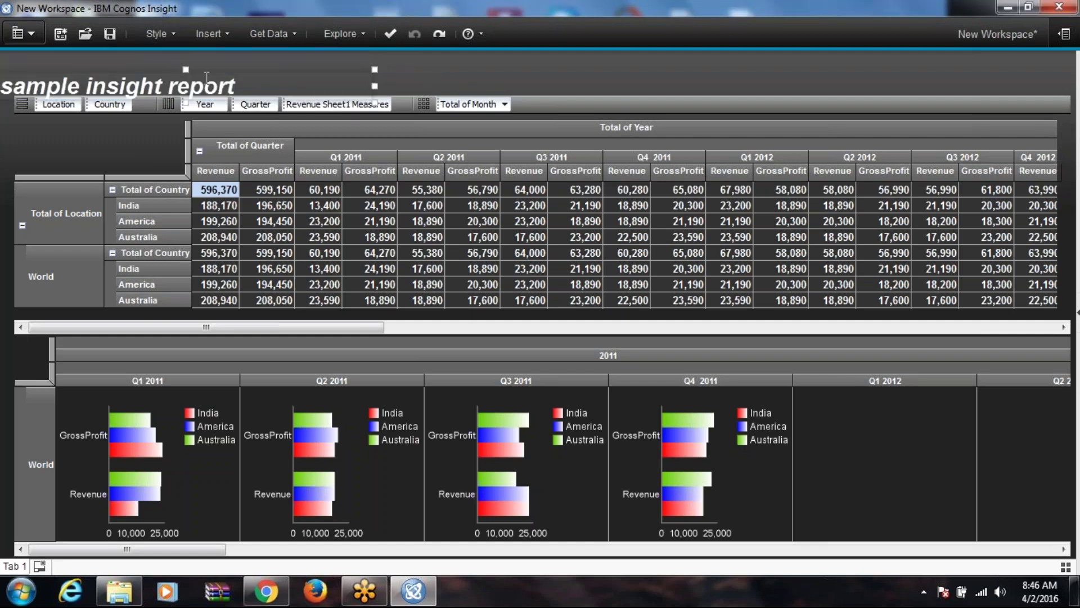
# Step: Drag the title down onto the crosstab and send the title widget to the back
pyautogui.moveTo(426, 48); pyautogui.dragTo(568, 48)
pyautogui.click(546, 70)
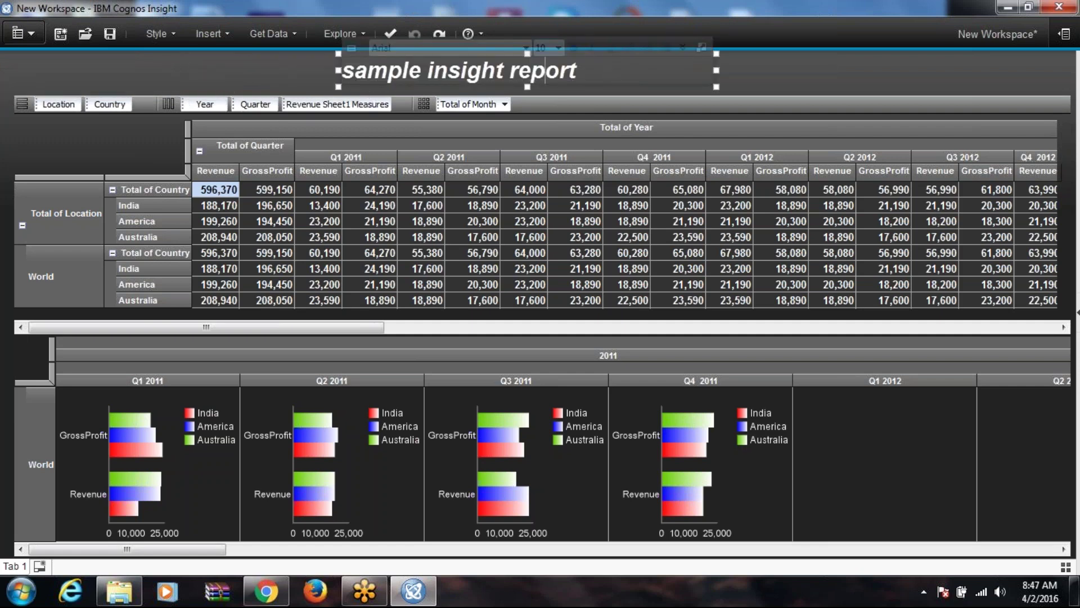
pyautogui.moveTo(532, 55); pyautogui.dragTo(529, 228)
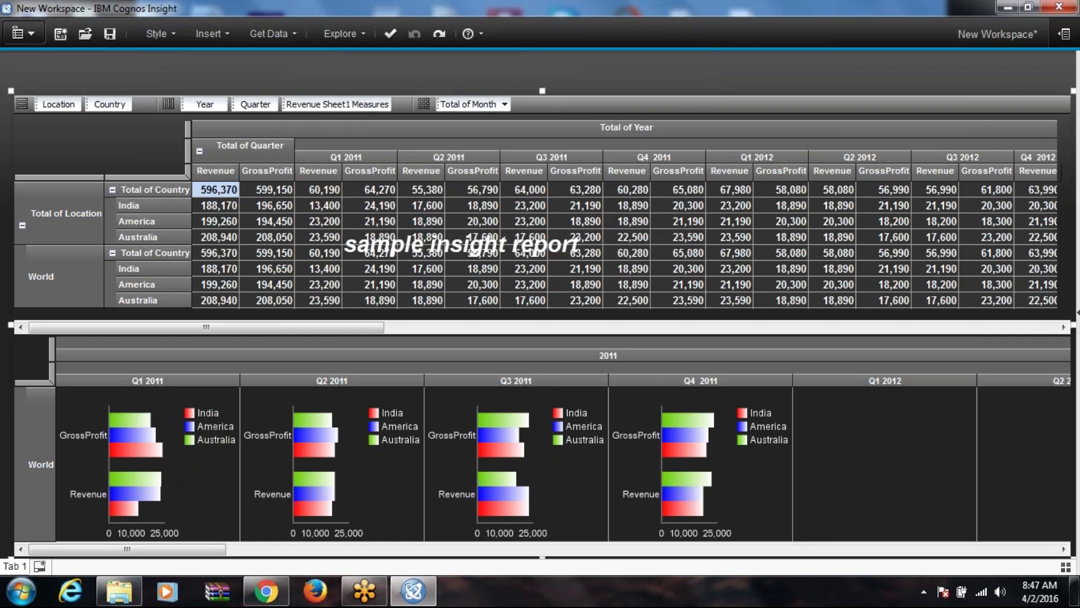
pyautogui.click(445, 258)
pyautogui.click(455, 250)
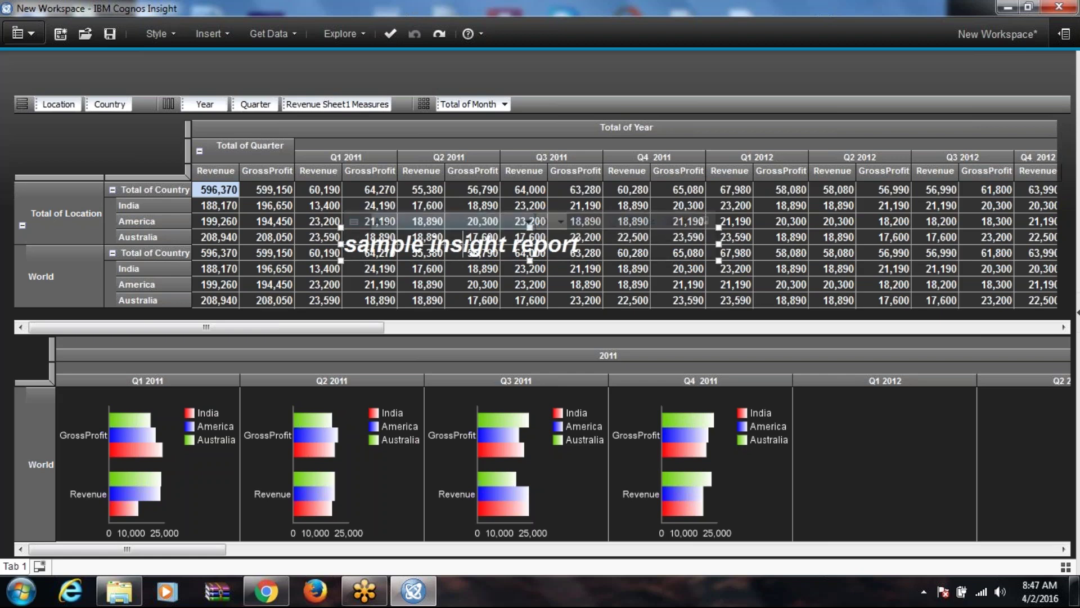
pyautogui.click(365, 224)
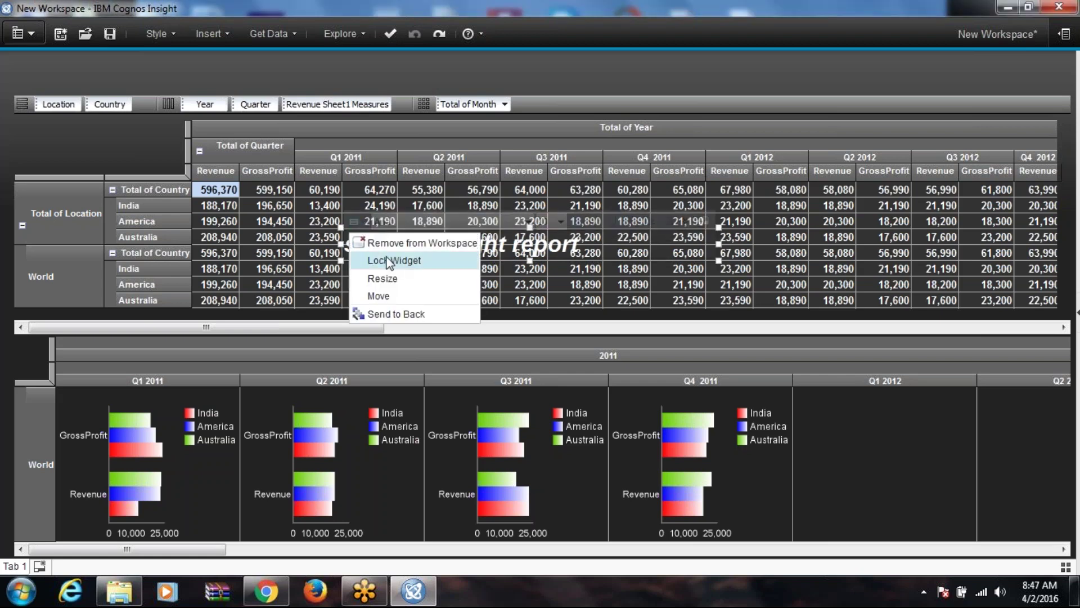
pyautogui.click(404, 319)
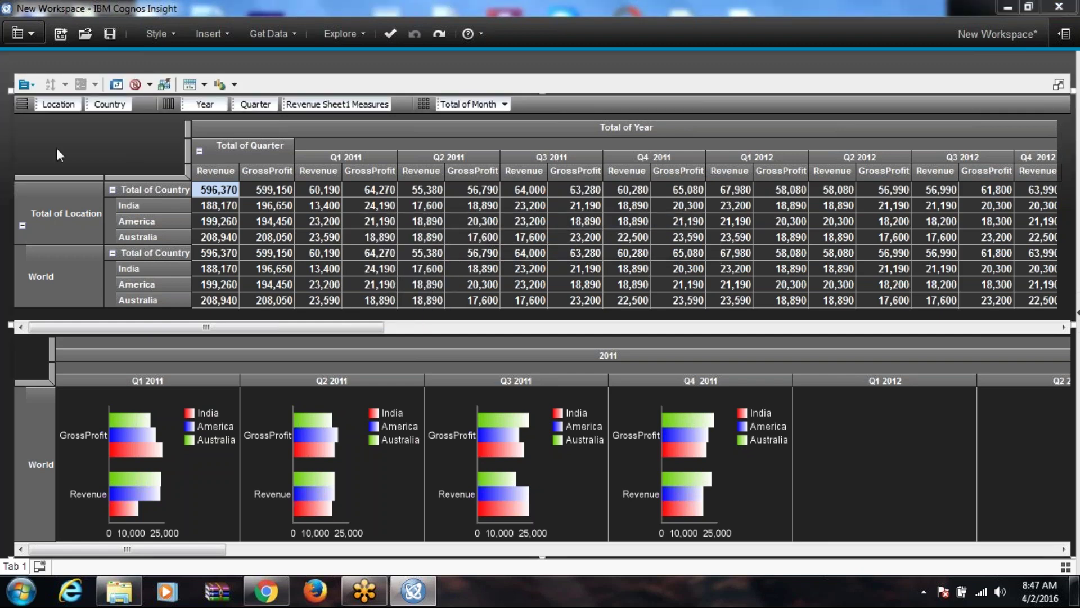
# Step: Send the crosstab to the back, resize the title, and move it up above the crosstab
pyautogui.click(25, 85)
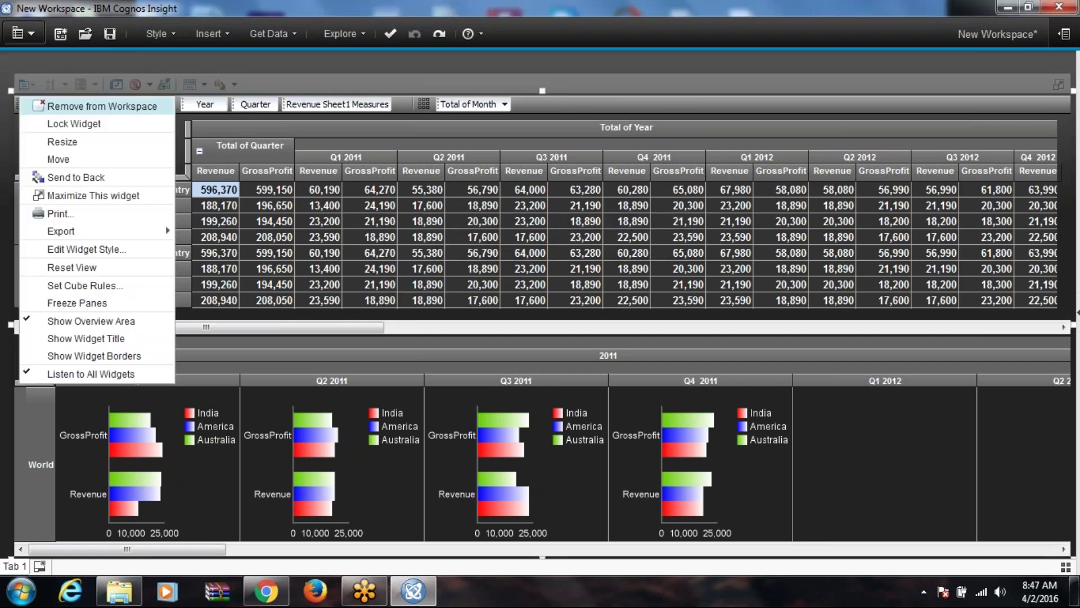
pyautogui.click(75, 176)
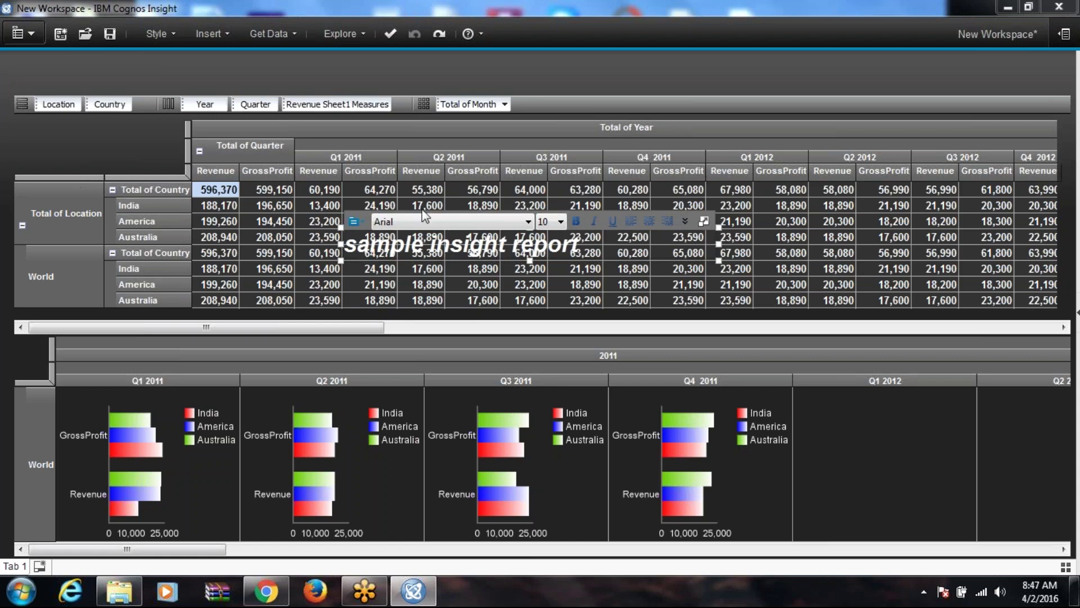
pyautogui.click(511, 216)
pyautogui.click(508, 214)
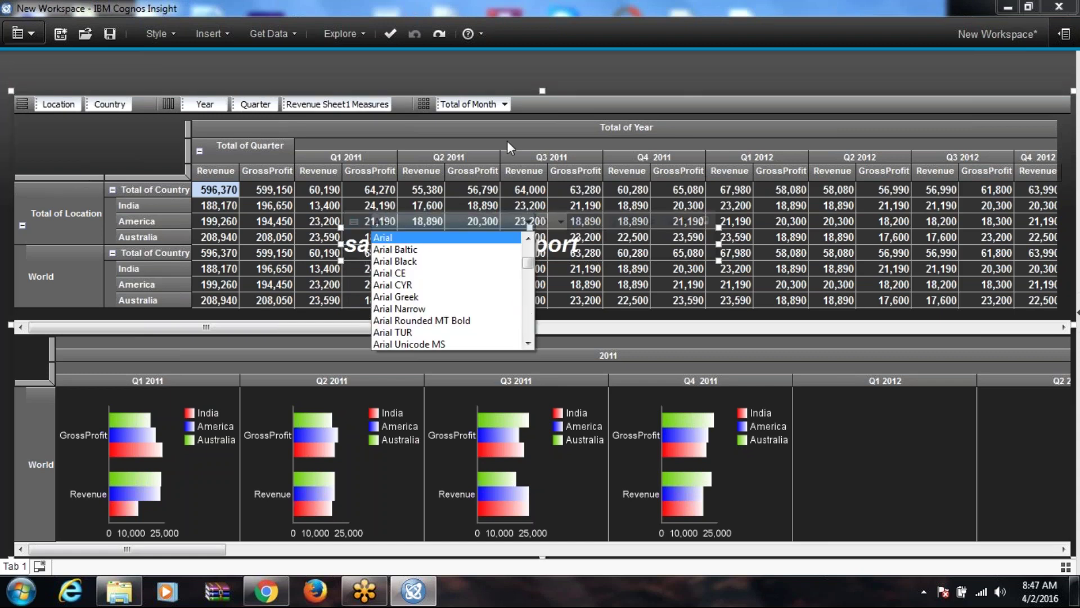
pyautogui.click(598, 92)
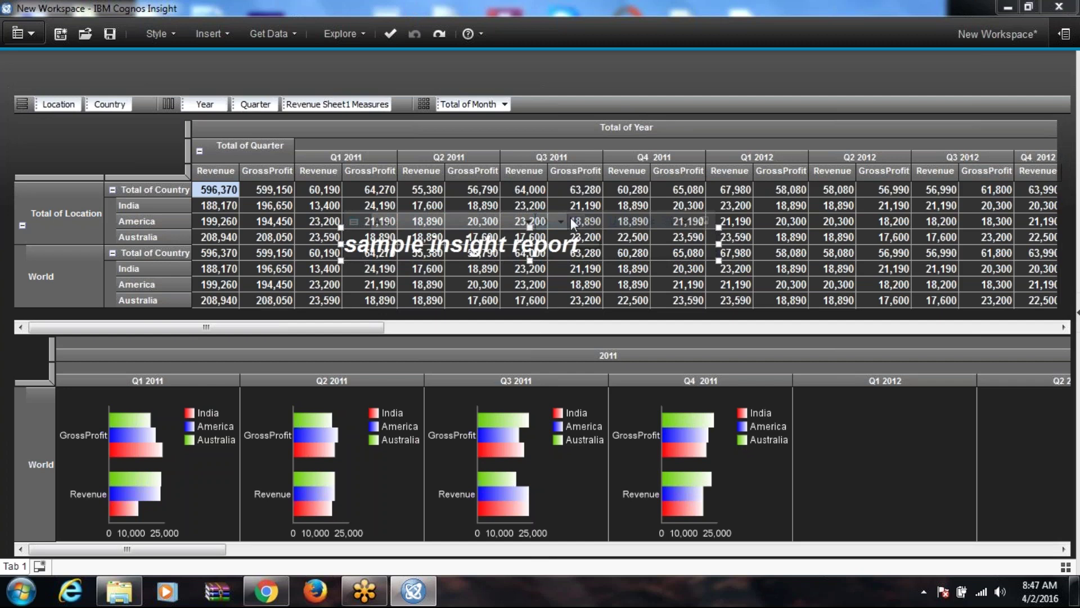
pyautogui.moveTo(342, 227)
pyautogui.mouseDown()
pyautogui.moveTo(347, 95)
pyautogui.moveTo(348, 214)
pyautogui.mouseUp()
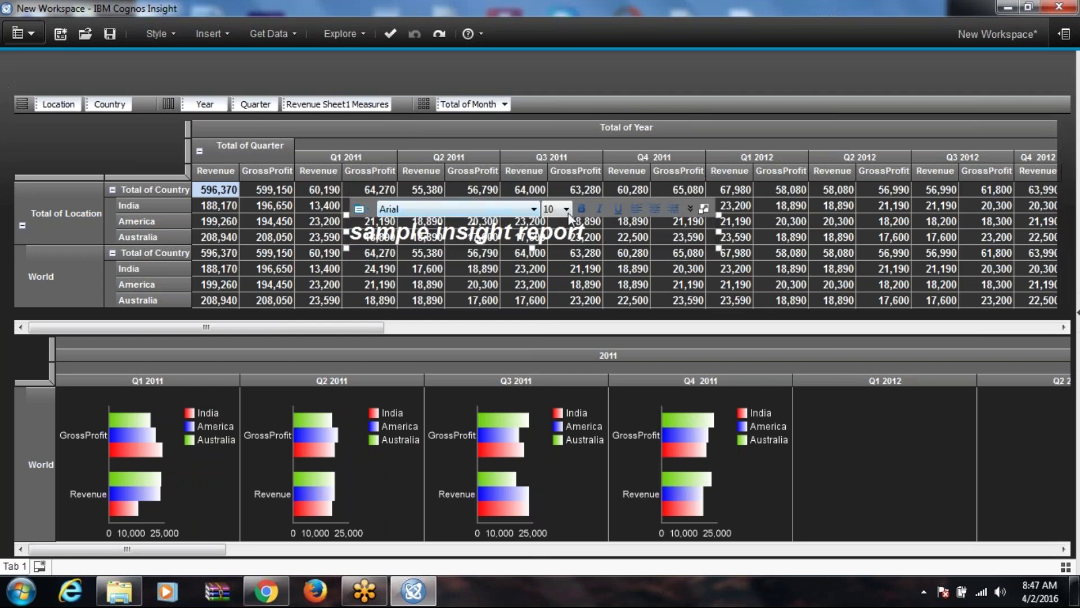
pyautogui.moveTo(613, 213); pyautogui.dragTo(606, 47)
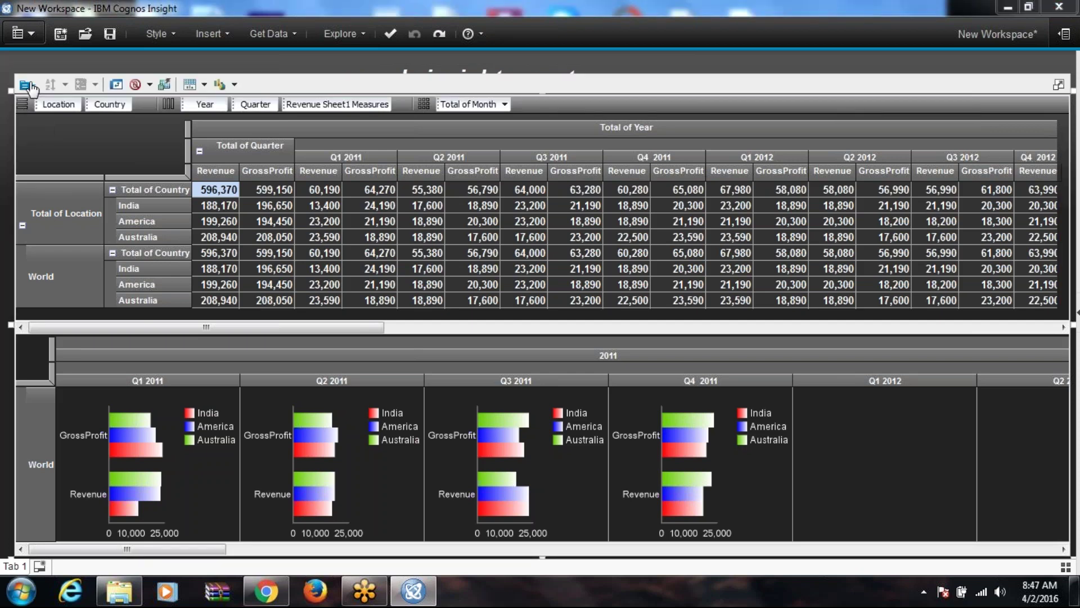
# Step: Set the crosstab widget's background to its default colour in the widget style settings
pyautogui.click(25, 84)
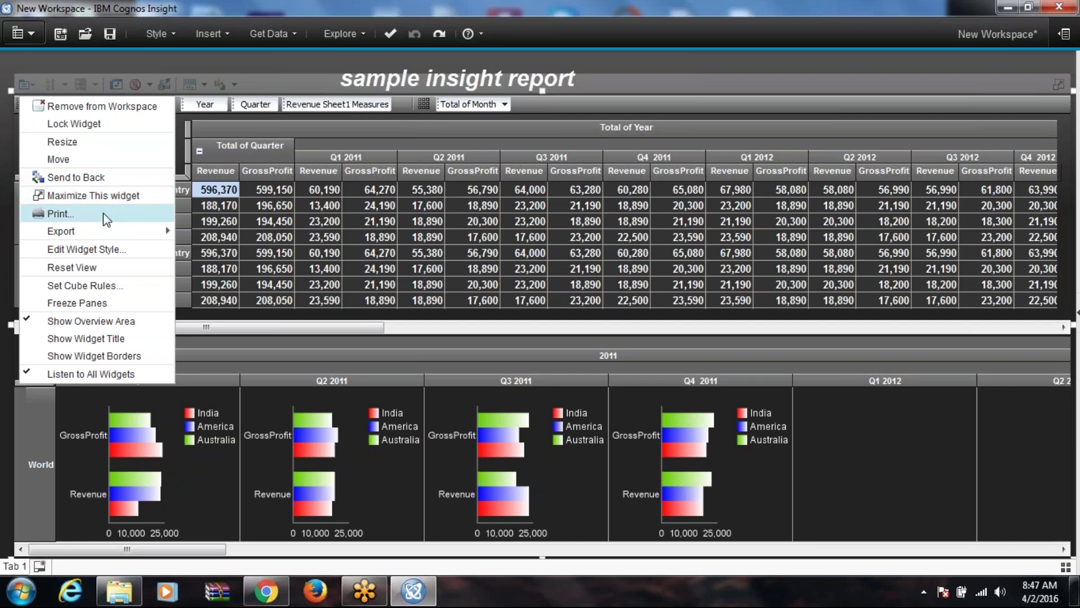
pyautogui.moveTo(107, 225)
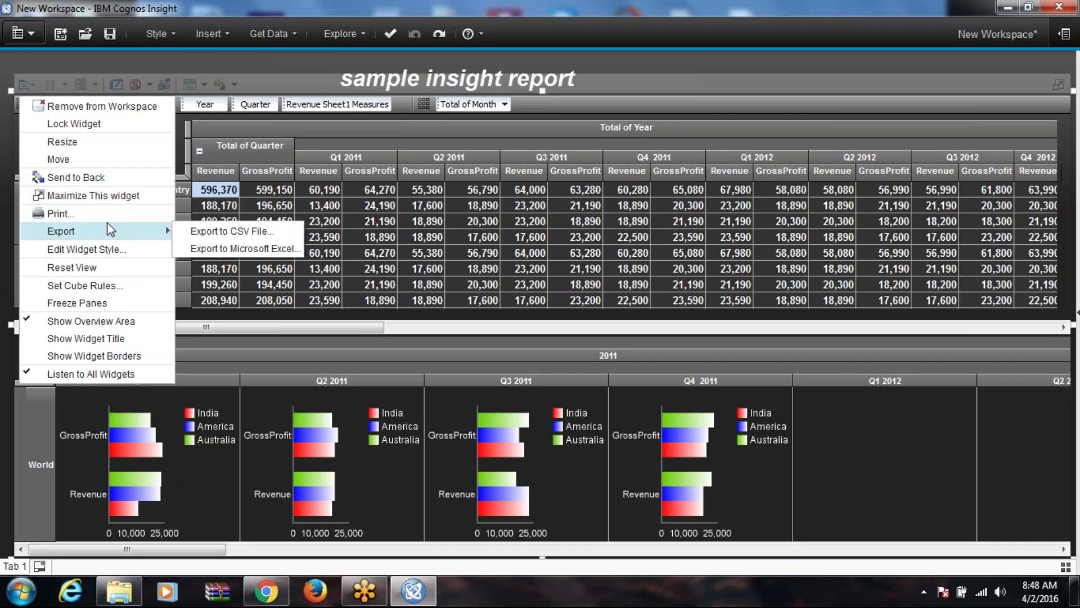
pyautogui.click(107, 248)
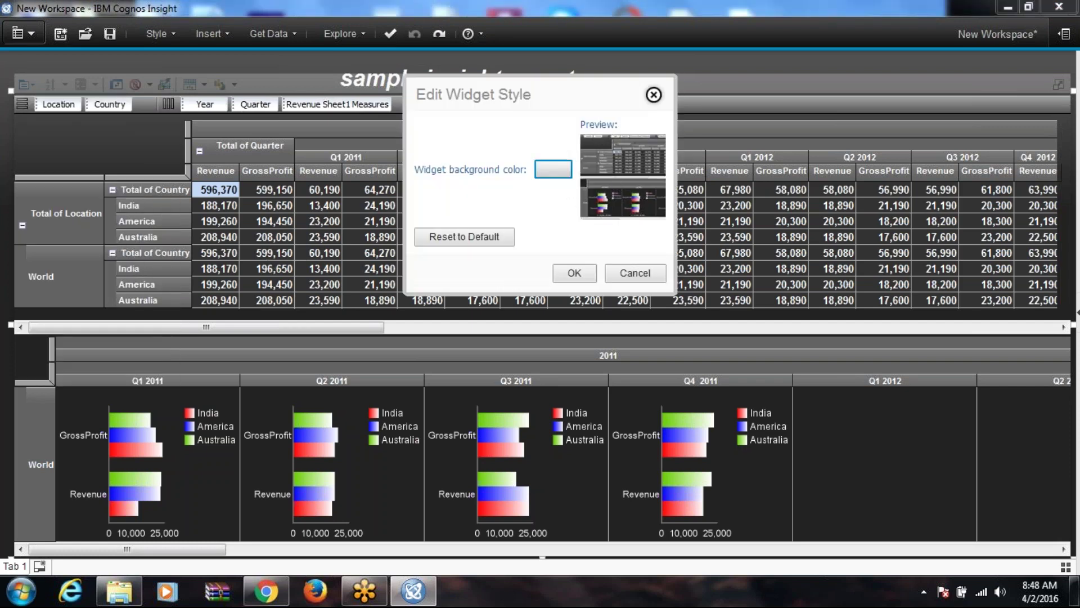
pyautogui.click(553, 169)
pyautogui.click(586, 207)
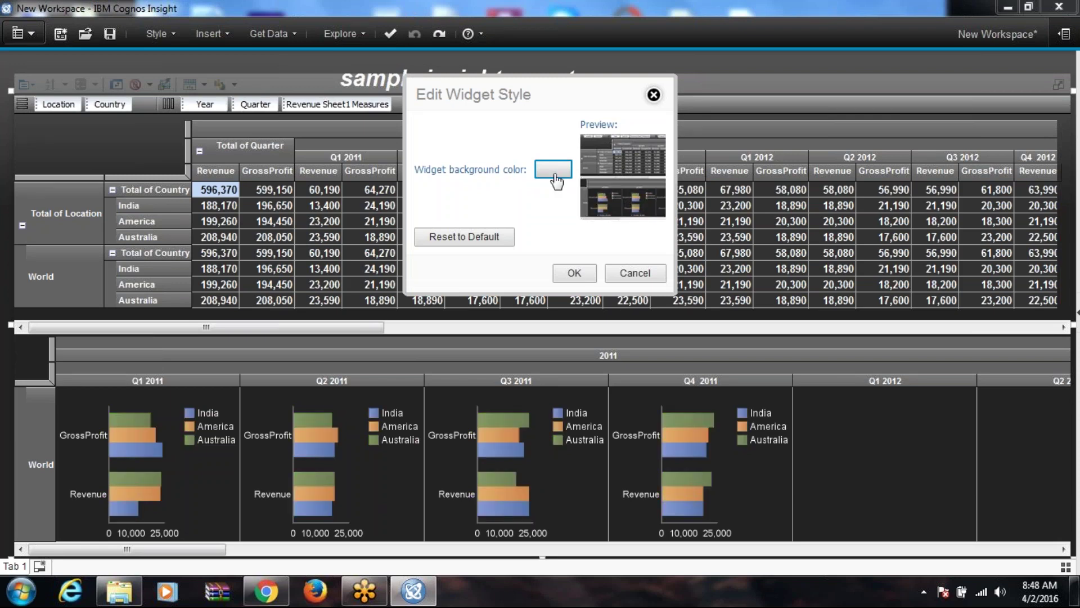
# Step: Try a light blue-violet widget background, then reset the style to default and confirm
pyautogui.click(555, 178)
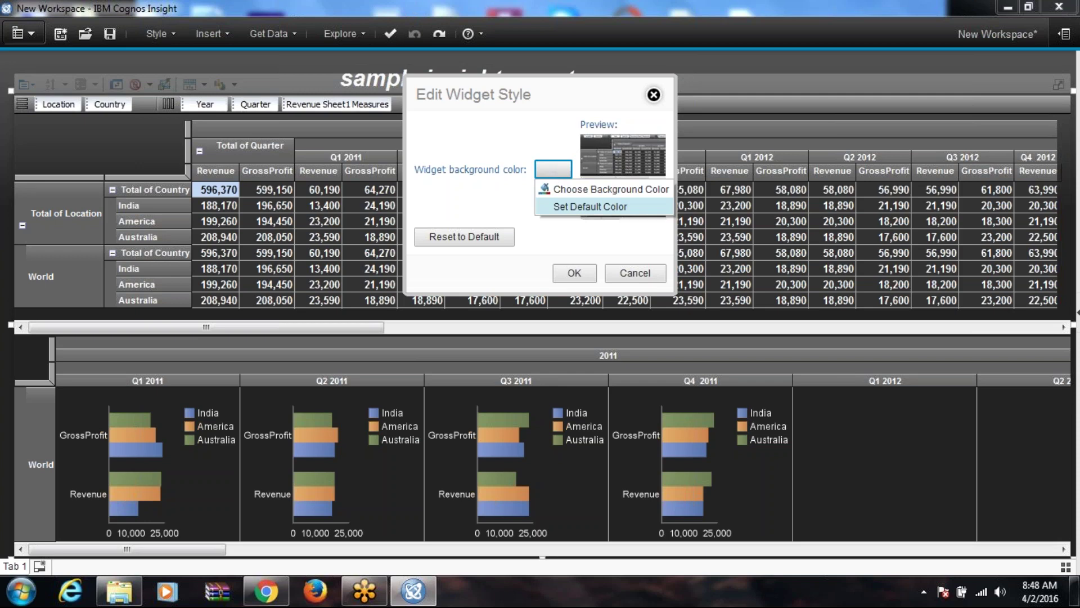
pyautogui.click(605, 194)
pyautogui.click(525, 155)
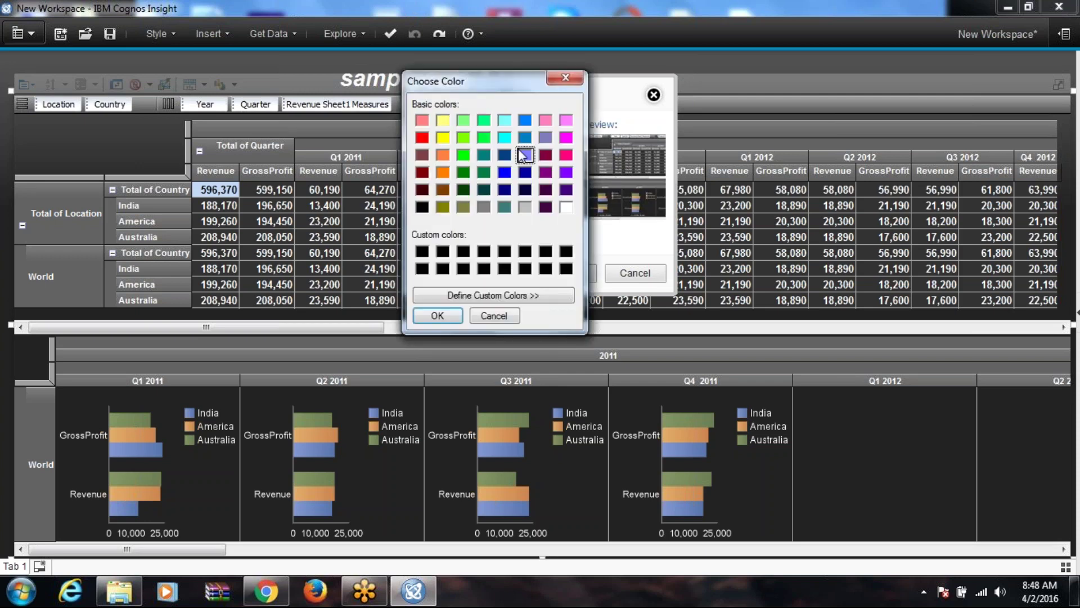
pyautogui.click(438, 315)
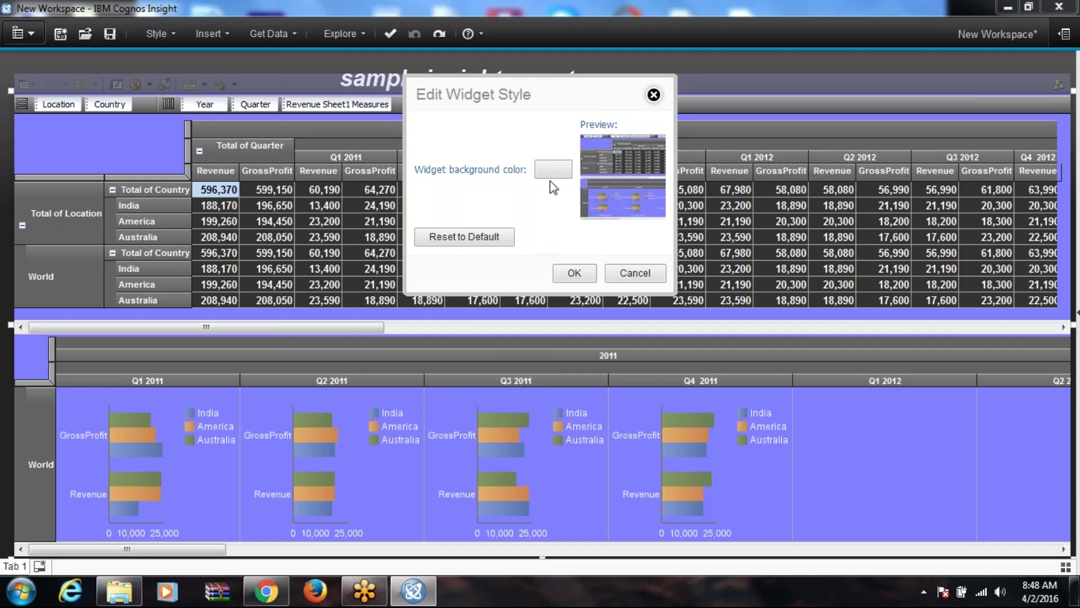
pyautogui.click(490, 246)
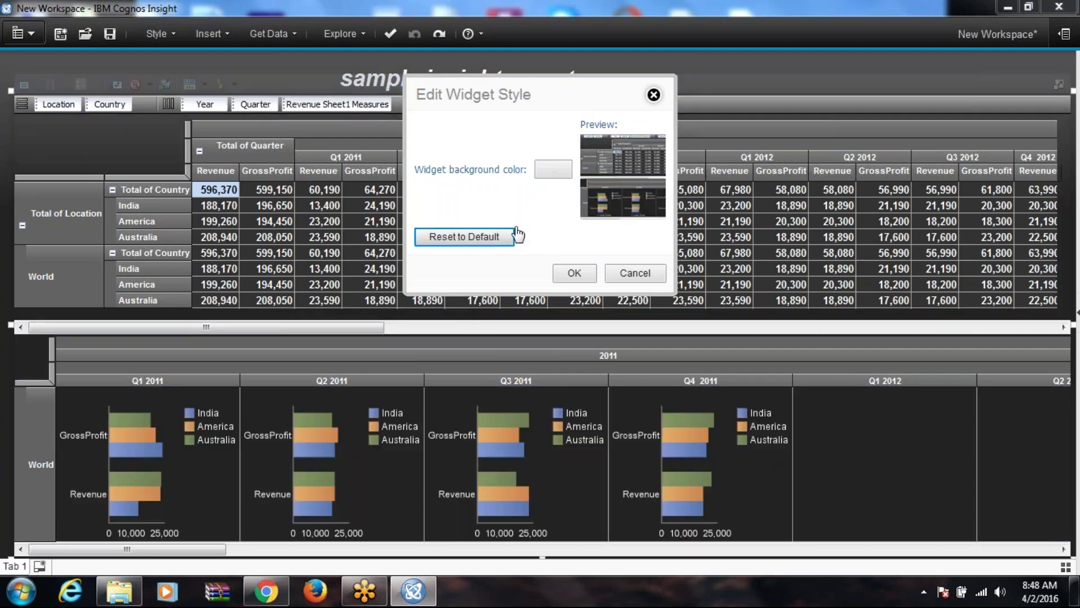
pyautogui.click(552, 169)
pyautogui.click(585, 273)
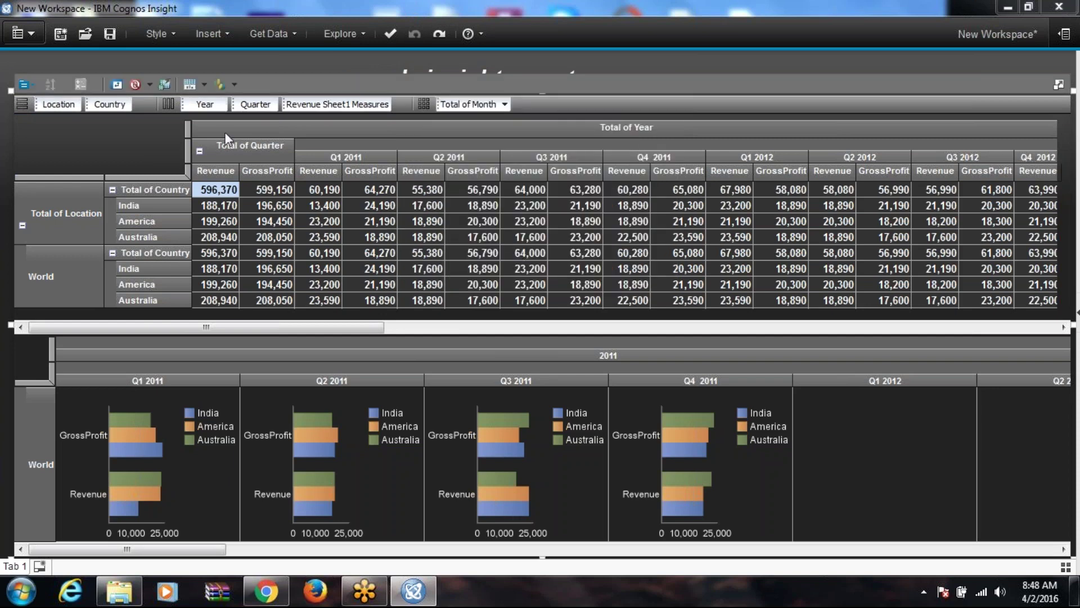
pyautogui.click(23, 85)
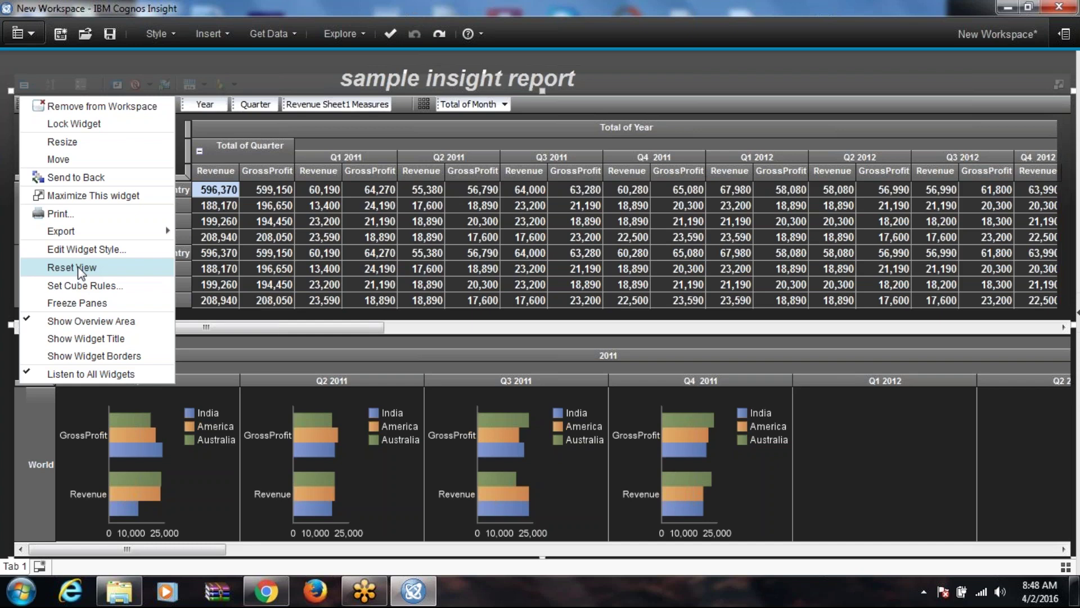
pyautogui.click(94, 285)
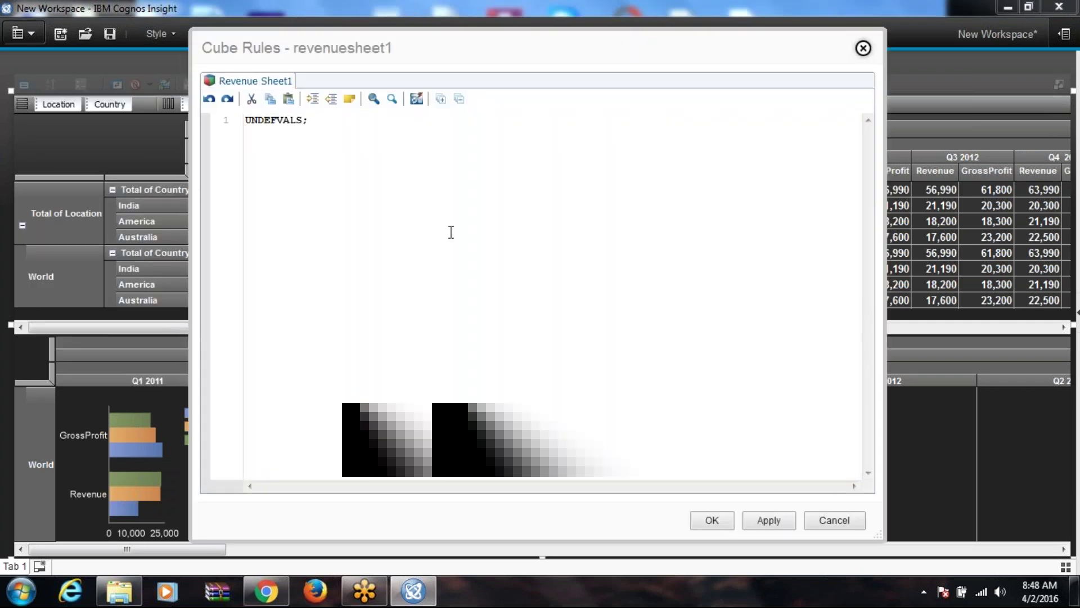
pyautogui.click(863, 48)
pyautogui.click(472, 170)
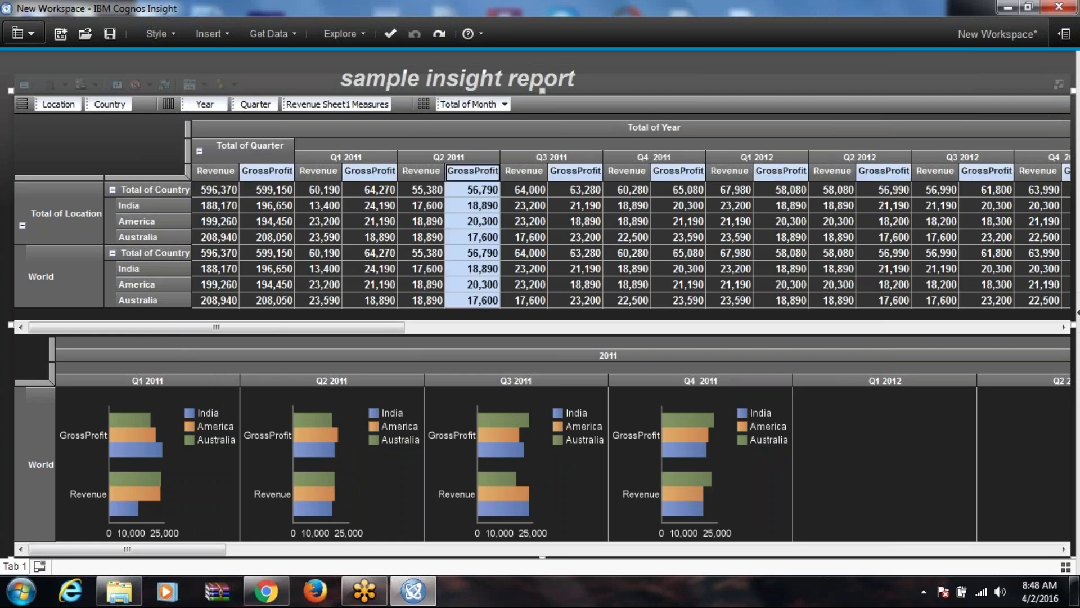
# Step: Add a Compare GrossProfit vs. Revenue calculation from a measure column header
pyautogui.rightClick(524, 179)
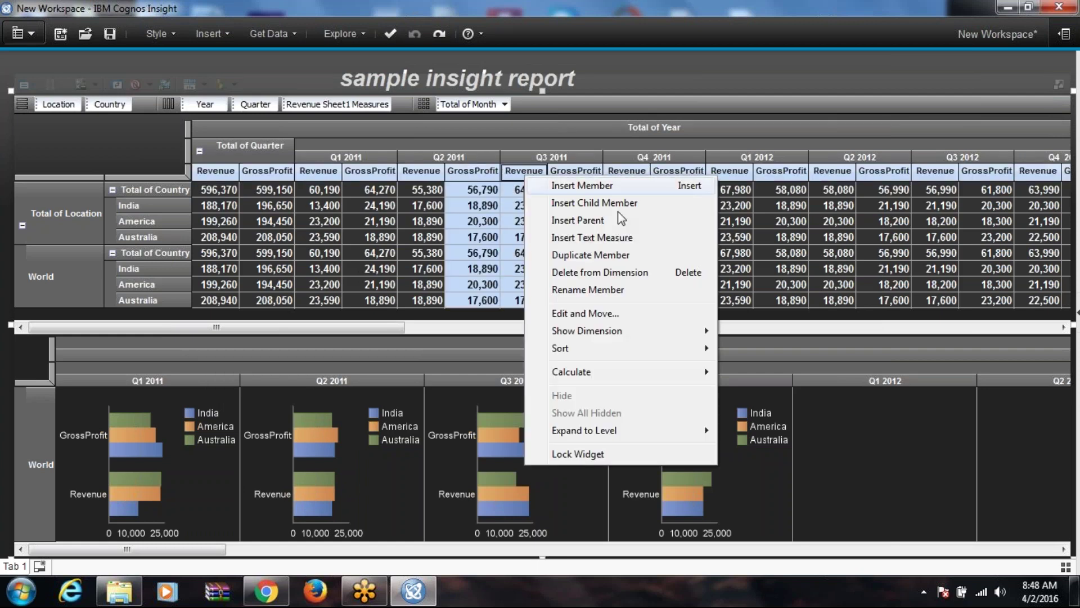
pyautogui.moveTo(596, 370)
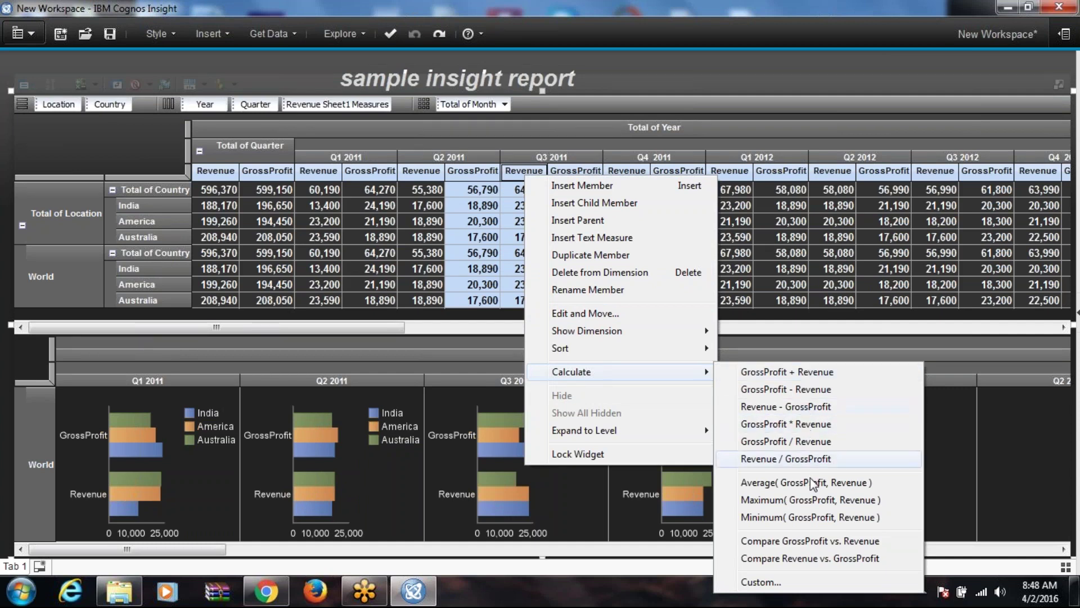
pyautogui.click(817, 544)
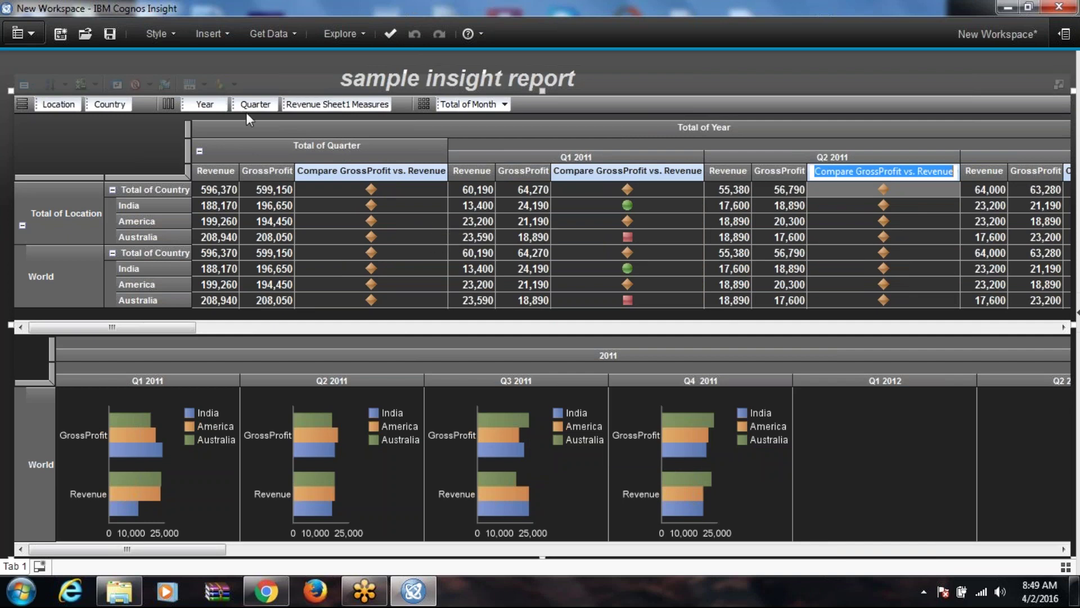
pyautogui.rightClick(22, 99)
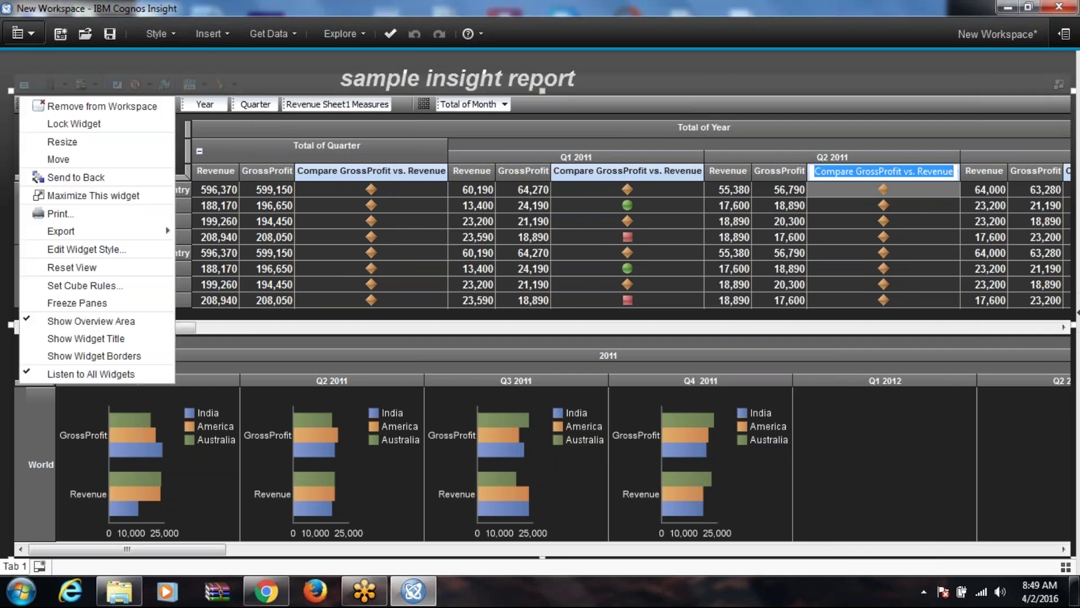
pyautogui.click(84, 286)
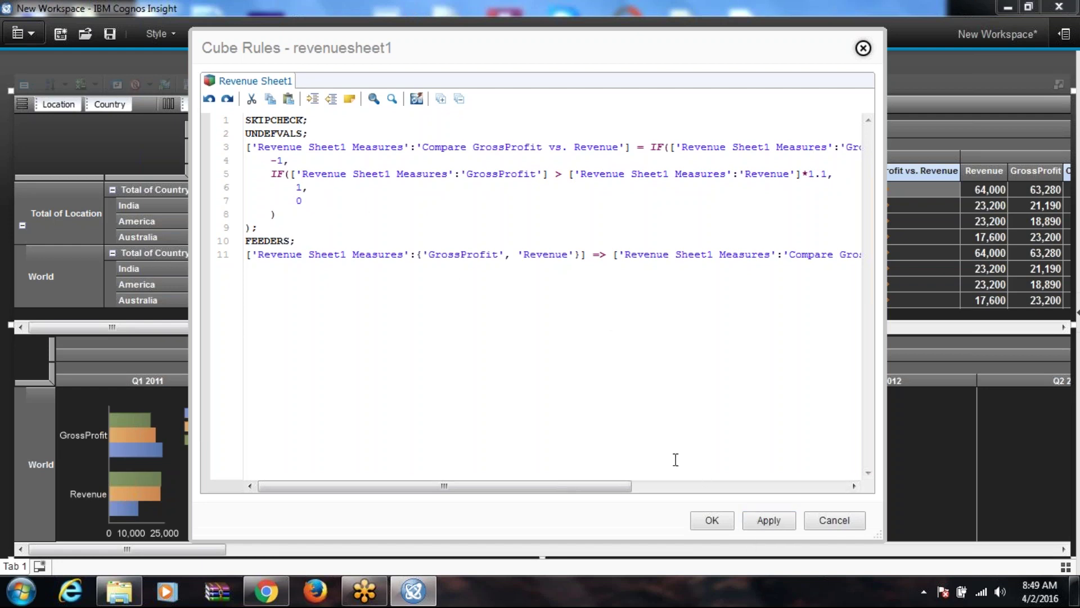
pyautogui.click(711, 520)
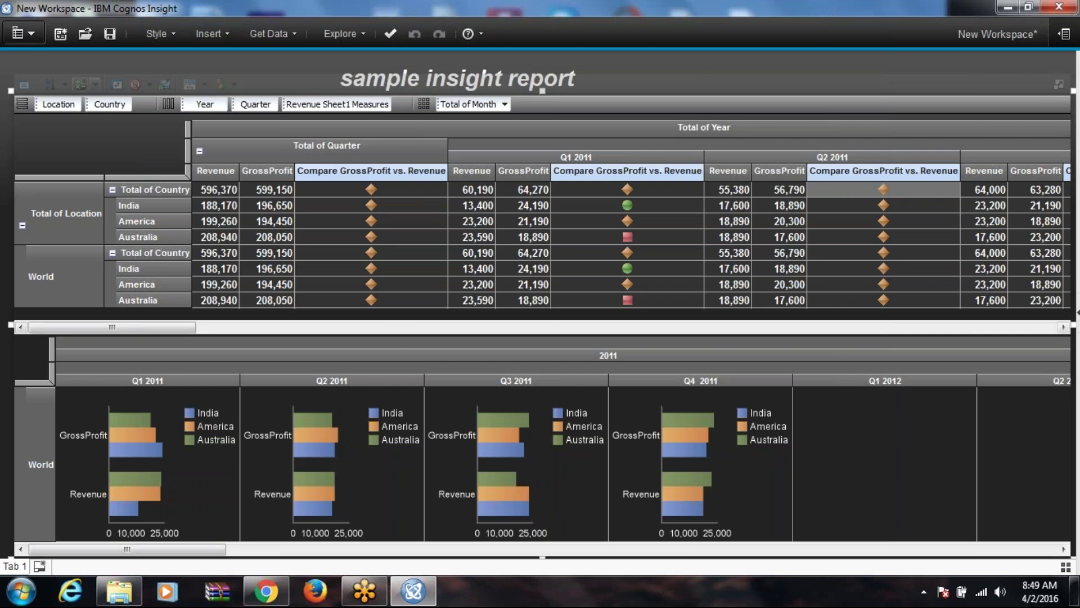
# Step: Freeze the crosstab's row headers and nudge the report widget slightly
pyautogui.click(34, 85)
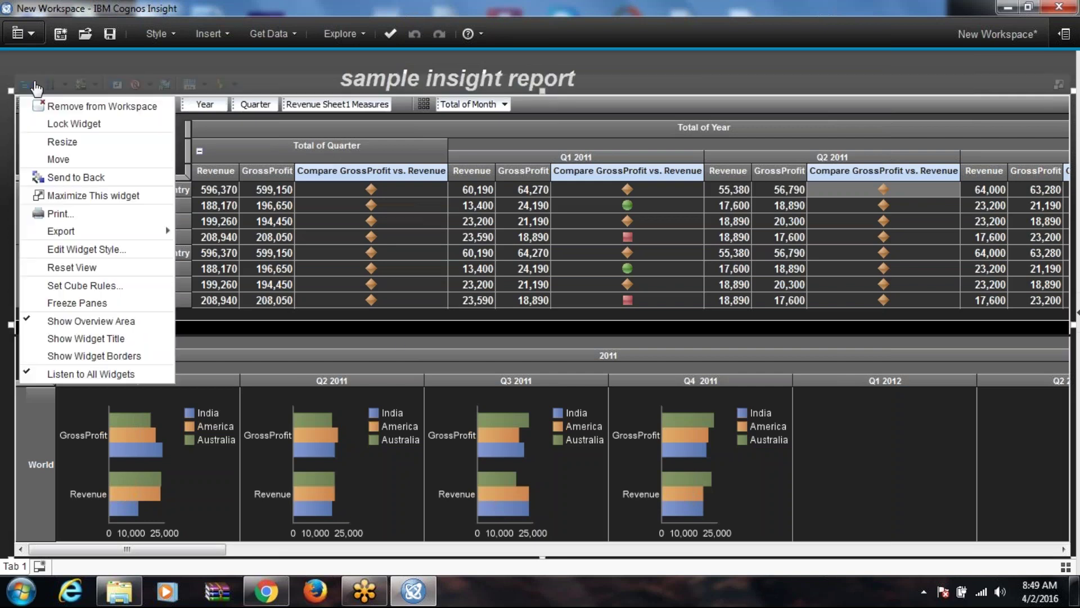
pyautogui.click(83, 305)
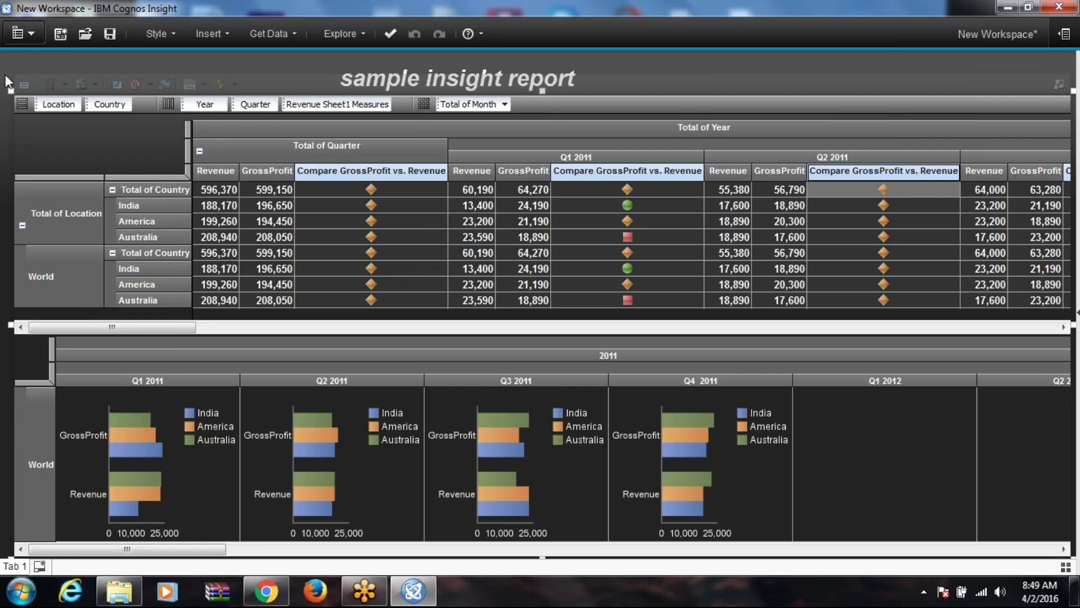
pyautogui.moveTo(15, 117)
pyautogui.mouseDown()
pyautogui.moveTo(48, 133)
pyautogui.moveTo(17, 114)
pyautogui.mouseUp()
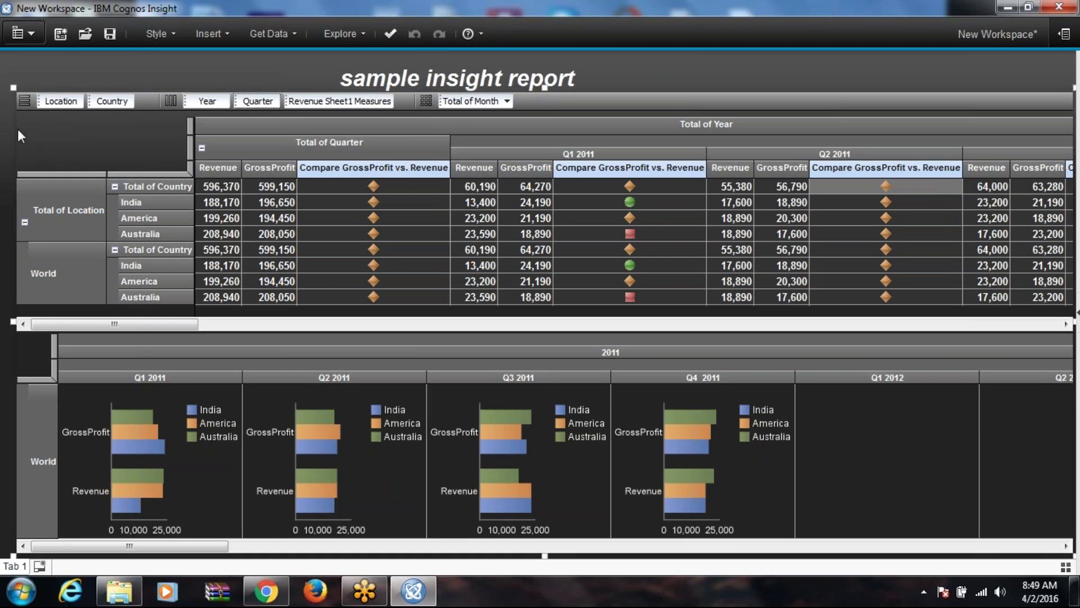
# Step: Unfreeze the crosstab panes and reposition the widget below the report title
pyautogui.click(26, 99)
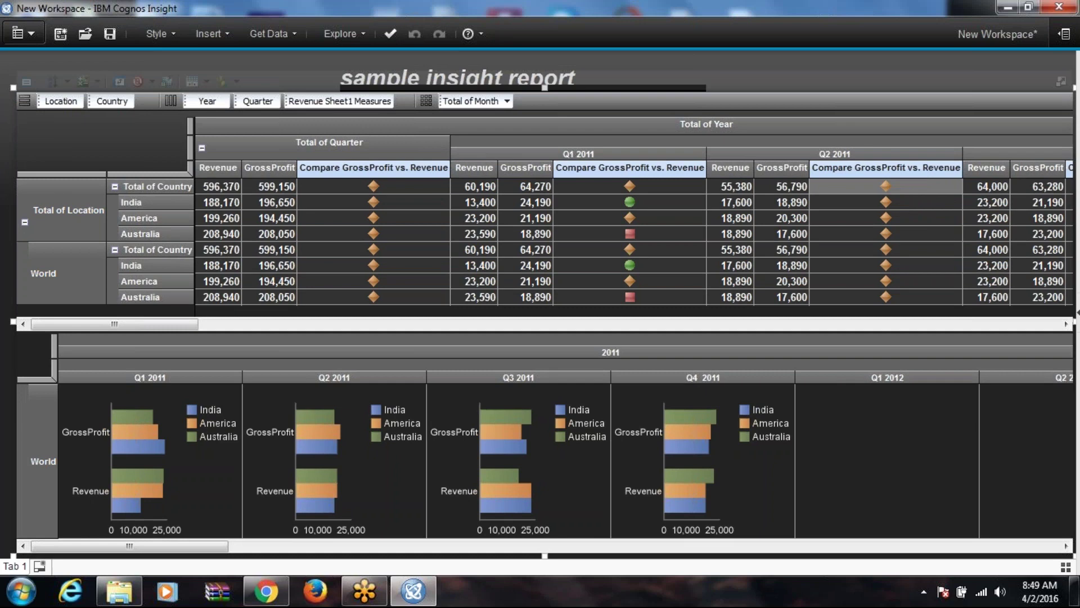
pyautogui.click(33, 84)
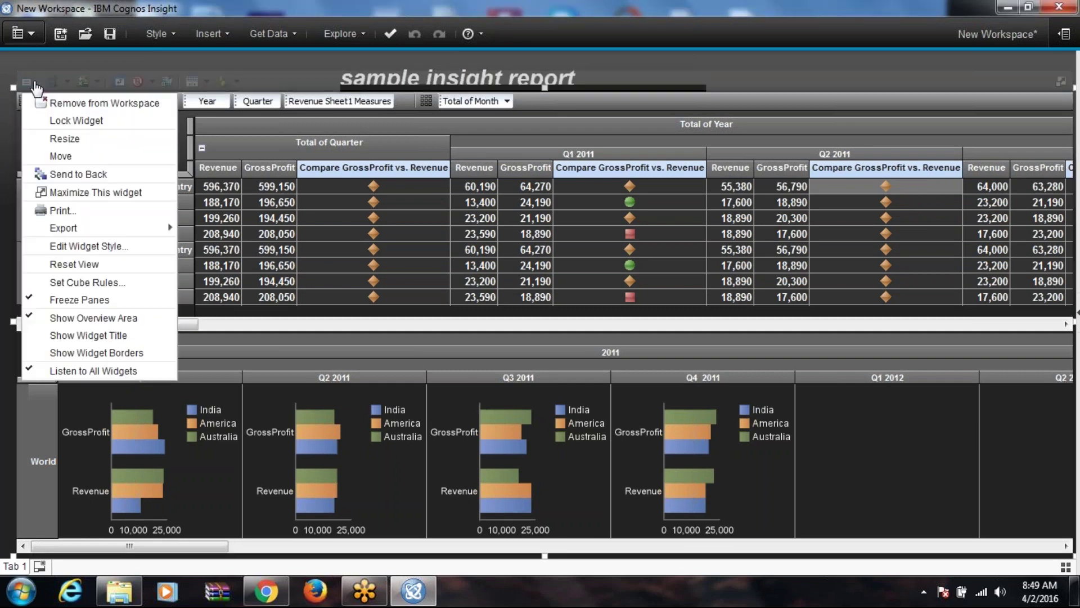
pyautogui.click(79, 301)
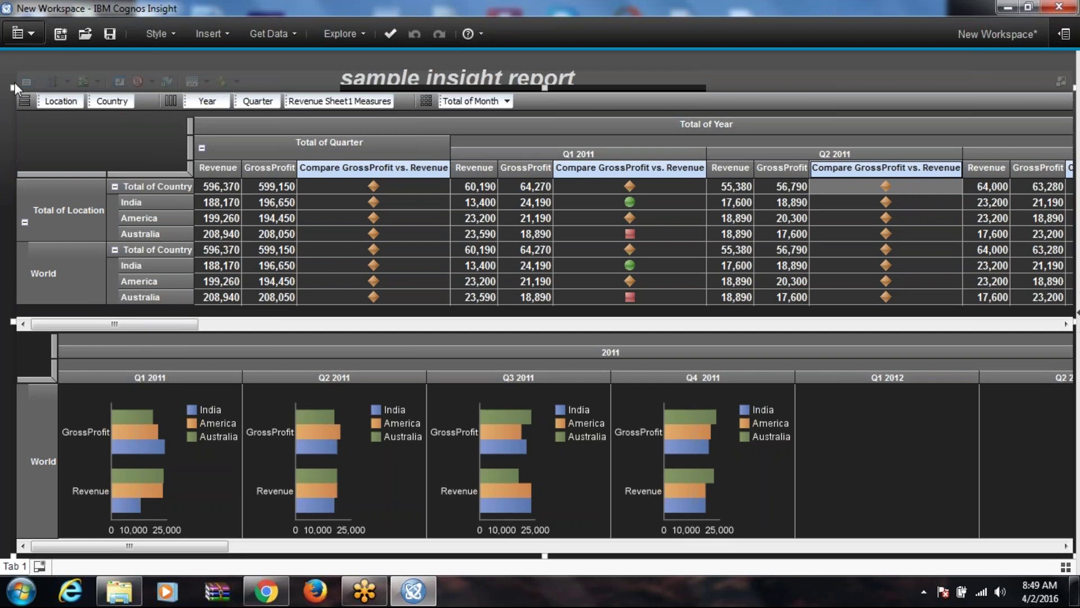
pyautogui.moveTo(17, 94); pyautogui.dragTo(81, 146)
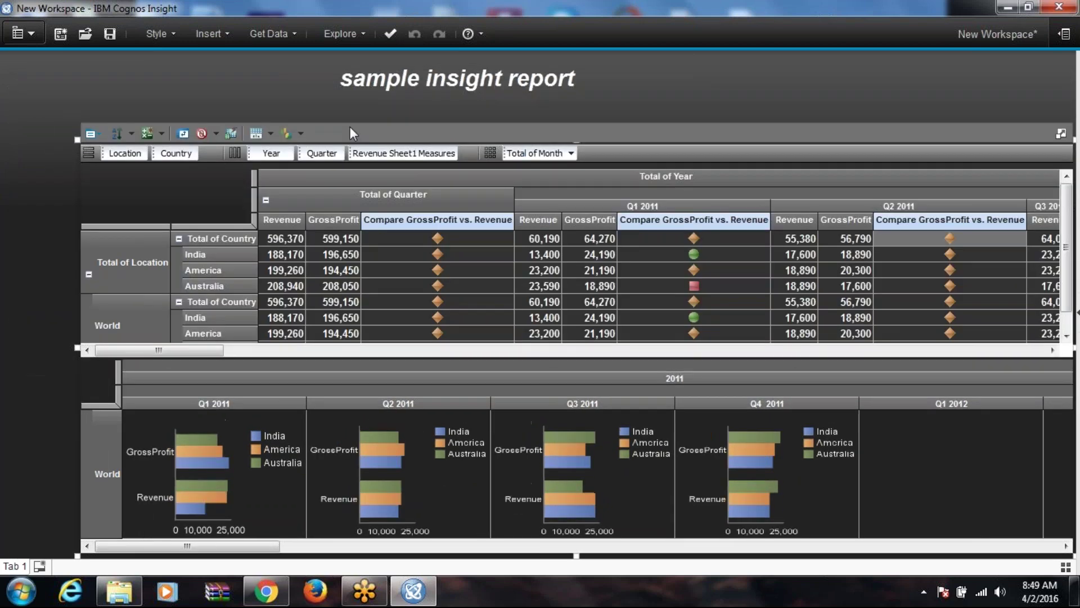
pyautogui.moveTo(351, 131); pyautogui.dragTo(292, 97)
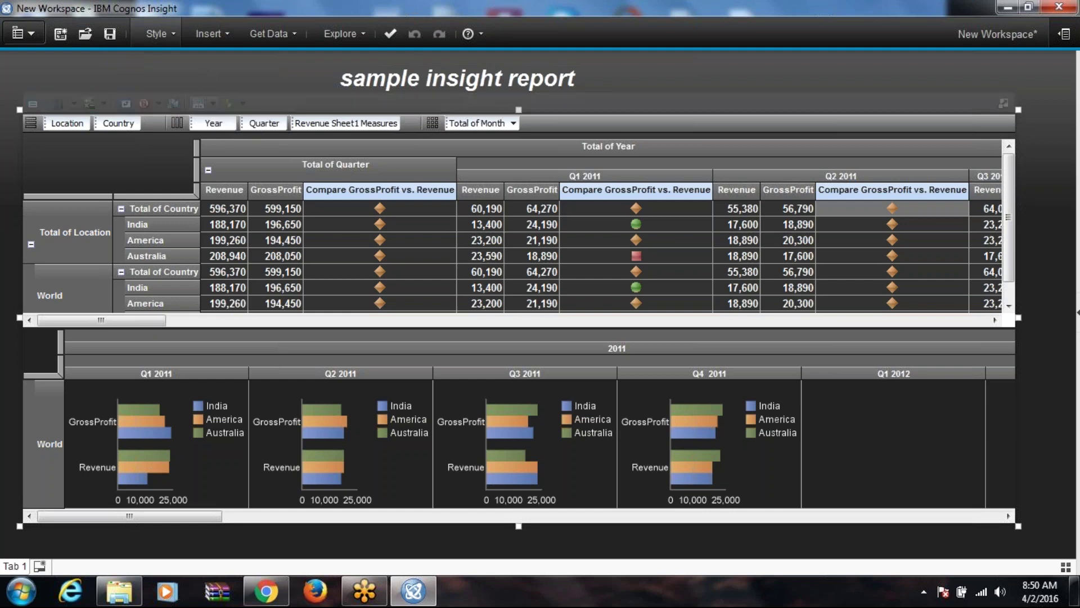
# Step: Look at the workspace style options and application menu, then dismiss both
pyautogui.click(157, 34)
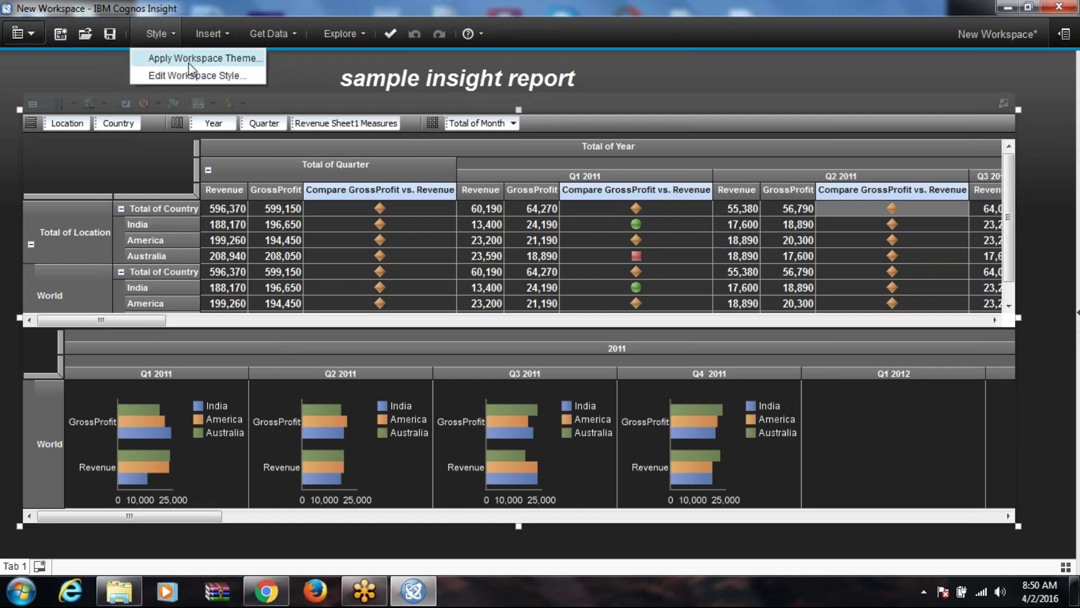
pyautogui.click(771, 86)
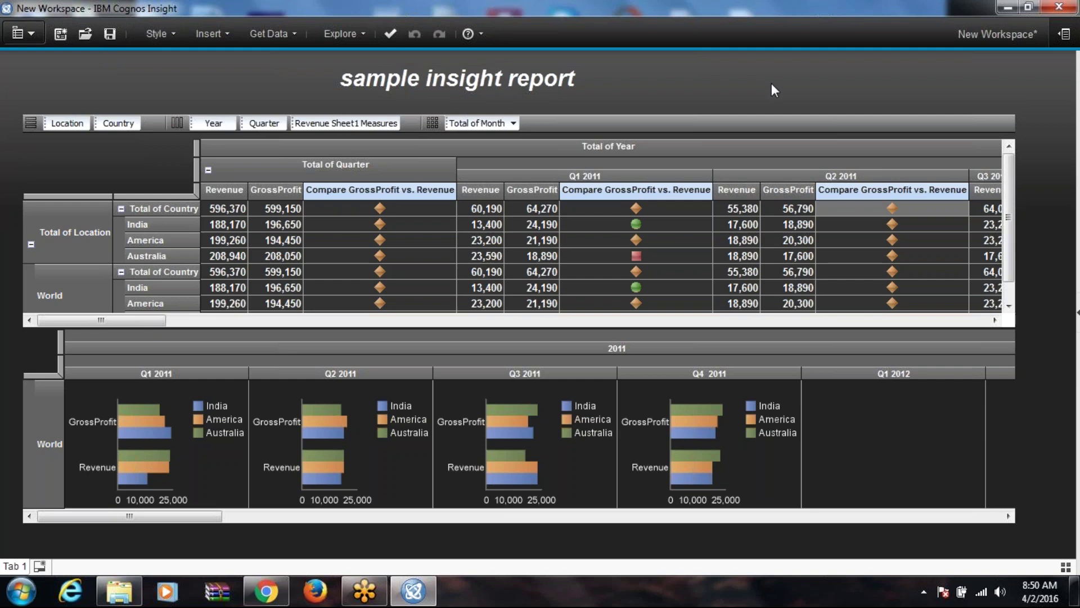
pyautogui.click(31, 35)
pyautogui.click(211, 66)
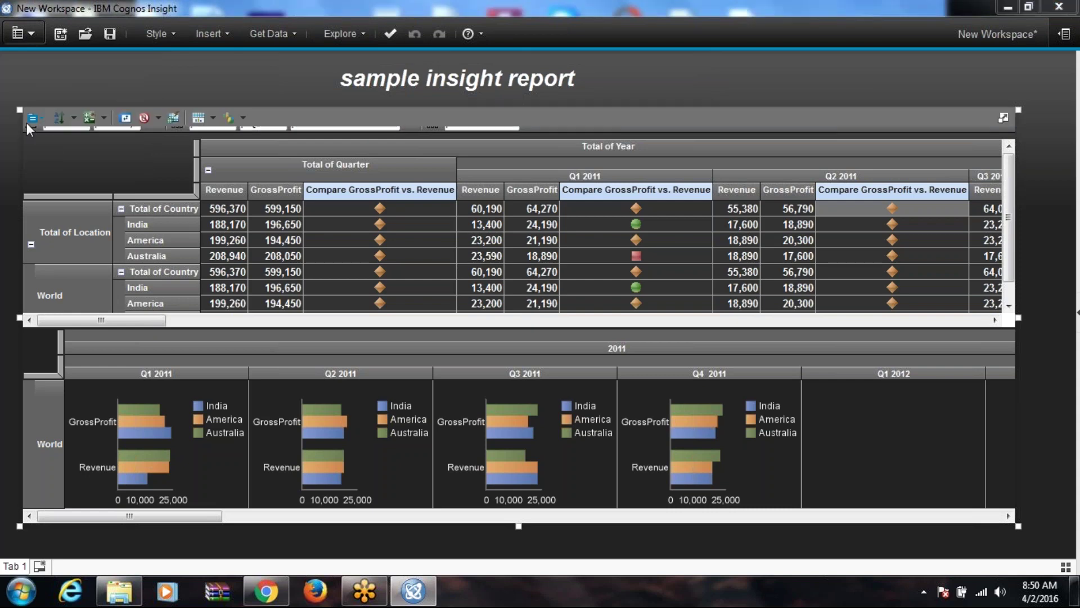
# Step: Toggle the crosstab's overview area off and back on, twice
pyautogui.click(32, 122)
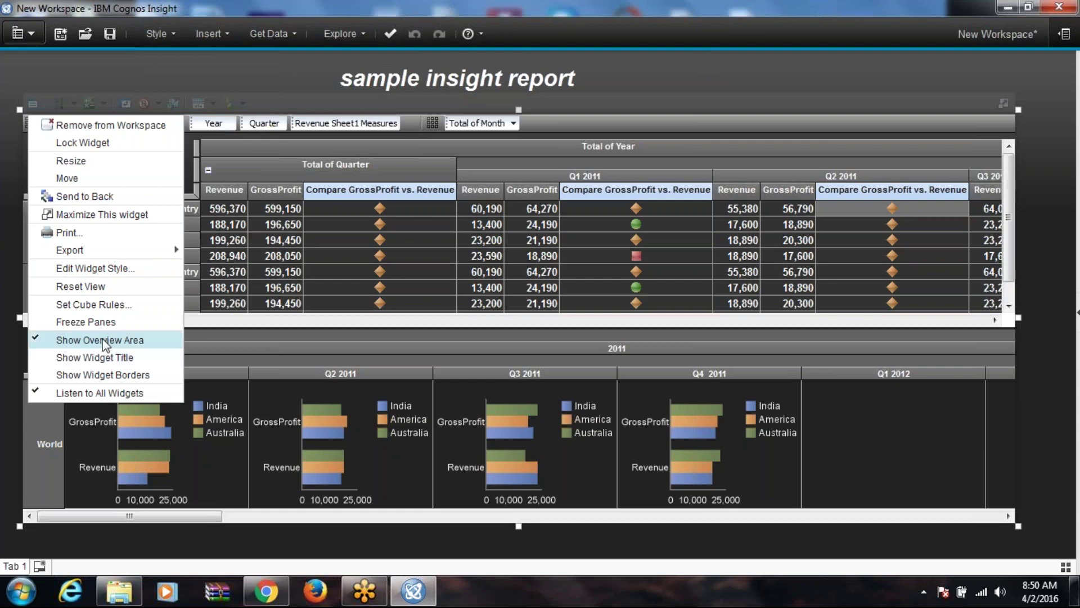
pyautogui.click(101, 341)
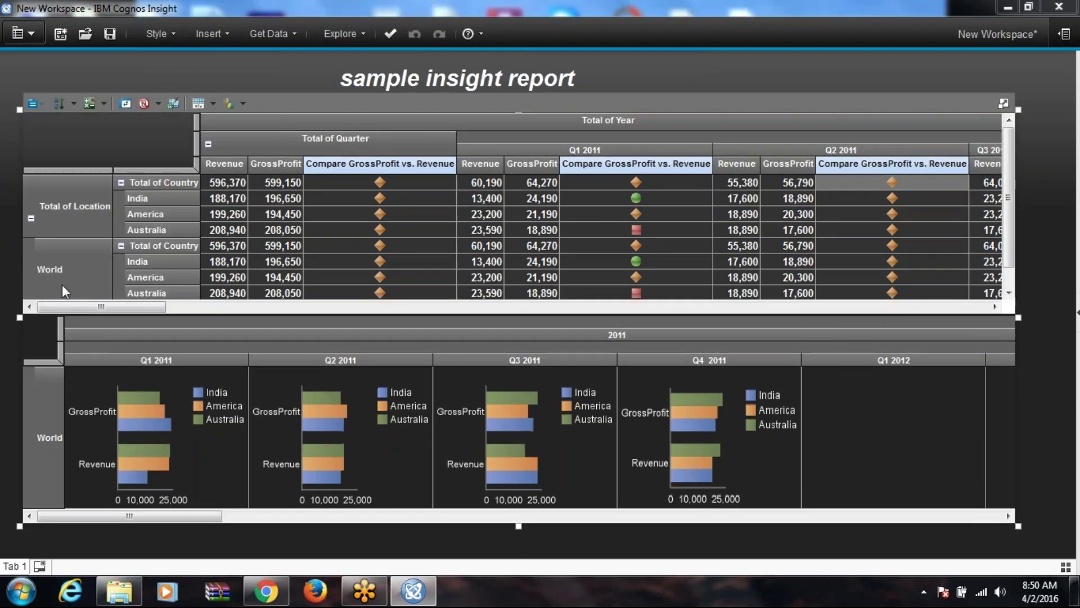
pyautogui.click(33, 104)
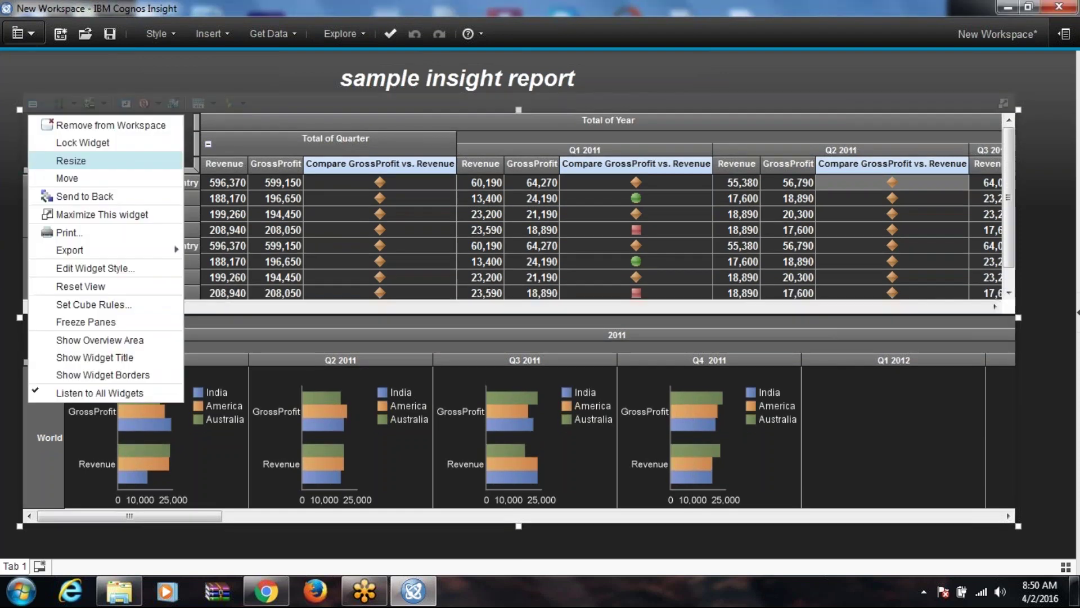
pyautogui.click(85, 340)
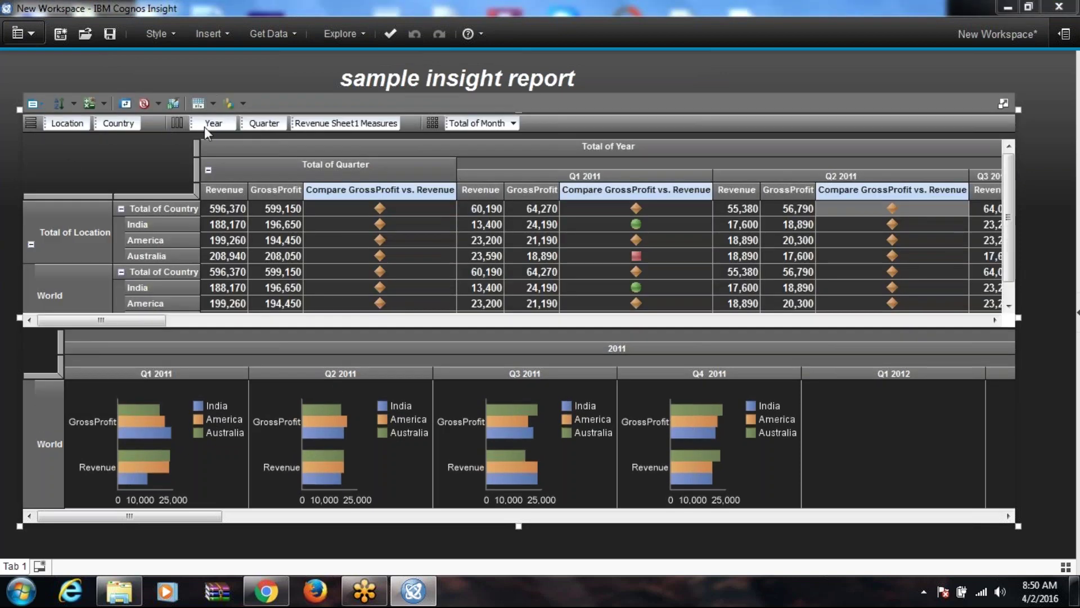
pyautogui.click(33, 104)
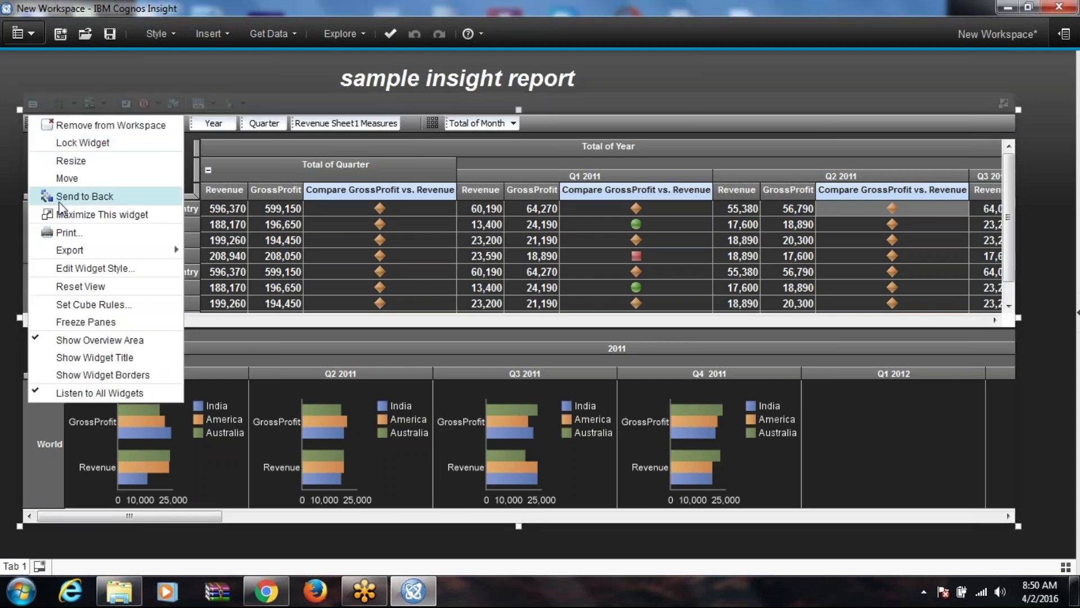
pyautogui.click(63, 332)
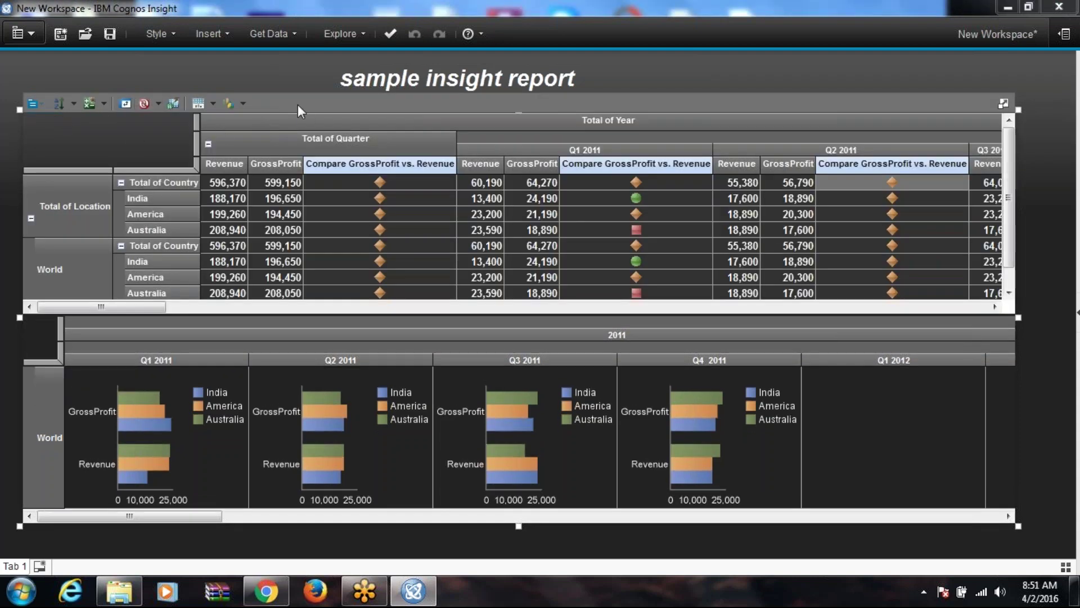
pyautogui.click(32, 104)
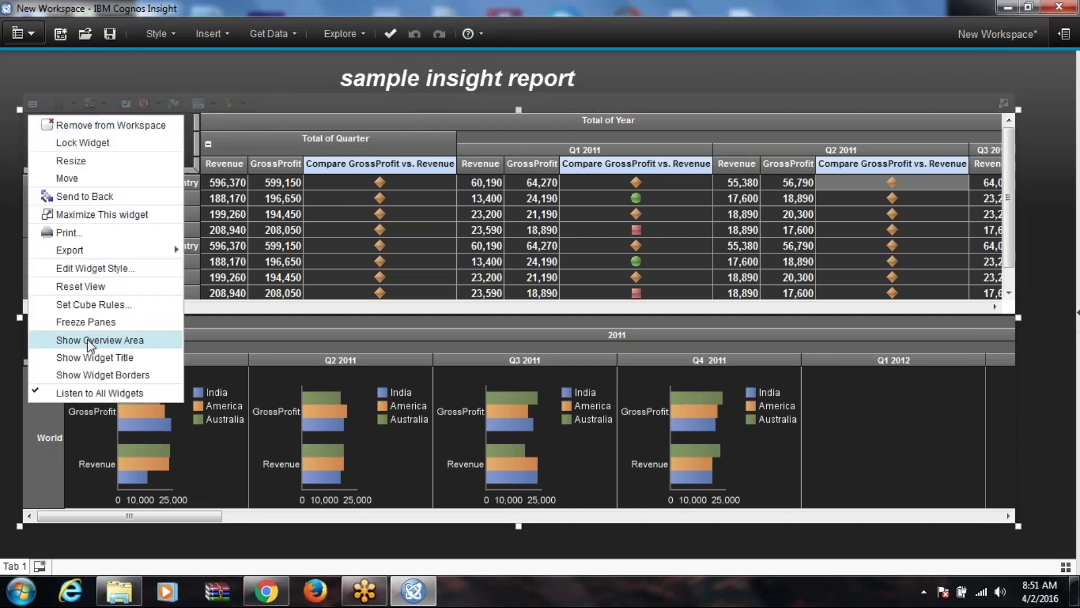
pyautogui.click(86, 339)
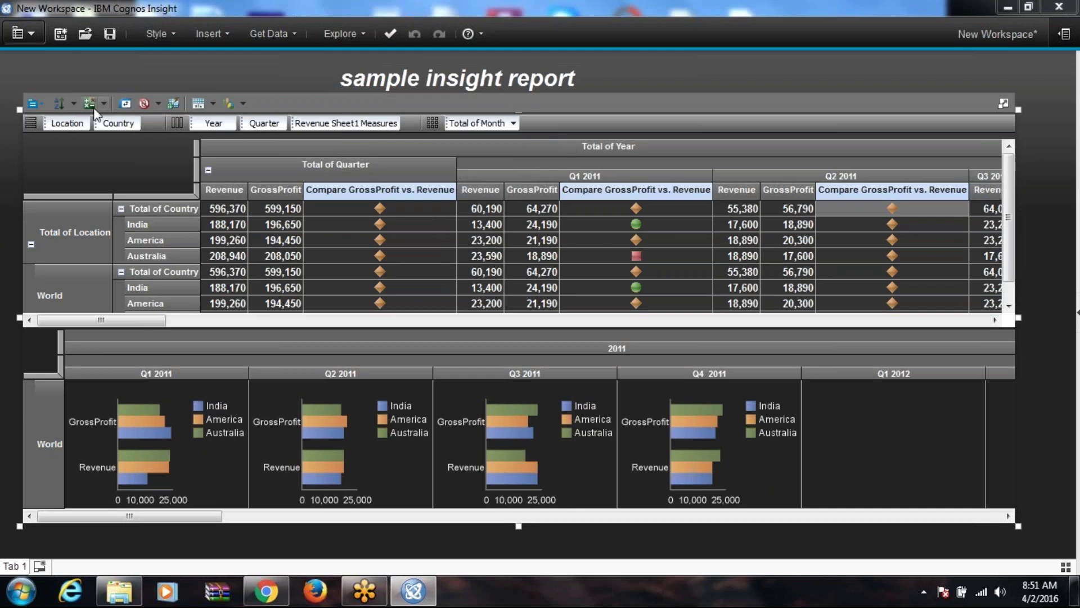
# Step: Show the widget title Revenue Sheet1 and the widget borders
pyautogui.click(33, 103)
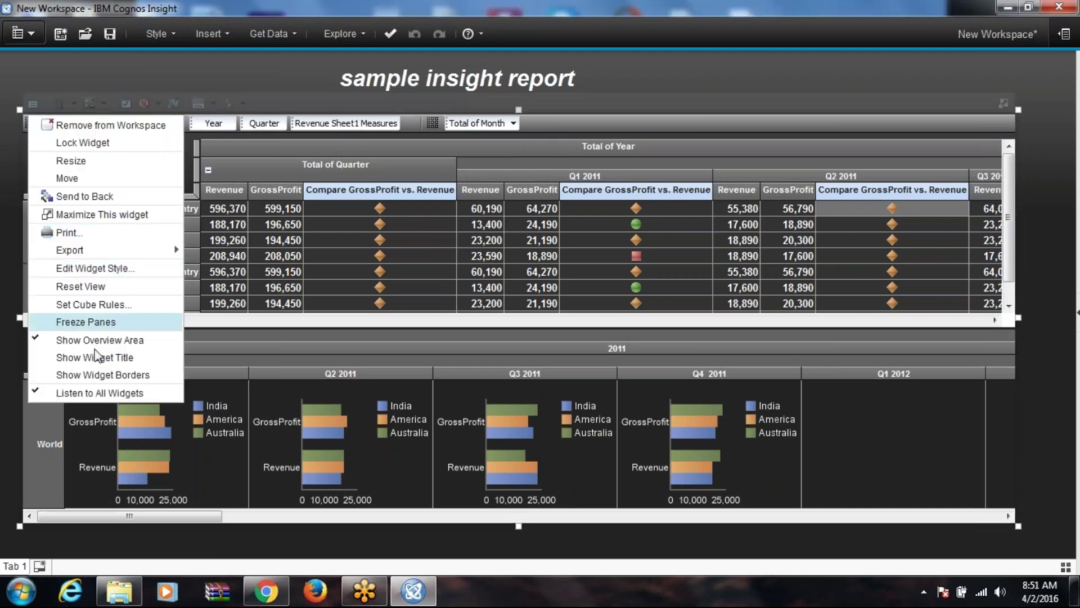
pyautogui.click(61, 358)
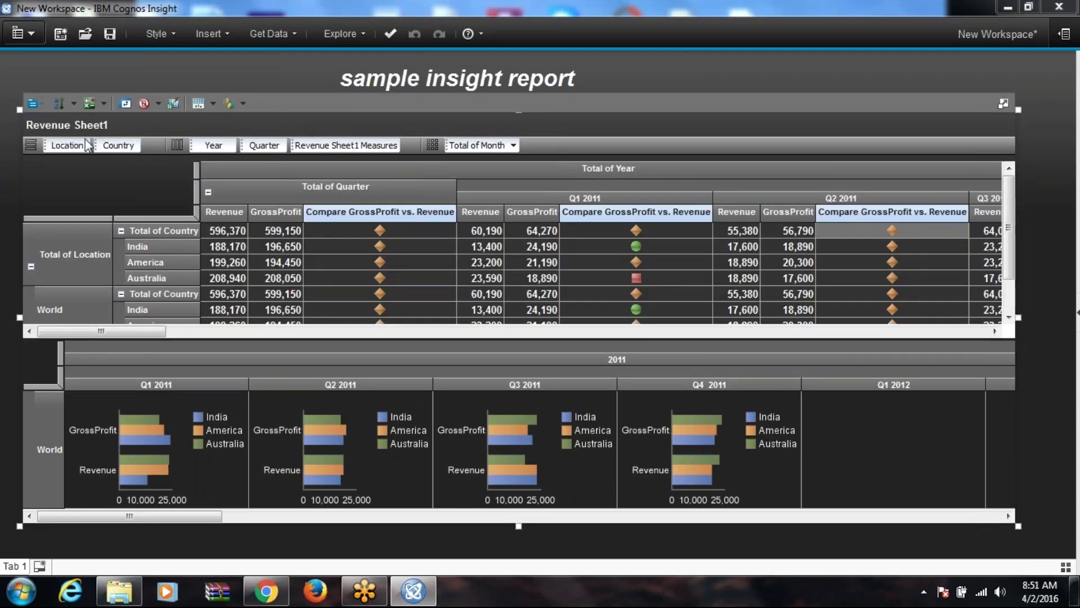
pyautogui.click(43, 105)
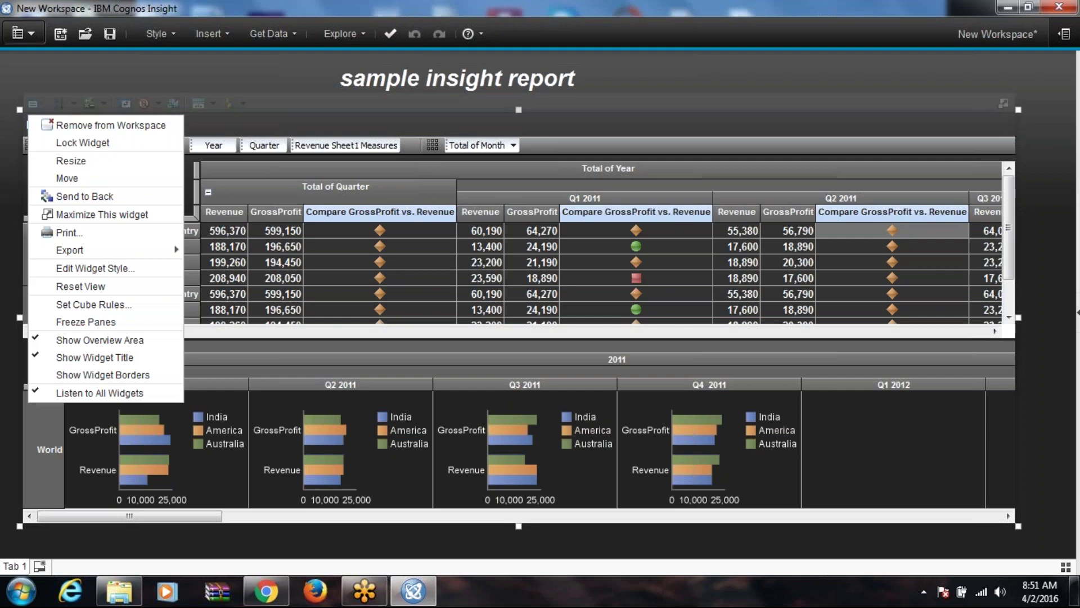
pyautogui.click(80, 377)
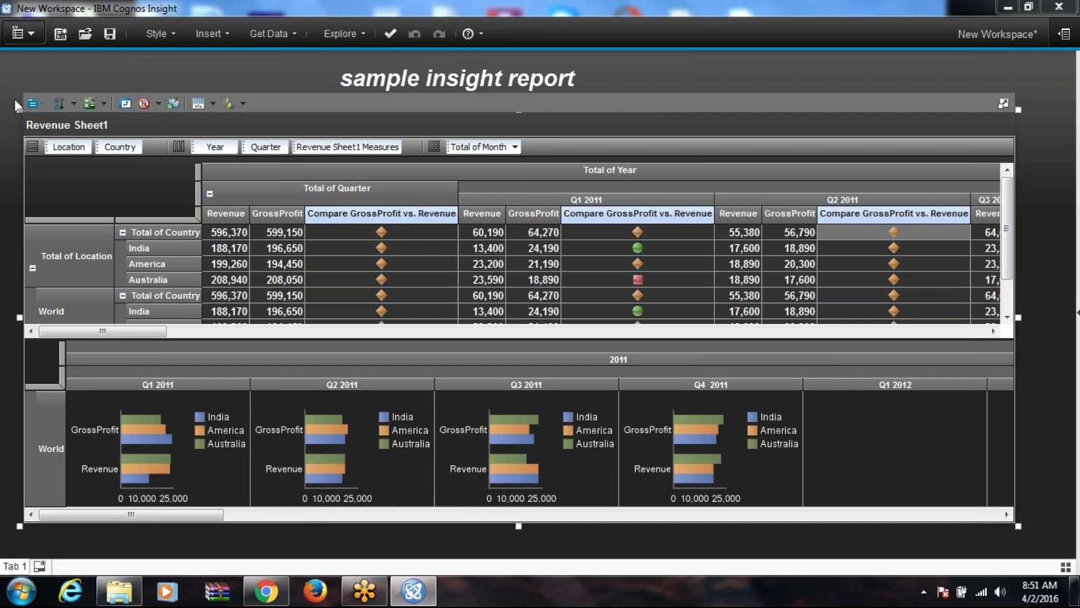
pyautogui.click(34, 104)
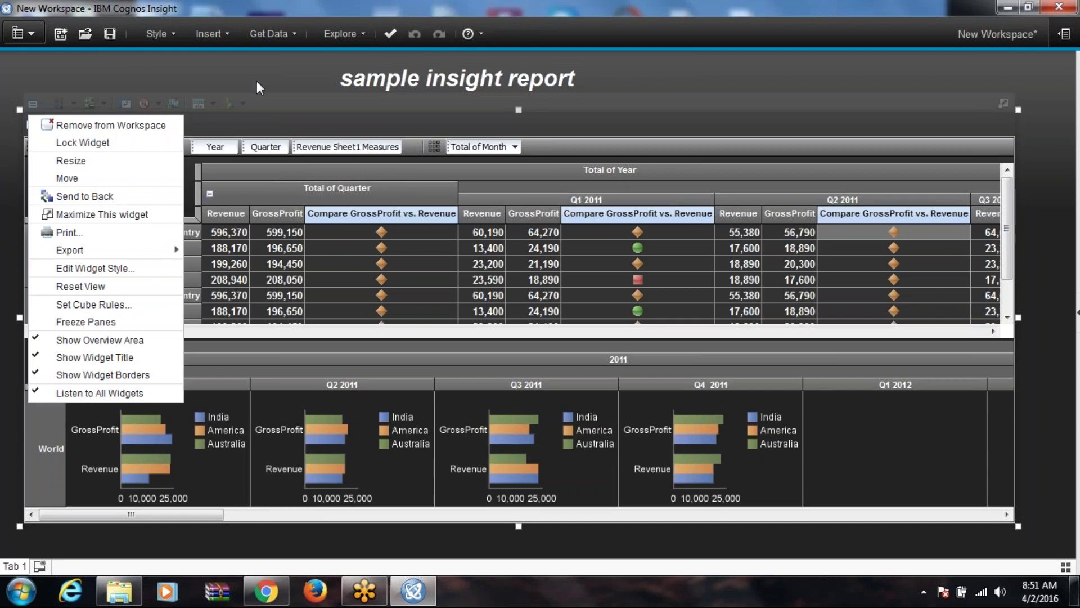
pyautogui.click(259, 63)
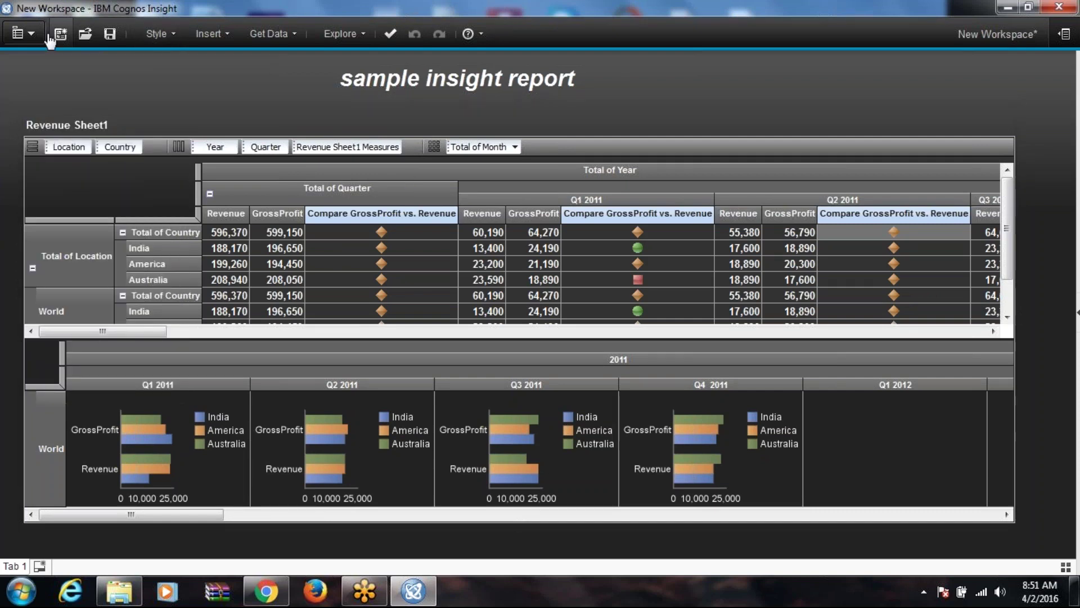
# Step: Start sharing the workspace, saving it first as Archana.cdd when prompted
pyautogui.click(29, 34)
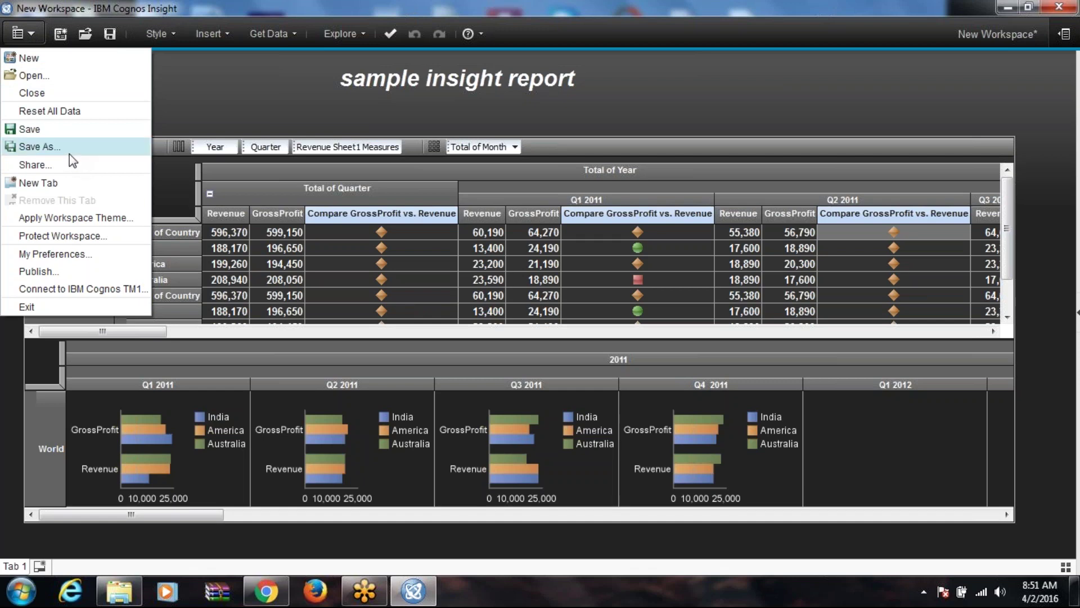
pyautogui.click(63, 168)
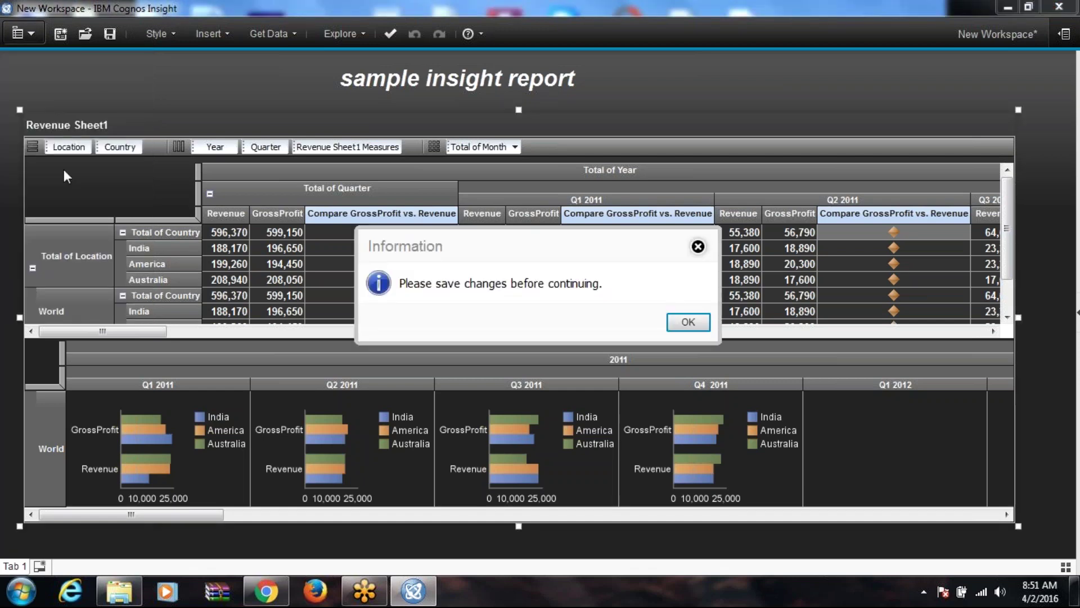
pyautogui.click(684, 322)
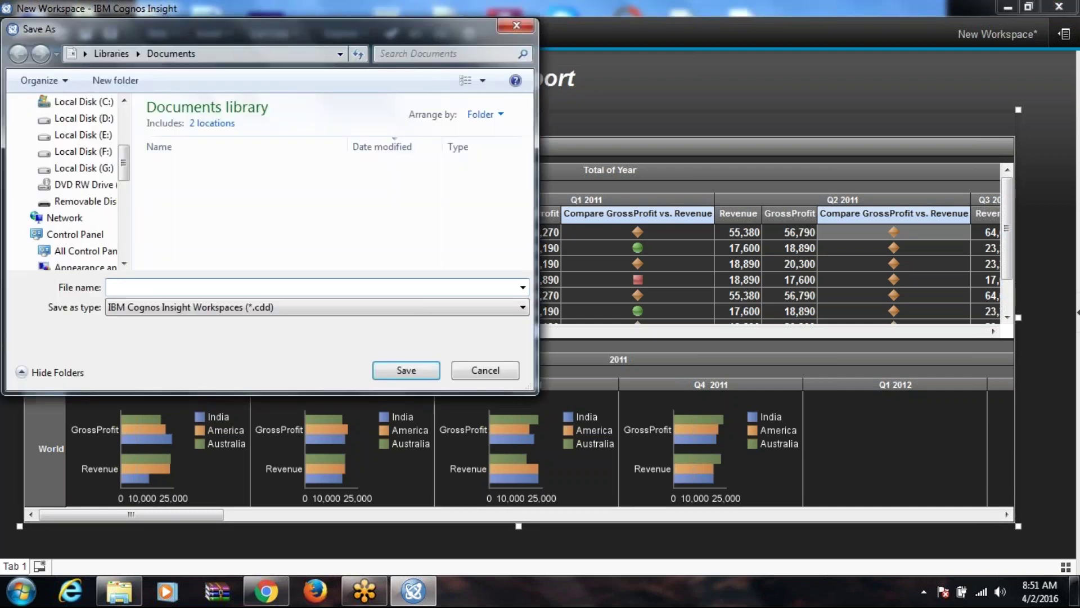
pyautogui.write('Arv')
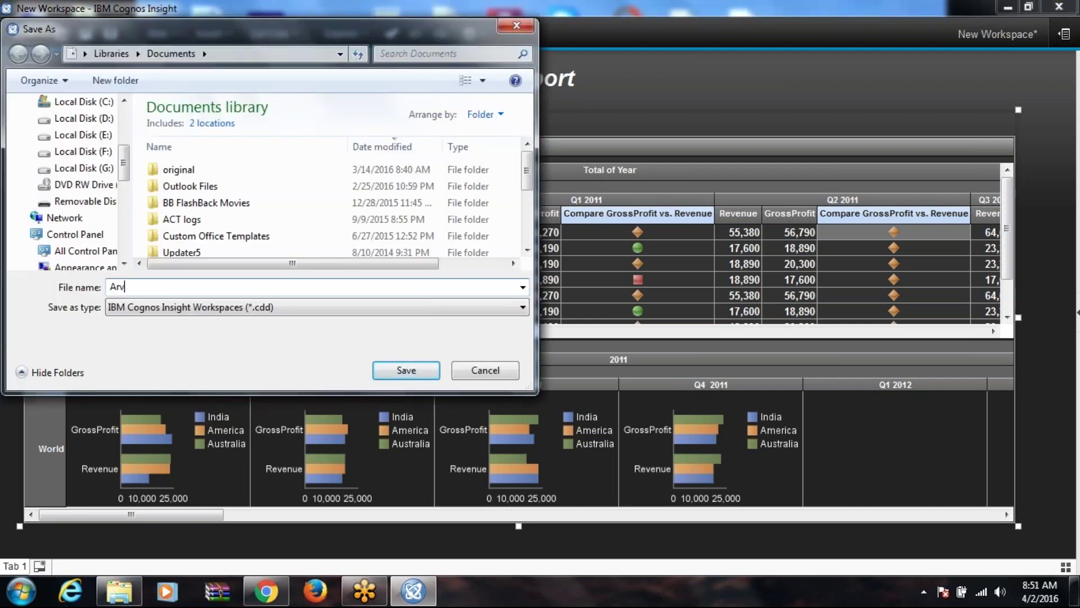
pyautogui.write('hana')
pyautogui.click(405, 371)
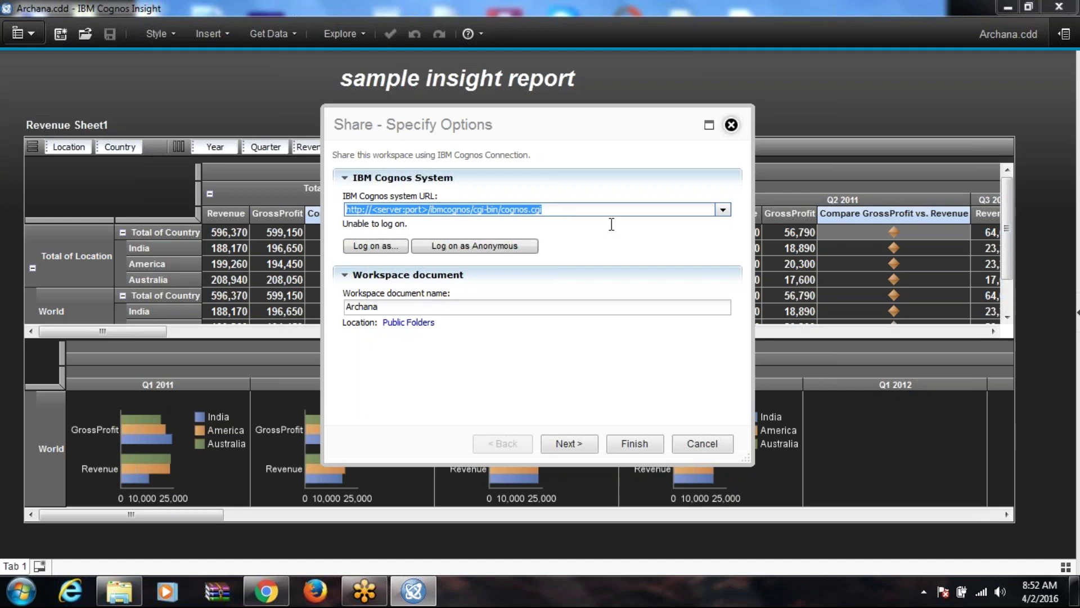
# Step: Select the Cognos system URL in Share options, then cancel without sharing
pyautogui.click(538, 208)
pyautogui.moveTo(543, 209); pyautogui.dragTo(338, 211)
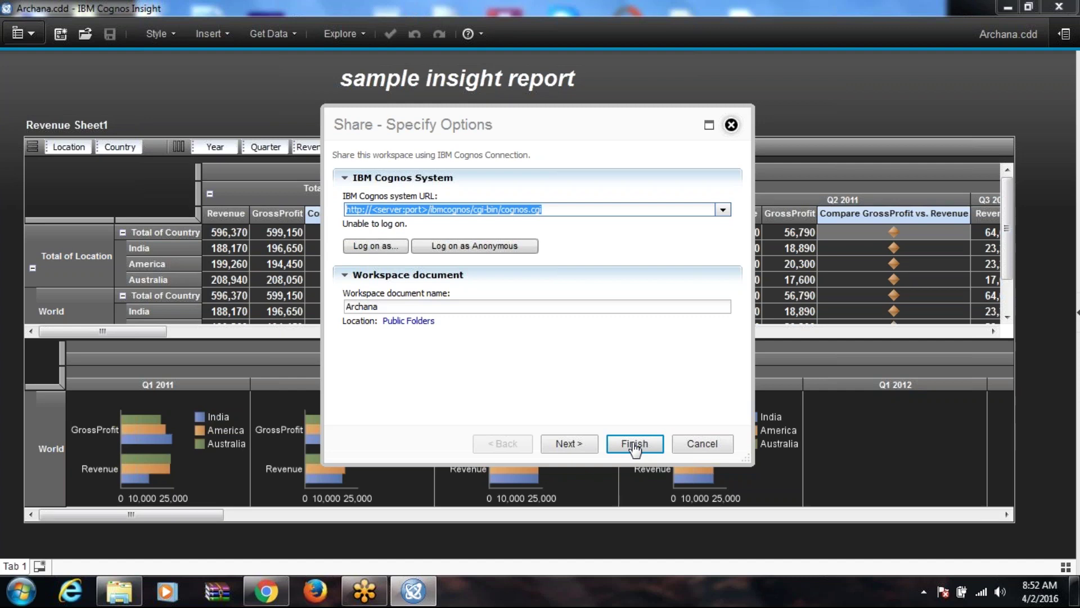
pyautogui.click(583, 209)
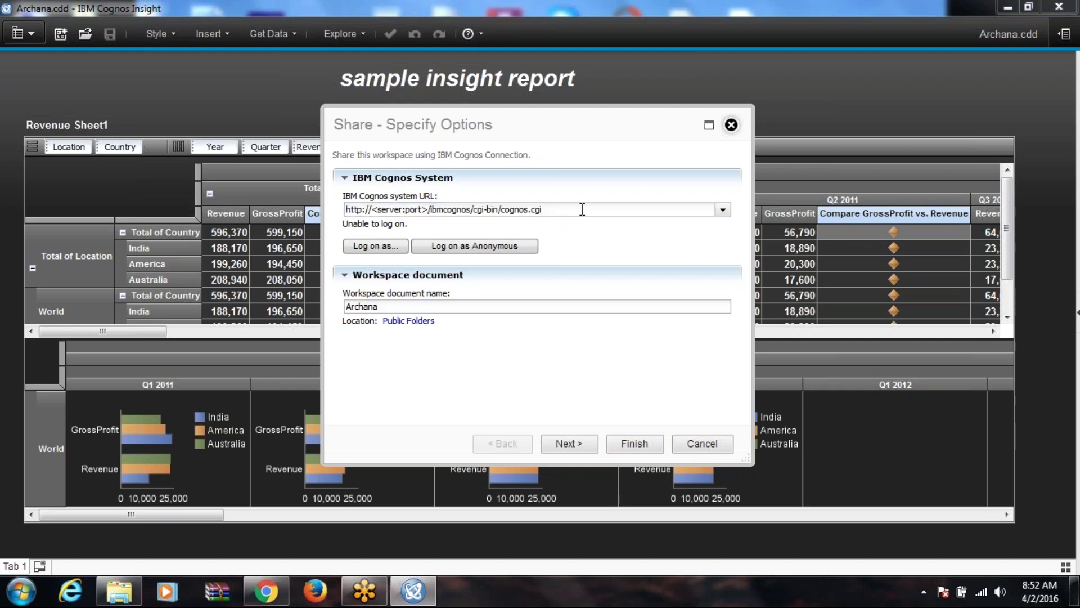
pyautogui.moveTo(582, 209); pyautogui.dragTo(334, 209)
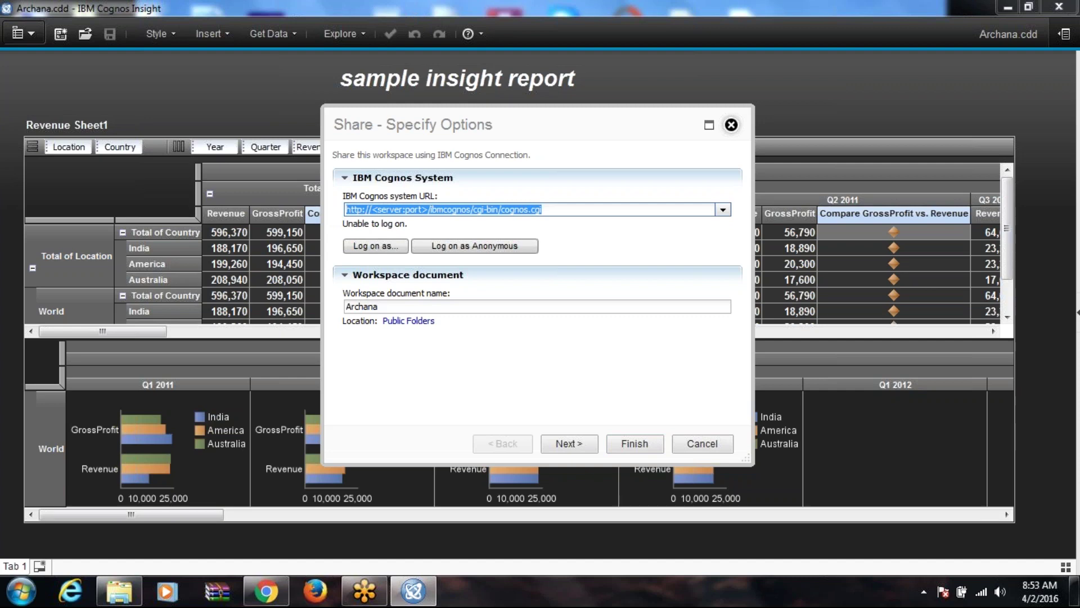
pyautogui.click(702, 443)
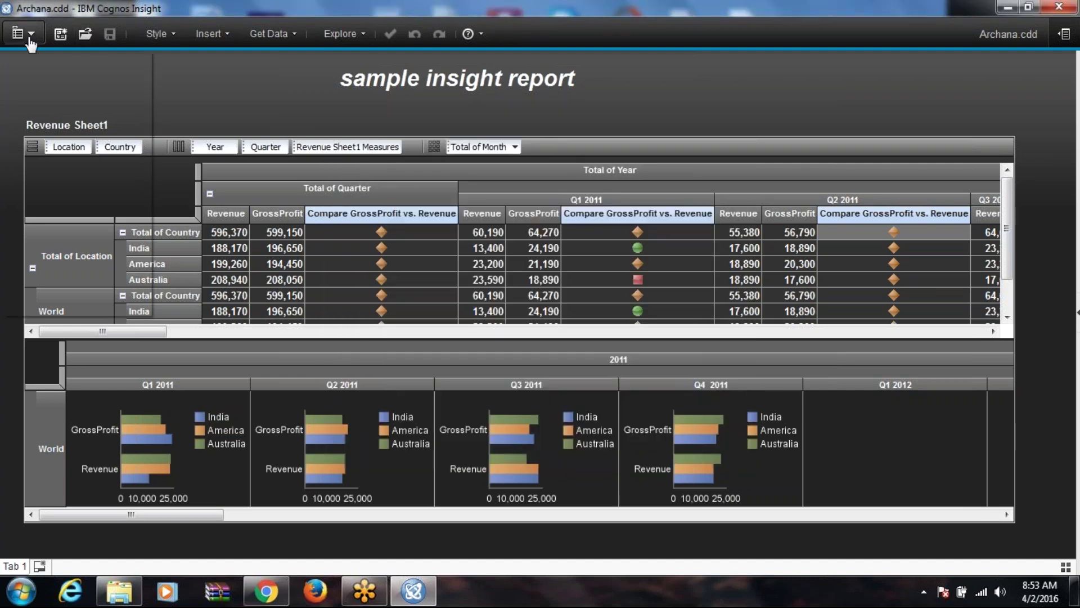
pyautogui.click(28, 38)
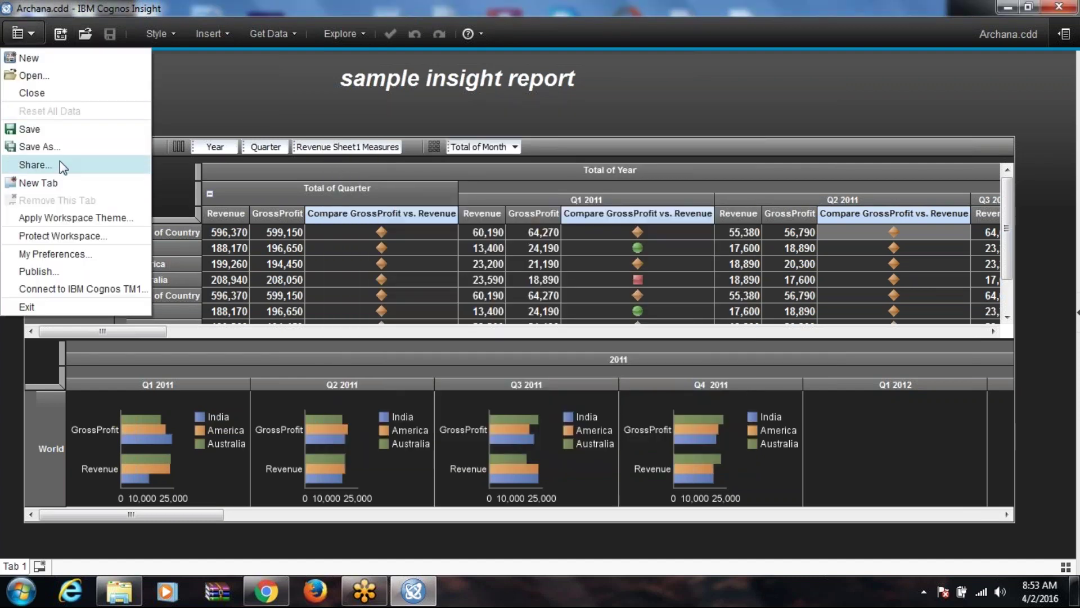
# Step: Begin publishing the workspace to a central TM1 server, then view TM1 Applications in Chrome
pyautogui.click(56, 270)
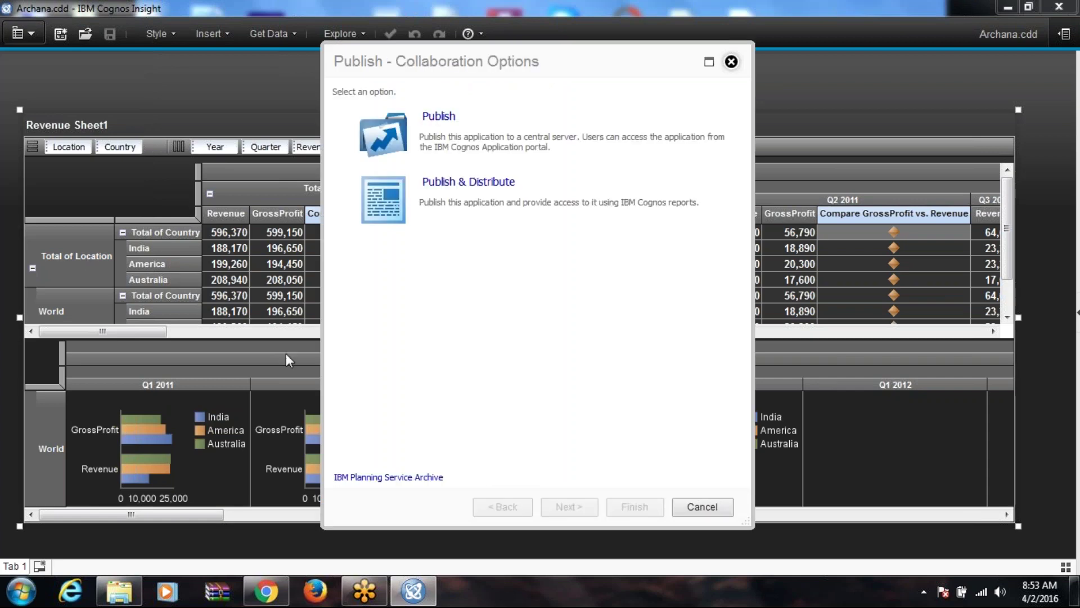
pyautogui.click(449, 123)
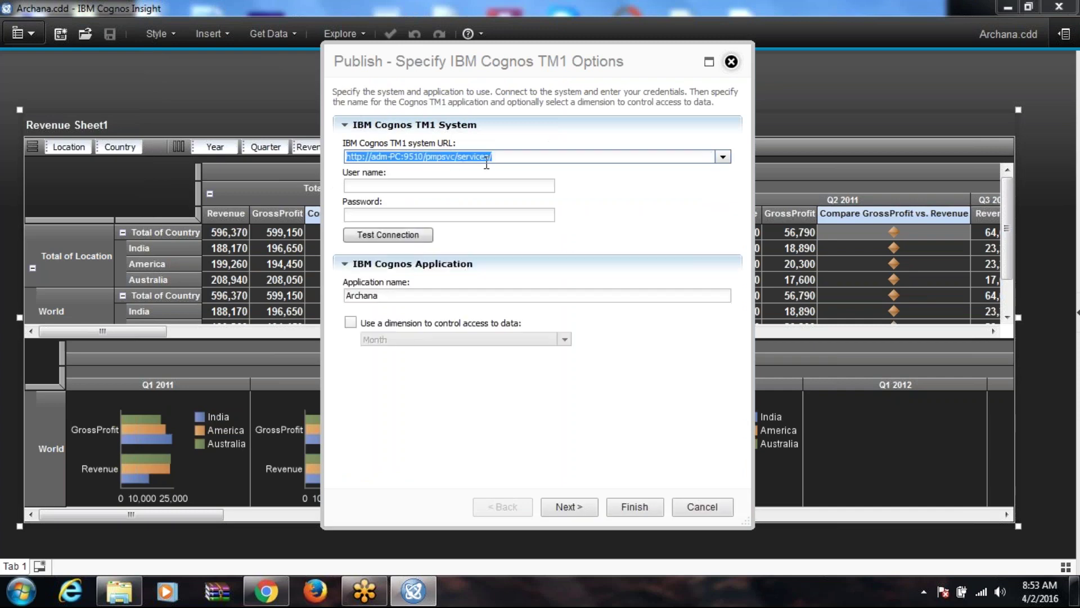
pyautogui.click(266, 590)
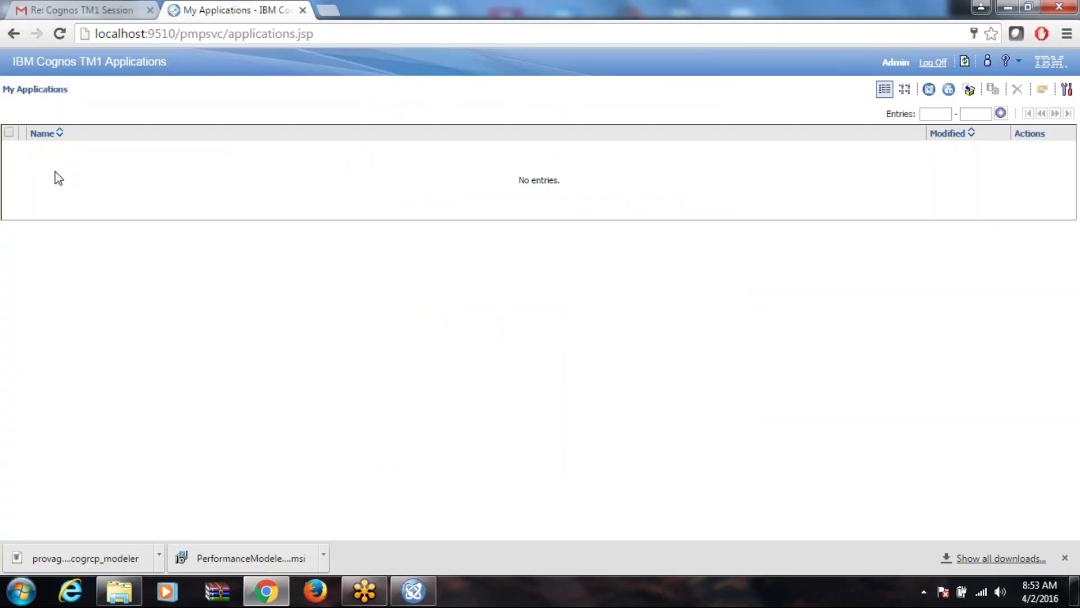
# Step: Confirm My Applications is still empty, then cancel the Publish dialog in Cognos Insight
pyautogui.click(314, 34)
pyautogui.hotkey('alt', 'Tab')
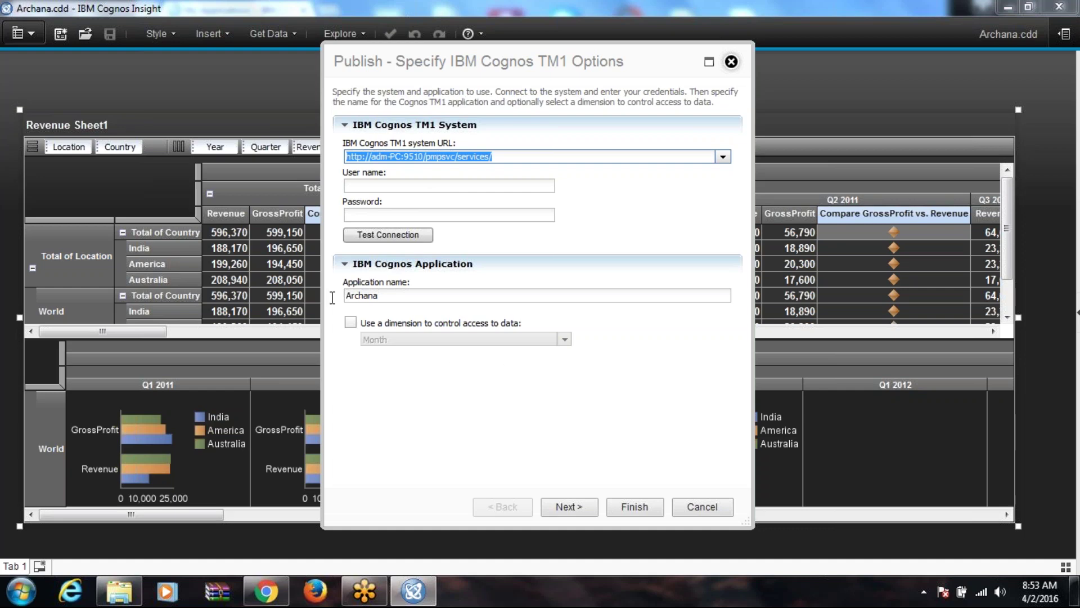
pyautogui.hotkey('alt', 'Tab')
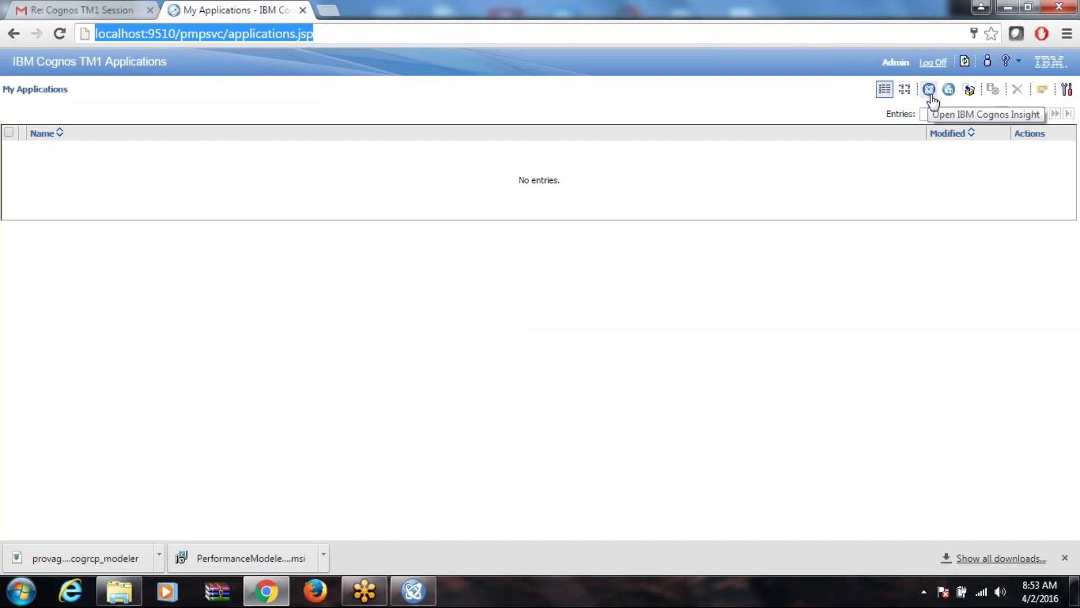
pyautogui.hotkey('alt', 'Tab')
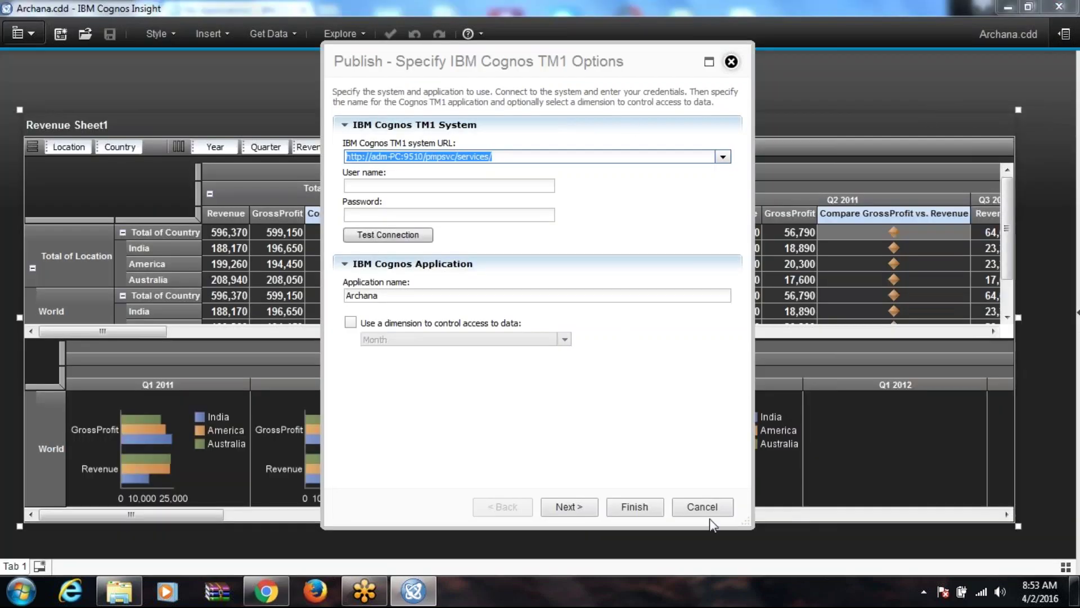
pyautogui.click(712, 515)
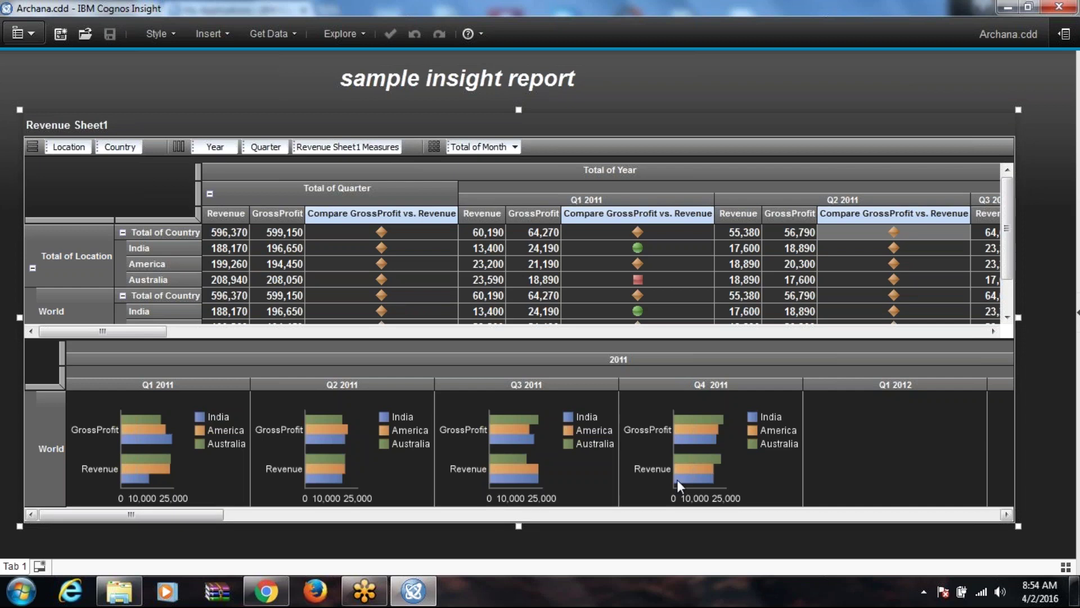
# Step: Return to Cognos Insight and choose to protect the Archana workspace with a password
pyautogui.click(413, 590)
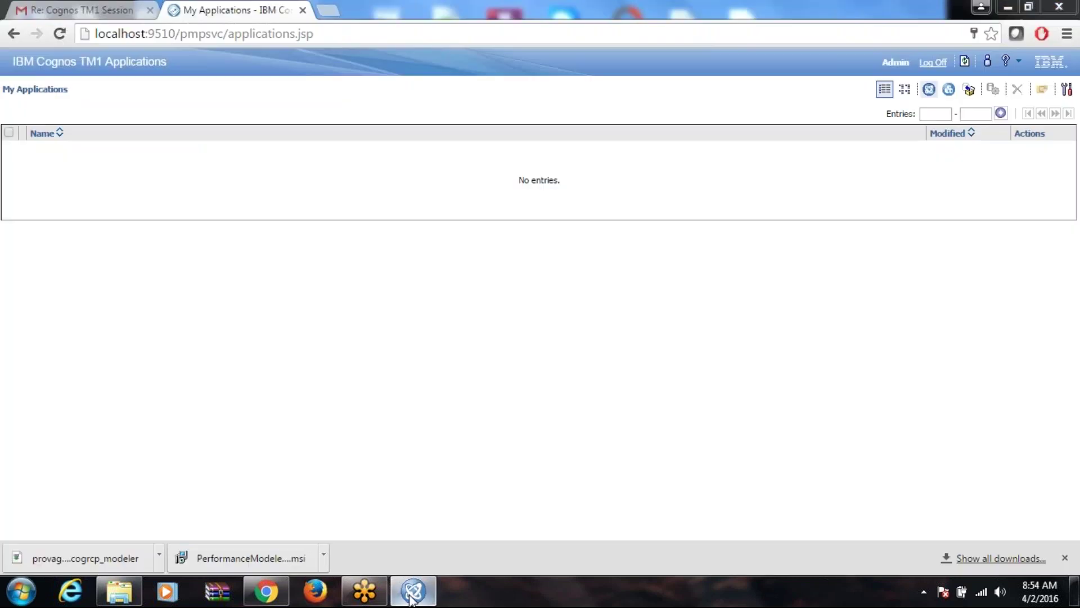
pyautogui.click(412, 591)
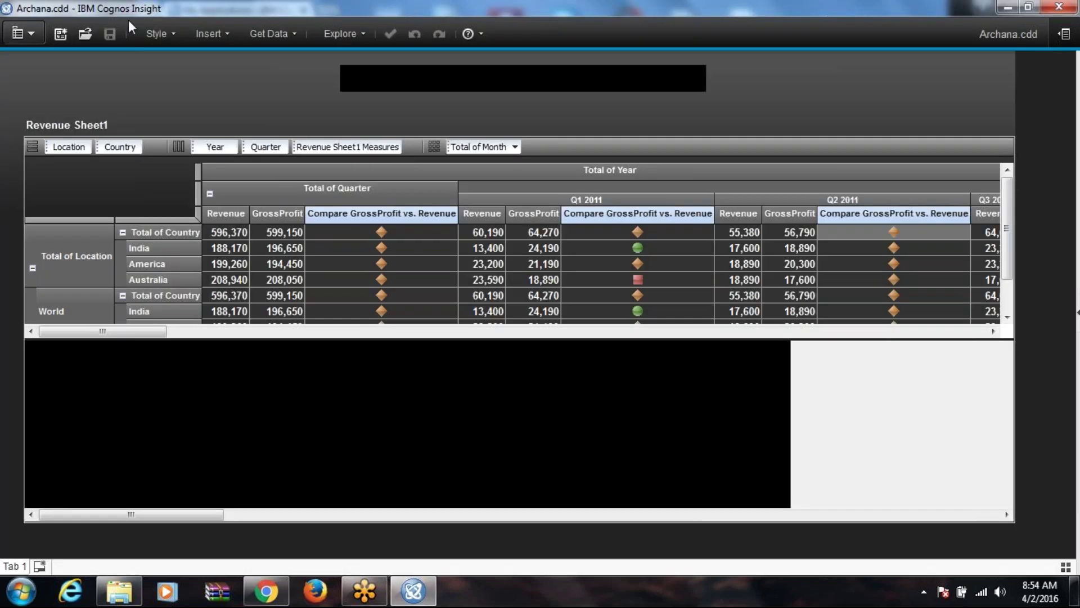
pyautogui.click(24, 33)
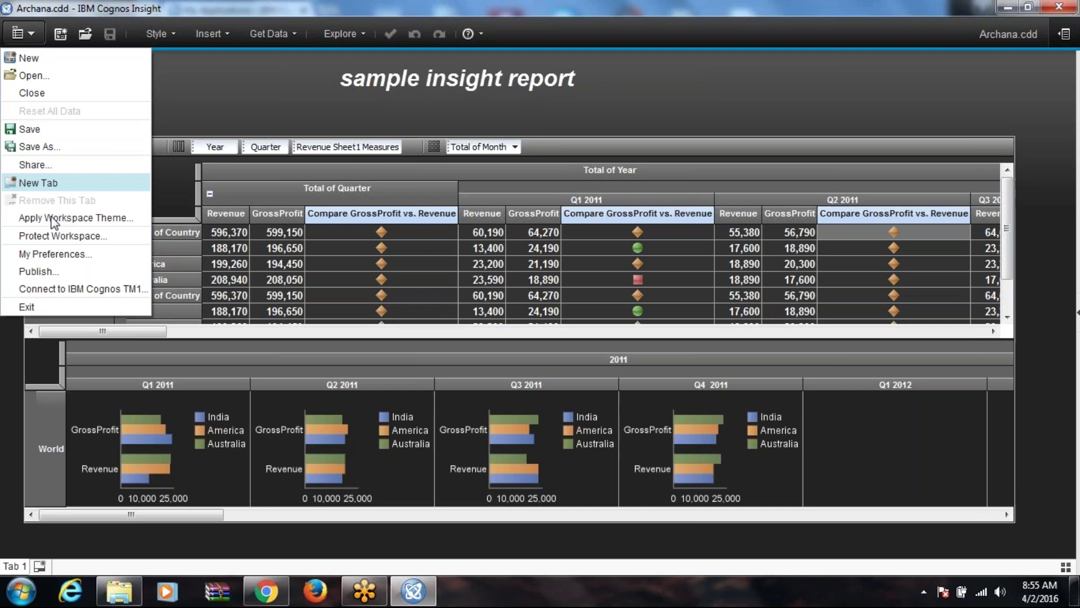
pyautogui.click(66, 236)
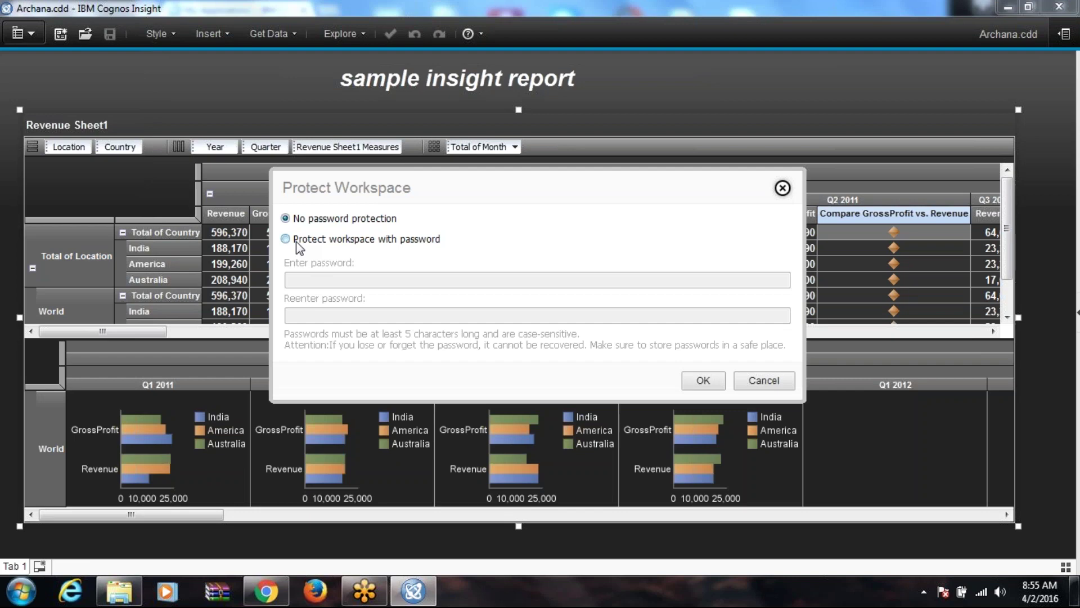
pyautogui.click(296, 241)
# Step: Enter and confirm the workspace password, then save the protected workspace
pyautogui.write('*****')
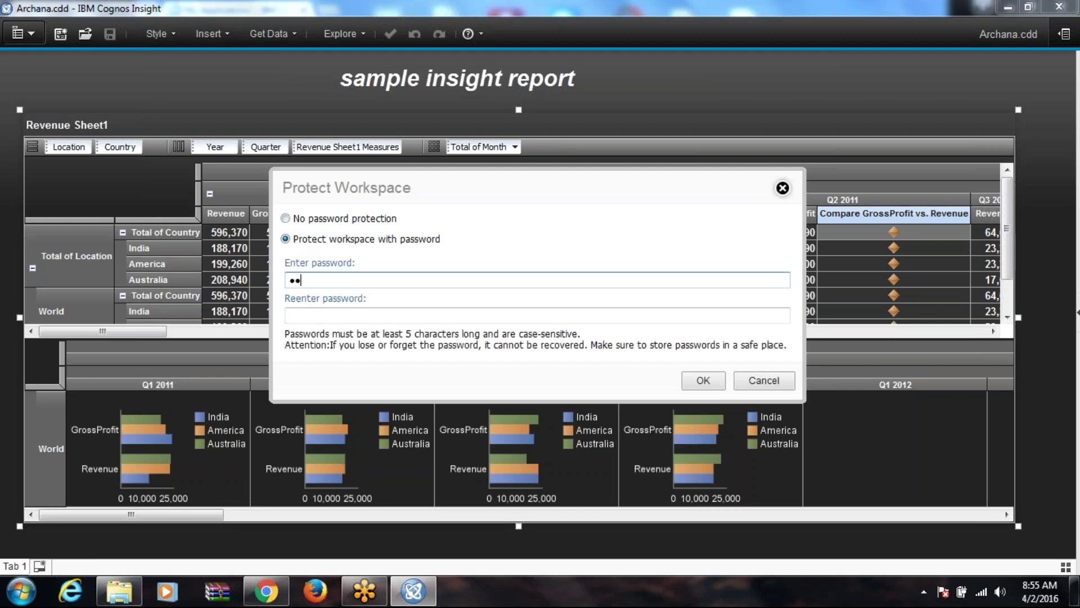
pyautogui.press('BackSpace')
pyautogui.press('BackSpace')
pyautogui.press('BackSpace')
pyautogui.press('BackSpace')
pyautogui.press('BackSpace')
pyautogui.write('*******')
pyautogui.click(290, 315)
pyautogui.write('*****')
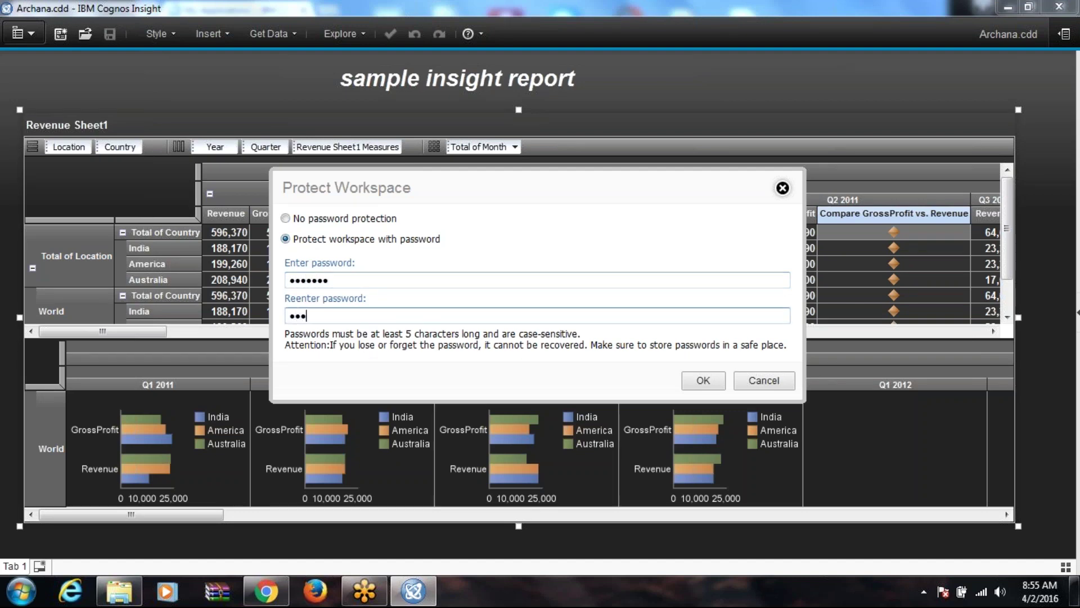
pyautogui.write('**')
pyautogui.click(702, 380)
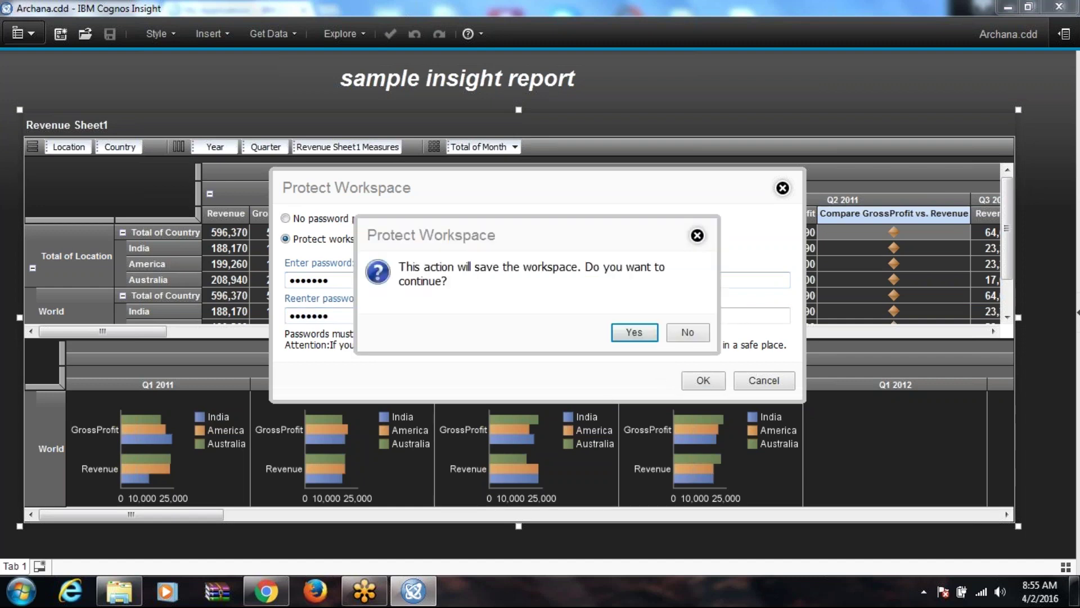
pyautogui.click(639, 335)
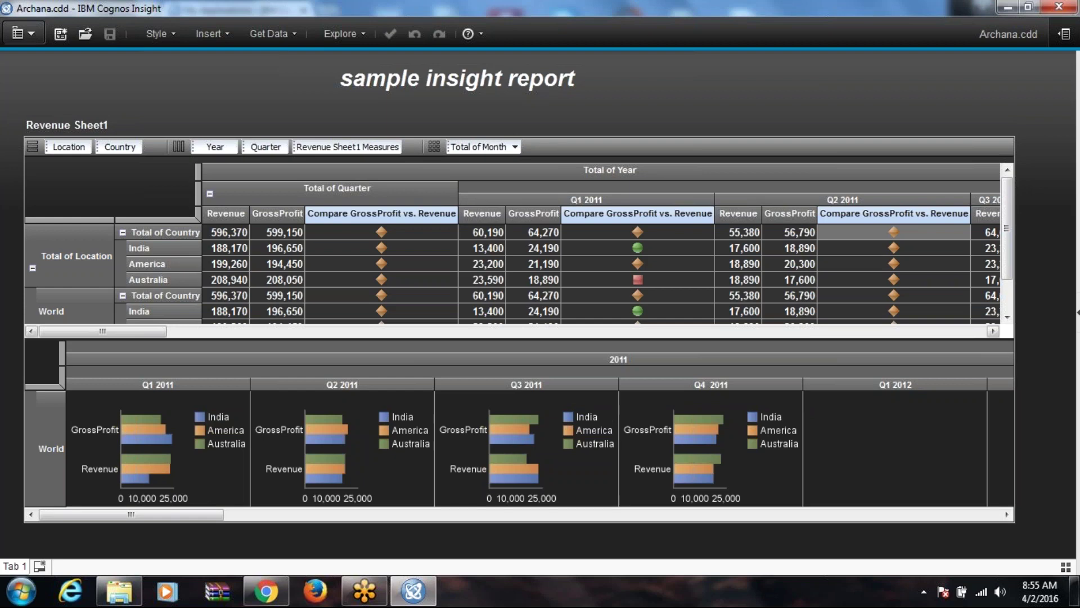
# Step: Close the Archana workspace from the application menu
pyautogui.click(26, 35)
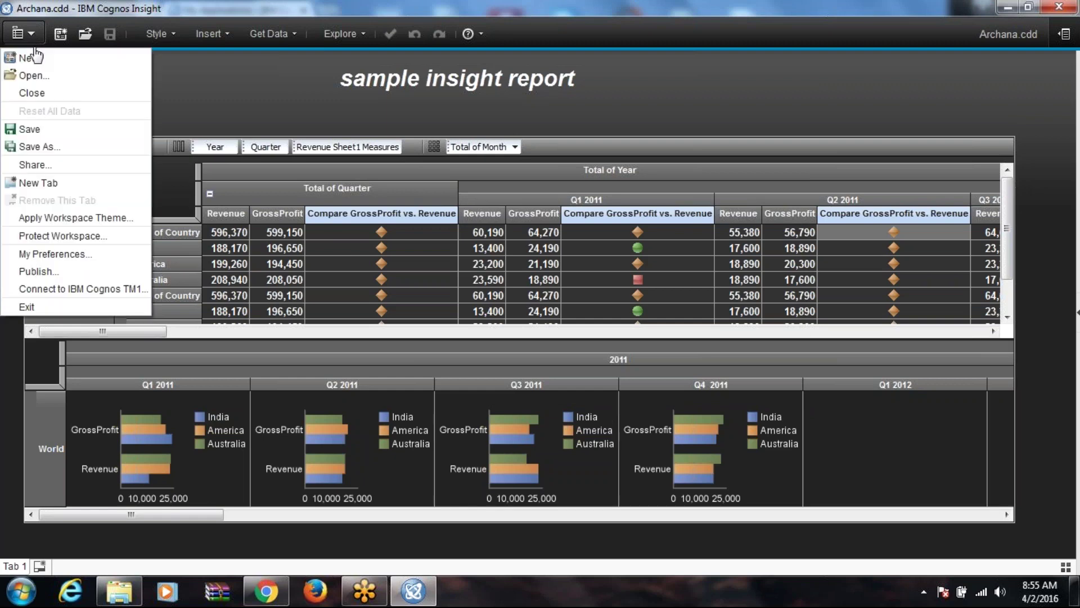
pyautogui.click(44, 11)
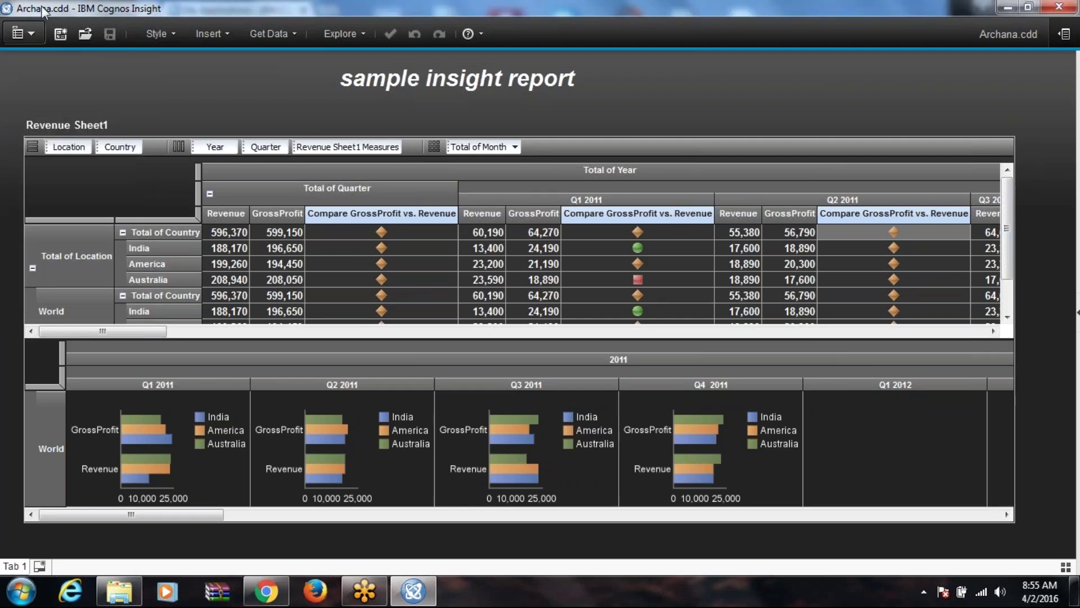
pyautogui.click(23, 34)
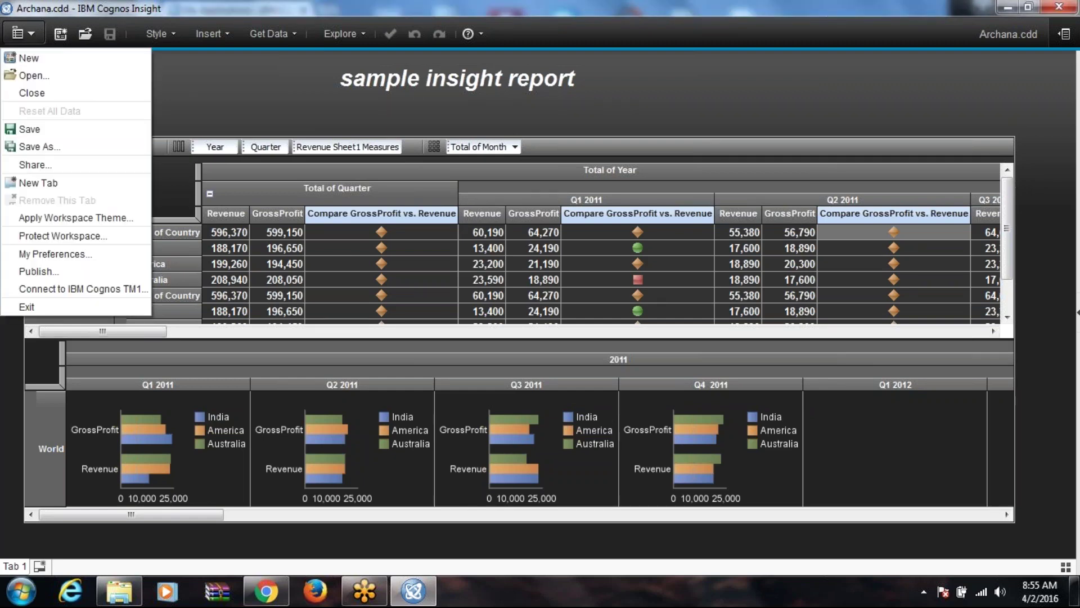
pyautogui.click(46, 92)
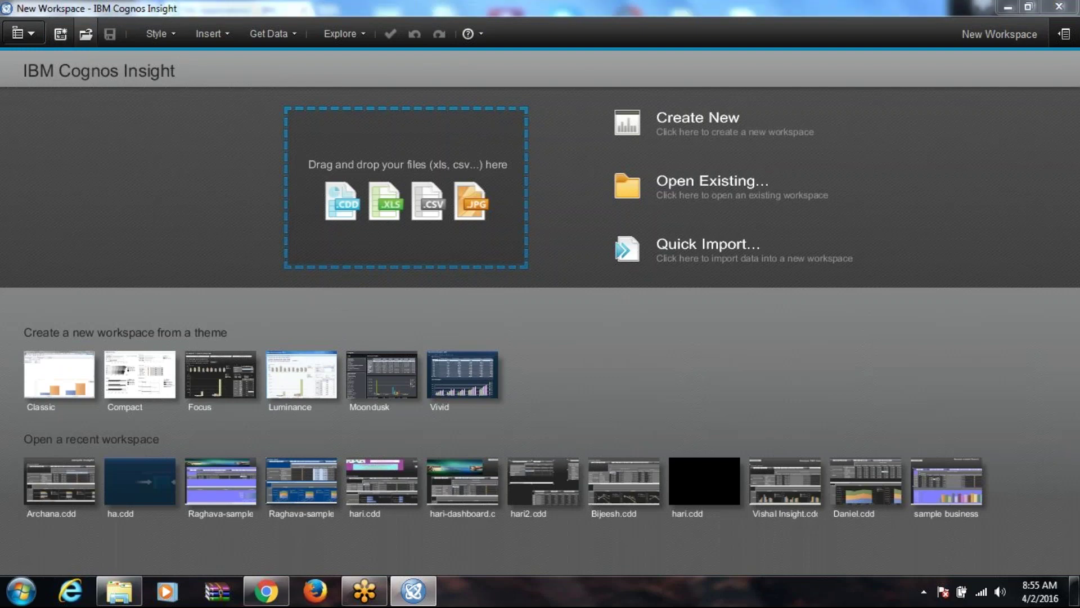
# Step: Reopen Archana.cdd and unlock it by entering its password
pyautogui.click(86, 34)
pyautogui.click(185, 286)
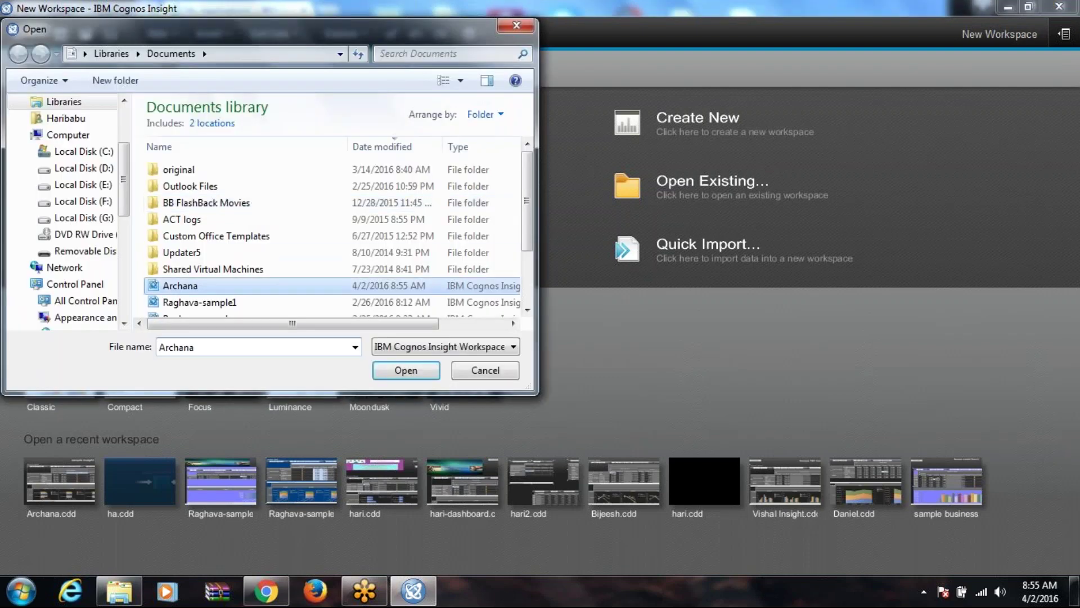
pyautogui.click(406, 372)
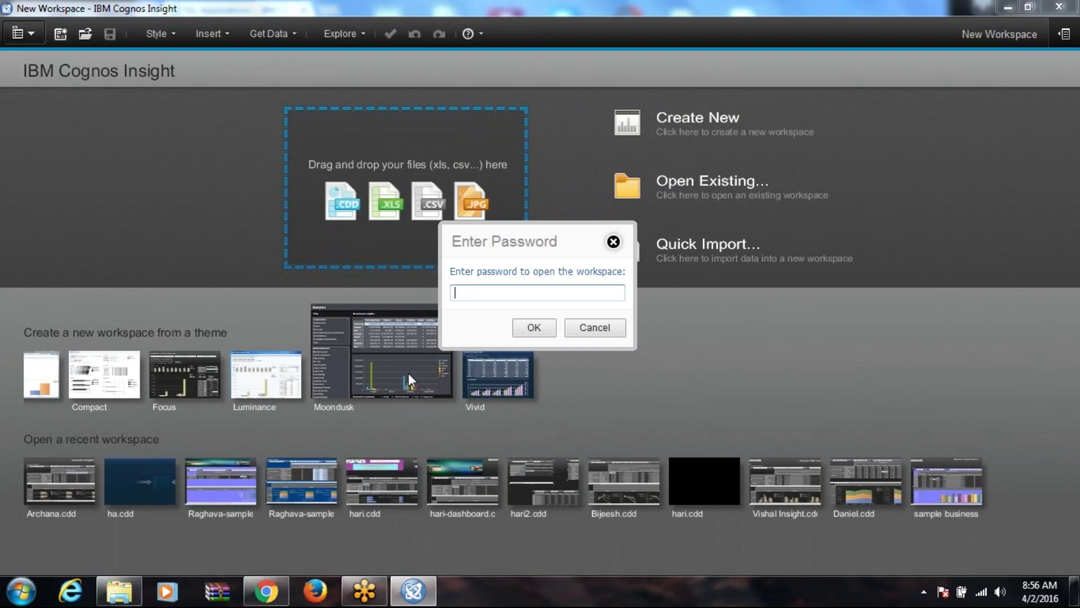
pyautogui.write('••••••••')
pyautogui.press('Return')
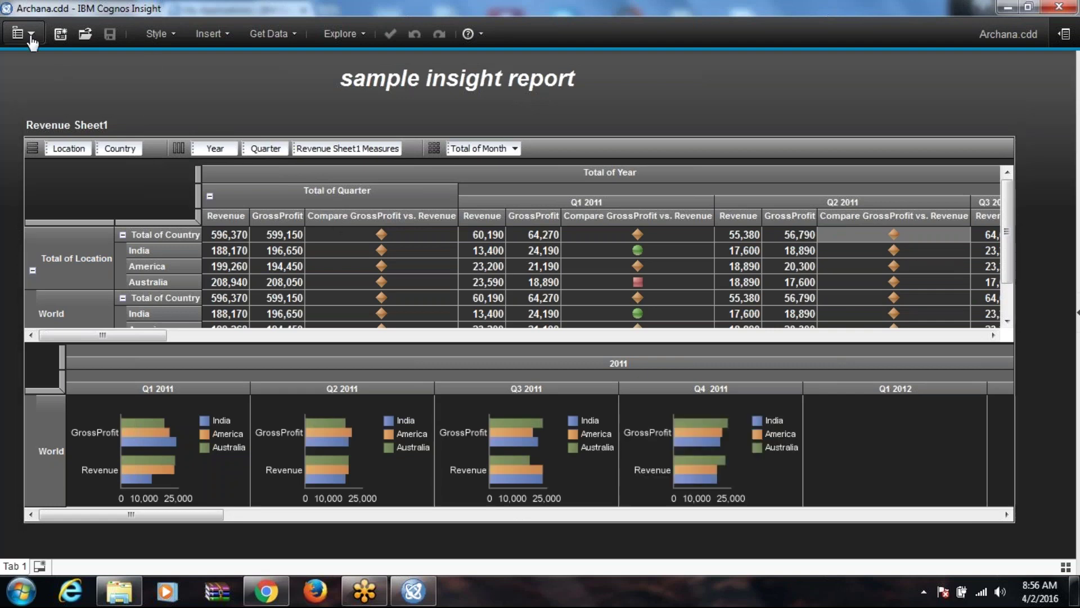
pyautogui.click(21, 33)
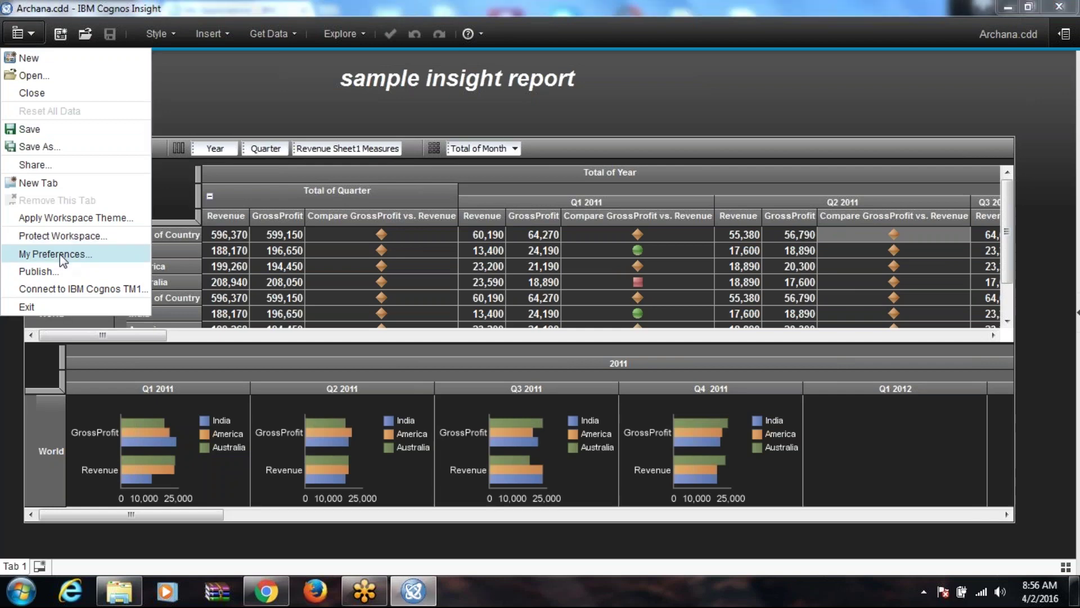
pyautogui.click(59, 254)
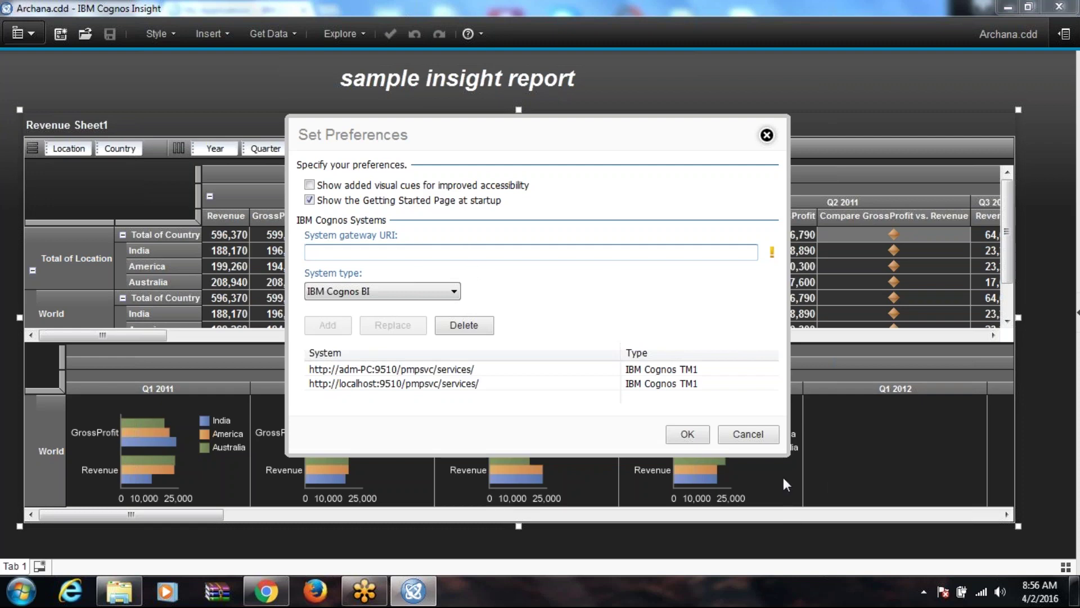
pyautogui.click(687, 434)
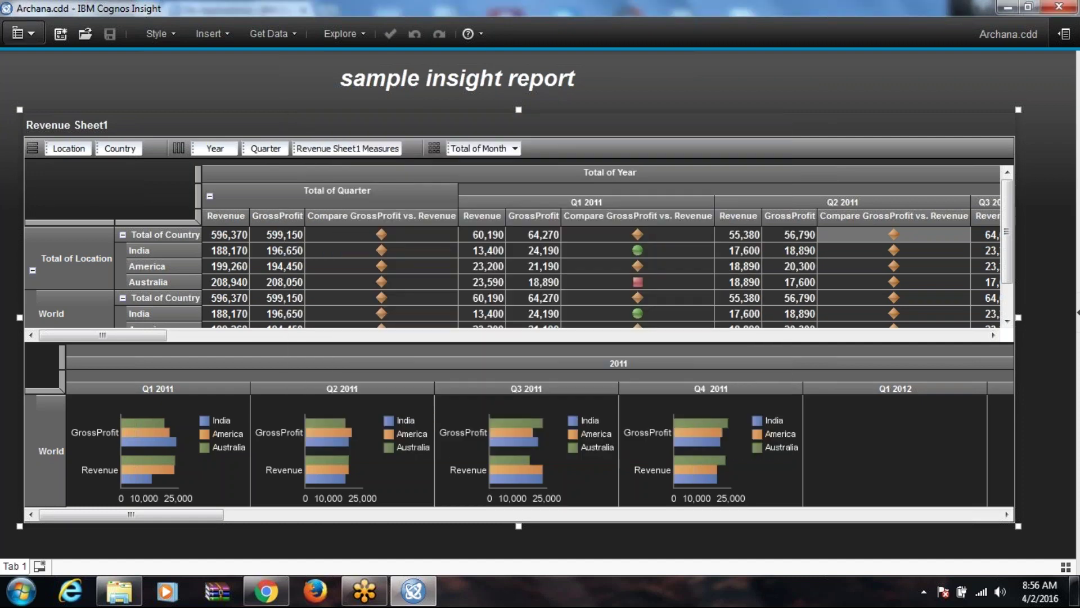
pyautogui.click(32, 37)
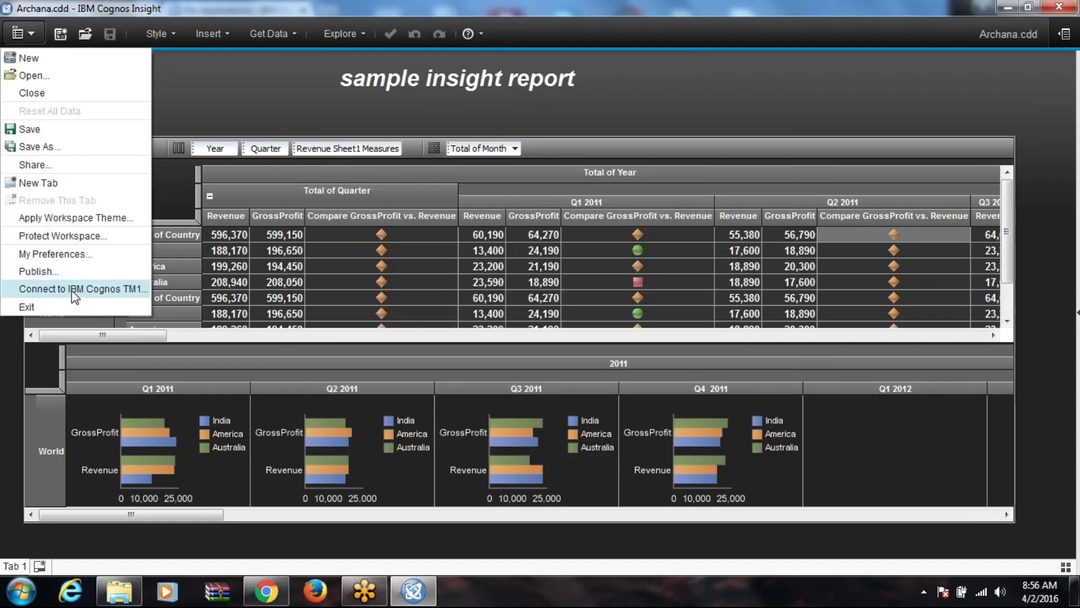
# Step: Add empty Tab 2, Tab 3 and Tab 4, then check each tab and return to Tab 1
pyautogui.click(53, 183)
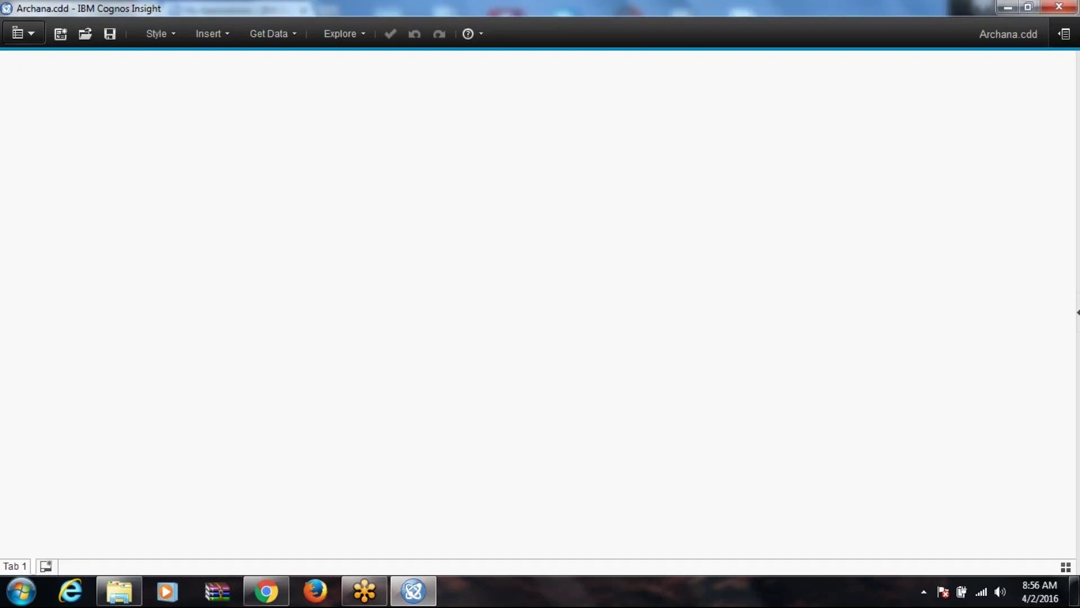
pyautogui.click(24, 566)
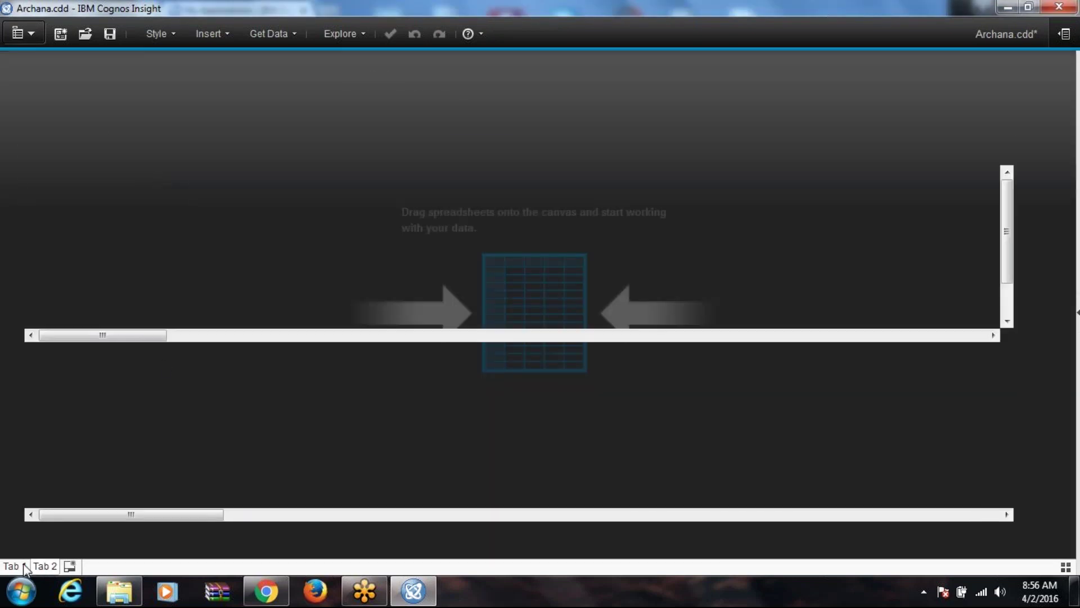
pyautogui.click(60, 567)
pyautogui.click(69, 566)
pyautogui.click(100, 566)
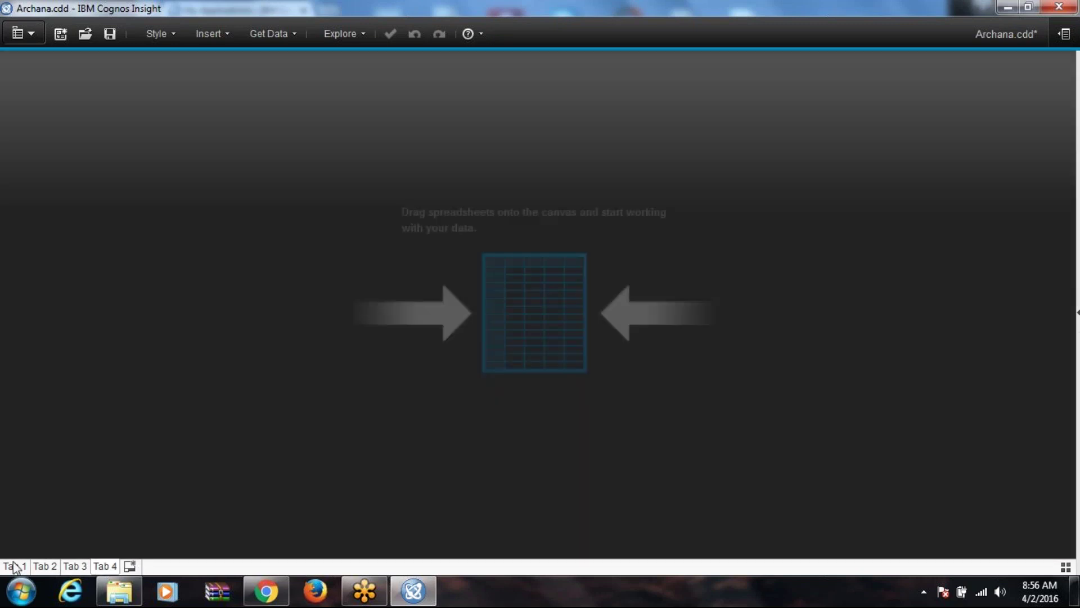
pyautogui.click(15, 566)
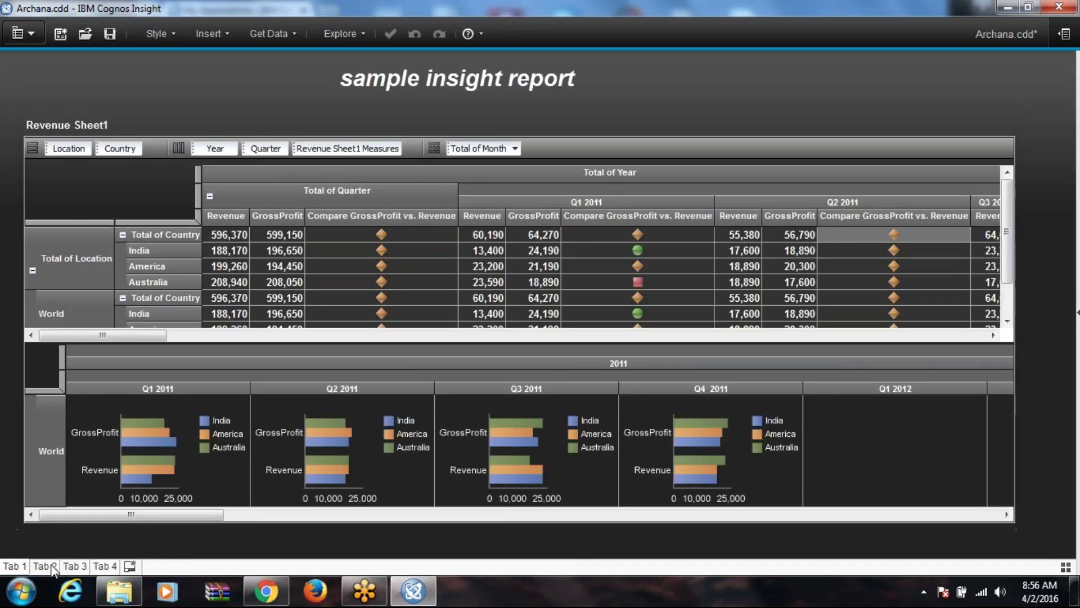
pyautogui.click(52, 566)
pyautogui.click(82, 567)
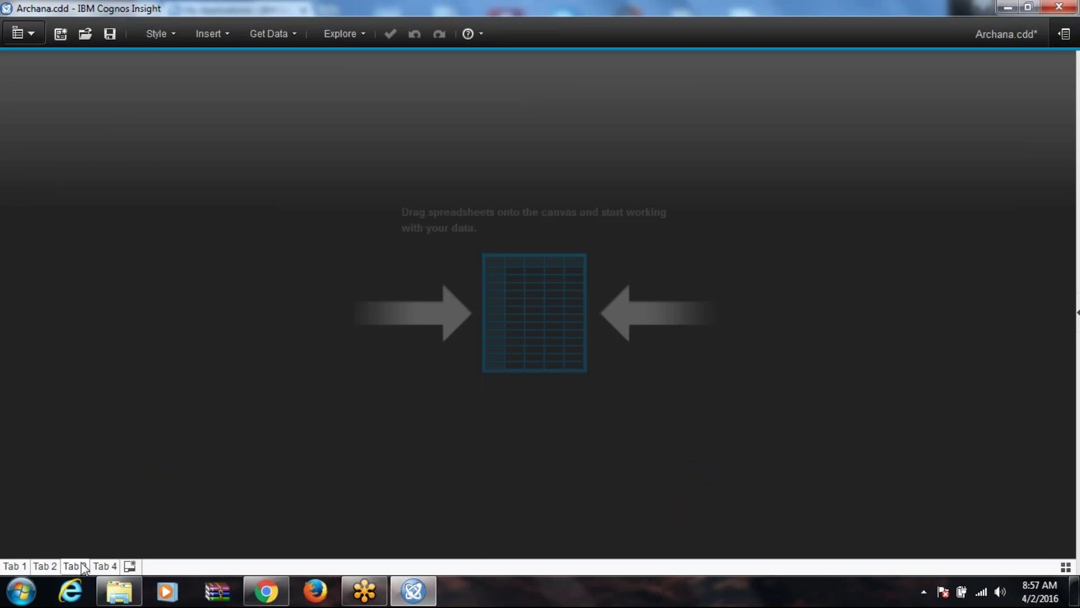
pyautogui.click(16, 566)
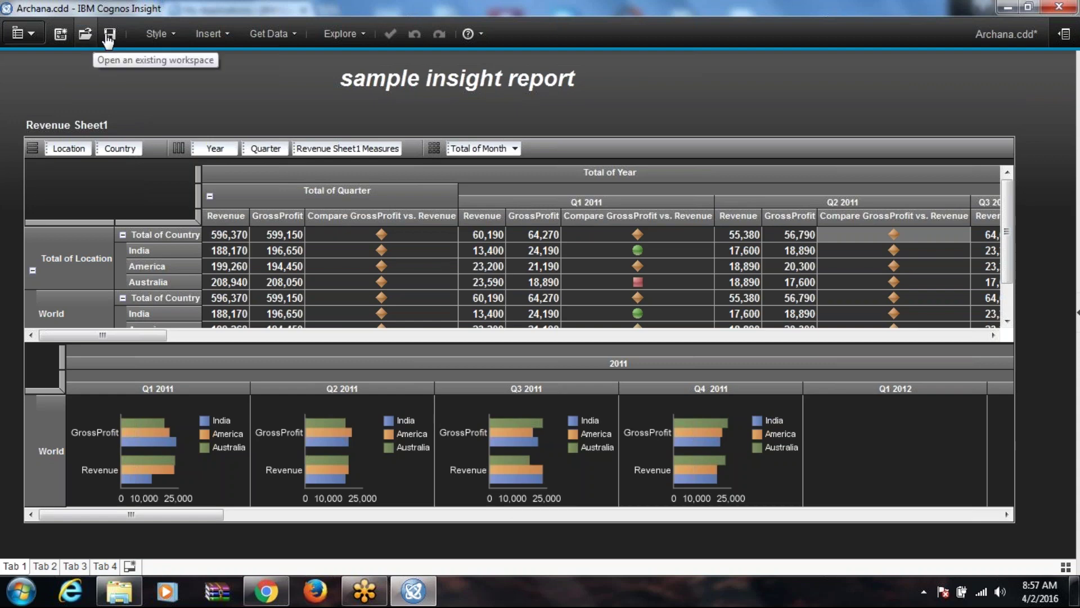
# Step: Look through the workspace theme choices and close them unchanged
pyautogui.click(153, 35)
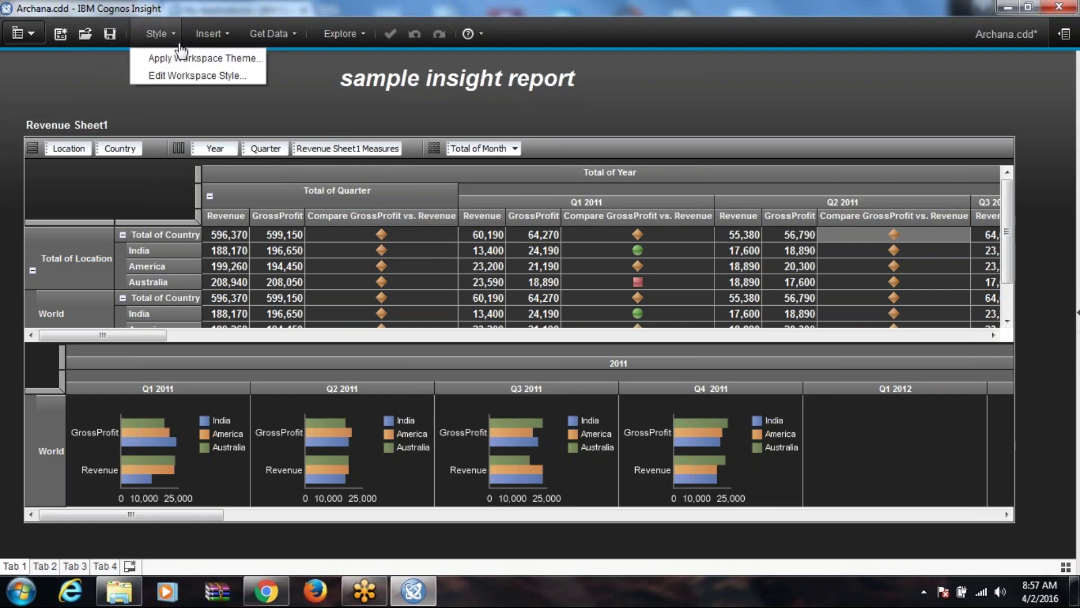
pyautogui.click(191, 59)
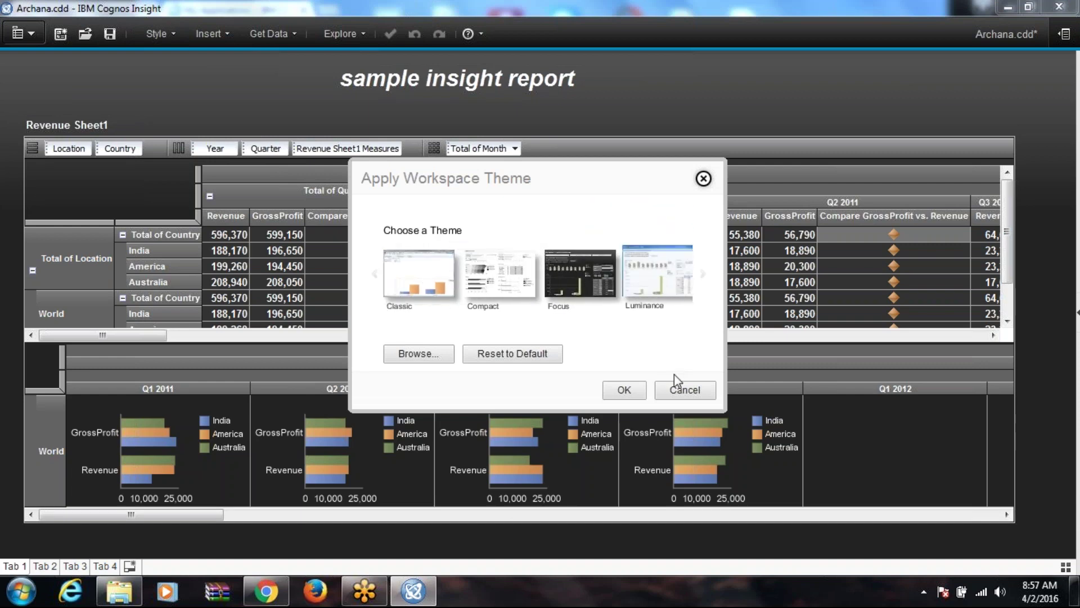
pyautogui.click(683, 389)
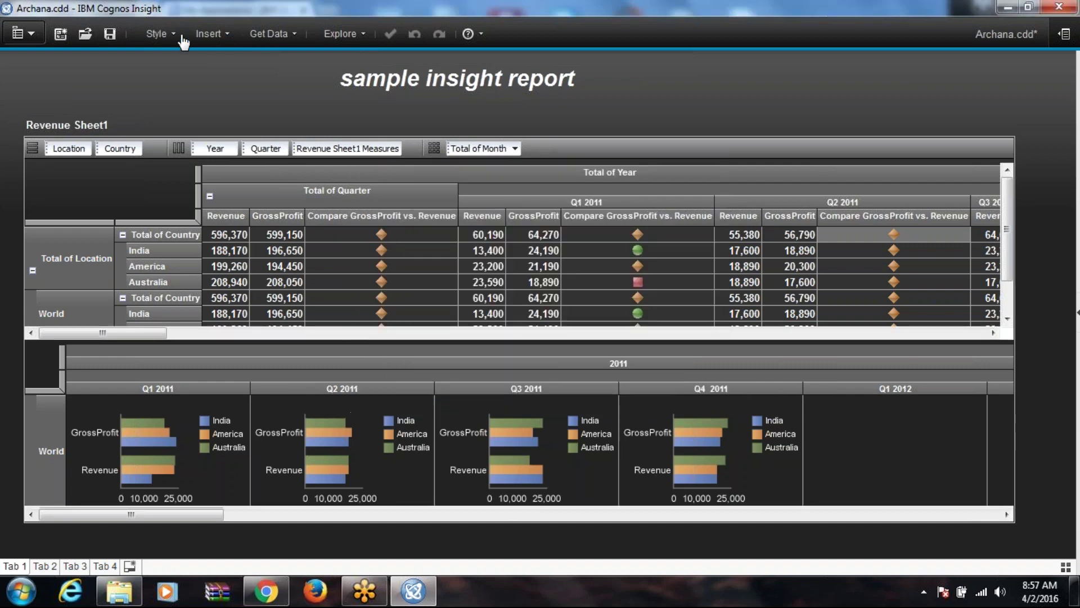
# Step: Look at the tab background style settings, cancel, and open the Insert menu
pyautogui.click(176, 34)
pyautogui.click(189, 73)
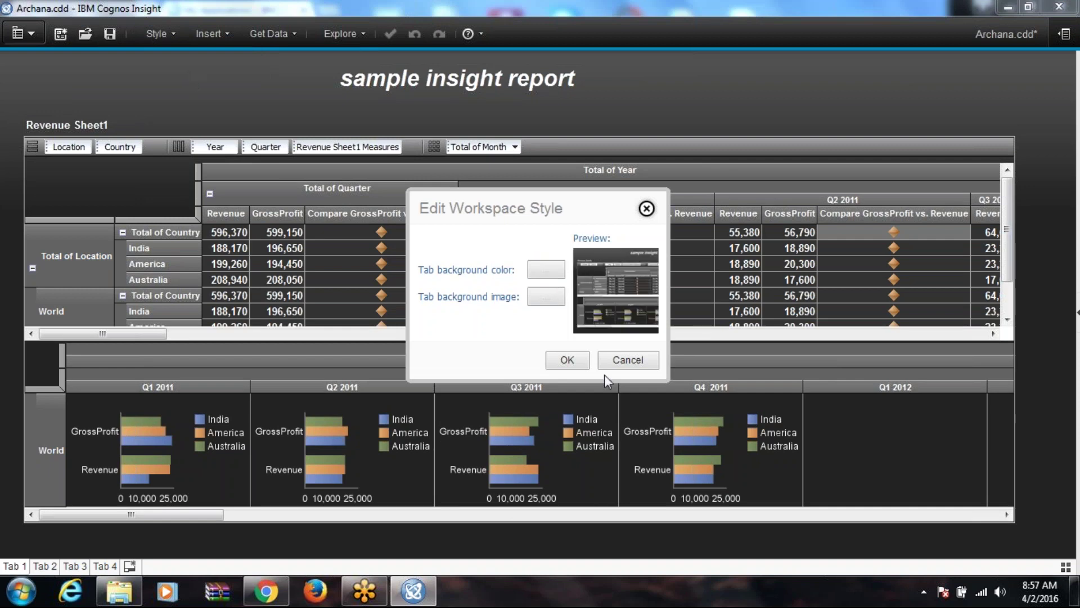
pyautogui.click(628, 360)
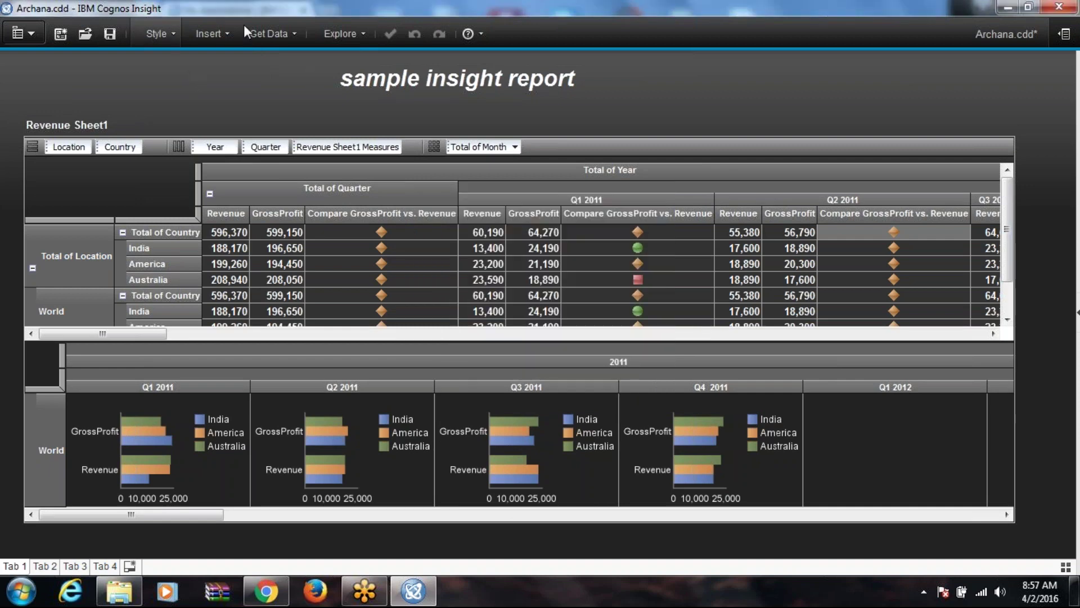
pyautogui.click(237, 32)
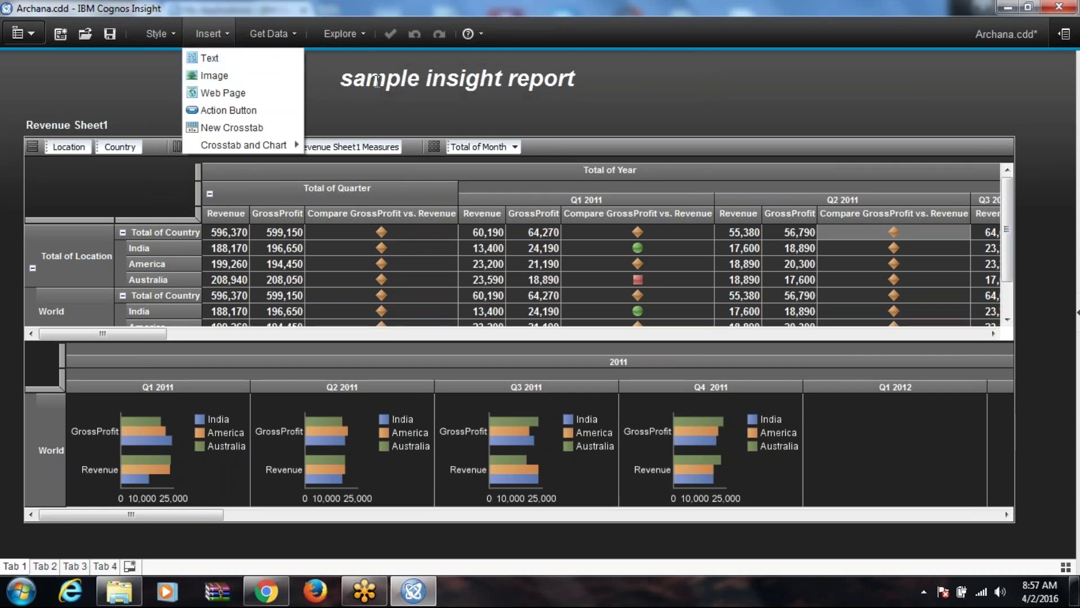
pyautogui.click(231, 77)
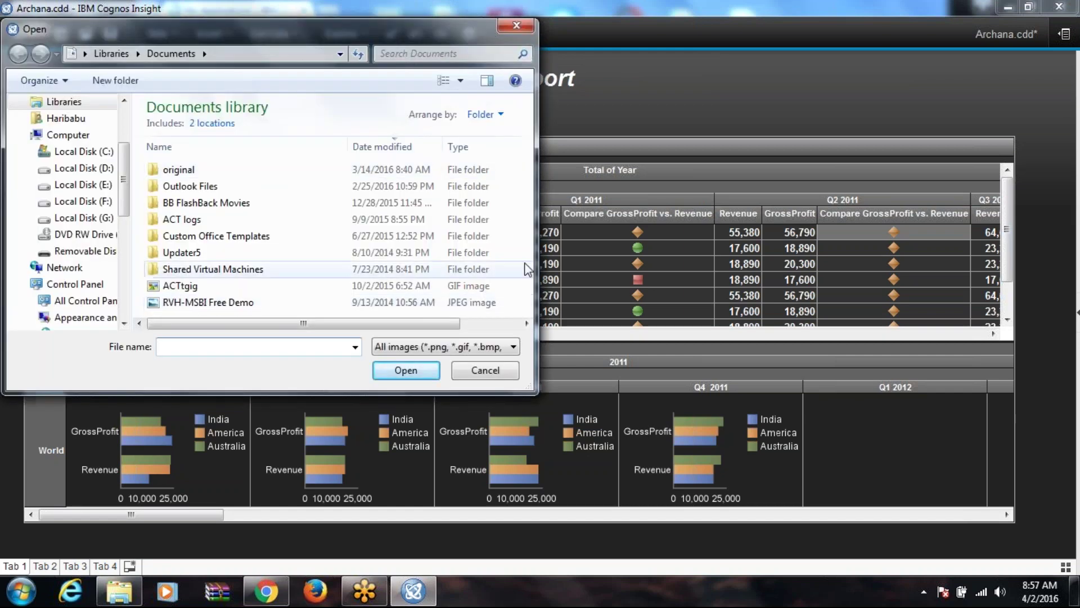
pyautogui.click(526, 323)
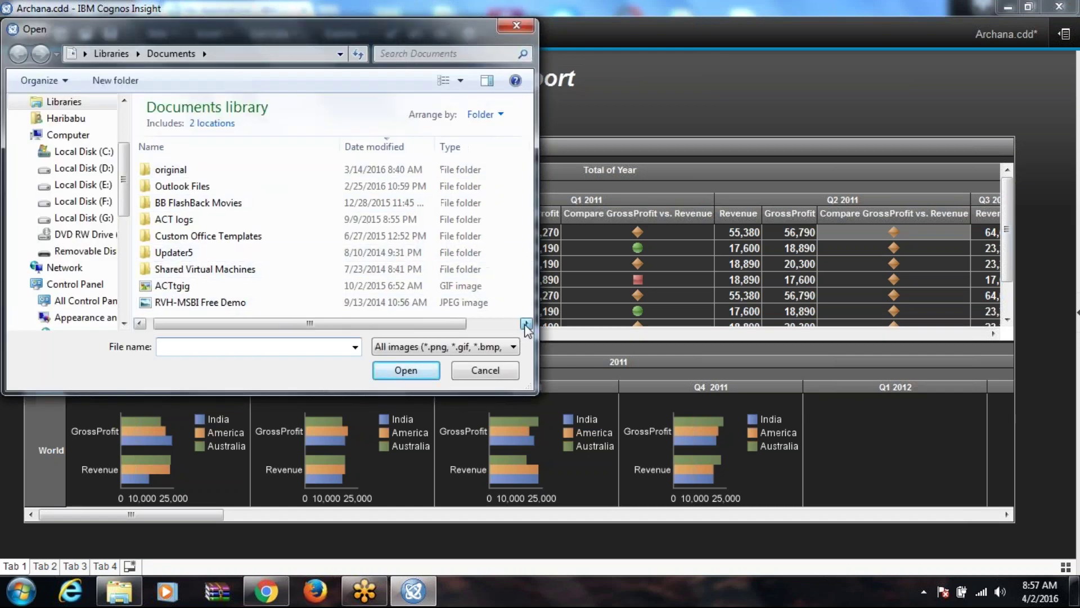
pyautogui.moveTo(171, 323); pyautogui.dragTo(154, 324)
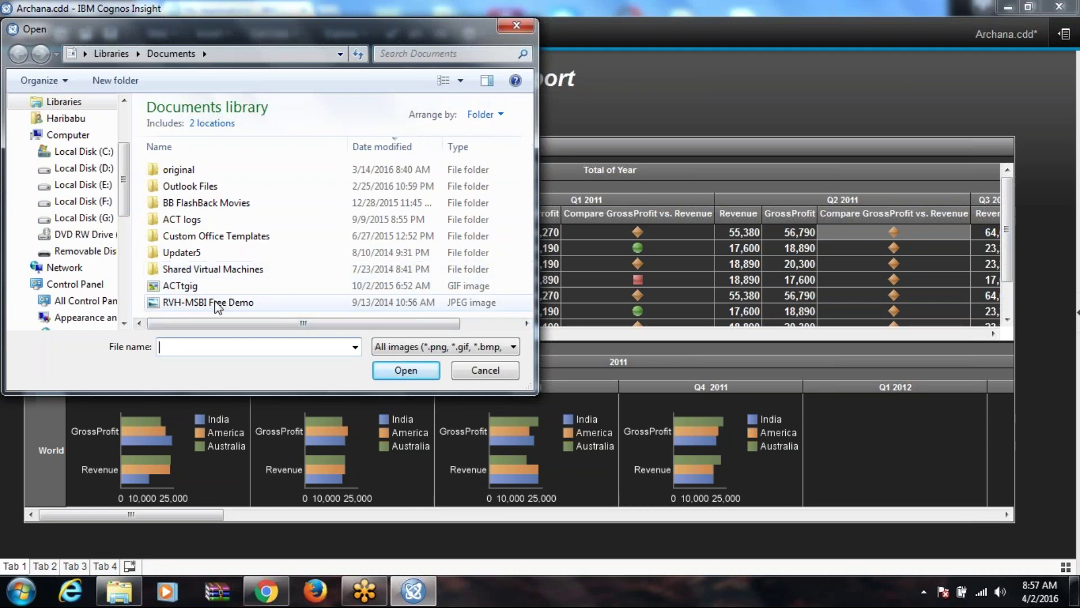
pyautogui.click(247, 304)
pyautogui.click(415, 364)
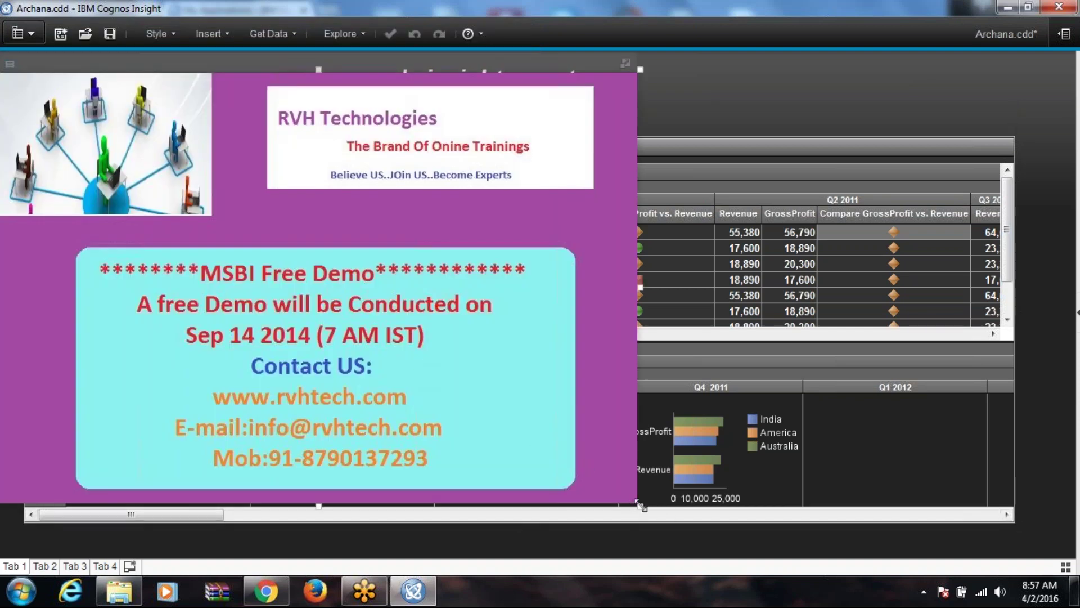
pyautogui.moveTo(640, 505); pyautogui.dragTo(896, 81)
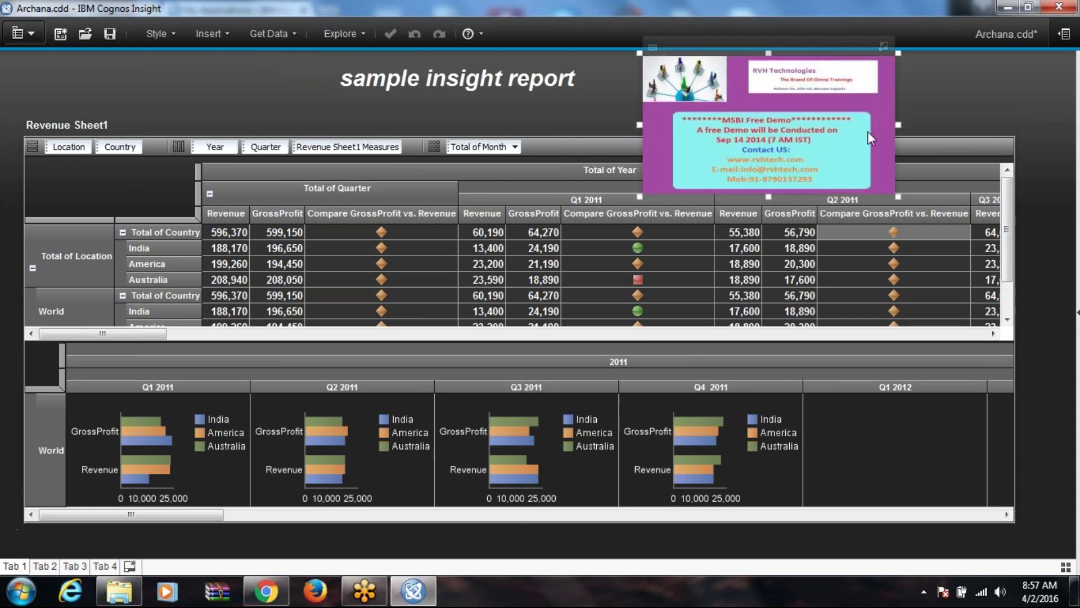
pyautogui.moveTo(903, 126); pyautogui.dragTo(1021, 125)
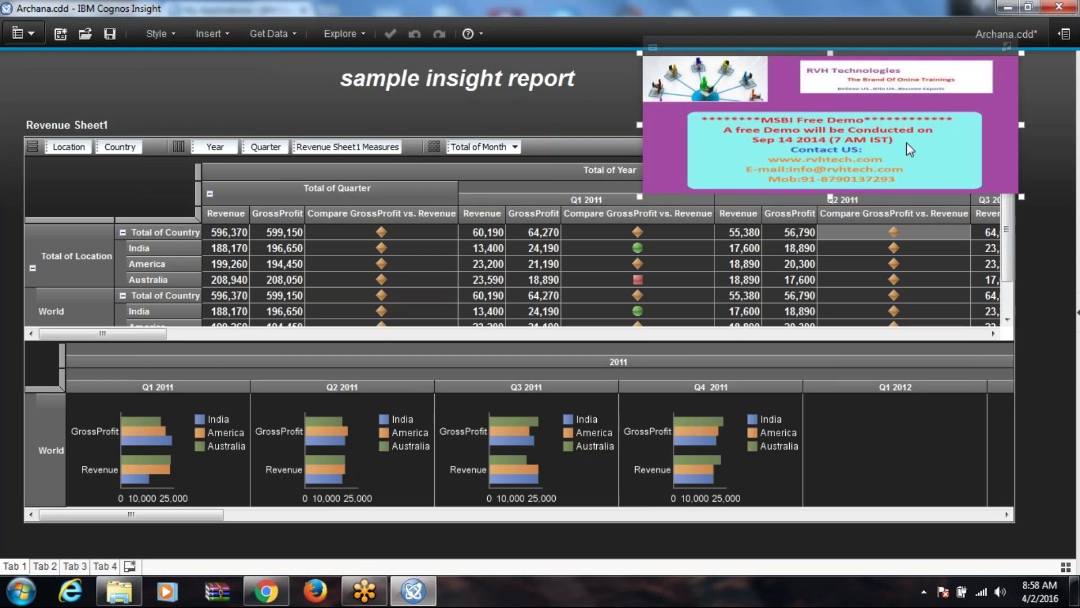
pyautogui.click(661, 49)
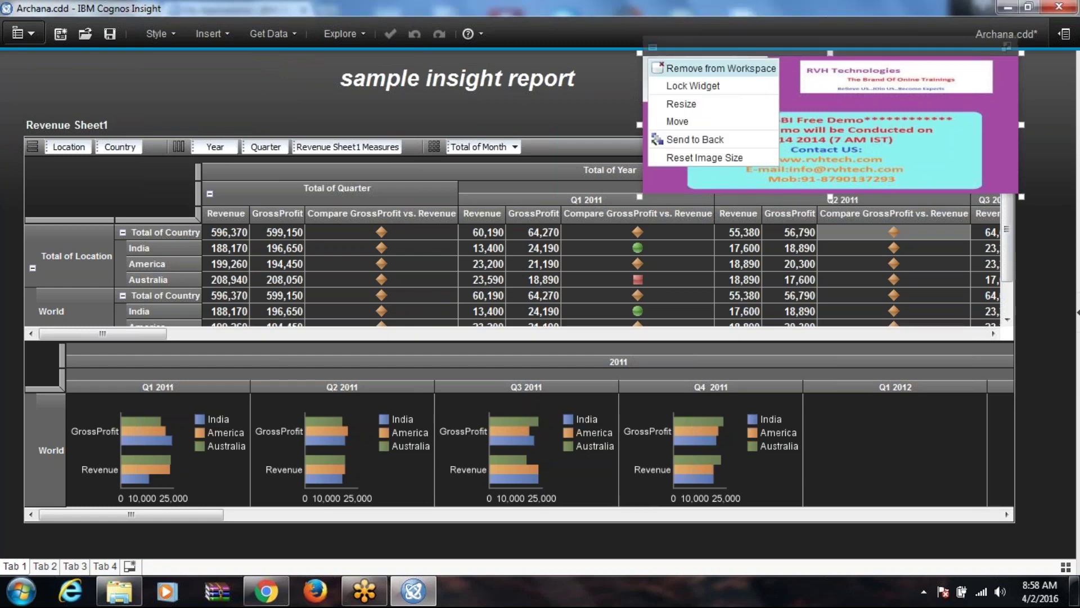
pyautogui.click(693, 70)
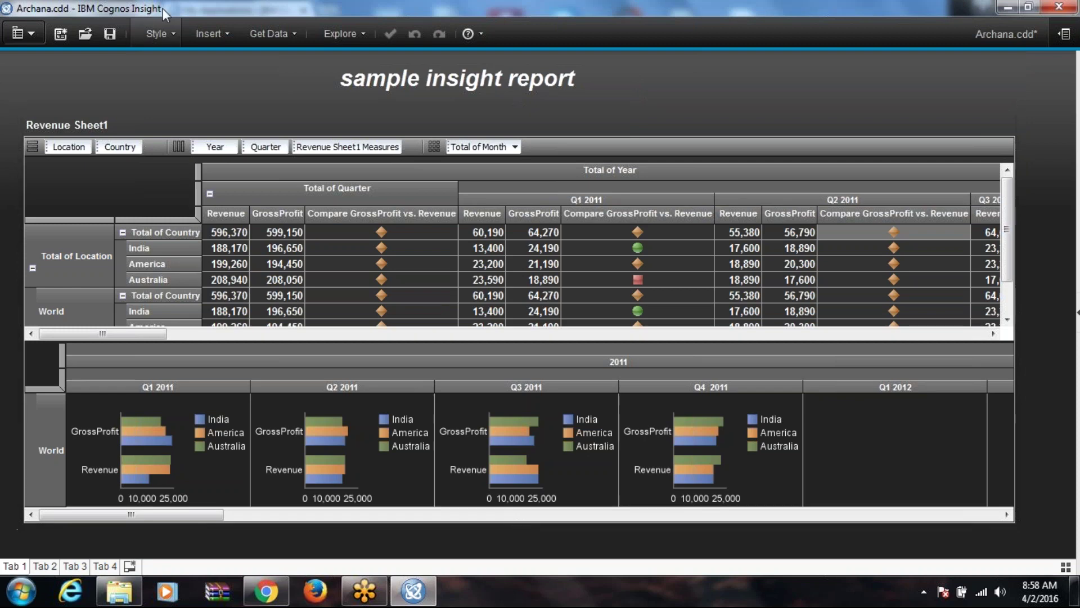
pyautogui.click(209, 34)
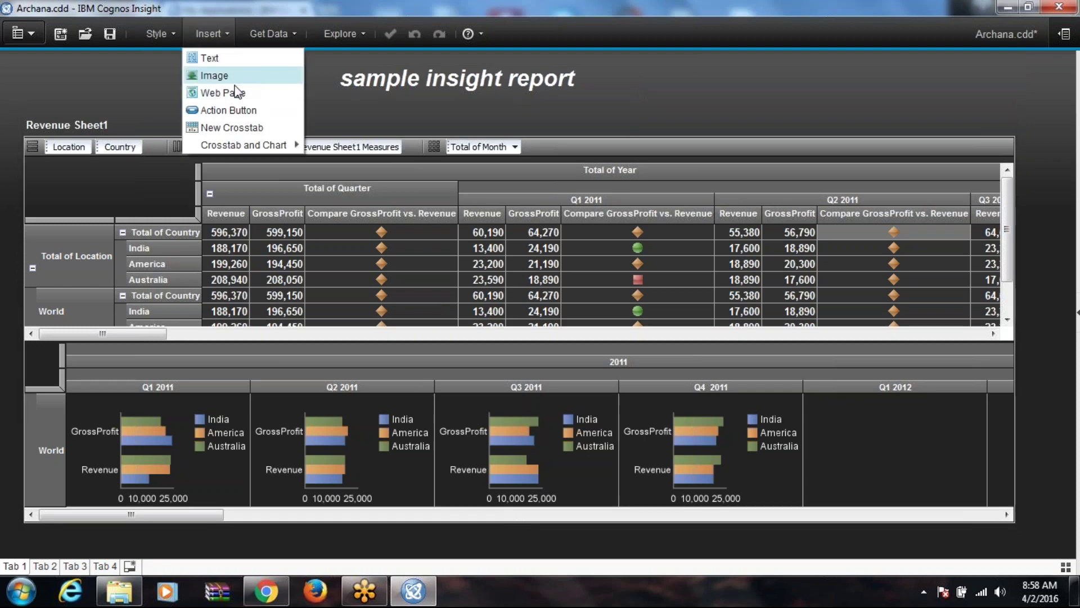
pyautogui.click(217, 92)
pyautogui.write('www.google')
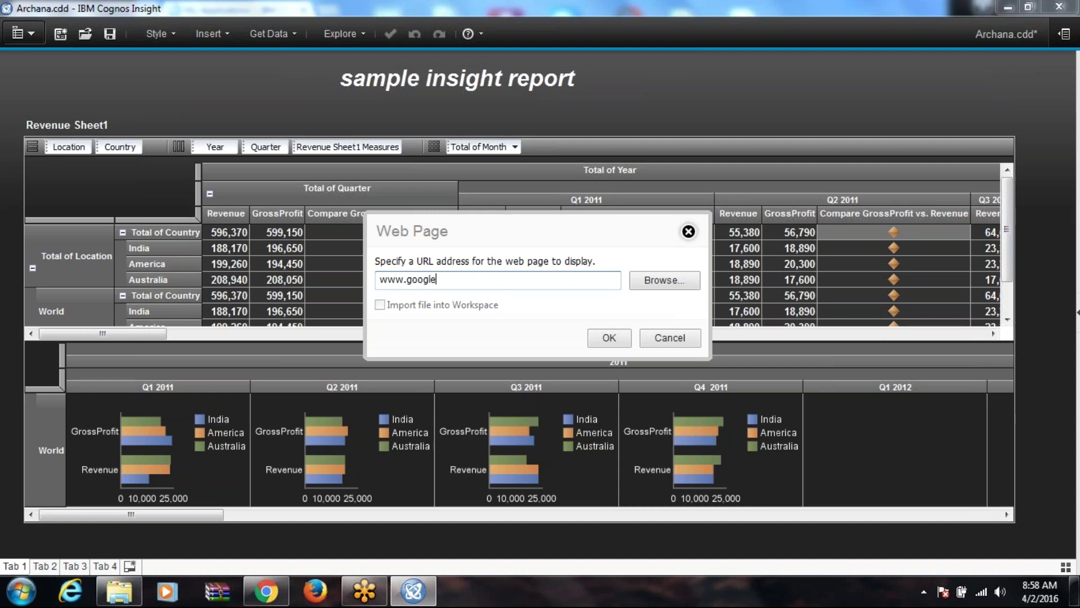
pyautogui.write('.com')
pyautogui.press('Return')
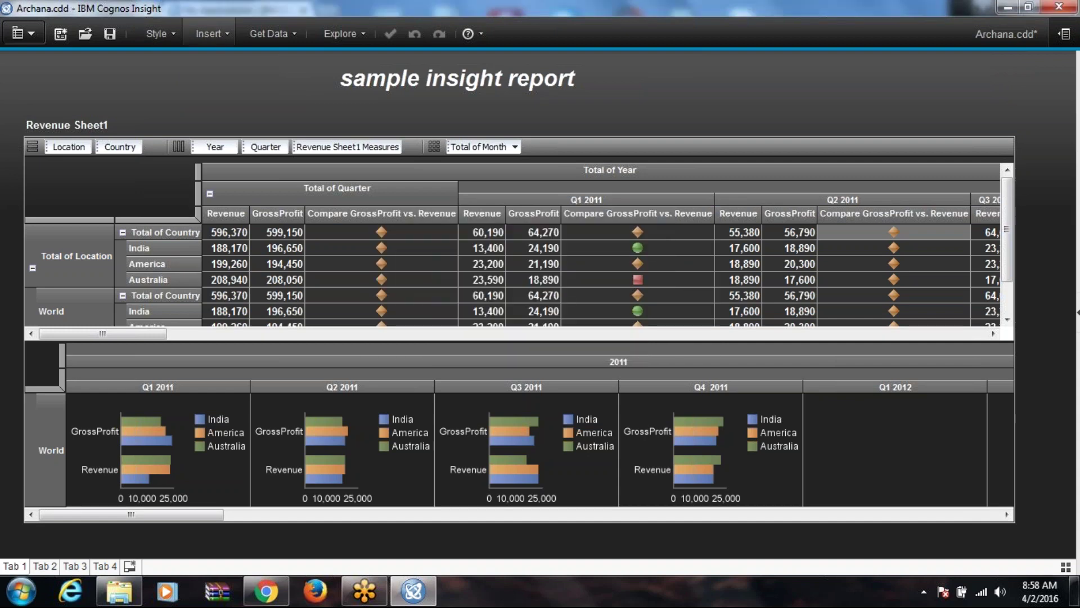
pyautogui.click(427, 251)
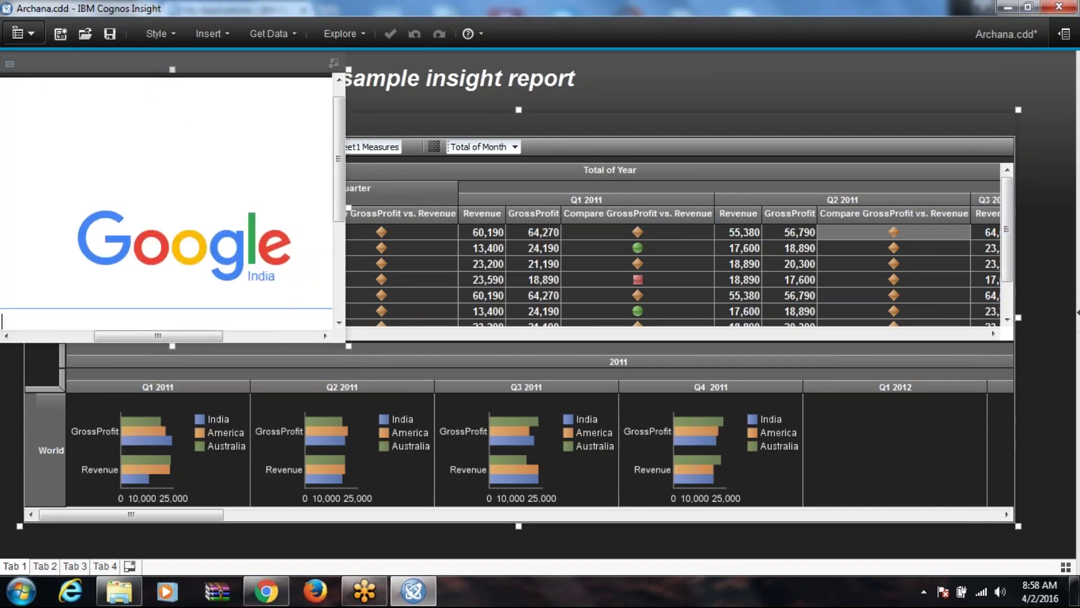
# Step: Bring up the web page widget's options menu for editing its properties
pyautogui.click(14, 65)
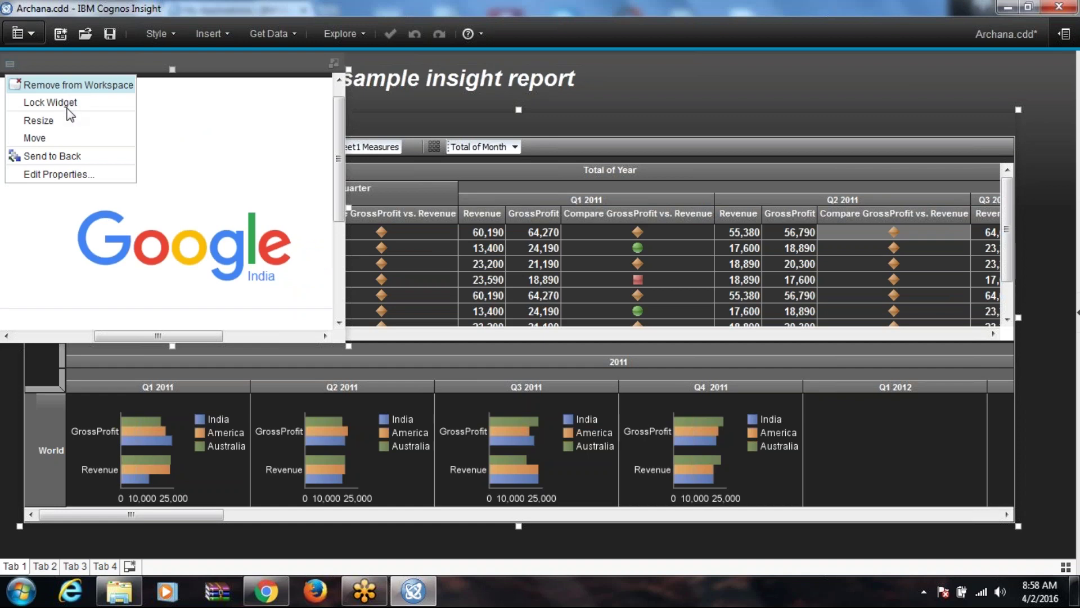
pyautogui.click(164, 232)
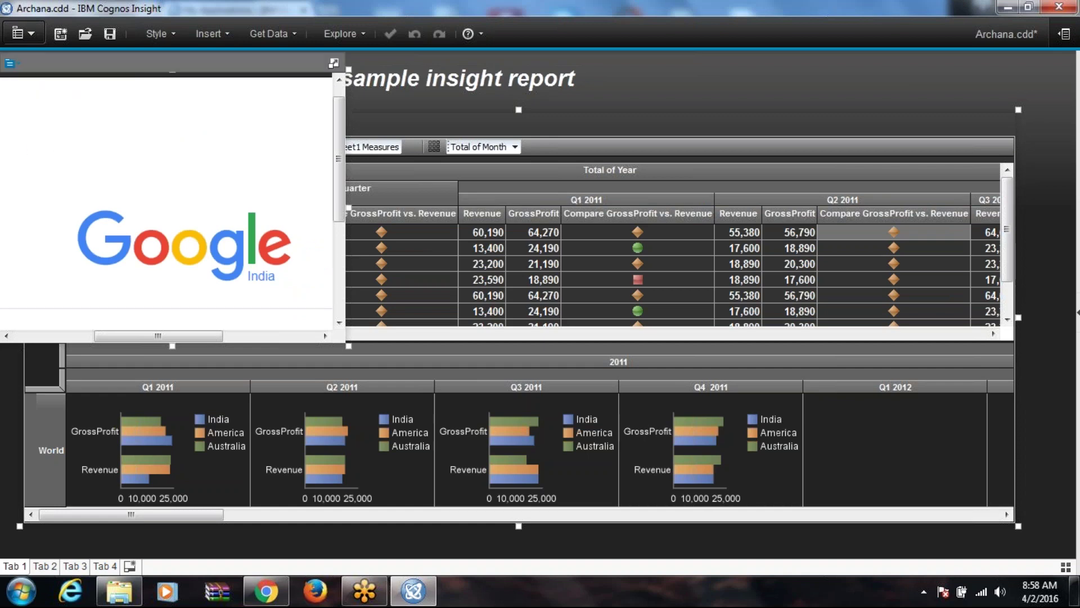
pyautogui.click(10, 64)
pyautogui.click(57, 173)
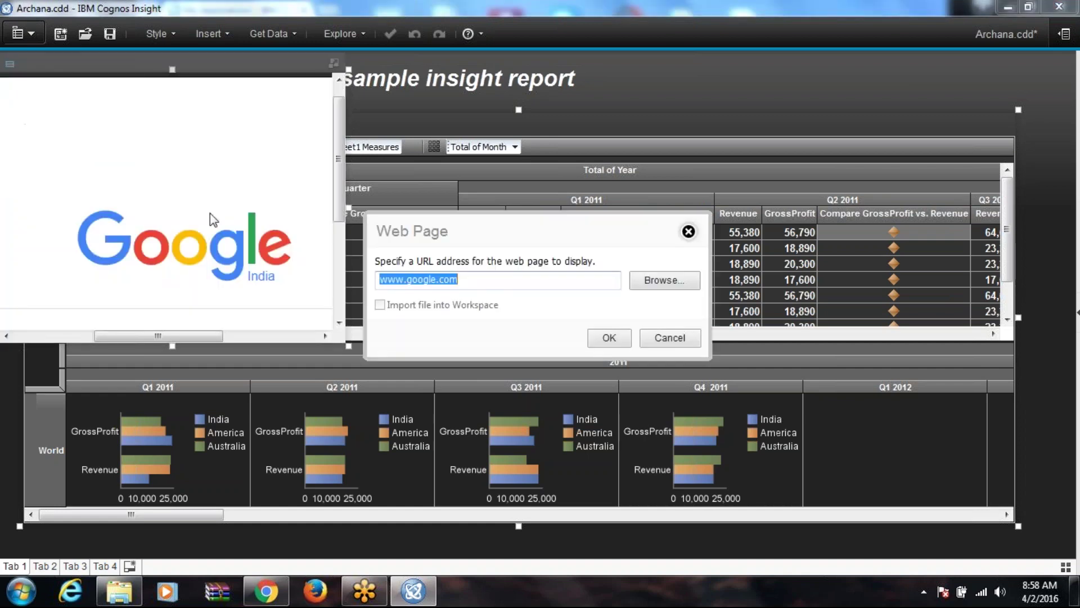
pyautogui.write('www')
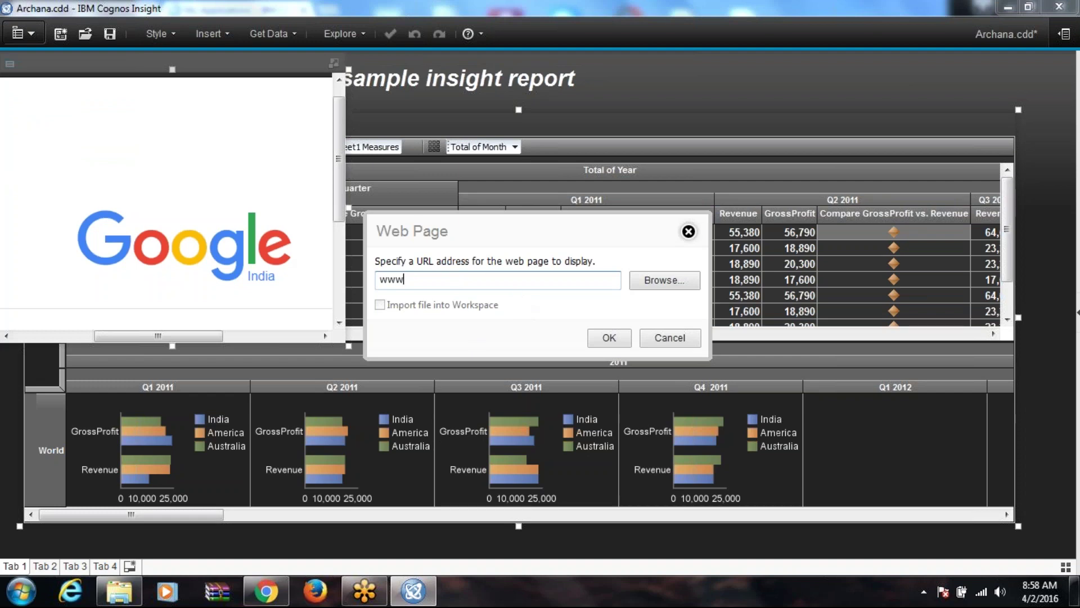
pyautogui.write('.rvhtech.com')
pyautogui.press('Return')
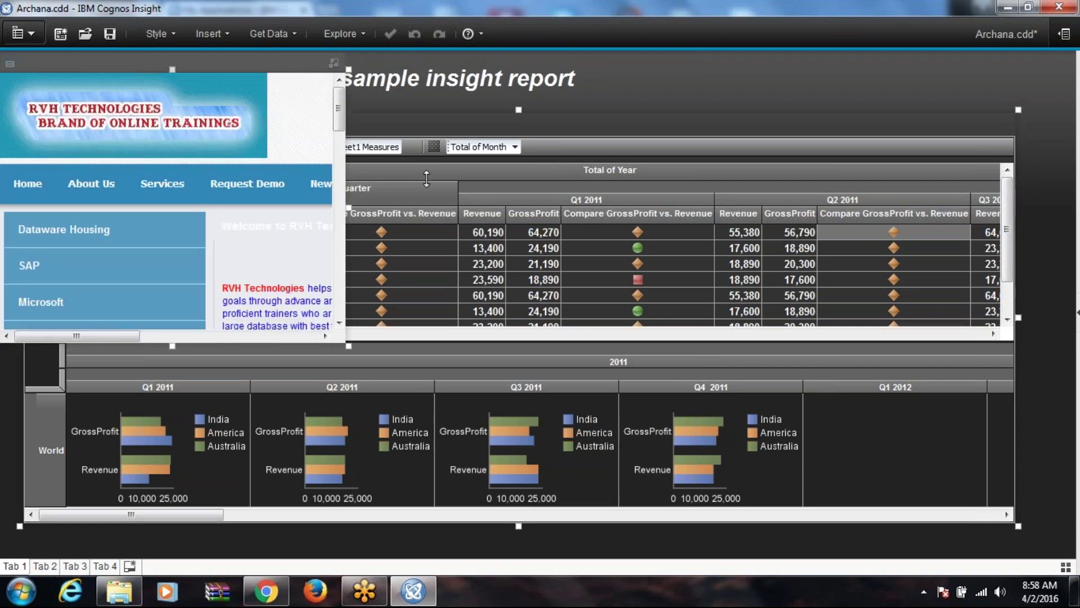
pyautogui.moveTo(349, 337); pyautogui.dragTo(1075, 324)
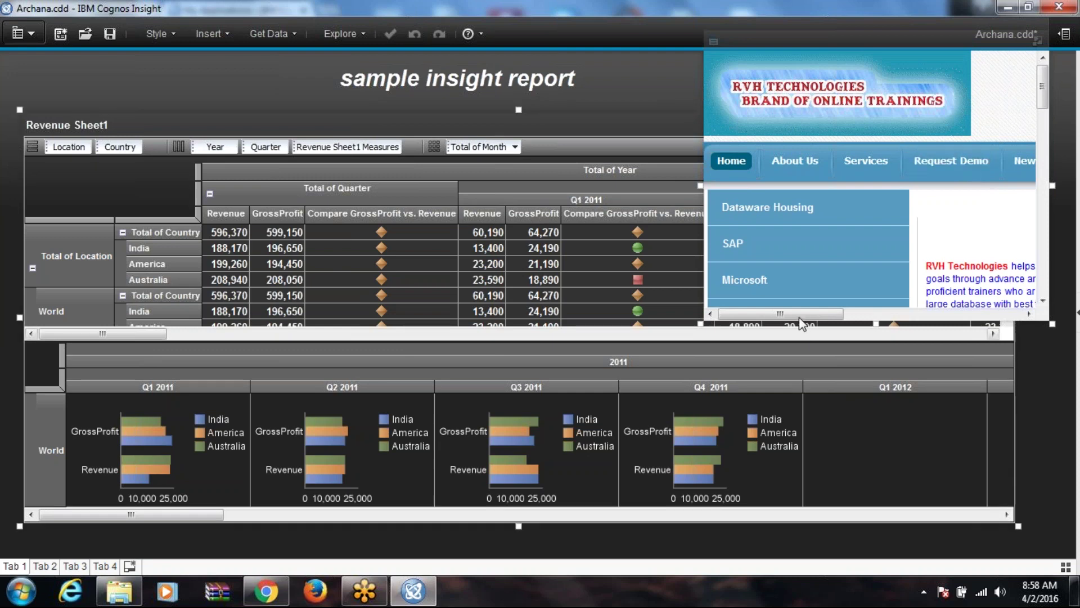
# Step: Browse the embedded RVH Technologies site to the Learner registration form
pyautogui.moveTo(803, 315); pyautogui.dragTo(955, 318)
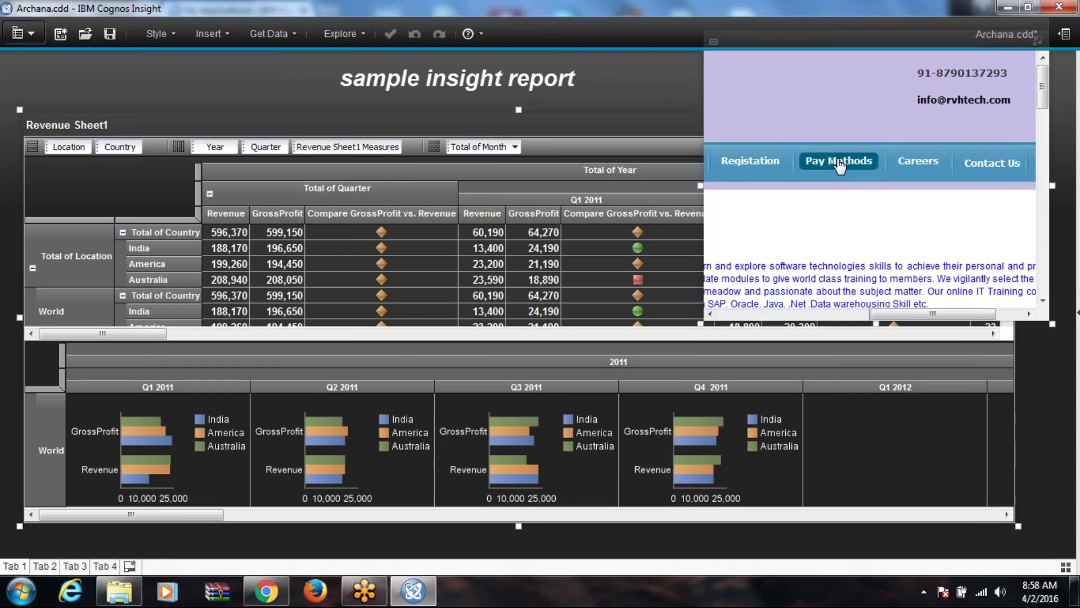
pyautogui.click(838, 164)
pyautogui.moveTo(752, 314); pyautogui.dragTo(861, 316)
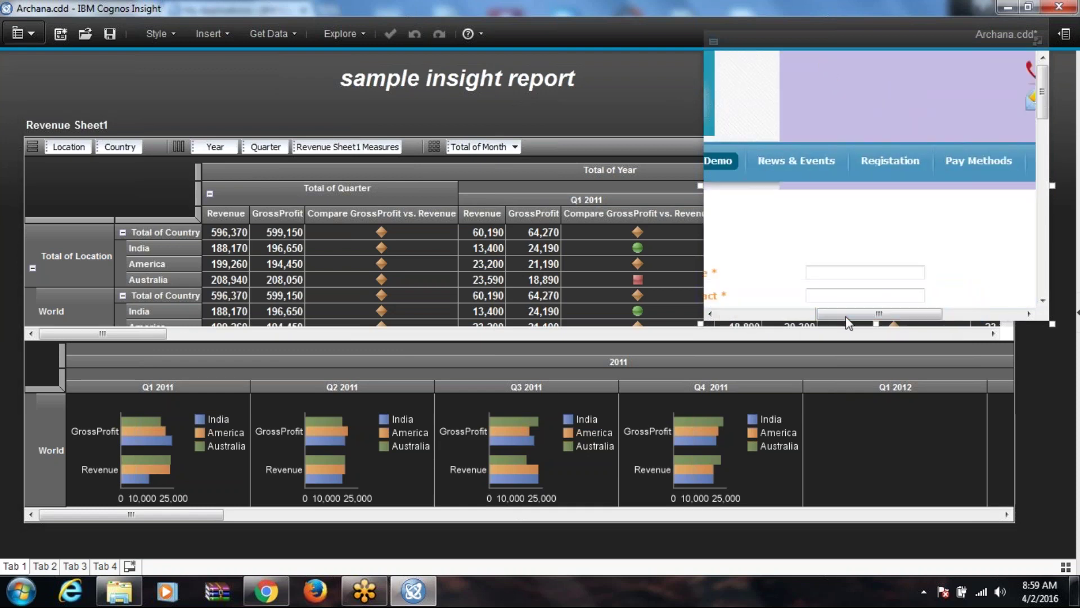
pyautogui.moveTo(890, 161)
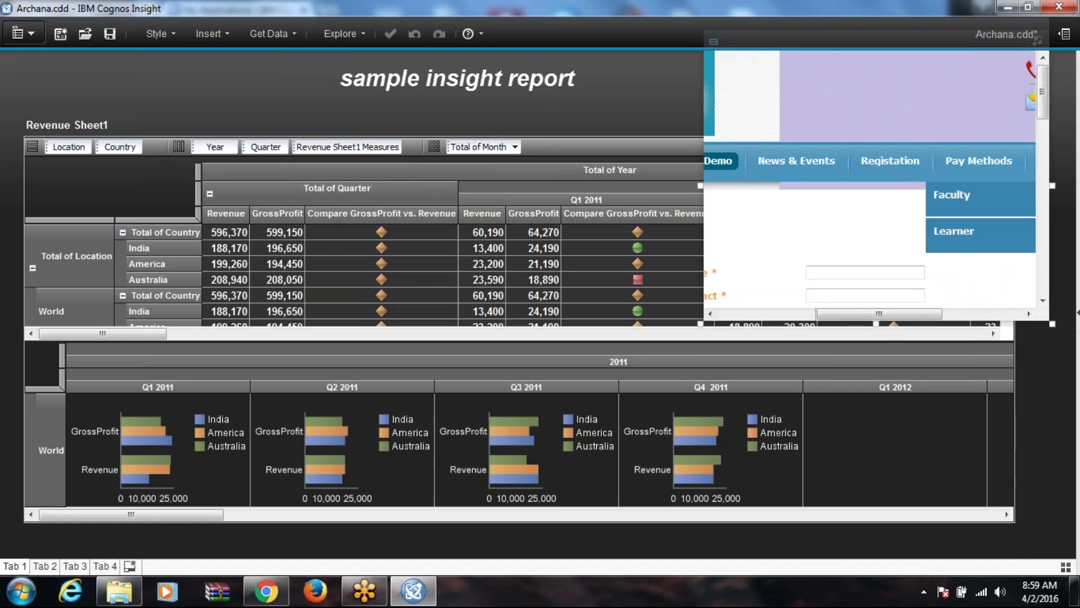
pyautogui.click(950, 237)
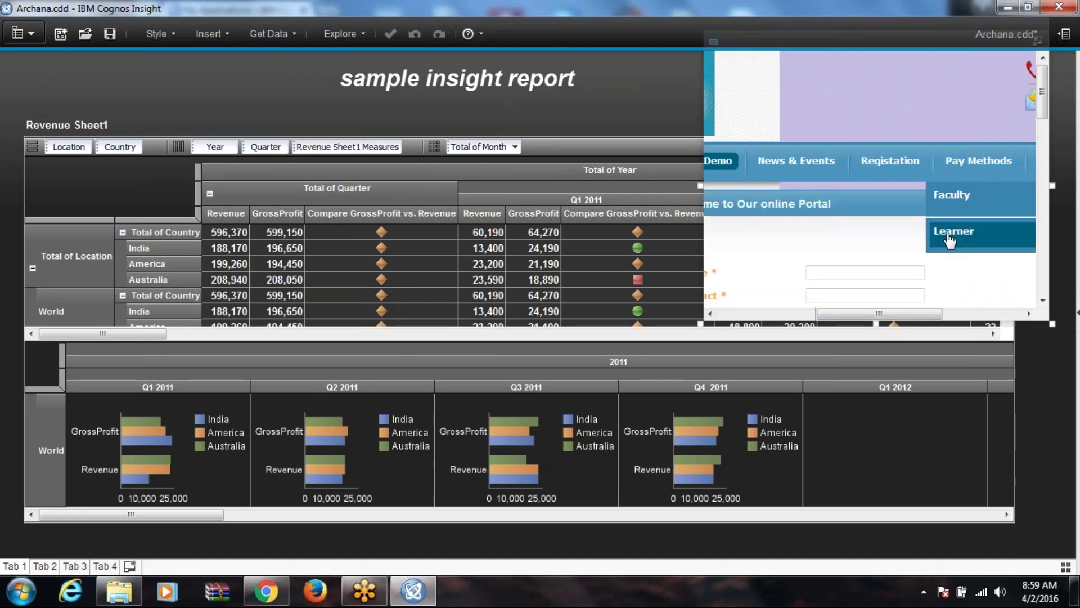
pyautogui.click(949, 235)
pyautogui.moveTo(1043, 96); pyautogui.dragTo(1040, 140)
pyautogui.moveTo(821, 318); pyautogui.dragTo(906, 314)
# Step: Fill in the learner's name, contact number, partial e-mail and country 'india' in the form
pyautogui.click(900, 163)
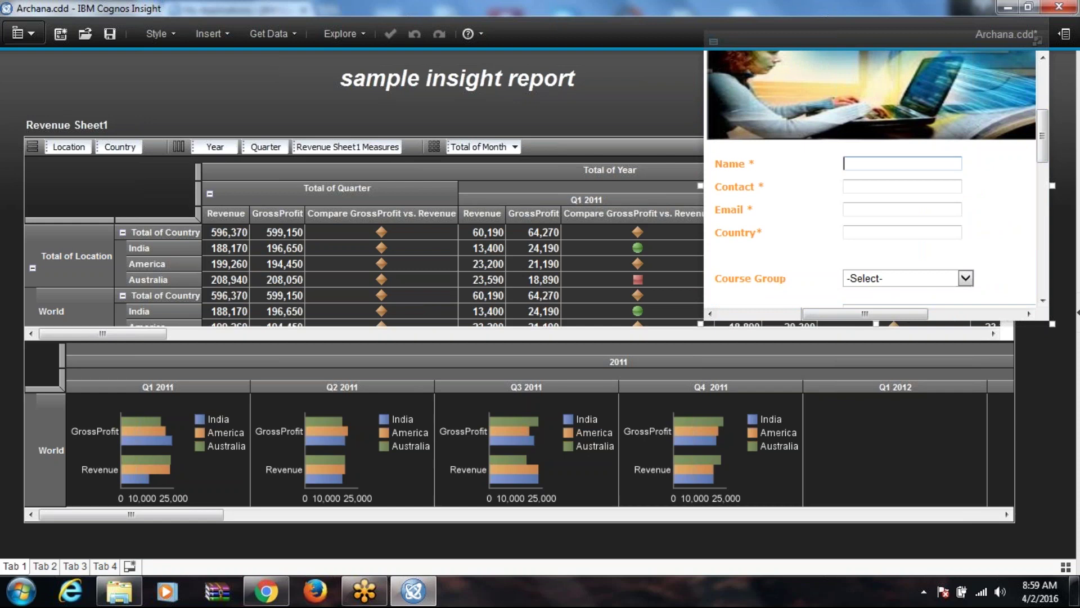
pyautogui.write('h')
pyautogui.write('raj')
pyautogui.click(878, 187)
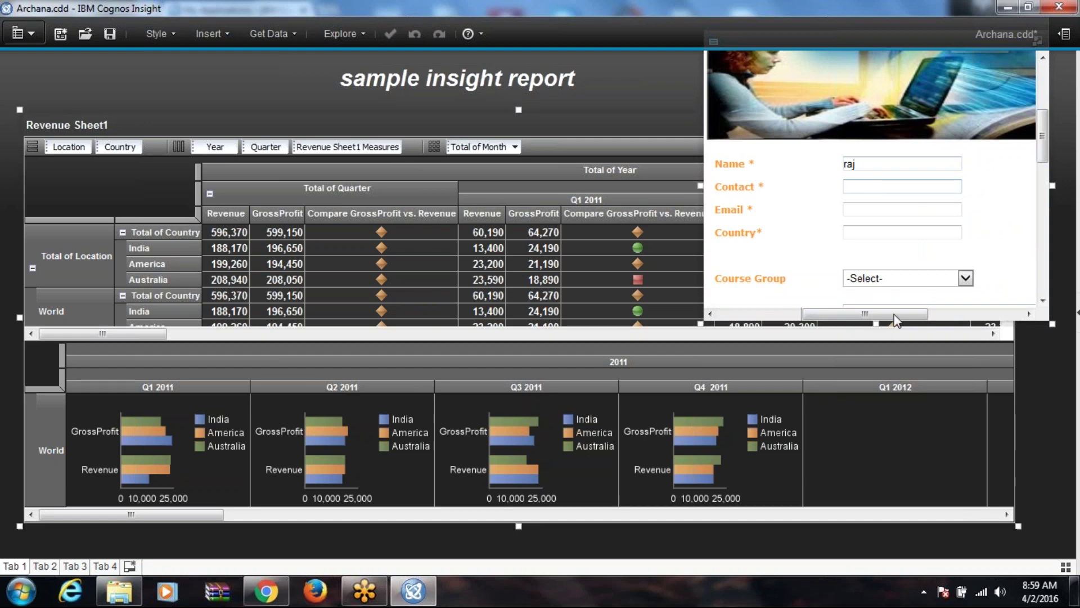
pyautogui.moveTo(876, 324); pyautogui.dragTo(876, 275)
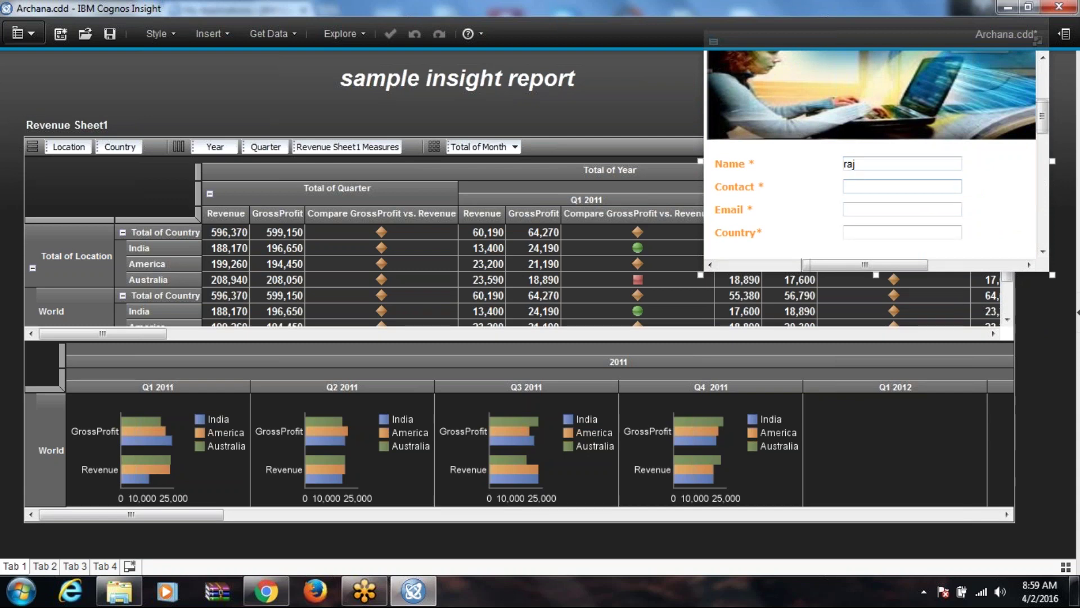
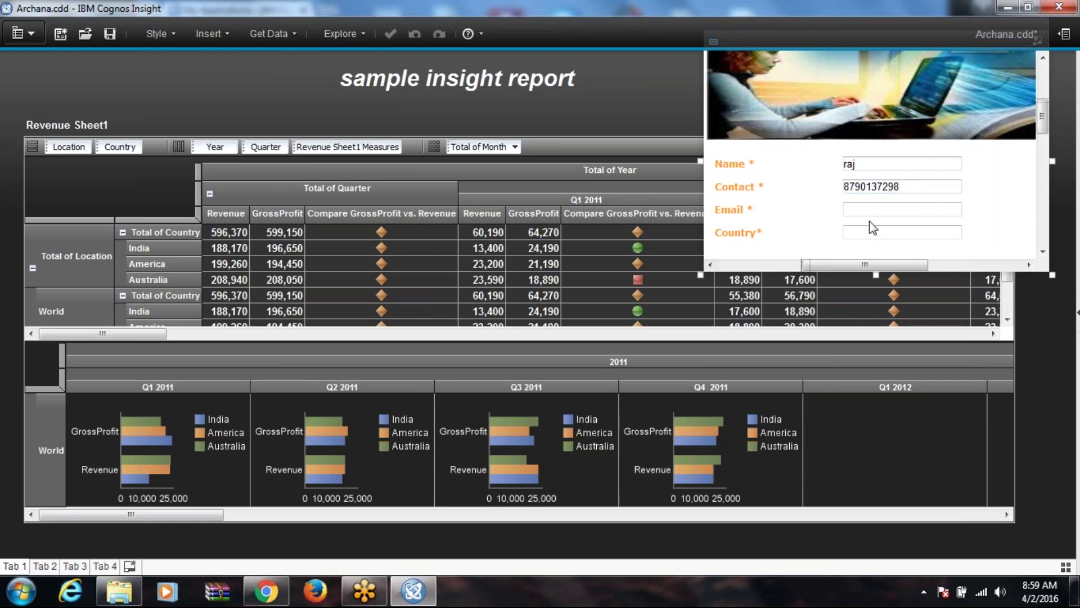
pyautogui.click(883, 208)
pyautogui.write('ha')
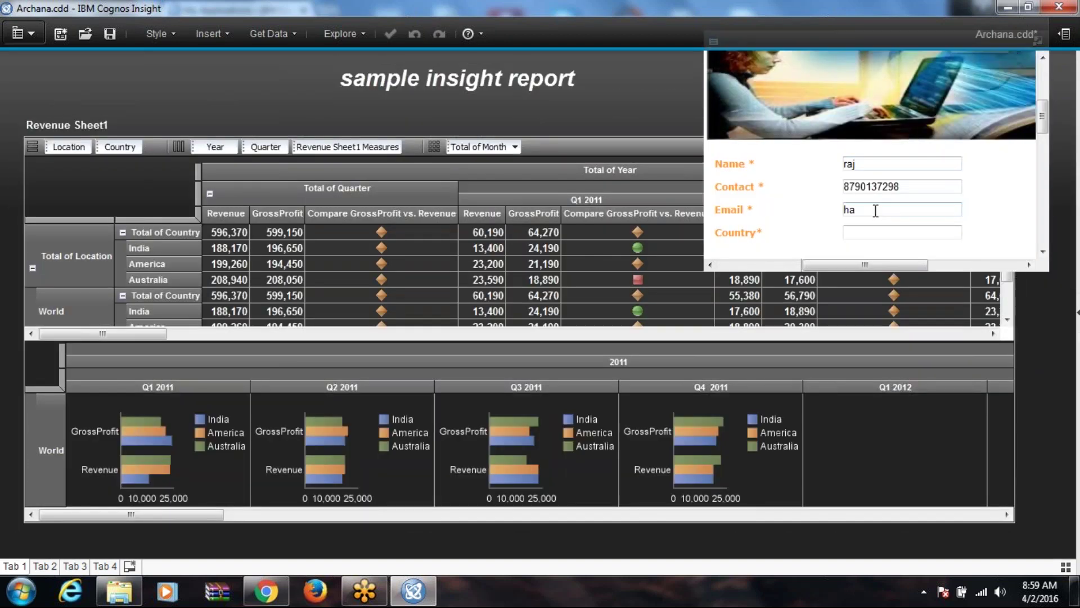
pyautogui.write('gmail.com')
pyautogui.click(897, 228)
pyautogui.write('india')
# Step: Choose Informatica as course group, try submitting, and dismiss the invalid e-mail warning
pyautogui.moveTo(1045, 114); pyautogui.dragTo(1043, 143)
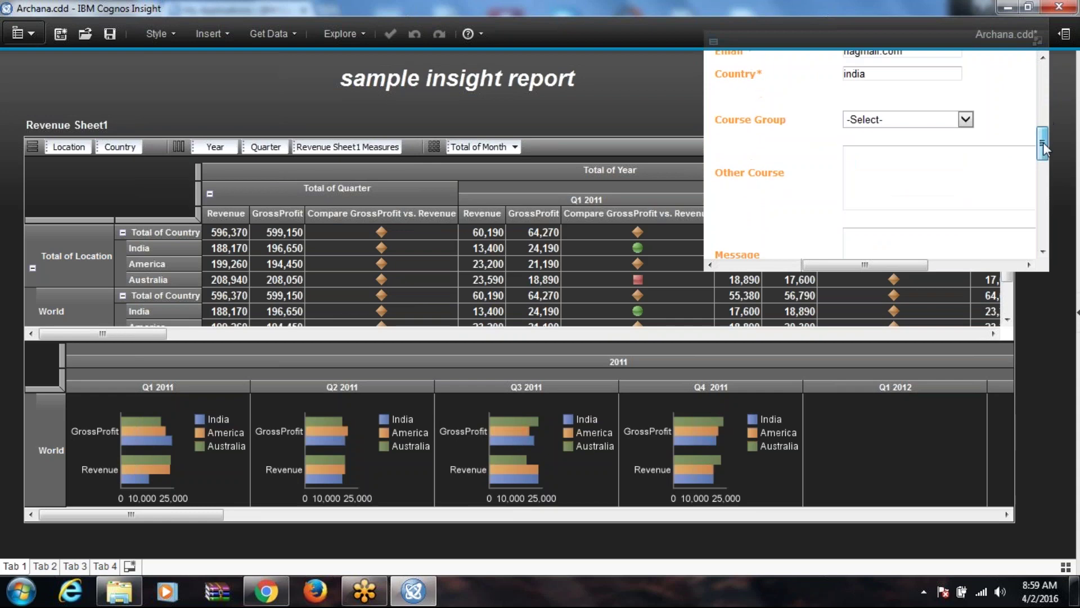
pyautogui.click(933, 120)
pyautogui.click(941, 159)
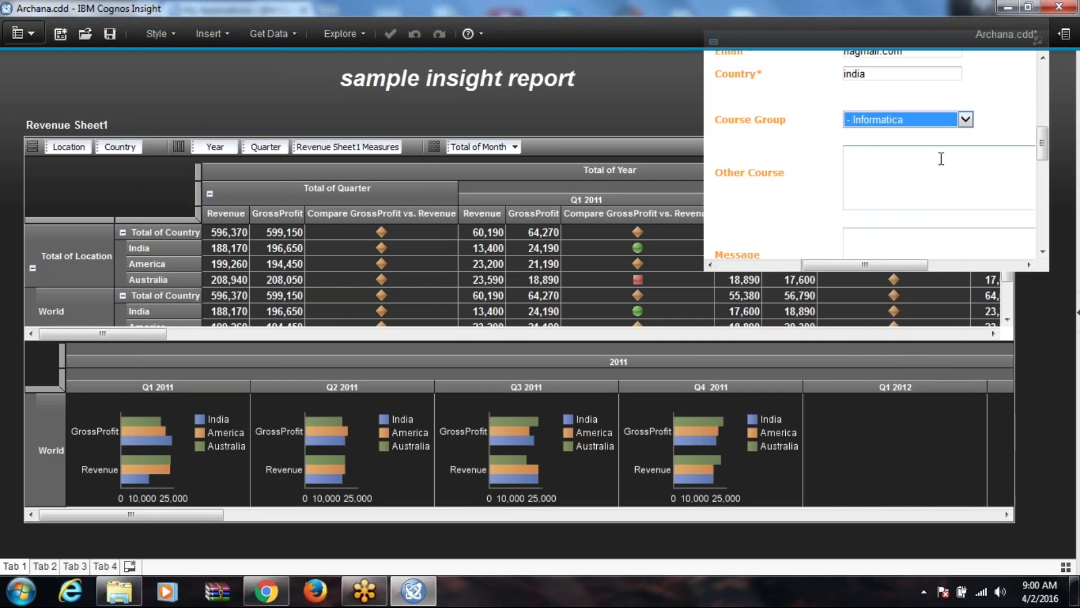
pyautogui.click(923, 178)
pyautogui.moveTo(1044, 147)
pyautogui.mouseDown()
pyautogui.moveTo(1046, 178)
pyautogui.moveTo(1042, 164)
pyautogui.mouseUp()
pyautogui.click(864, 161)
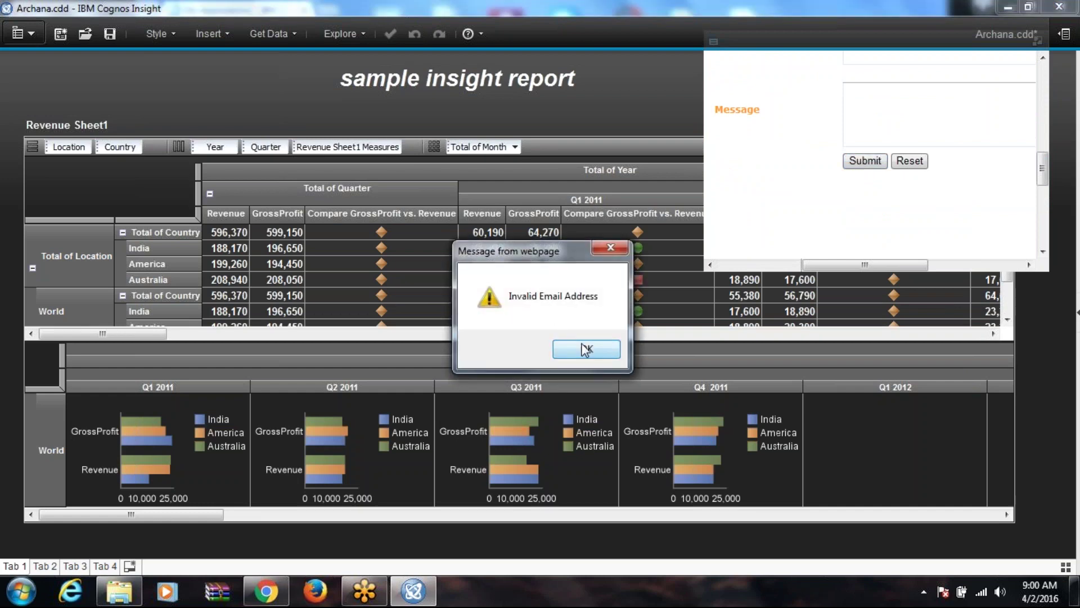
pyautogui.click(597, 348)
pyautogui.scroll(2, 849, 103)
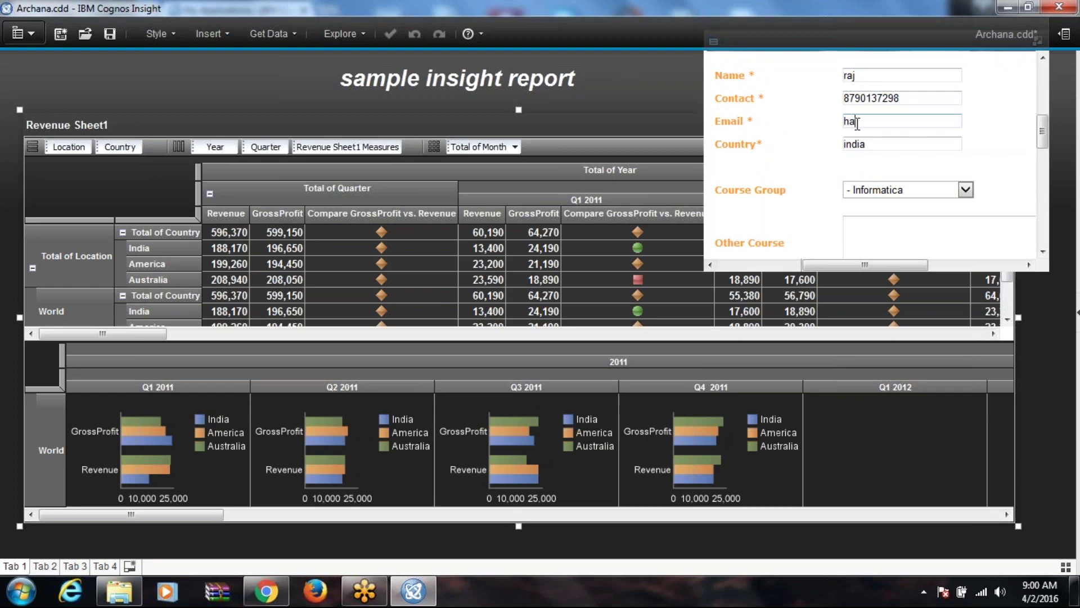
# Step: Write the learner's e-mail address in Notepad and select it for copying
pyautogui.write('ha')
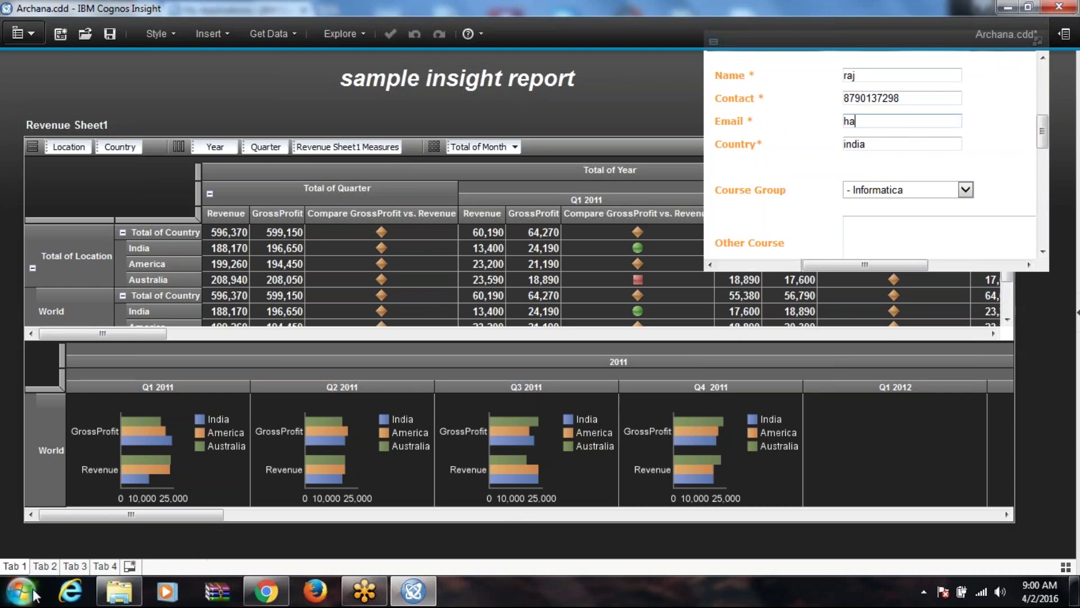
pyautogui.click(37, 595)
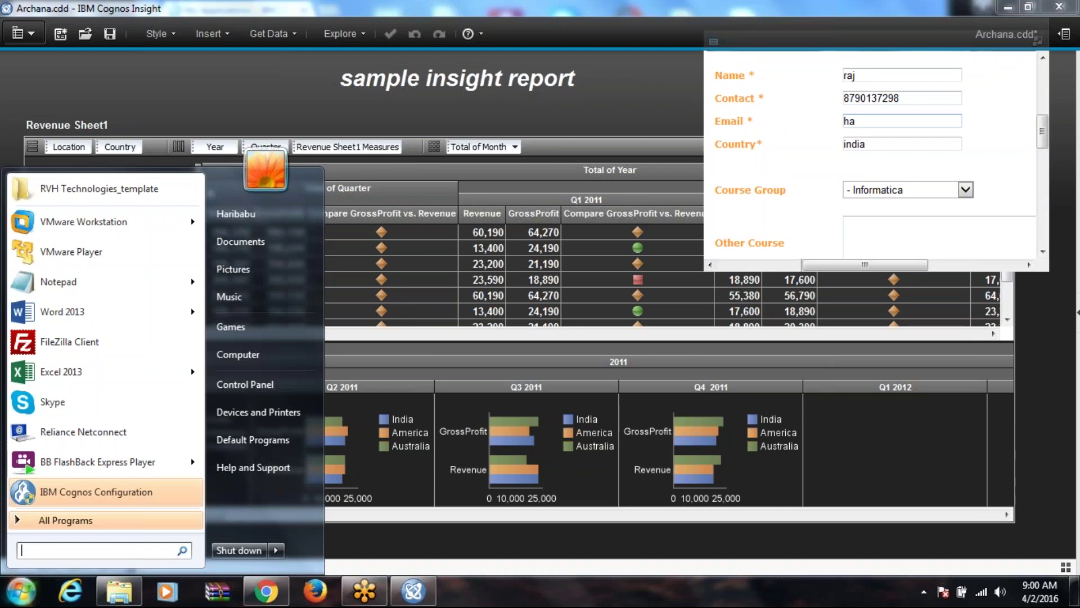
pyautogui.write('notepad')
pyautogui.press('Return')
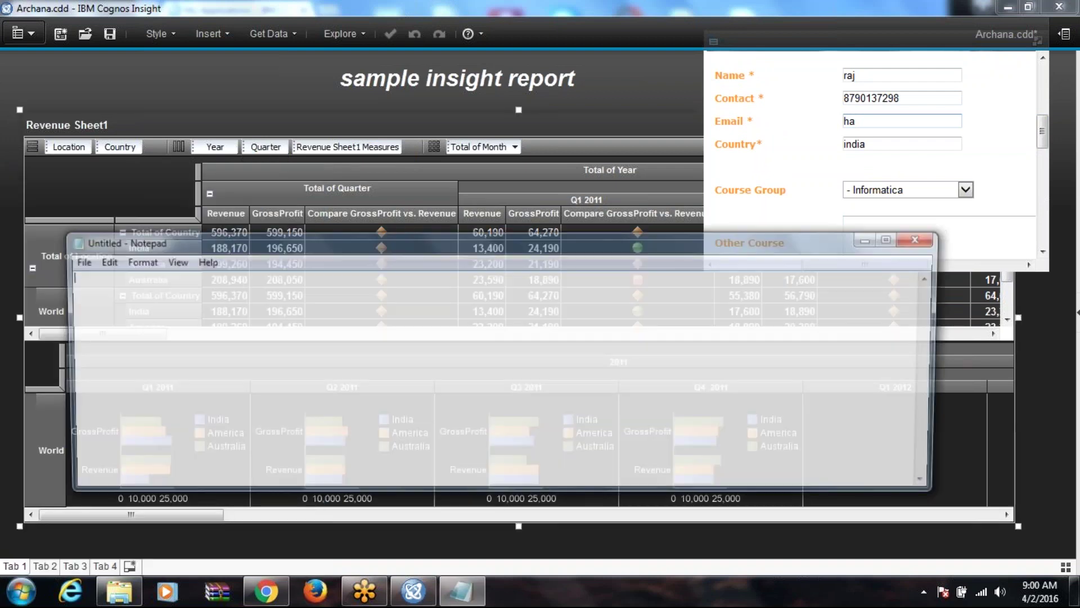
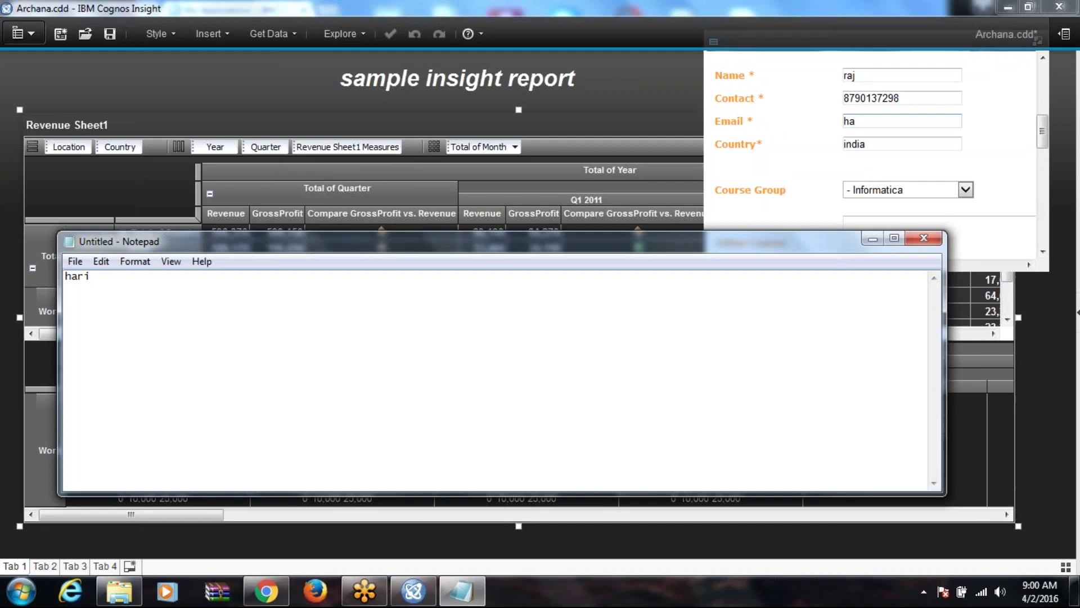
pyautogui.moveTo(154, 276); pyautogui.dragTo(62, 277)
pyautogui.hotkey('ctrl', 'c')
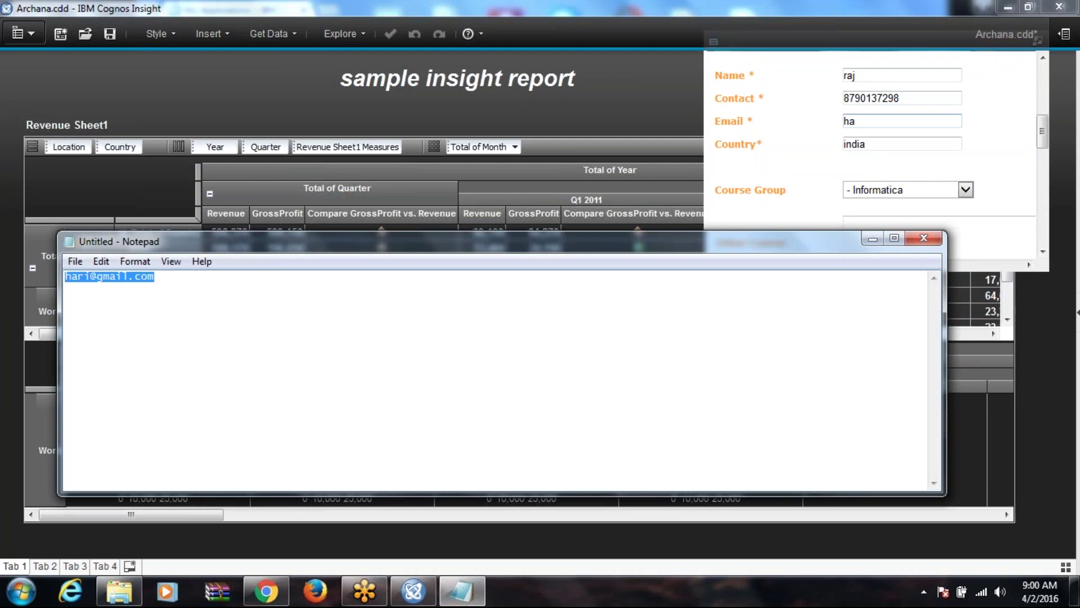
# Step: Paste the copied e-mail address over the partial entry in the form's Email field
pyautogui.click(869, 121)
pyautogui.moveTo(869, 120); pyautogui.dragTo(820, 121)
pyautogui.hotkey('ctrl', 'v')
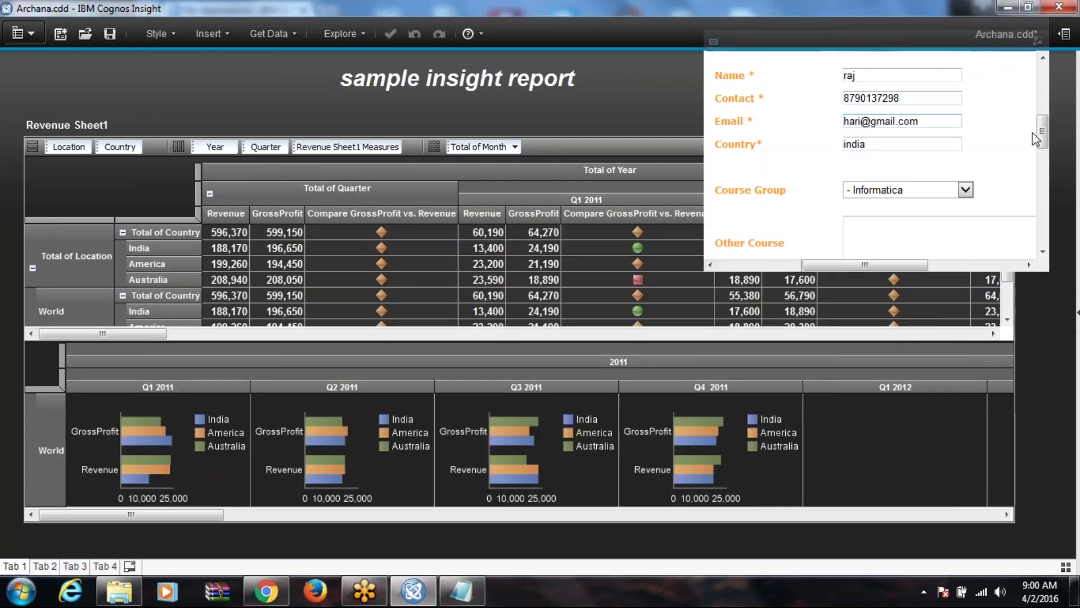
# Step: Submit the registration form, scroll to the Submission Confirmation message, and select the widget
pyautogui.moveTo(1044, 135); pyautogui.dragTo(1045, 168)
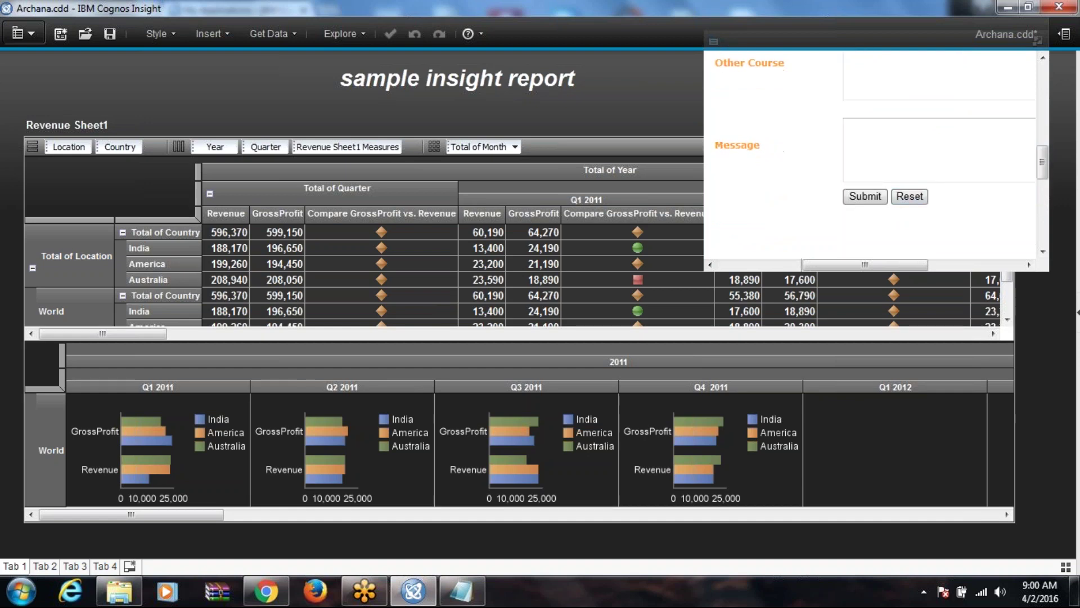
pyautogui.click(865, 196)
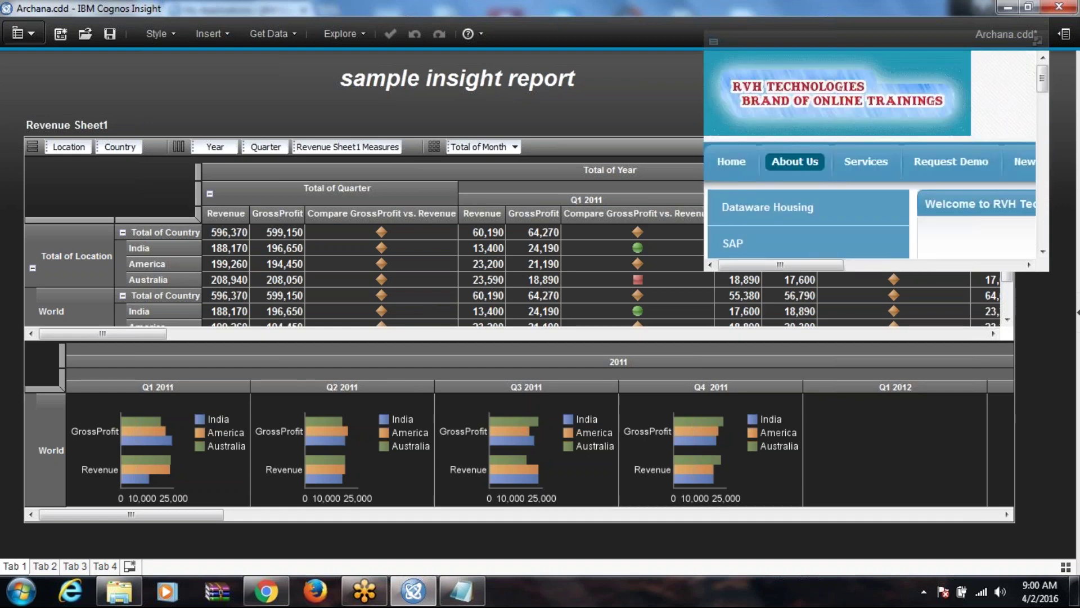
pyautogui.moveTo(818, 268); pyautogui.dragTo(880, 268)
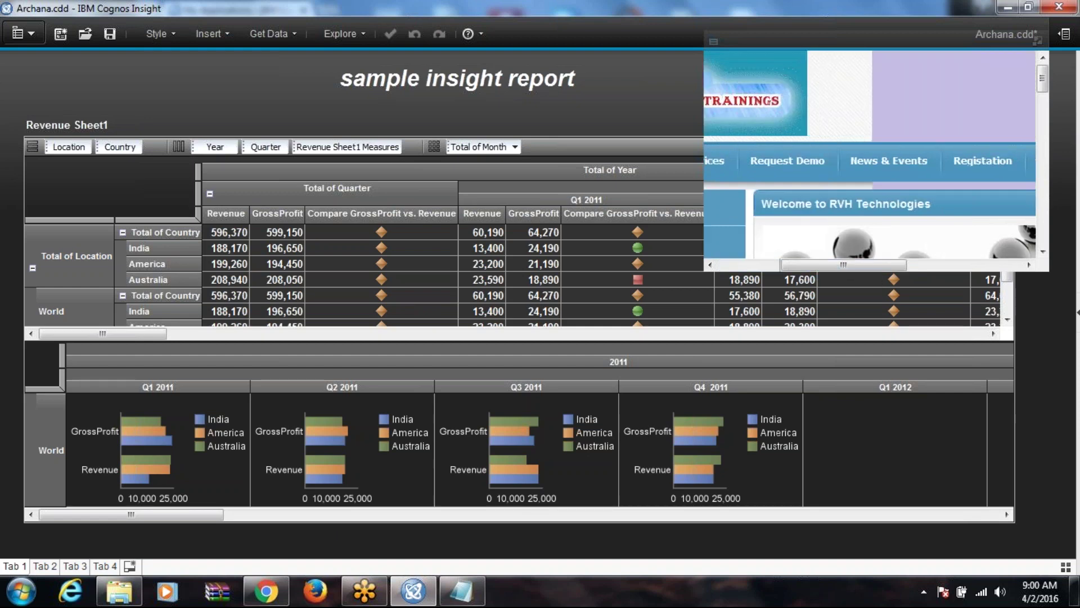
pyautogui.moveTo(1042, 83); pyautogui.dragTo(1042, 113)
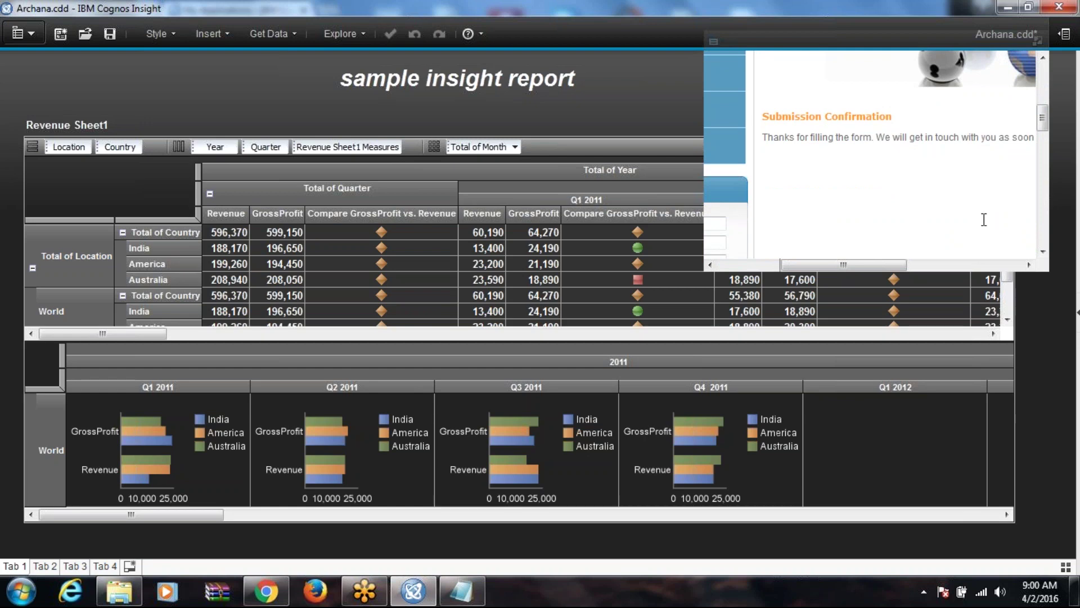
pyautogui.click(899, 270)
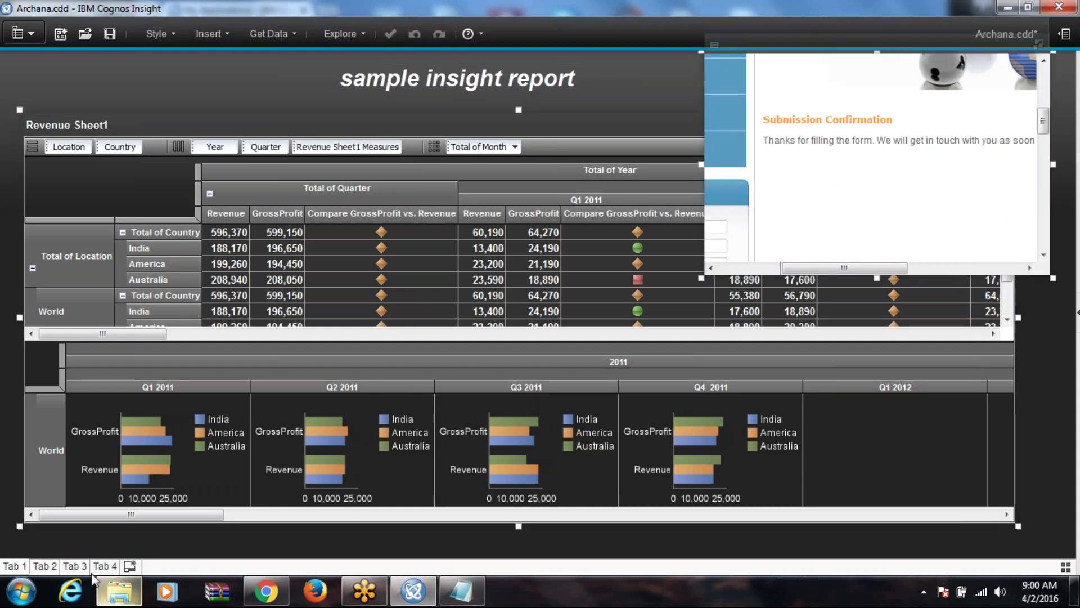
# Step: Rename the third tab to 'registration'
pyautogui.click(76, 566)
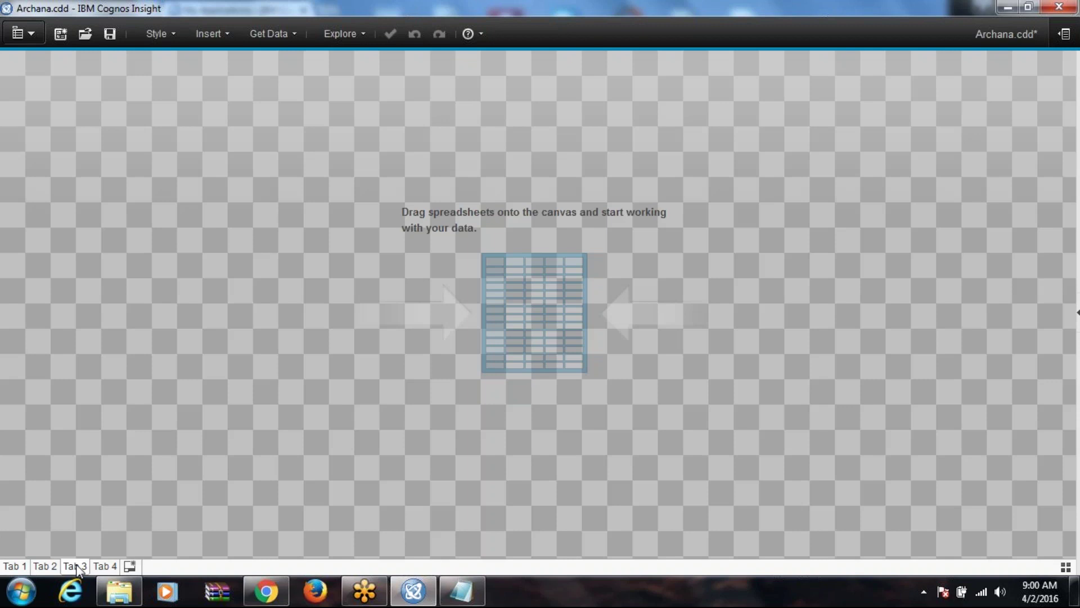
pyautogui.doubleClick(76, 567)
pyautogui.rightClick(76, 567)
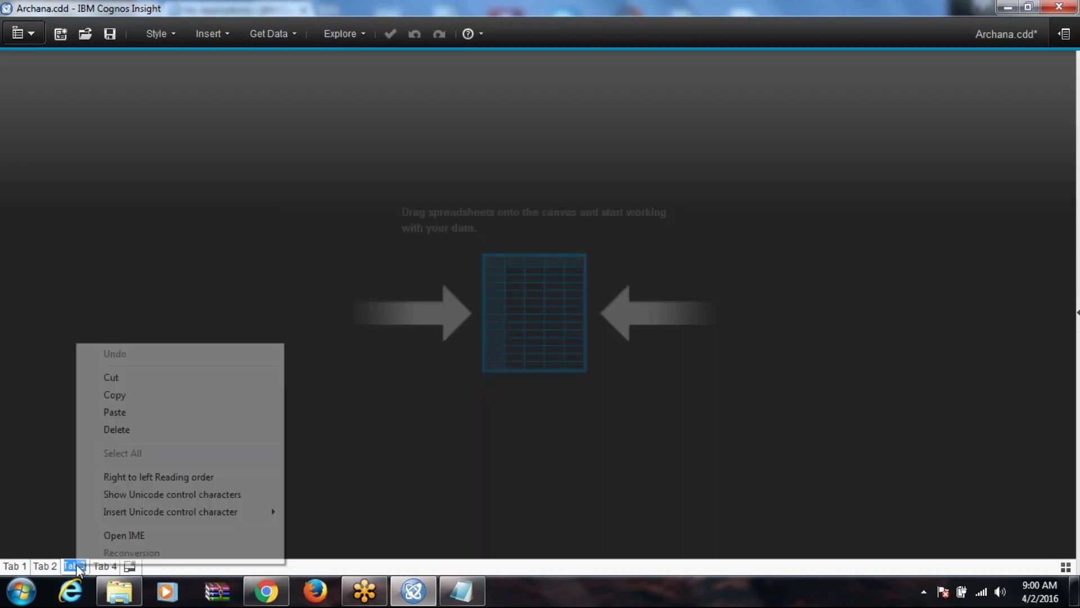
pyautogui.press('Escape')
pyautogui.write('e')
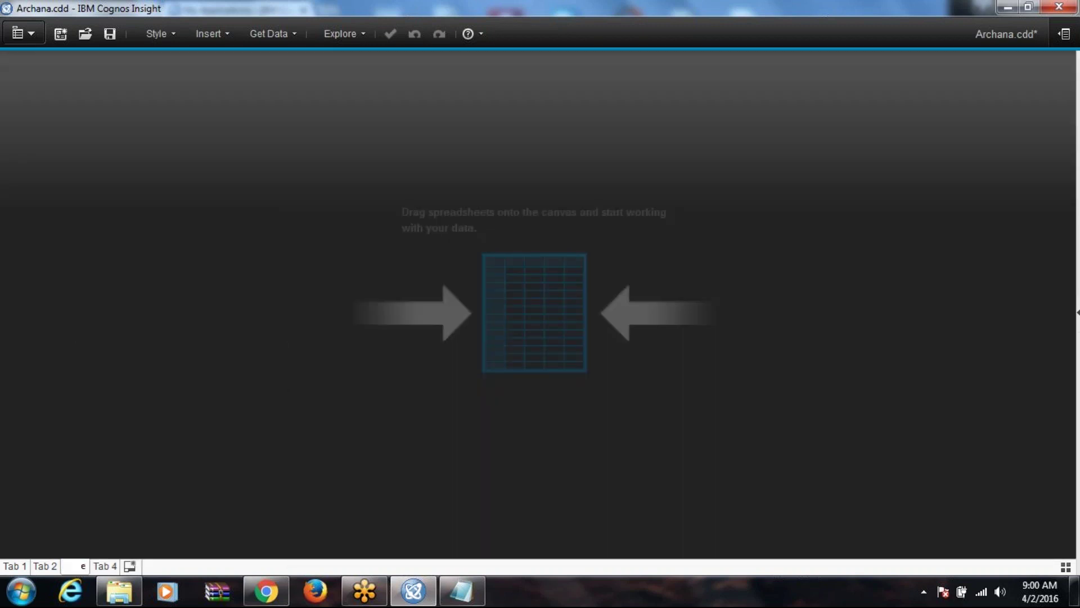
pyautogui.write('Re')
pyautogui.press('Return')
pyautogui.click(76, 567)
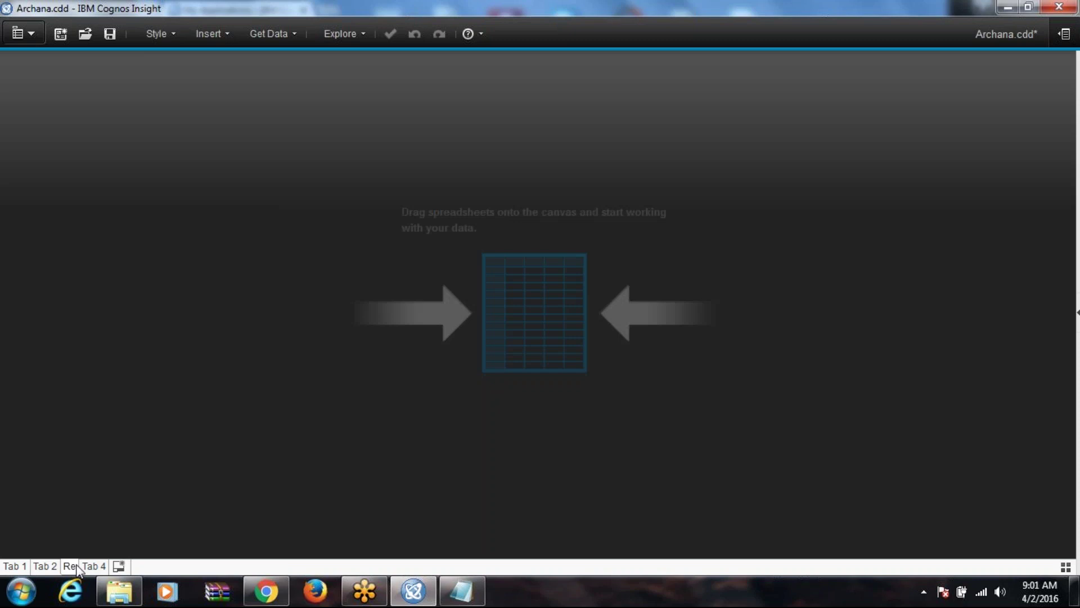
pyautogui.doubleClick(76, 566)
pyautogui.write('rat')
pyautogui.write('io')
pyautogui.write('n')
pyautogui.press('Return')
# Step: Place a text box on the registration canvas, then remove it from the workspace
pyautogui.doubleClick(161, 515)
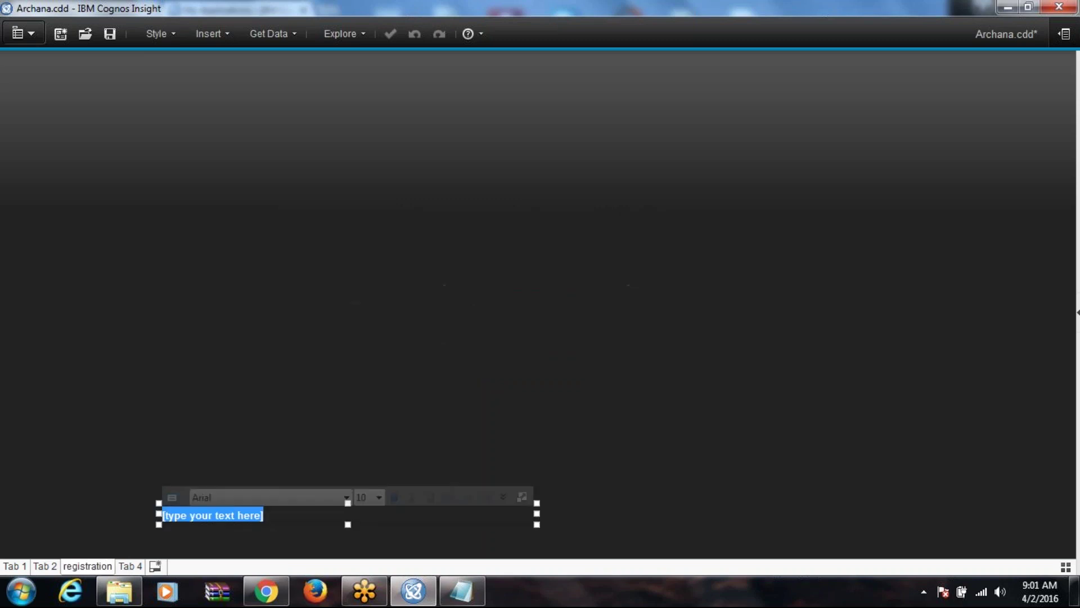
pyautogui.click(288, 496)
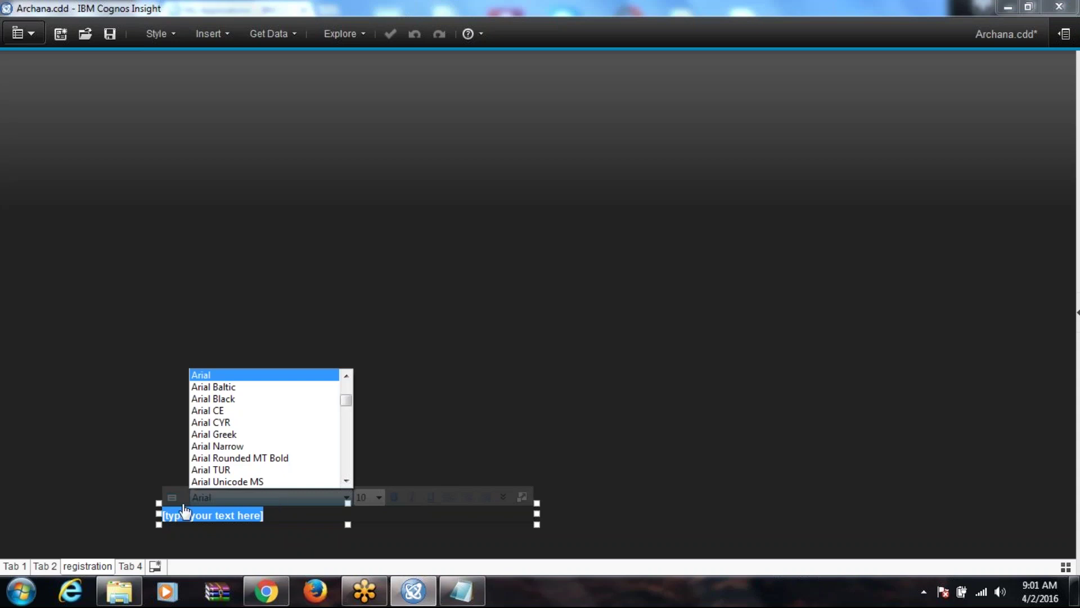
pyautogui.click(175, 501)
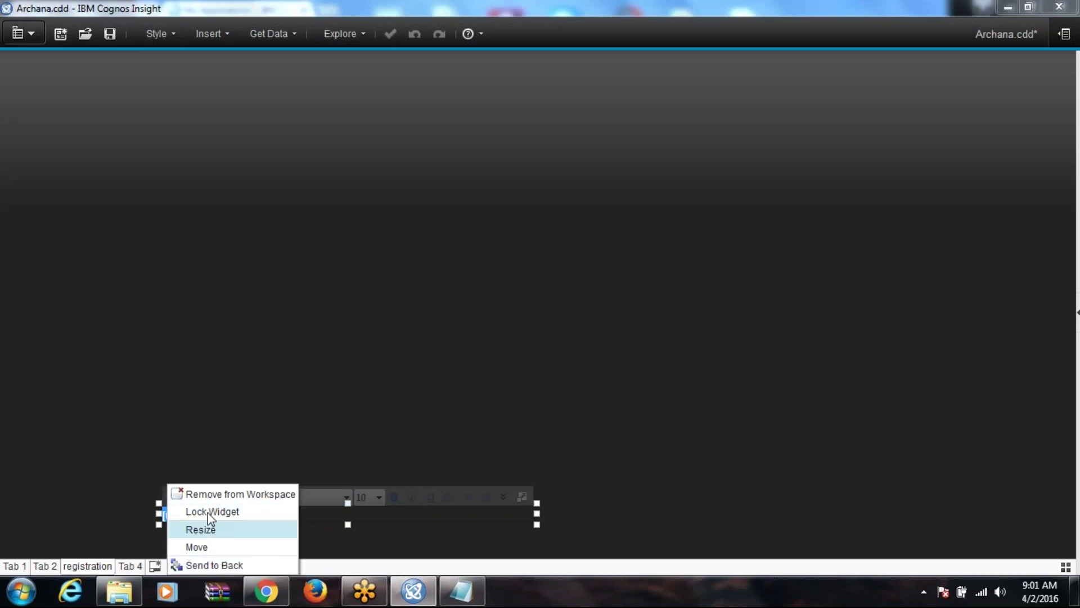
pyautogui.click(219, 495)
pyautogui.rightClick(298, 168)
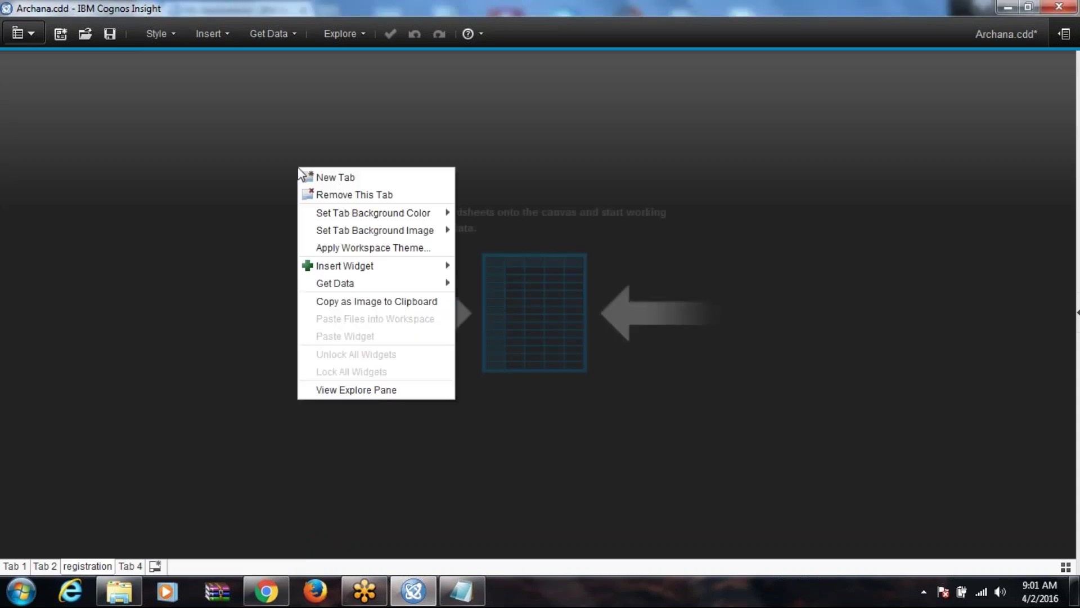
pyautogui.click(224, 35)
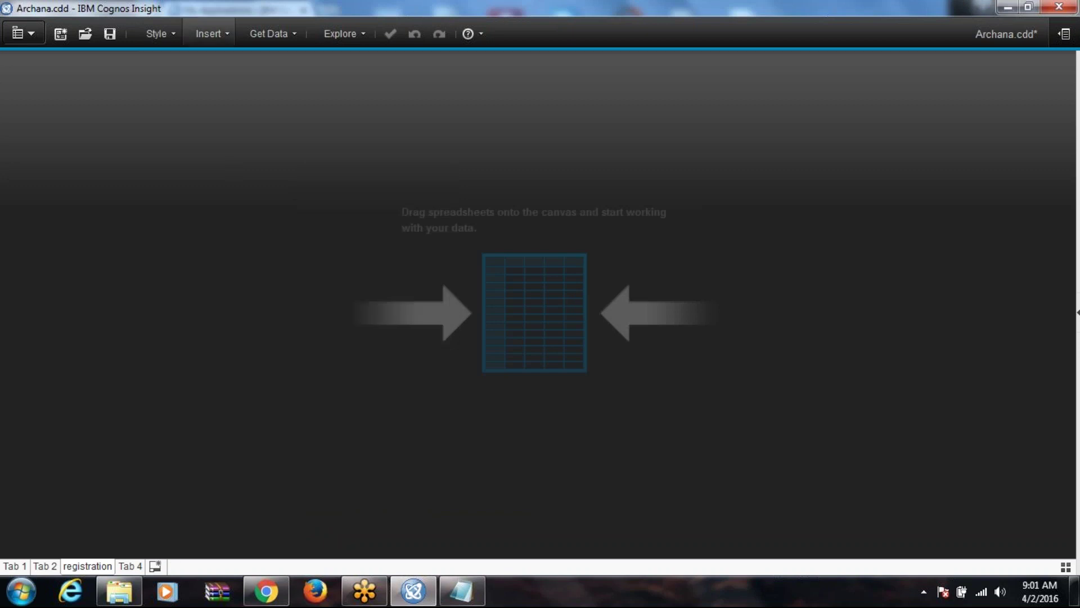
pyautogui.click(224, 35)
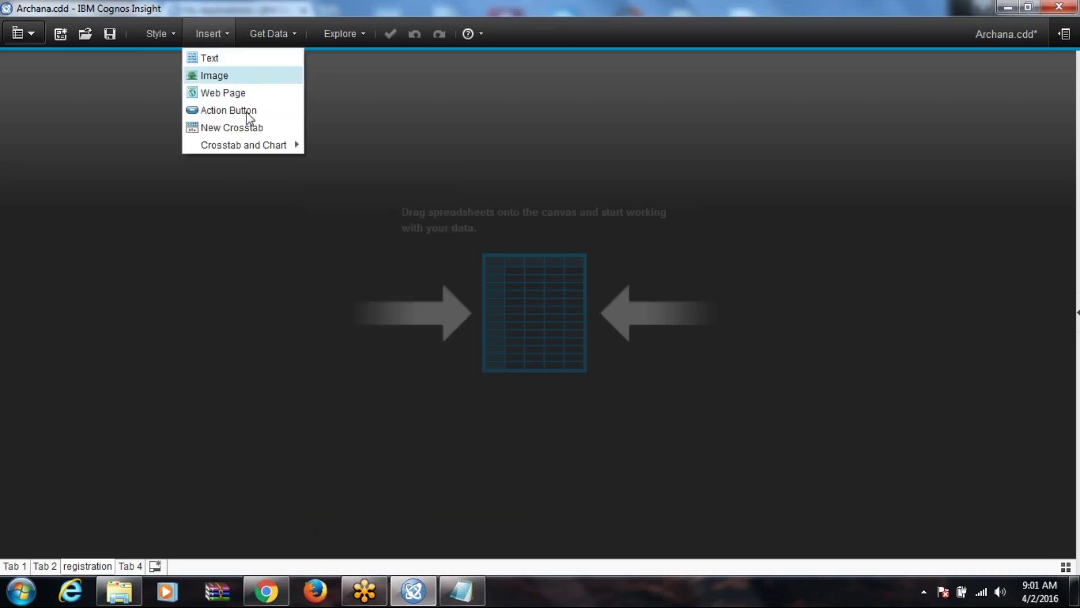
pyautogui.click(234, 93)
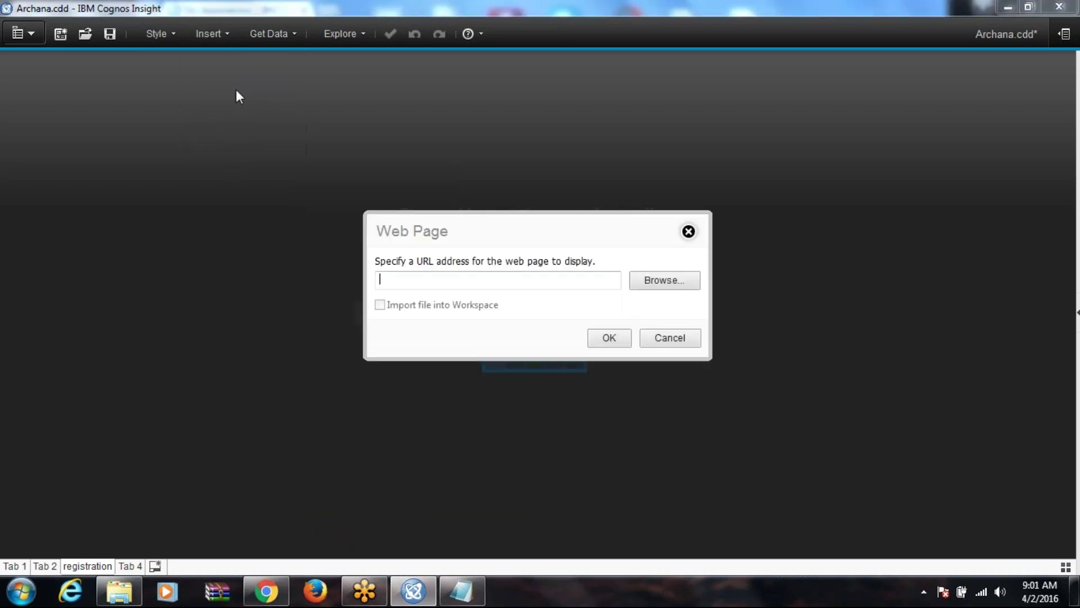
pyautogui.write('www')
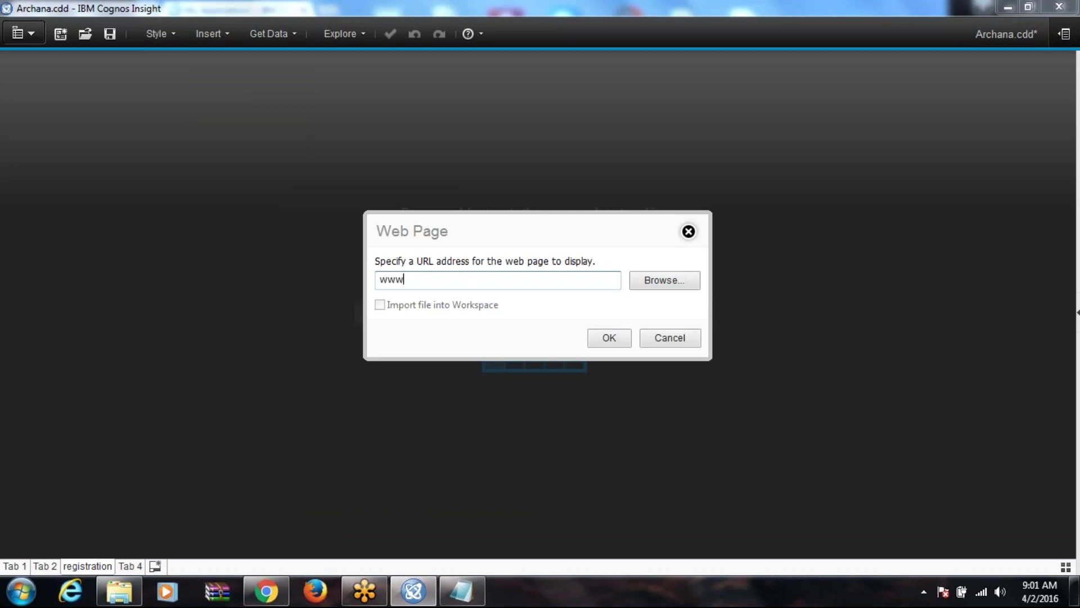
pyautogui.write('.rvhtech.com')
pyautogui.click(613, 340)
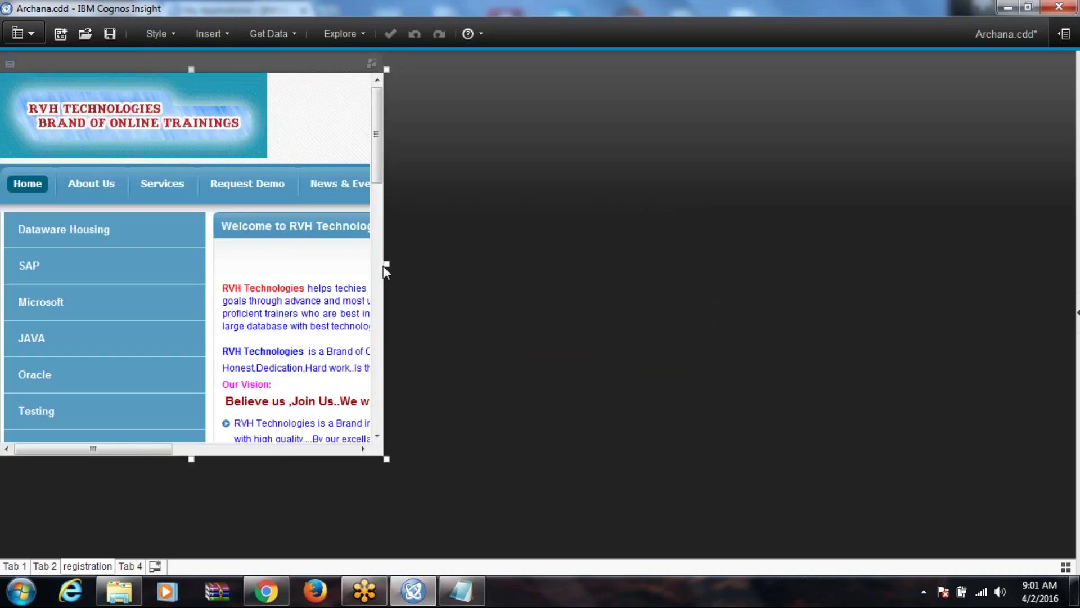
pyautogui.moveTo(385, 263); pyautogui.dragTo(806, 317)
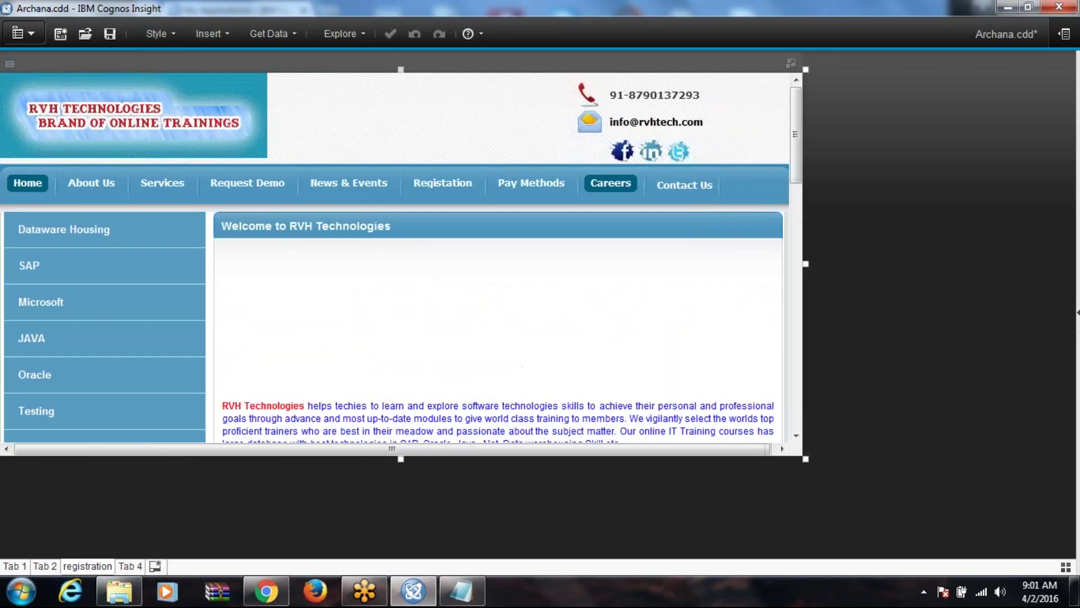
pyautogui.moveTo(794, 170)
pyautogui.mouseDown()
pyautogui.moveTo(796, 258)
pyautogui.moveTo(795, 170)
pyautogui.mouseUp()
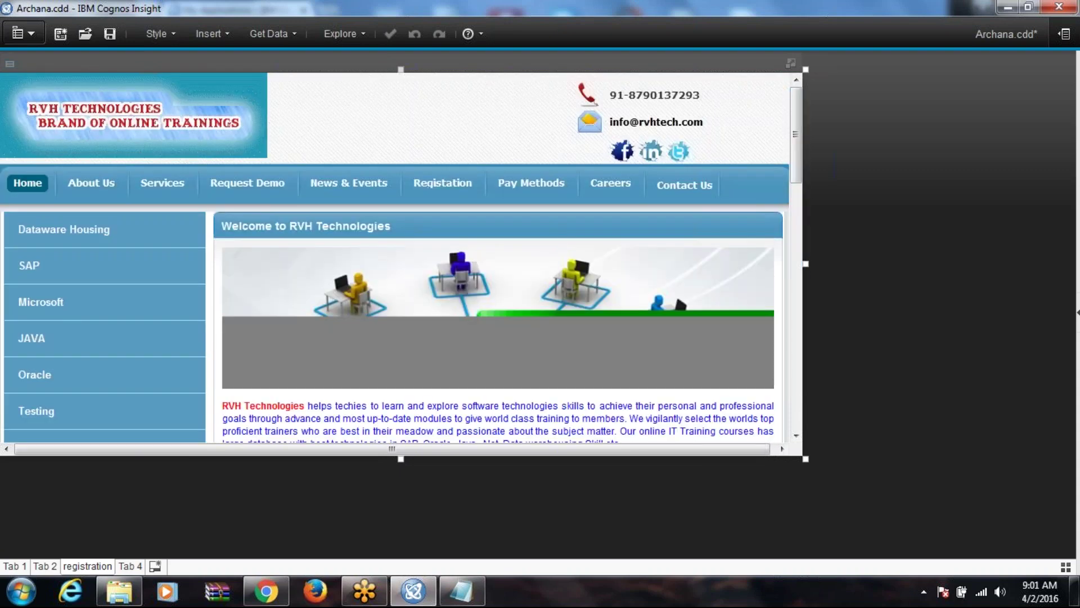
# Step: Remove the embedded web page widget from the Tab 1 report
pyautogui.click(39, 564)
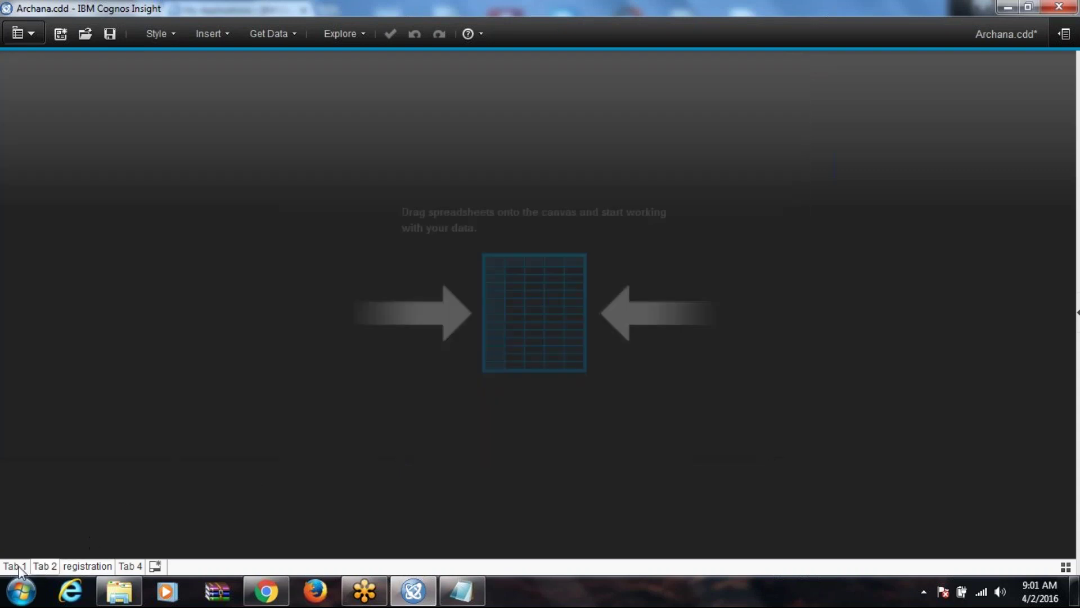
pyautogui.click(19, 567)
pyautogui.click(51, 443)
pyautogui.click(726, 113)
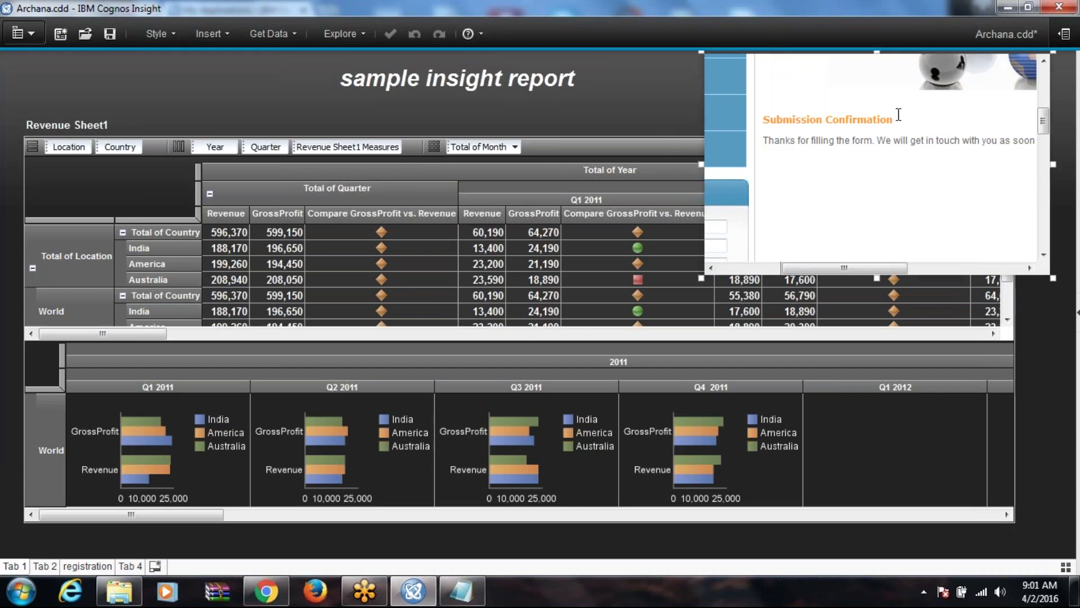
pyautogui.scroll(3, 898, 115)
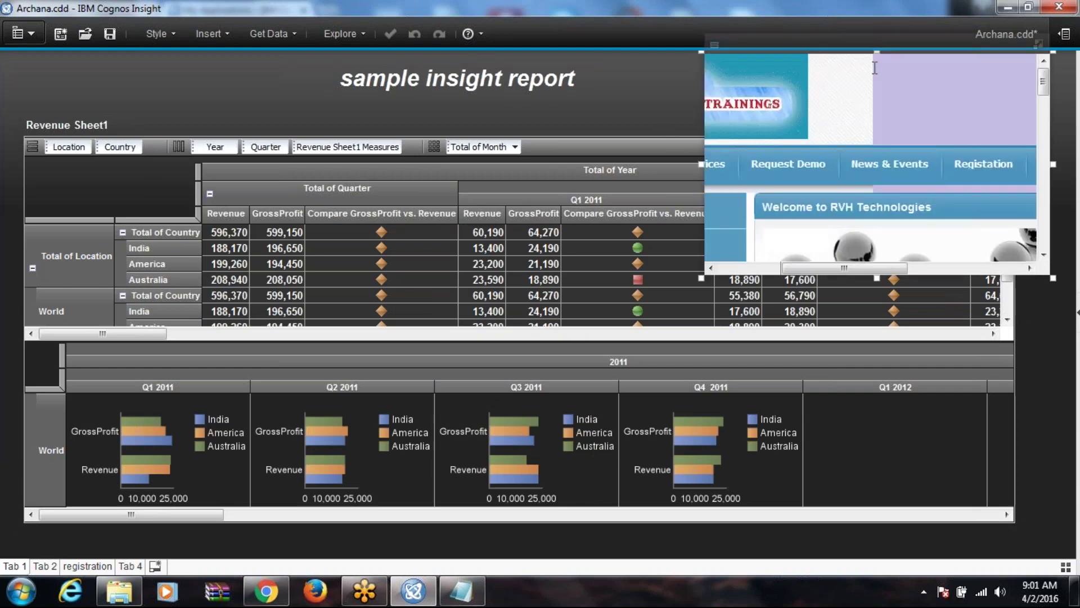
pyautogui.click(714, 45)
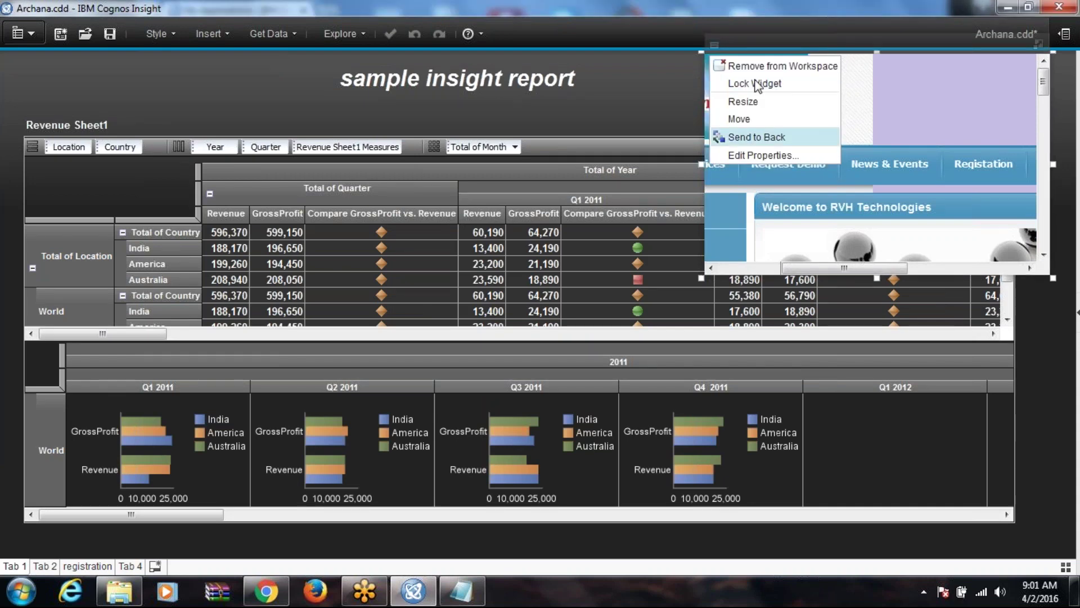
pyautogui.click(782, 66)
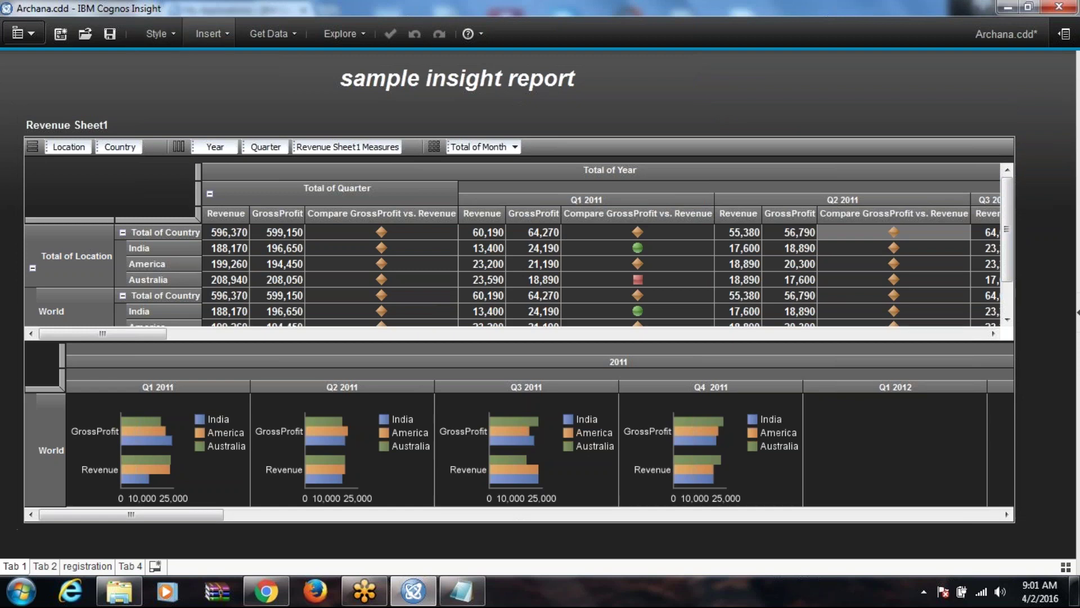
pyautogui.click(211, 34)
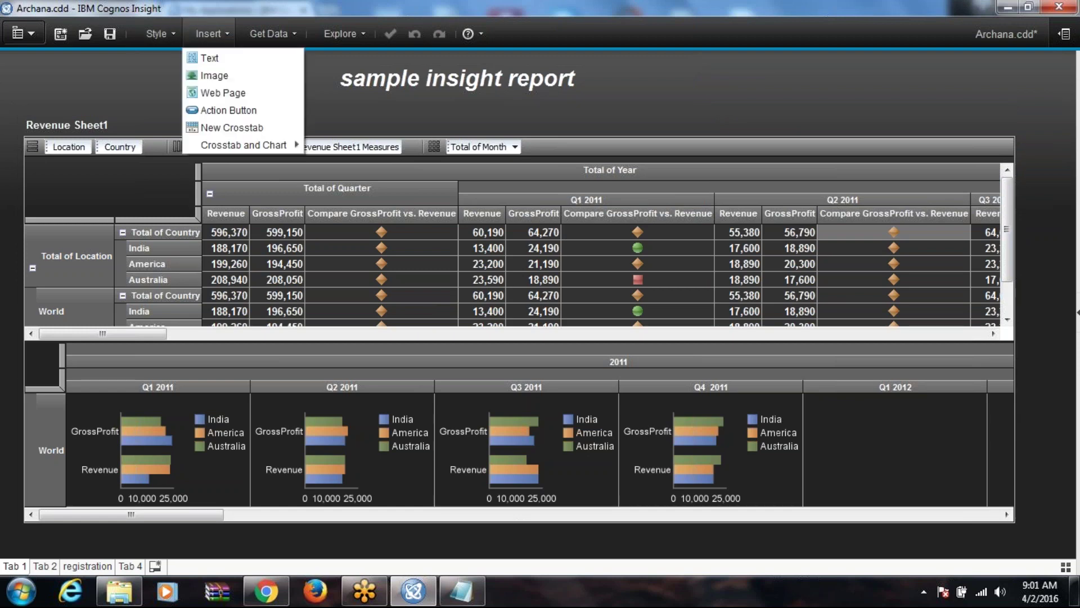
# Step: Add a Go To registration action button to Tab 1 and test it
pyautogui.click(239, 115)
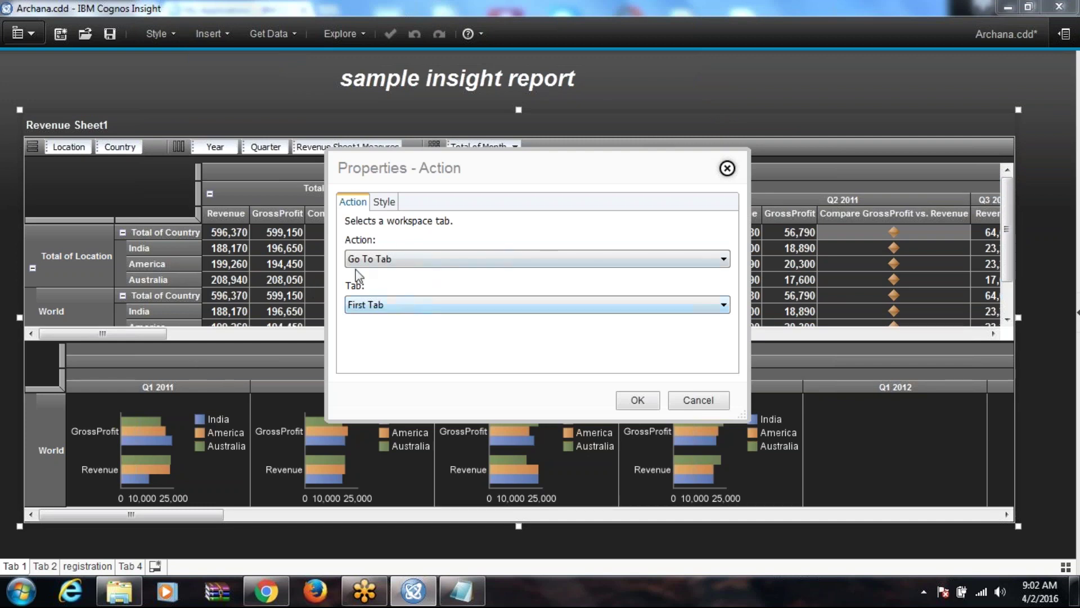
pyautogui.click(398, 305)
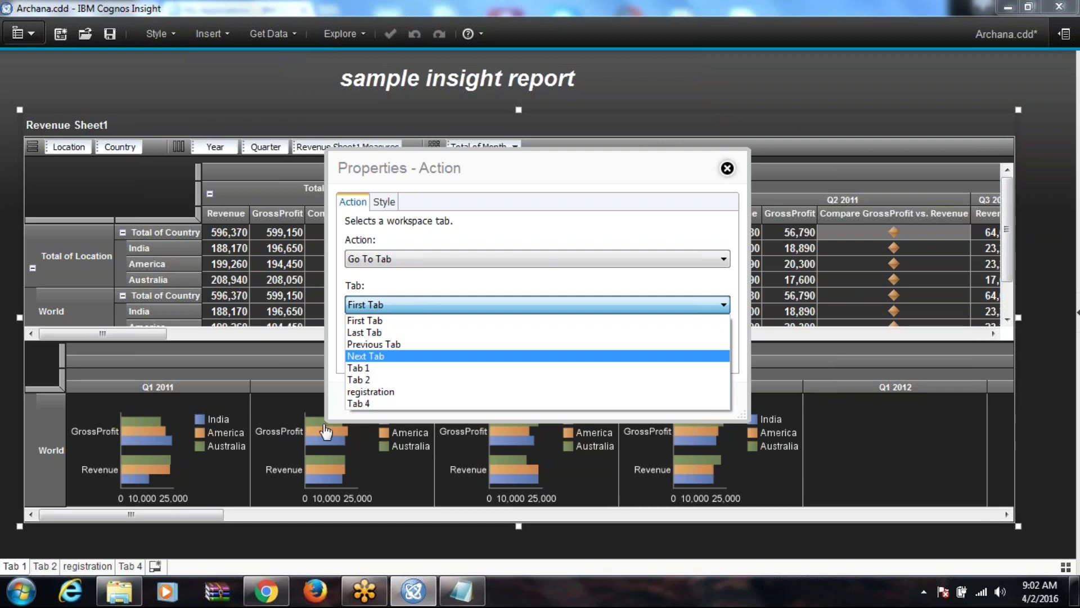
pyautogui.click(369, 392)
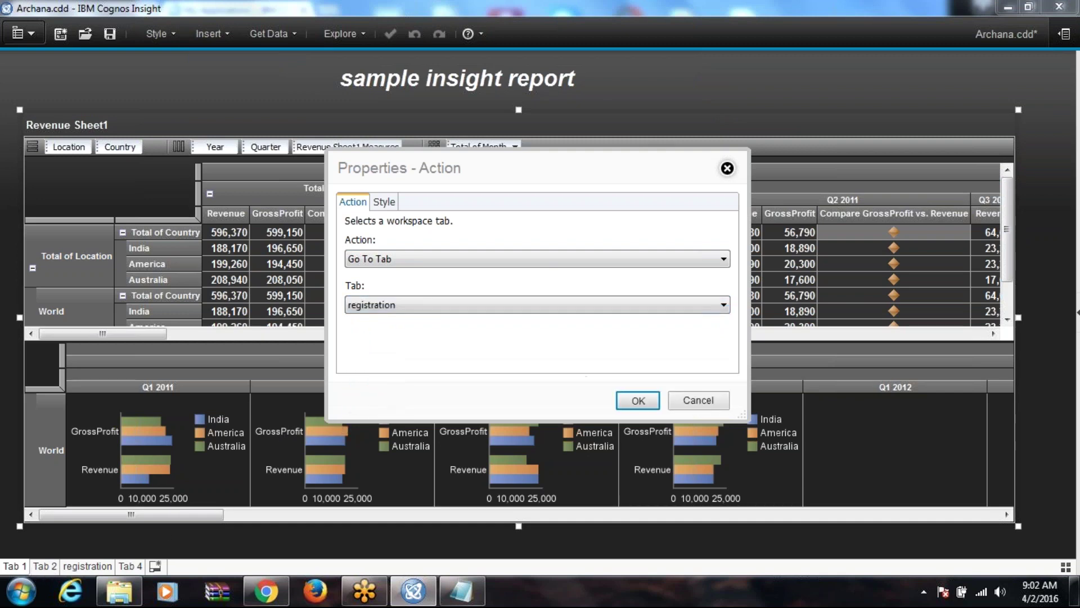
pyautogui.click(634, 398)
pyautogui.click(56, 83)
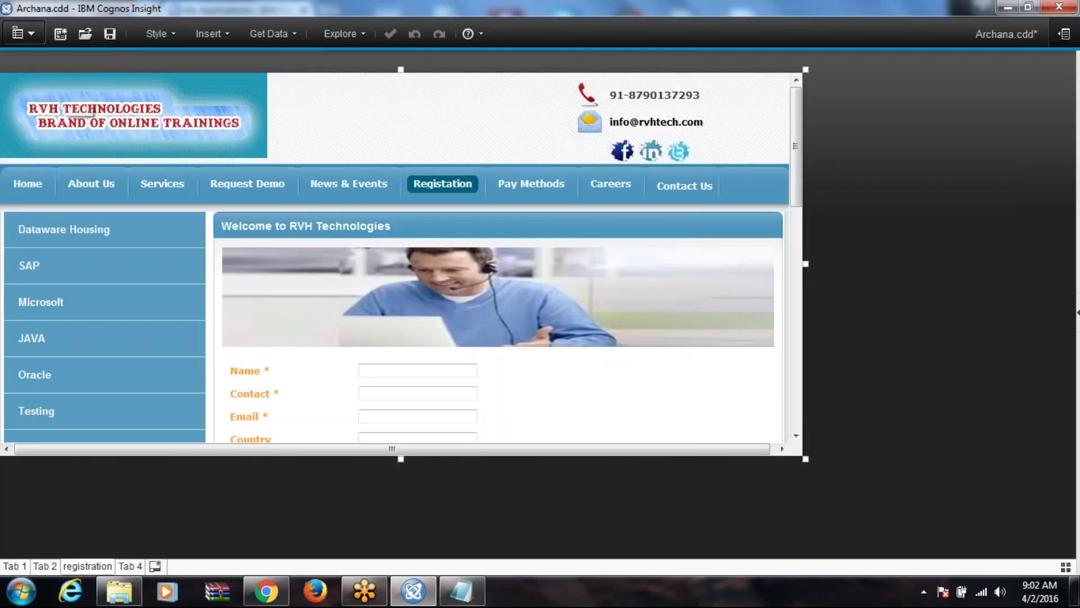
# Step: Add a Go To First Tab button right of the web page and test it
pyautogui.click(133, 493)
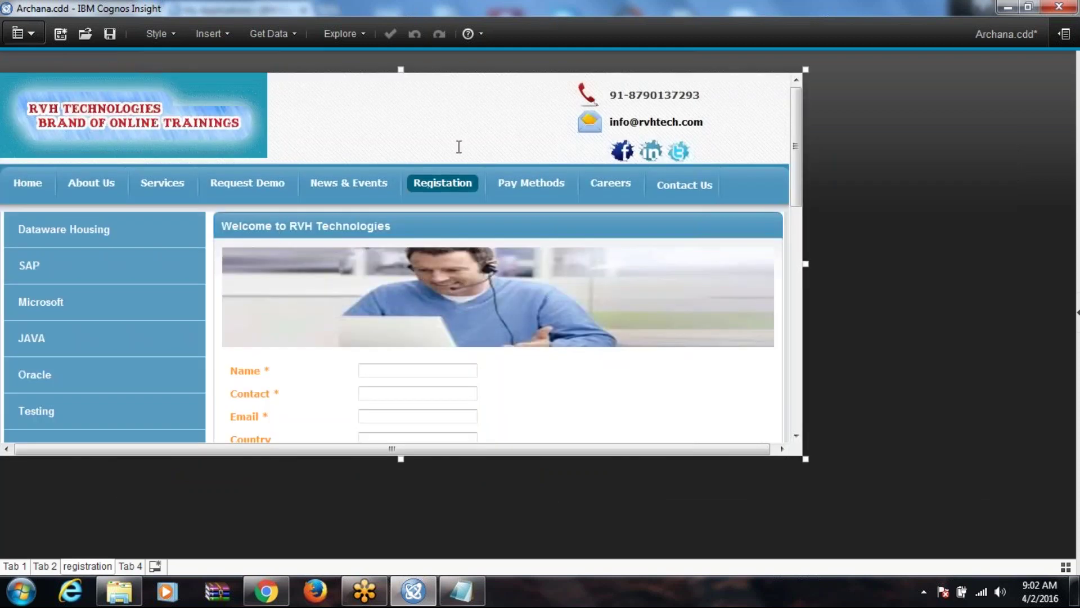
pyautogui.rightClick(841, 97)
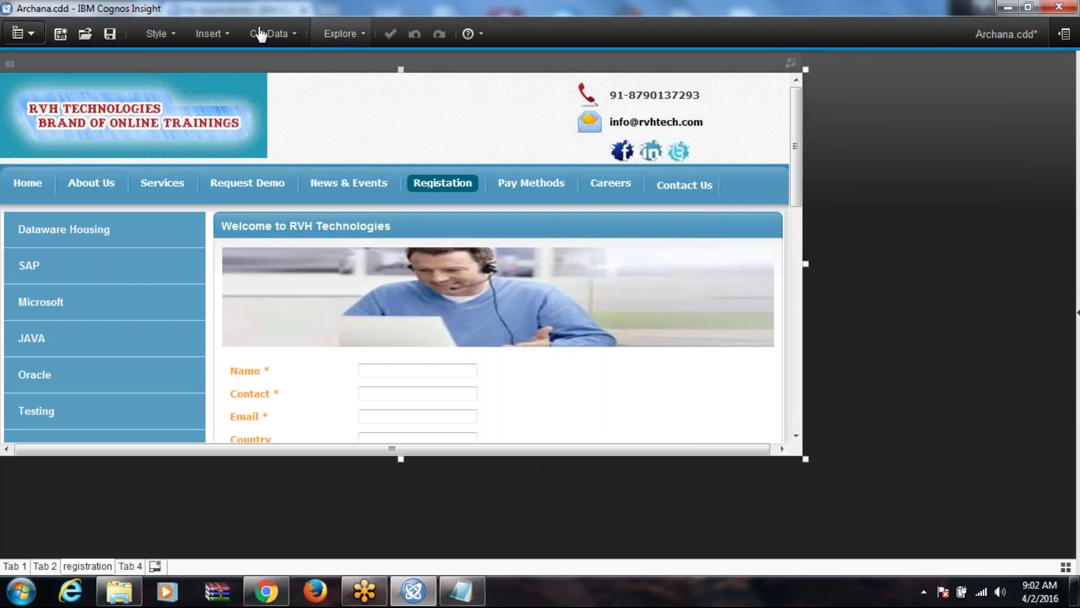
pyautogui.click(208, 33)
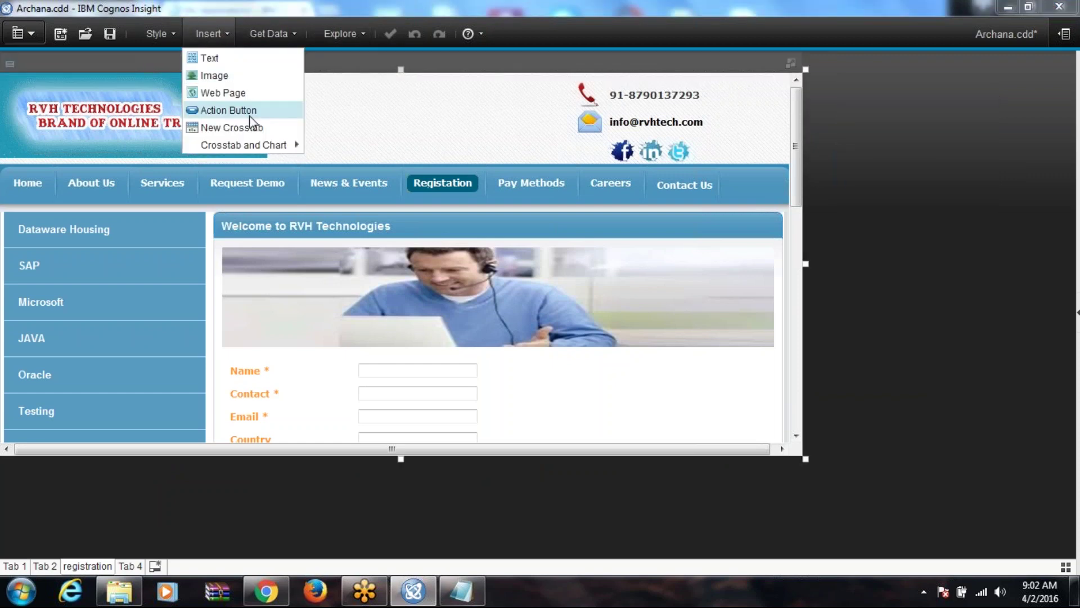
pyautogui.click(249, 111)
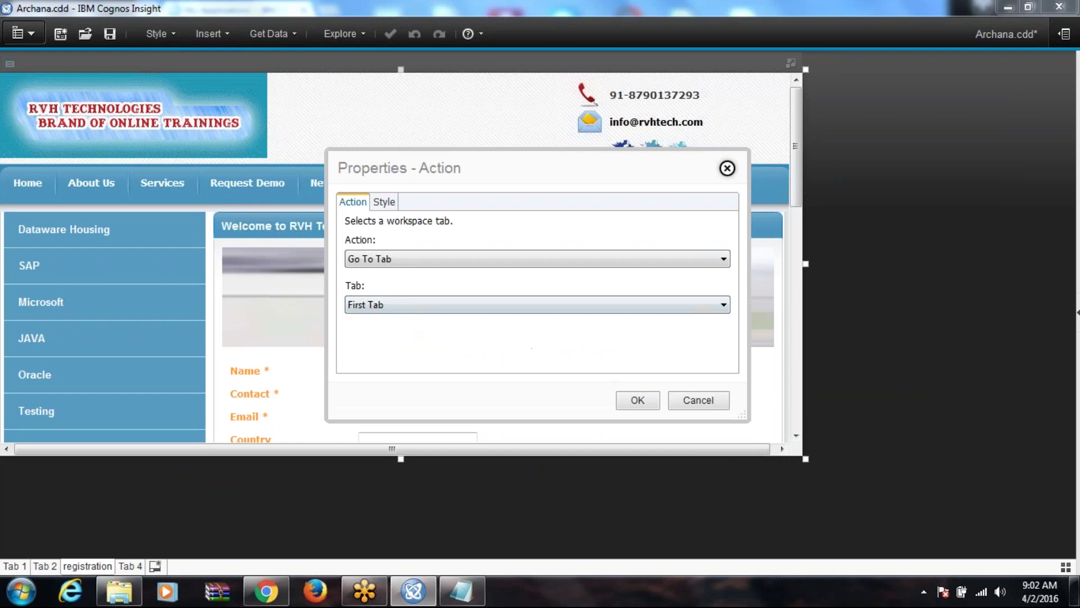
pyautogui.click(637, 400)
pyautogui.moveTo(99, 113); pyautogui.dragTo(965, 96)
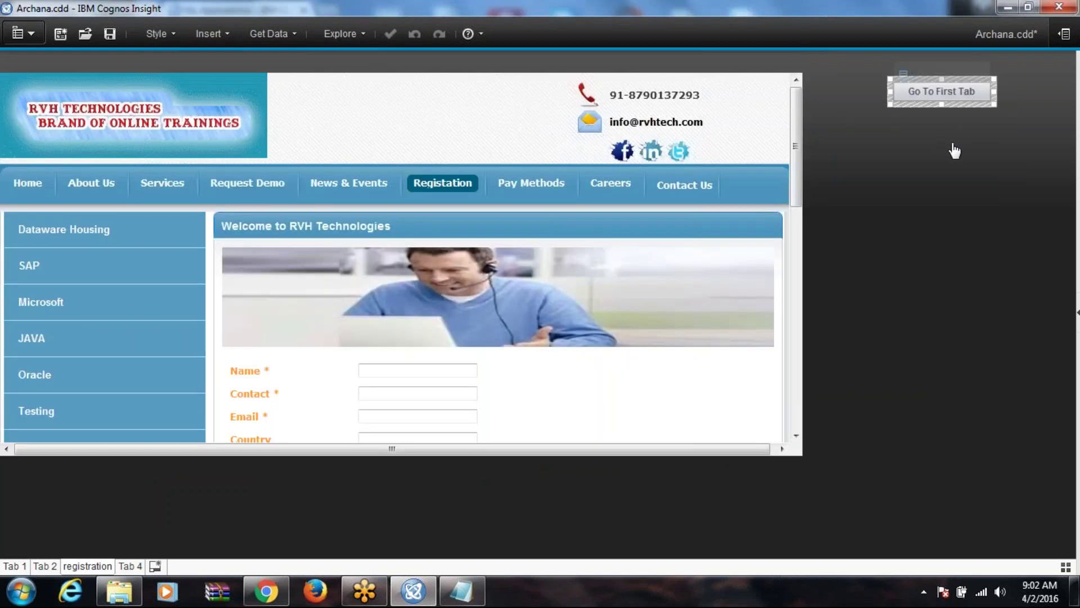
pyautogui.click(950, 132)
pyautogui.click(943, 91)
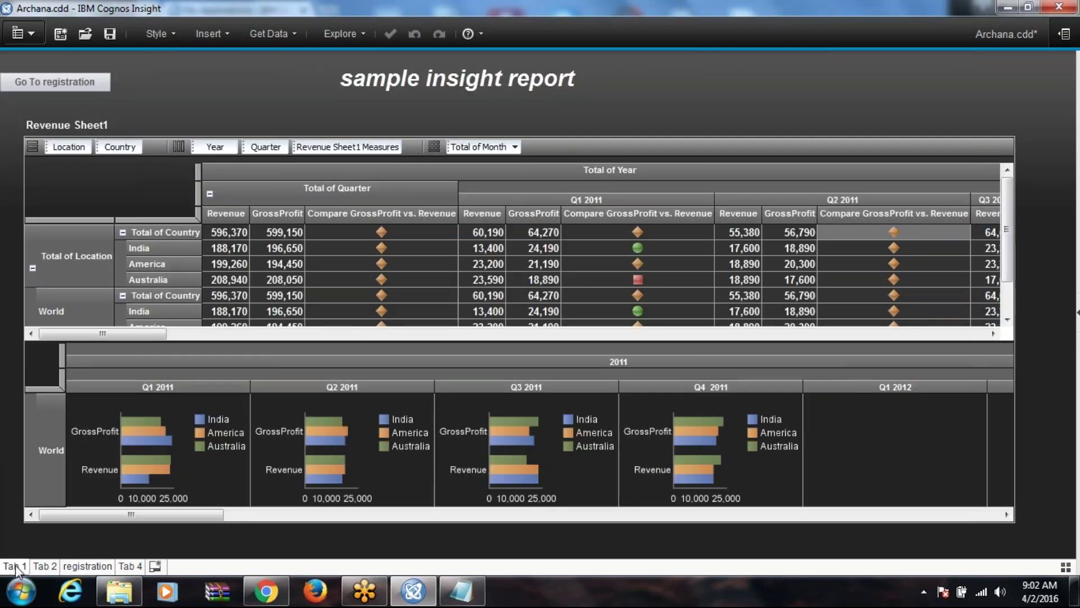
# Step: Add a Go To Next Tab action button to the Tab 1 report
pyautogui.rightClick(713, 90)
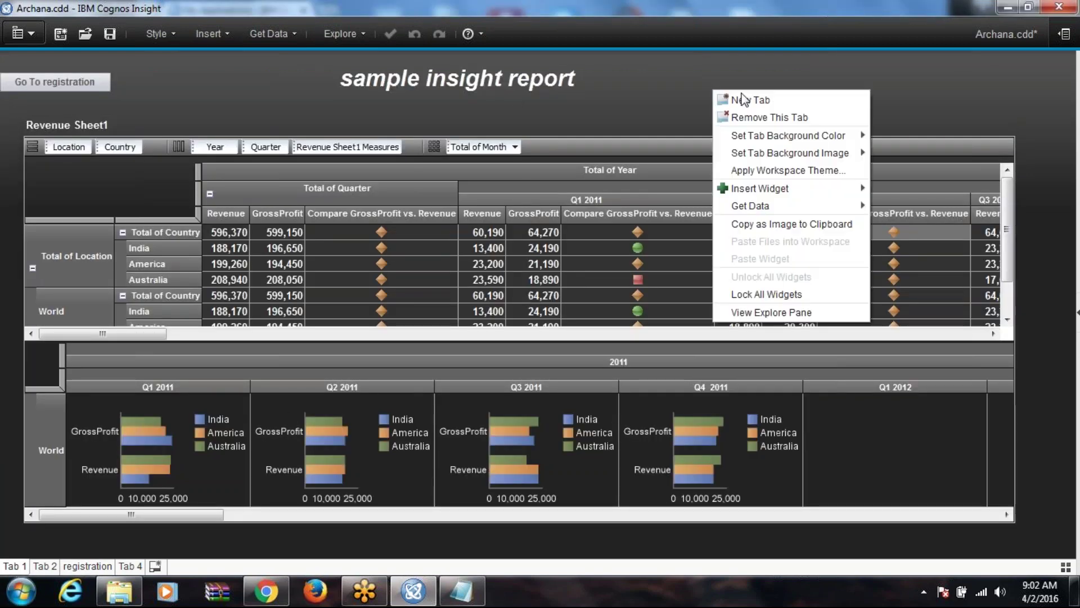
pyautogui.click(222, 33)
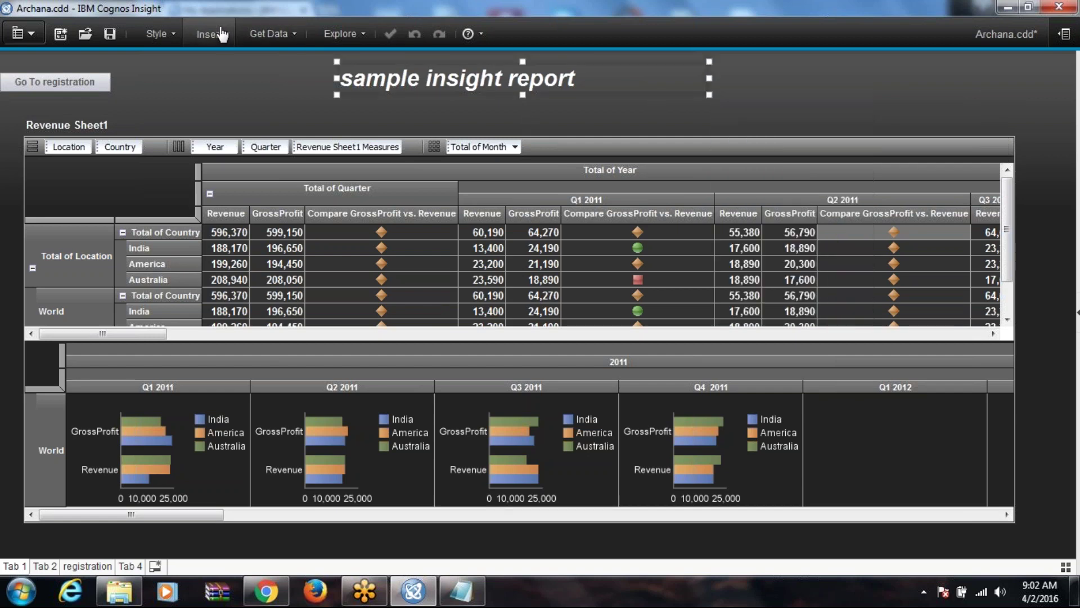
pyautogui.click(249, 110)
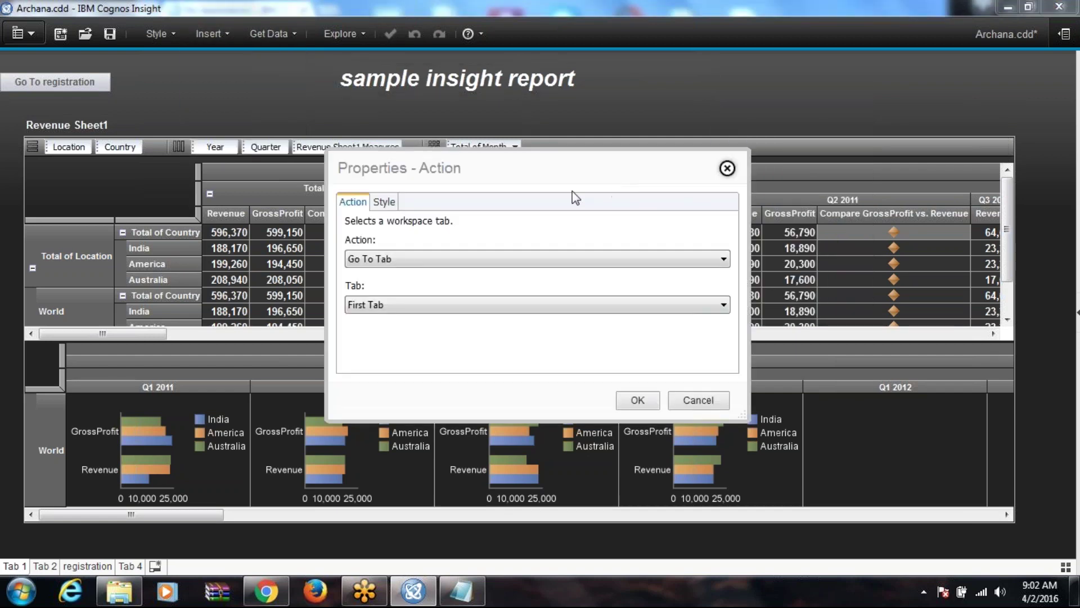
pyautogui.click(476, 305)
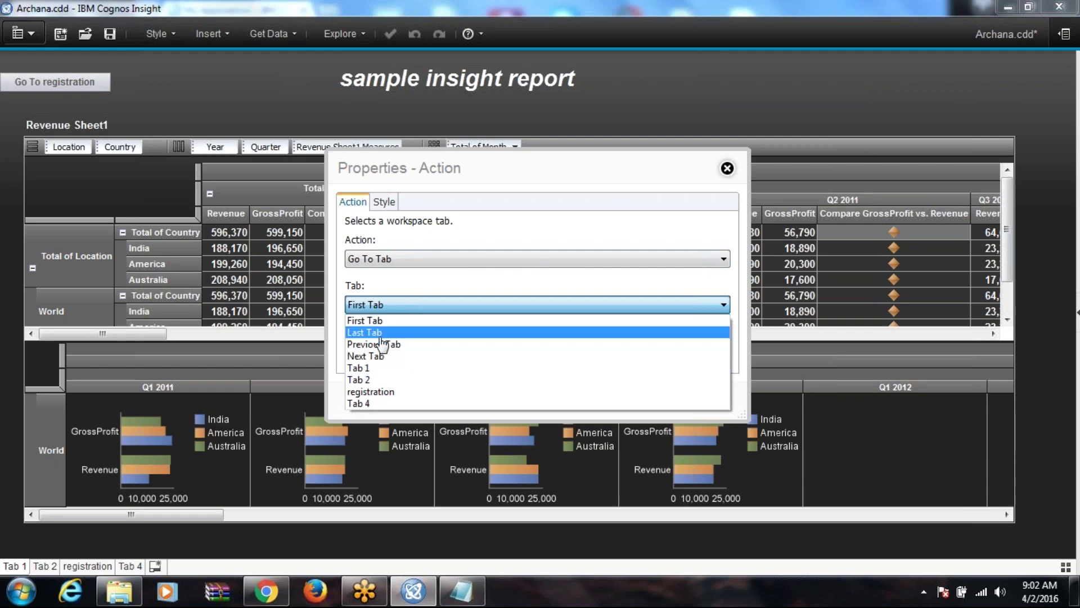
pyautogui.click(396, 356)
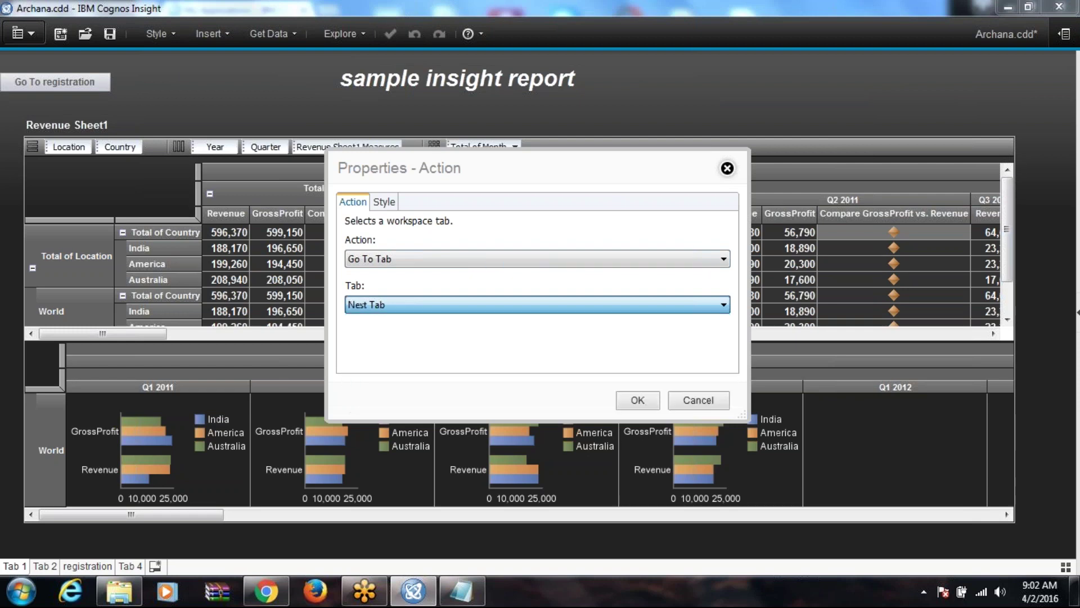
pyautogui.click(631, 400)
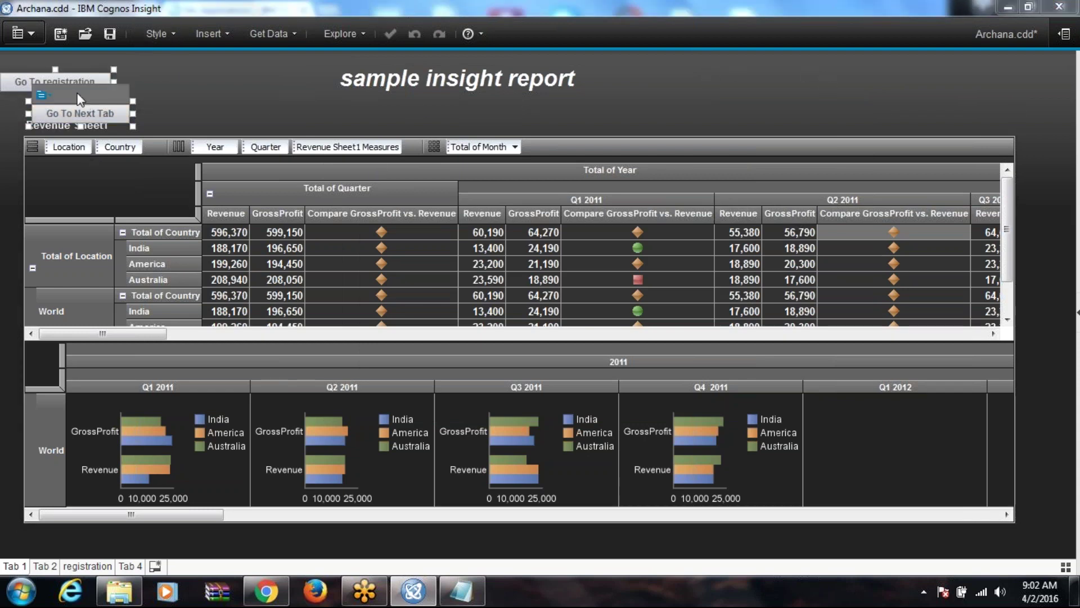
# Step: Test the Next Tab button, then return to Tab 1 and open the title widget's options
pyautogui.click(373, 100)
pyautogui.click(81, 115)
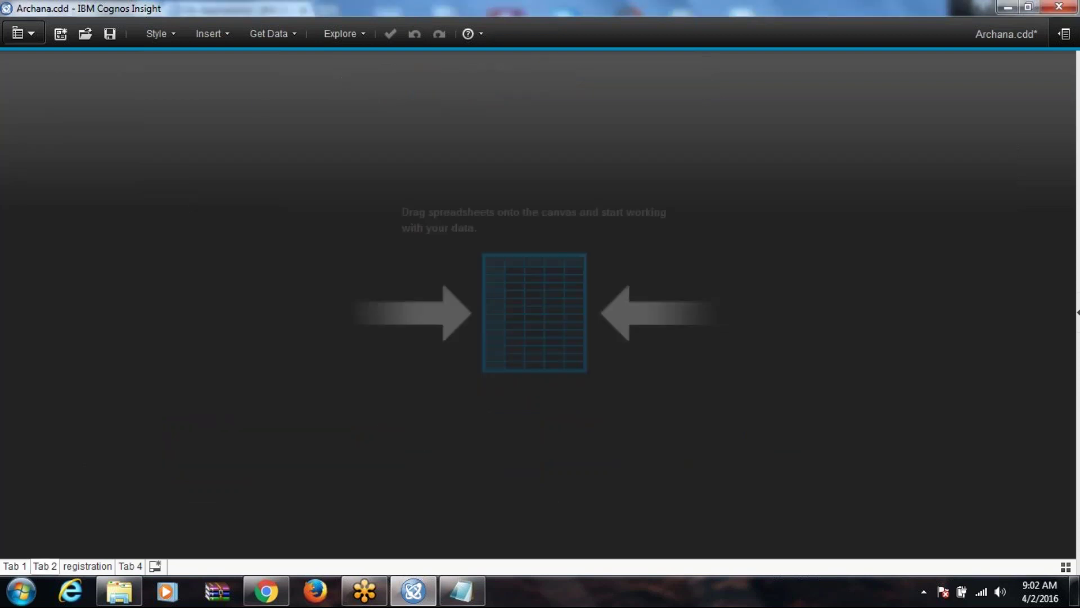
pyautogui.click(15, 568)
pyautogui.click(511, 274)
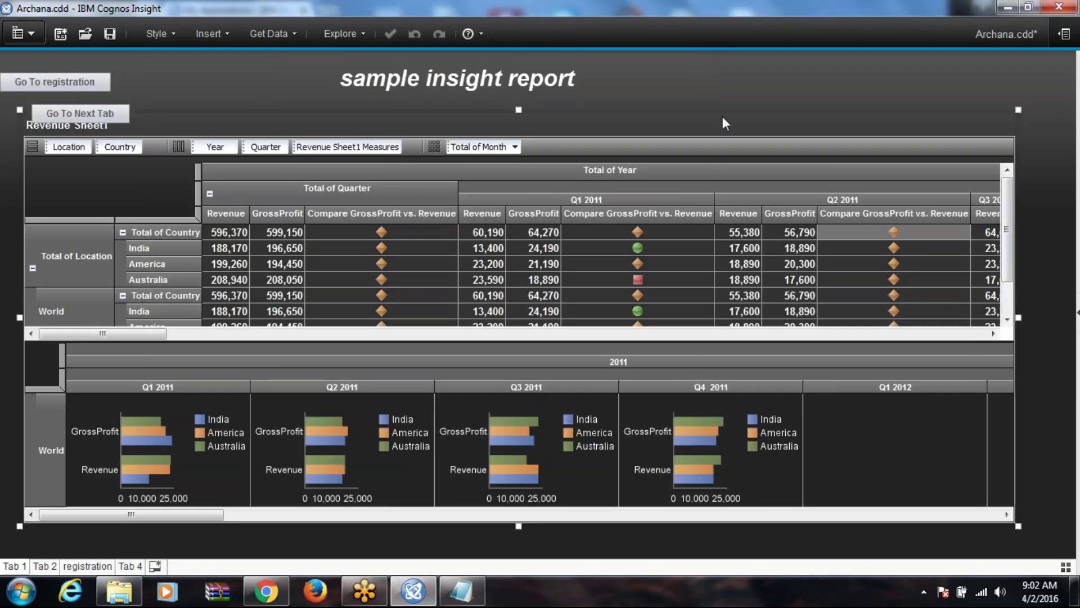
pyautogui.click(394, 78)
pyautogui.click(350, 56)
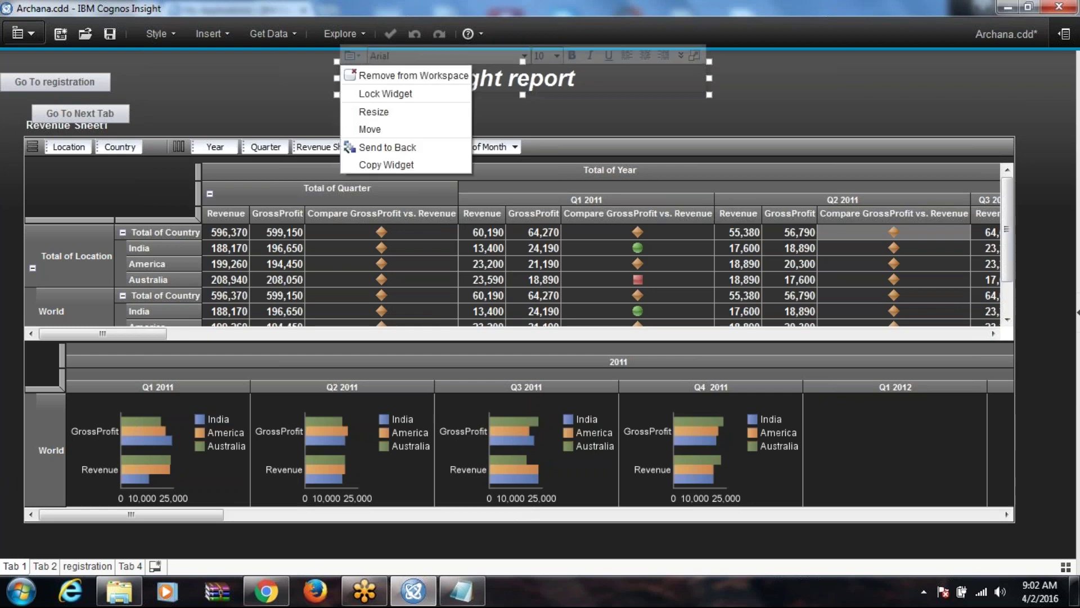
pyautogui.rightClick(850, 64)
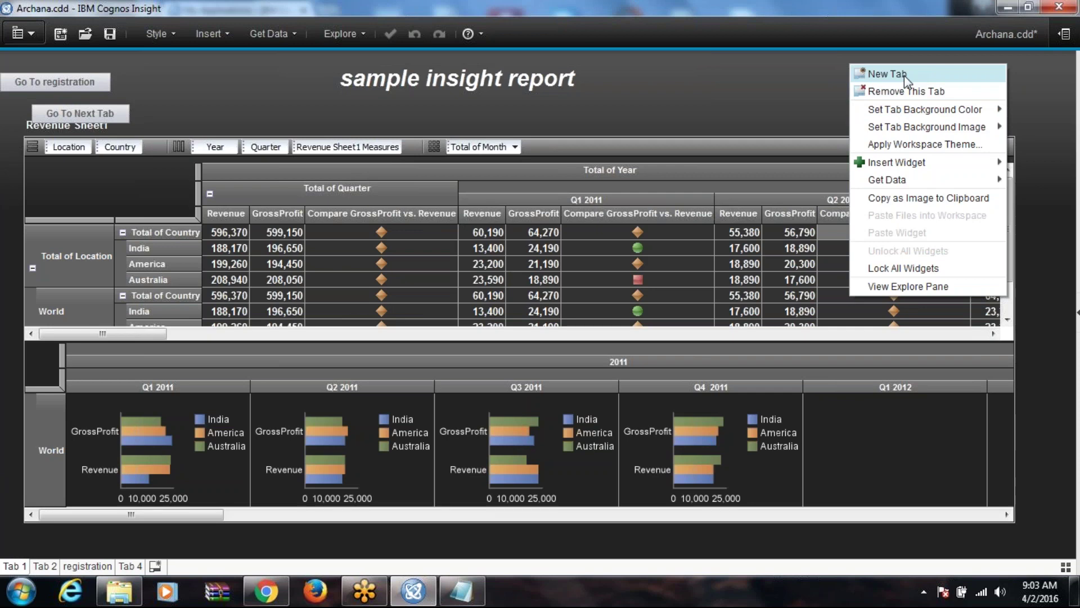
pyautogui.click(221, 34)
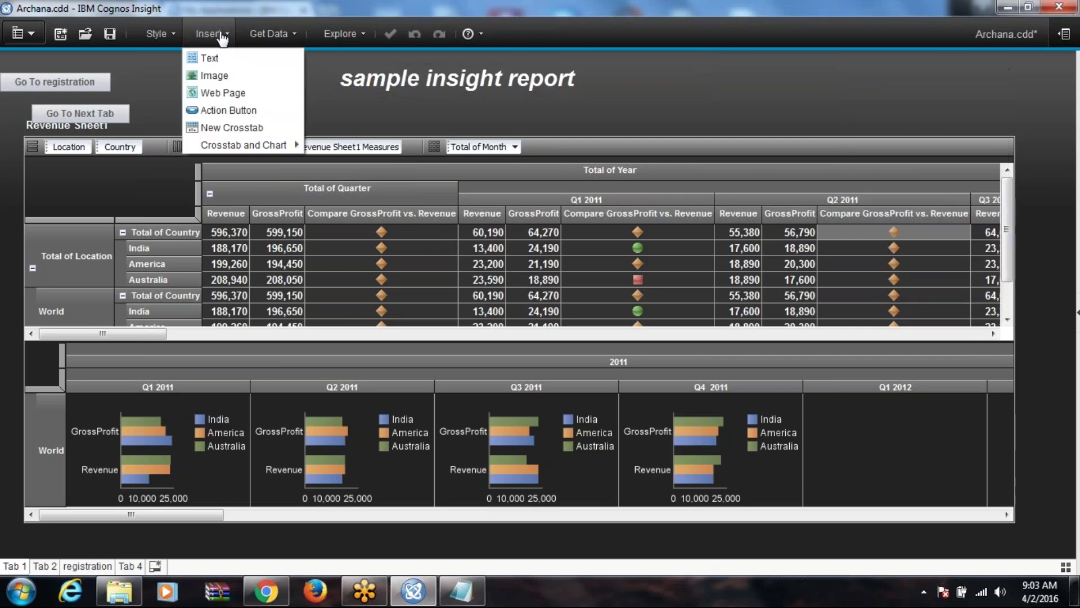
pyautogui.click(243, 107)
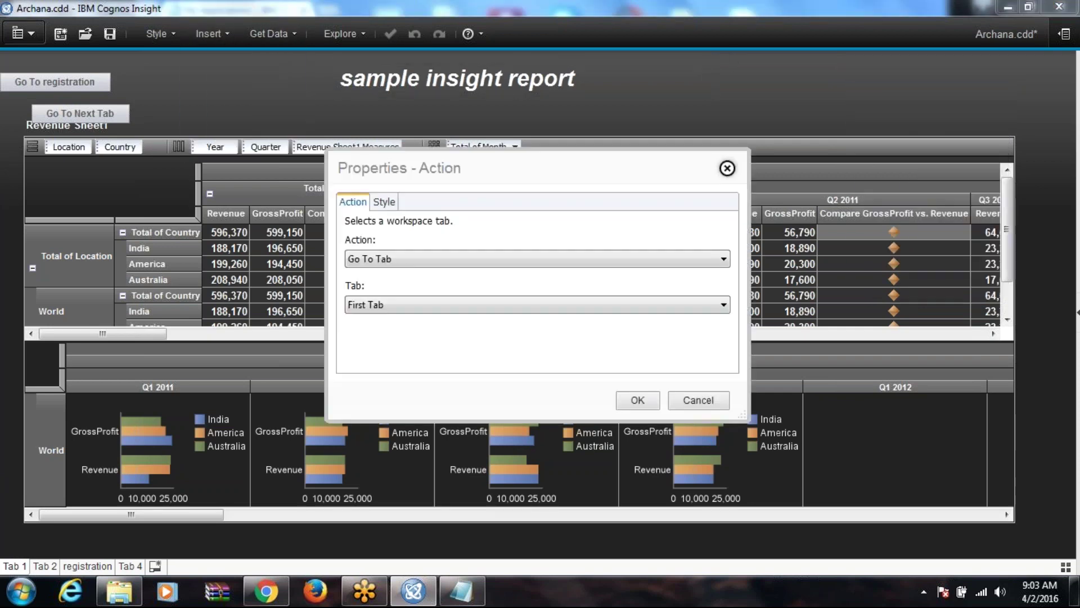
pyautogui.click(590, 262)
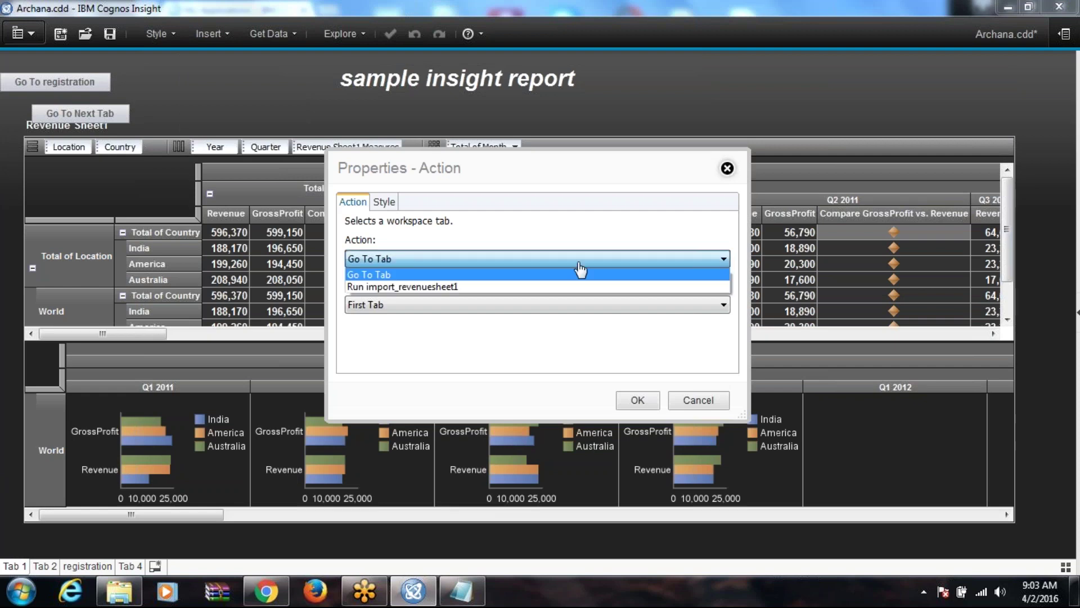
pyautogui.click(485, 287)
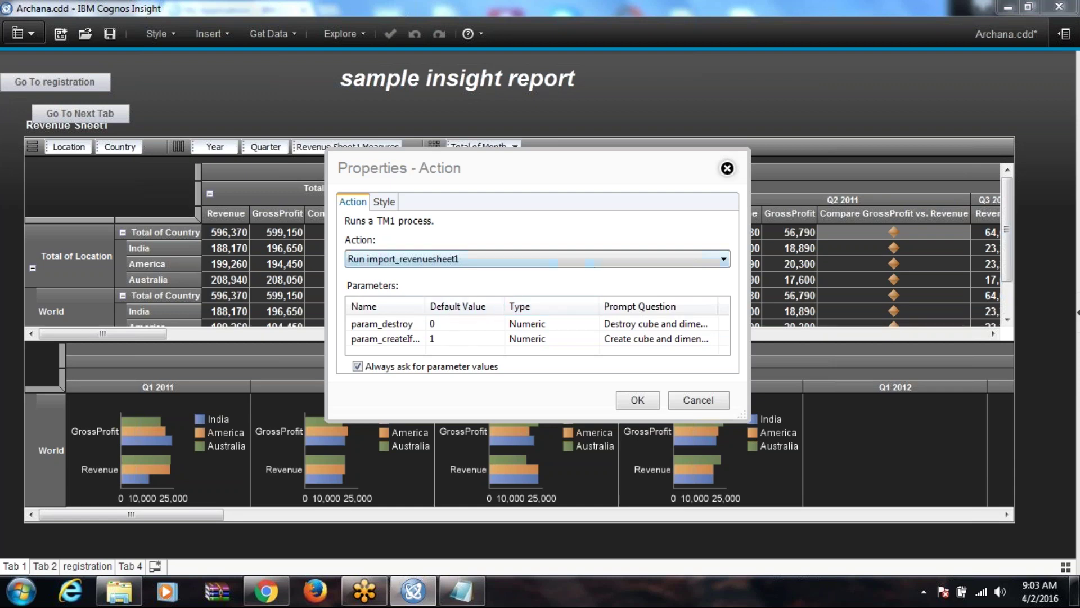
pyautogui.click(727, 168)
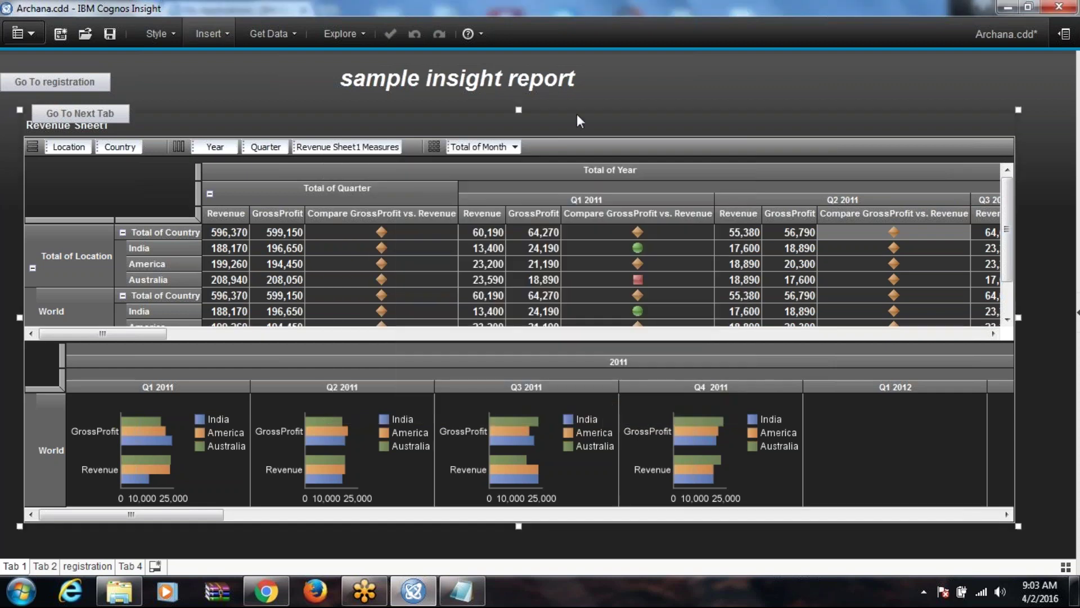
# Step: On Tab 2, insert a blank New Dimension A by New Dimension B crosstab with chart
pyautogui.click(208, 33)
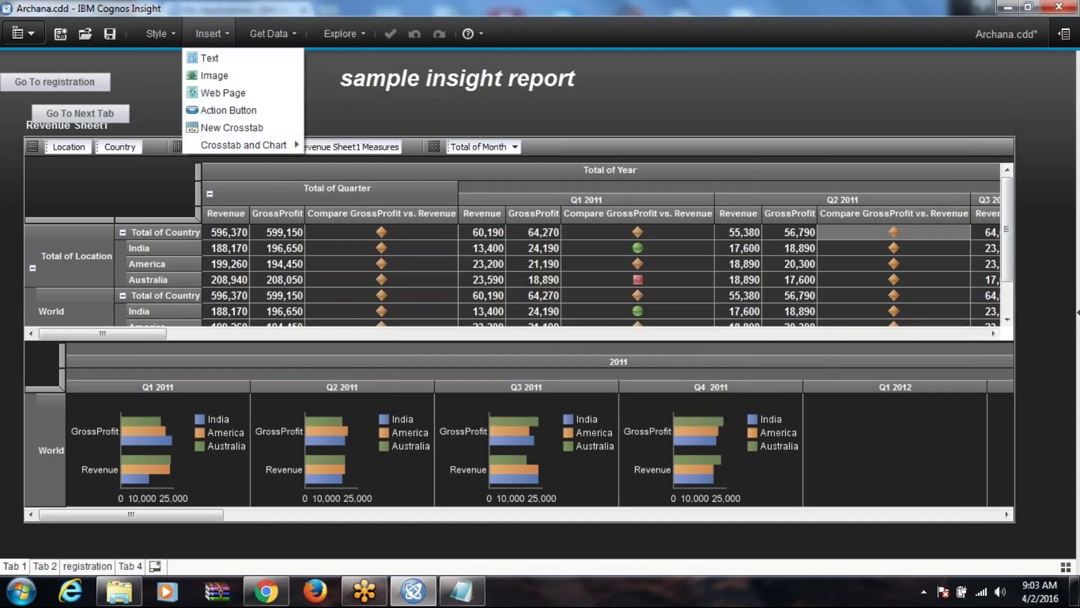
pyautogui.click(49, 566)
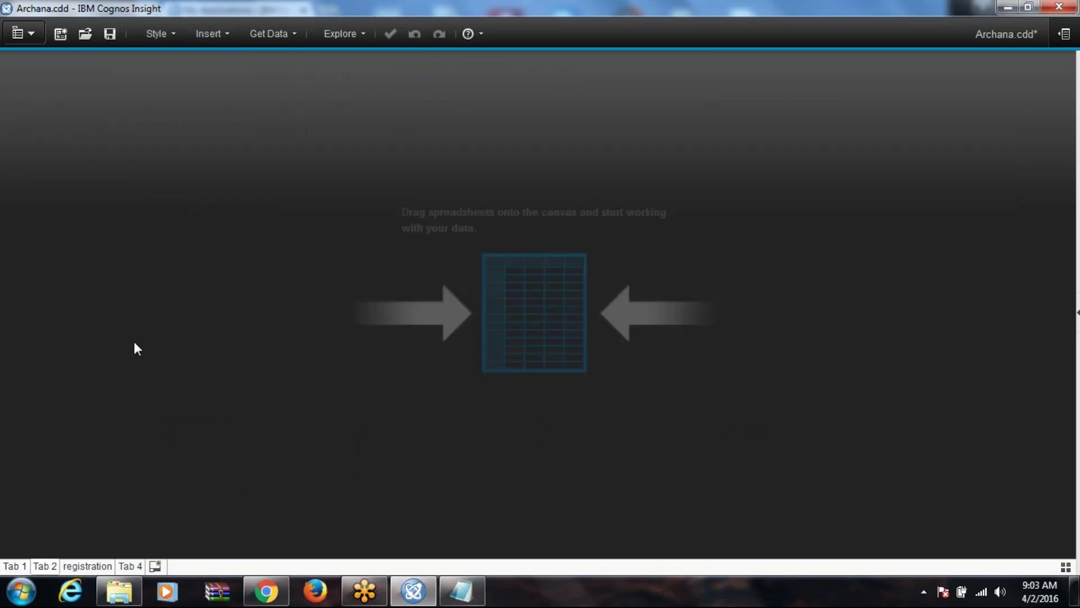
pyautogui.click(220, 36)
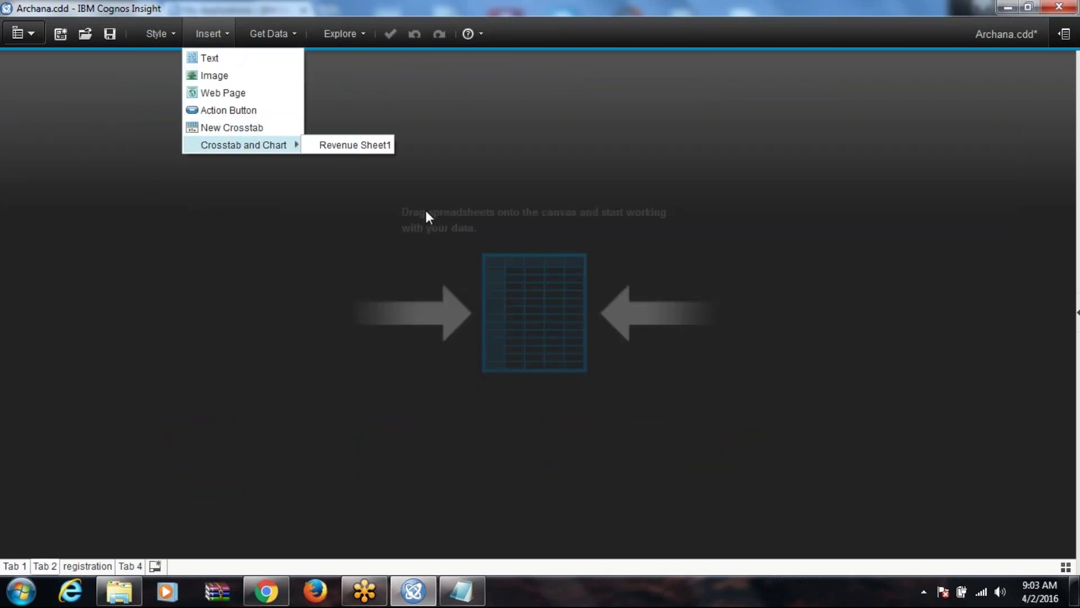
pyautogui.click(268, 127)
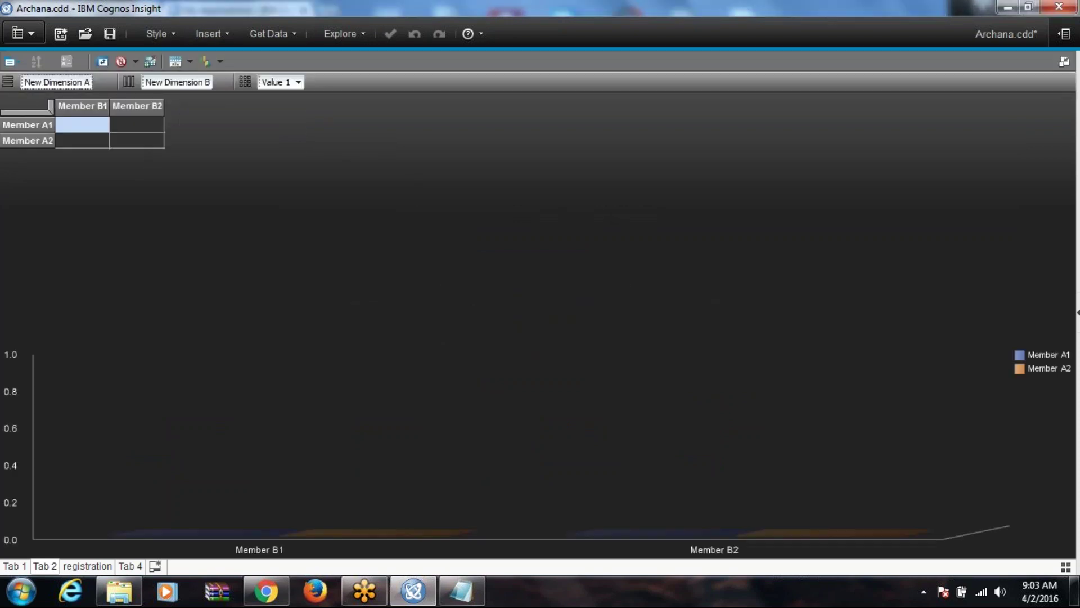
pyautogui.doubleClick(28, 125)
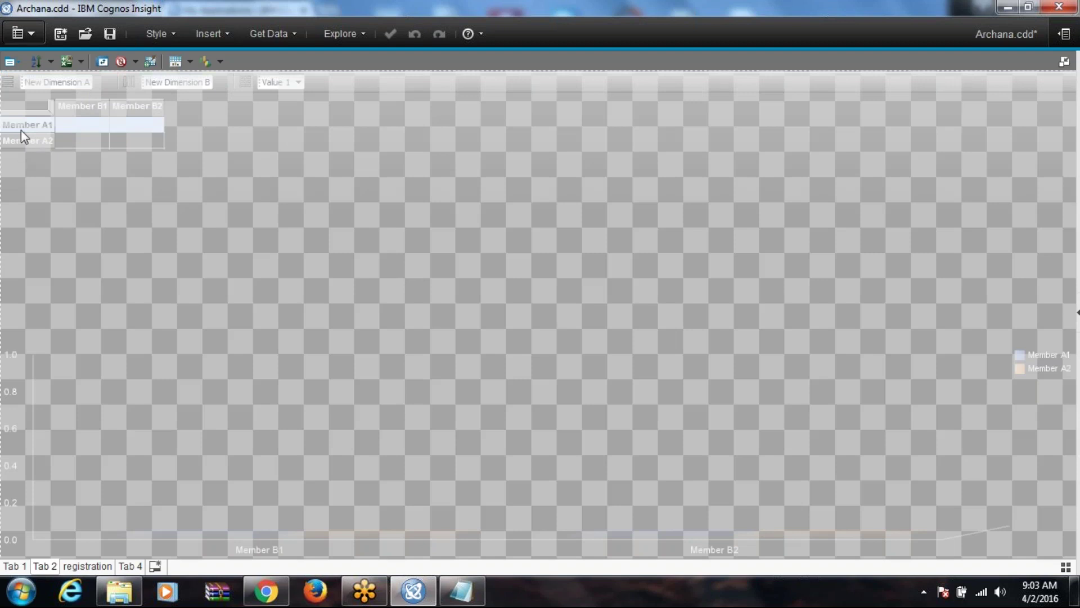
# Step: Rename the Member A1 row to india
pyautogui.doubleClick(21, 129)
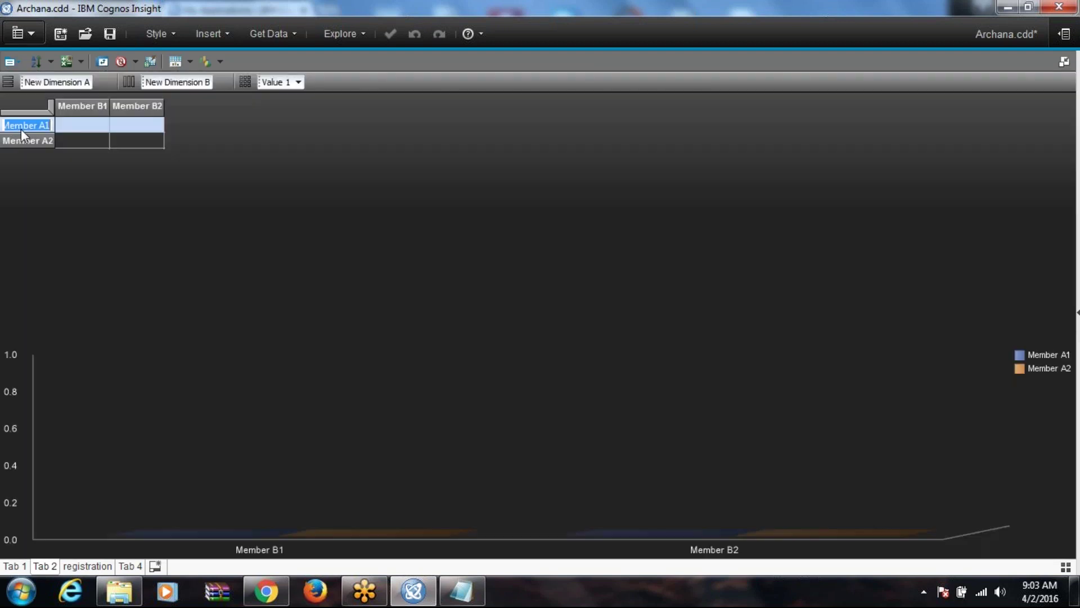
pyautogui.write('india')
pyautogui.press('Return')
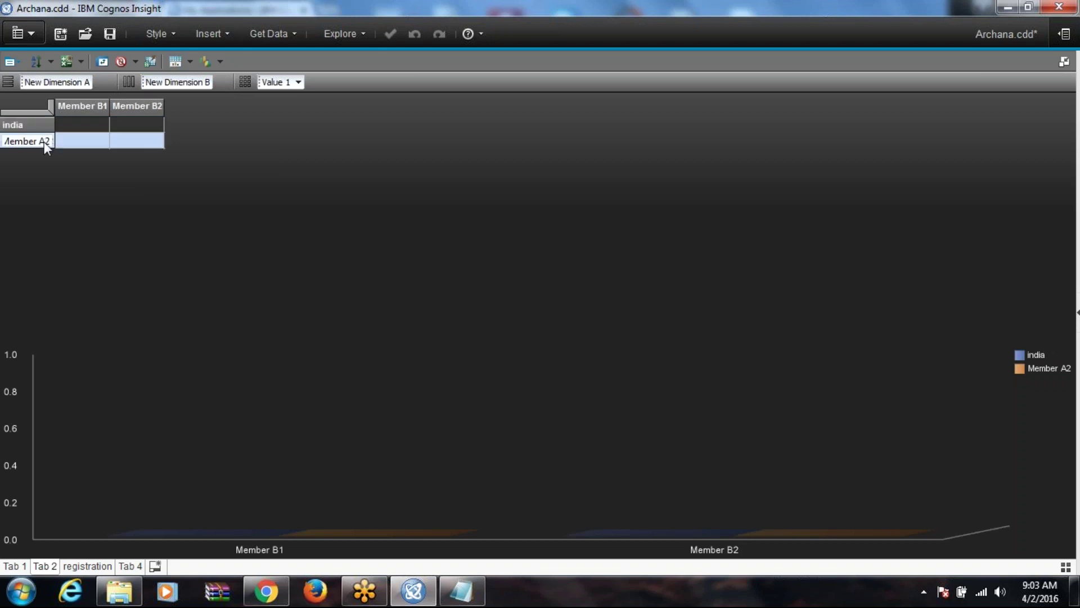
# Step: Rename the second row to aus
pyautogui.write('2')
pyautogui.press('Return')
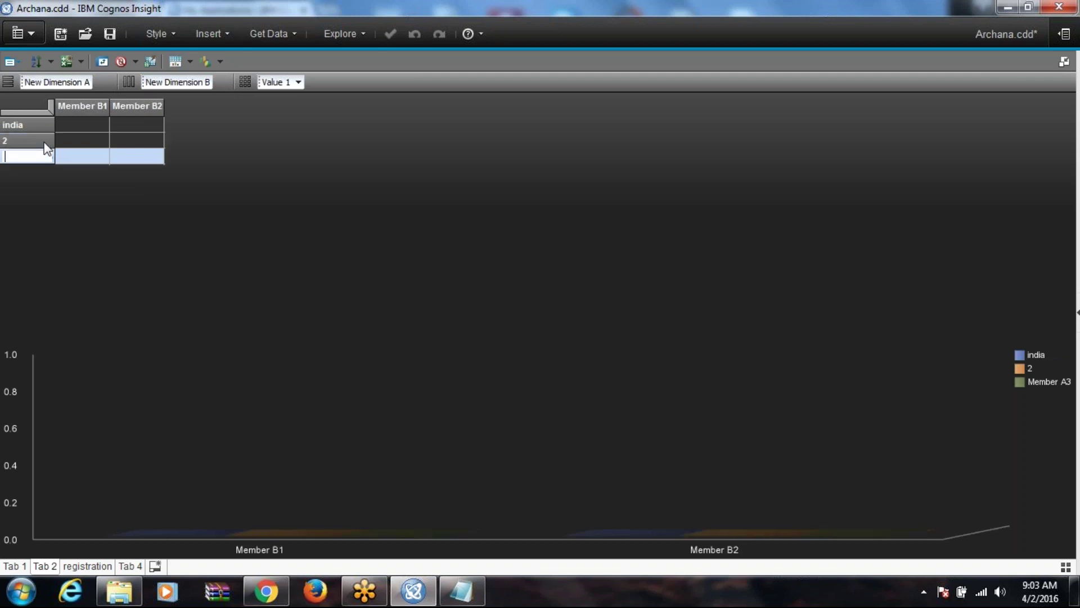
pyautogui.press('Up')
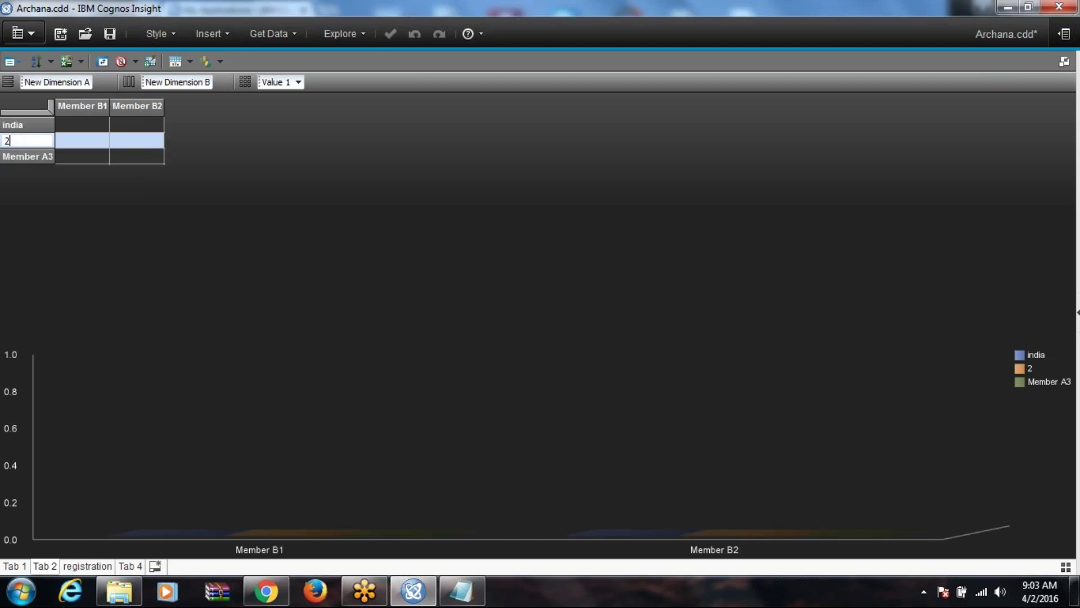
pyautogui.press('BackSpace')
pyautogui.press('Return')
pyautogui.press('F2')
pyautogui.press('Return')
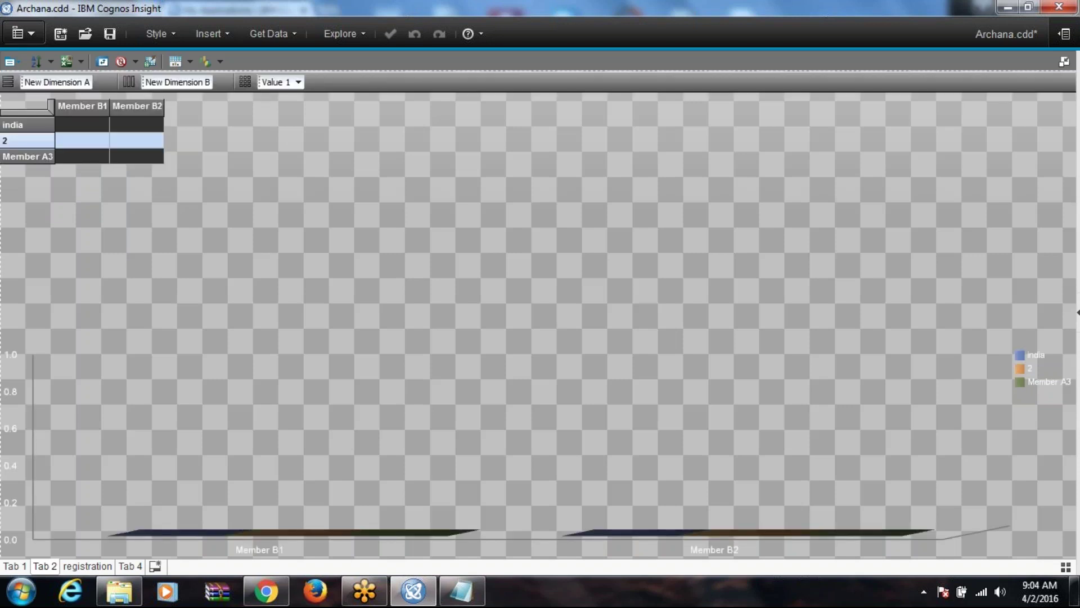
pyautogui.write('aus')
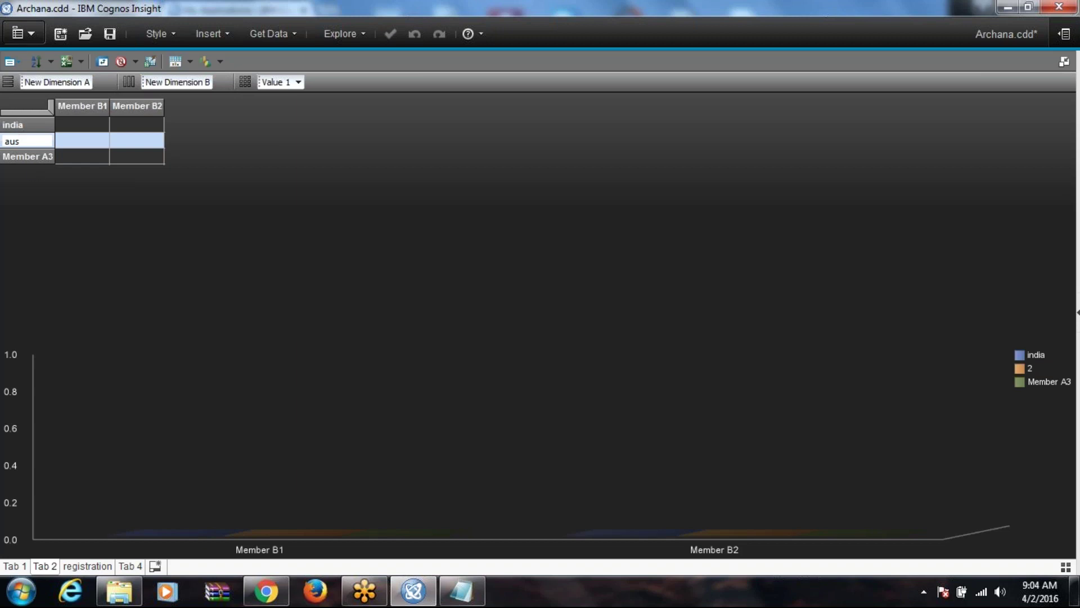
pyautogui.click(79, 107)
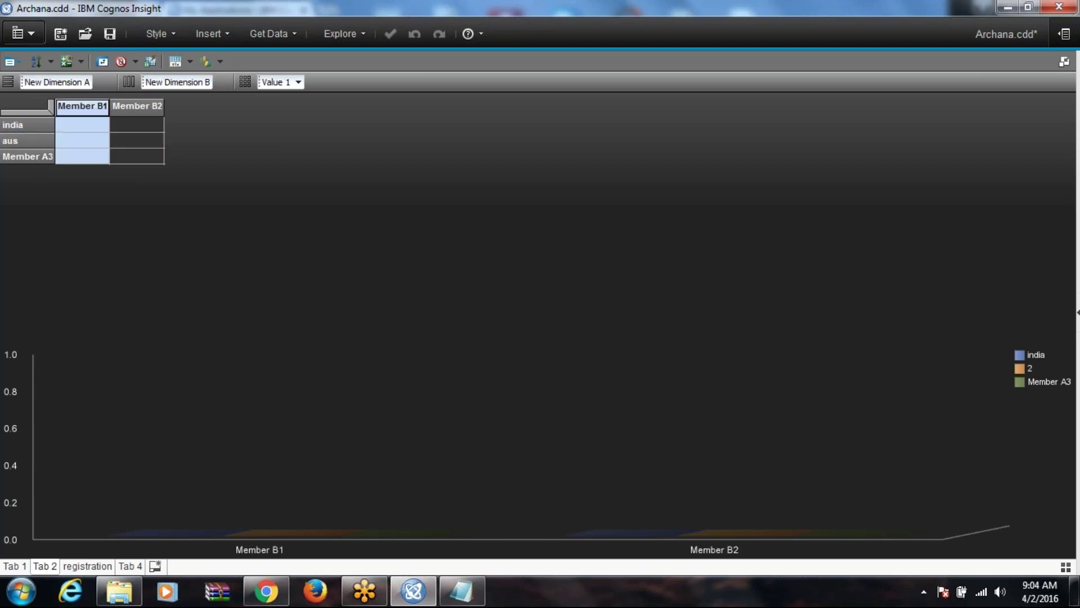
pyautogui.click(21, 125)
# Step: Insert a child member named ap under the india row
pyautogui.rightClick(21, 127)
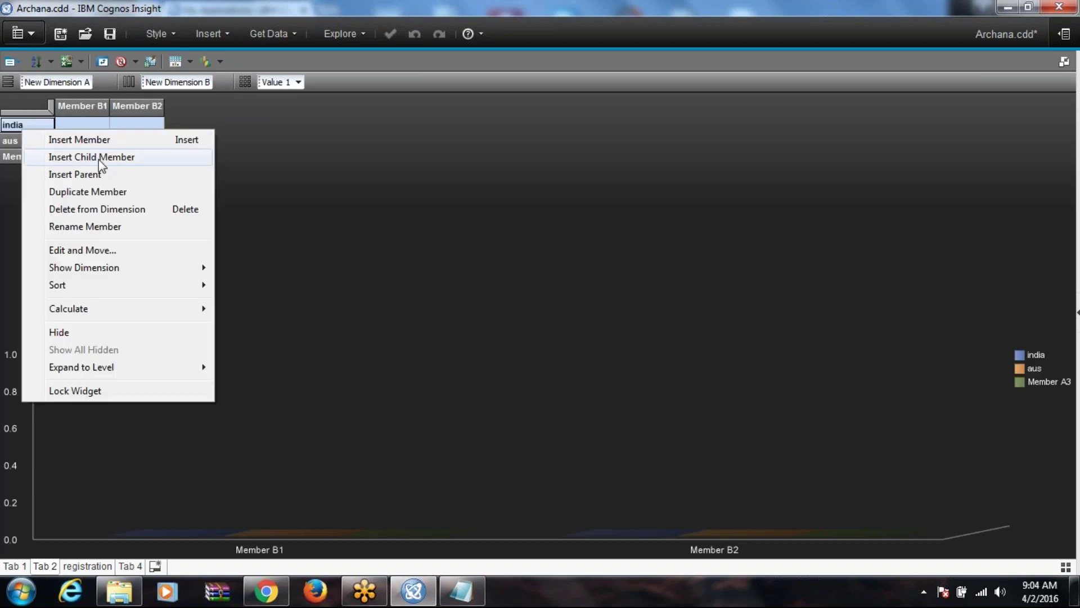
pyautogui.click(96, 157)
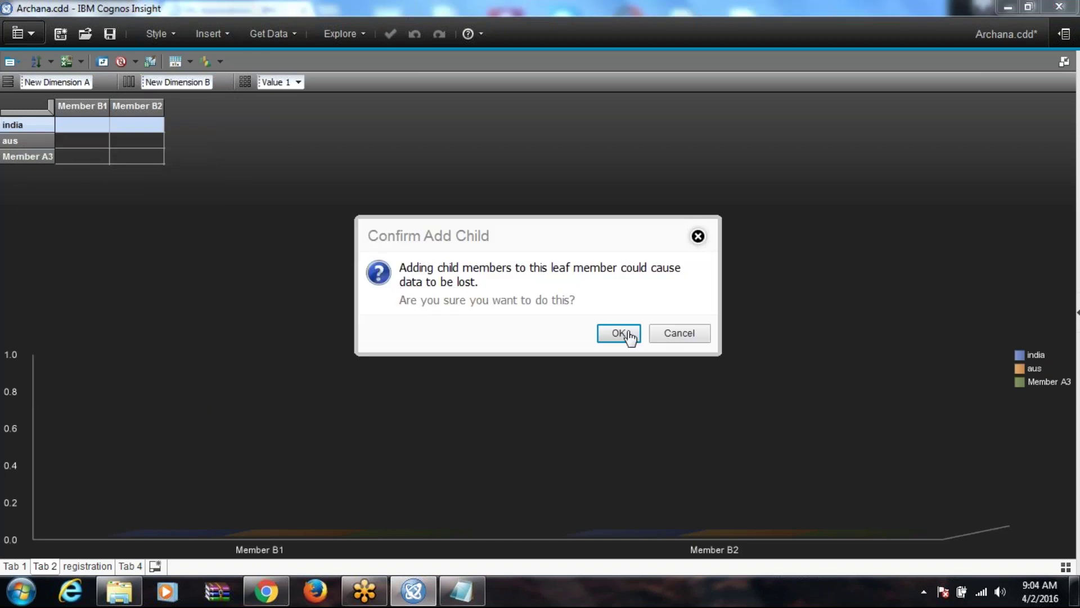
pyautogui.click(623, 334)
pyautogui.write('ap')
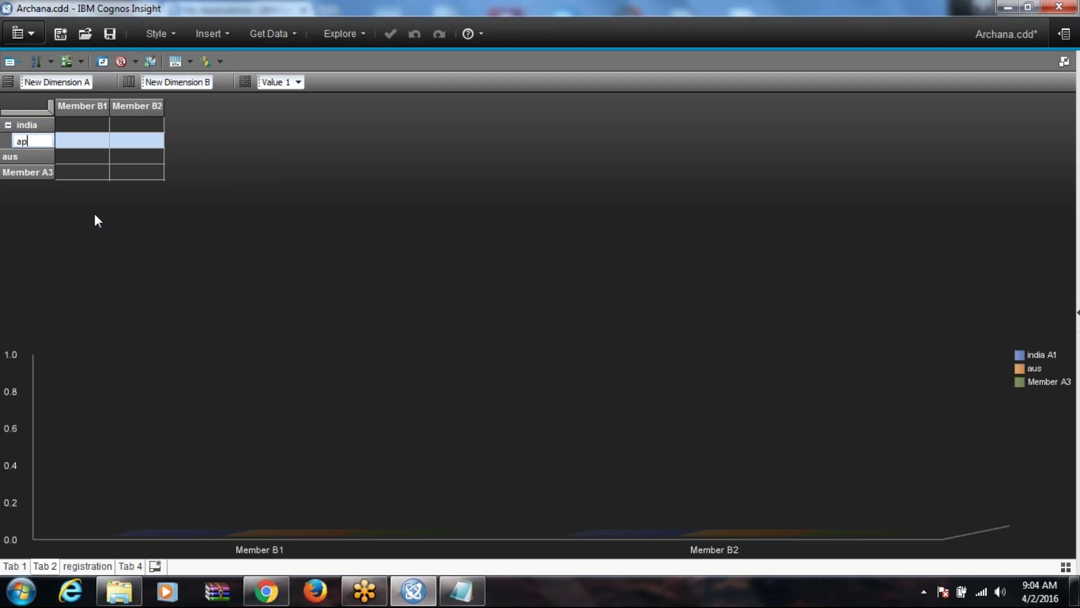
pyautogui.click(31, 119)
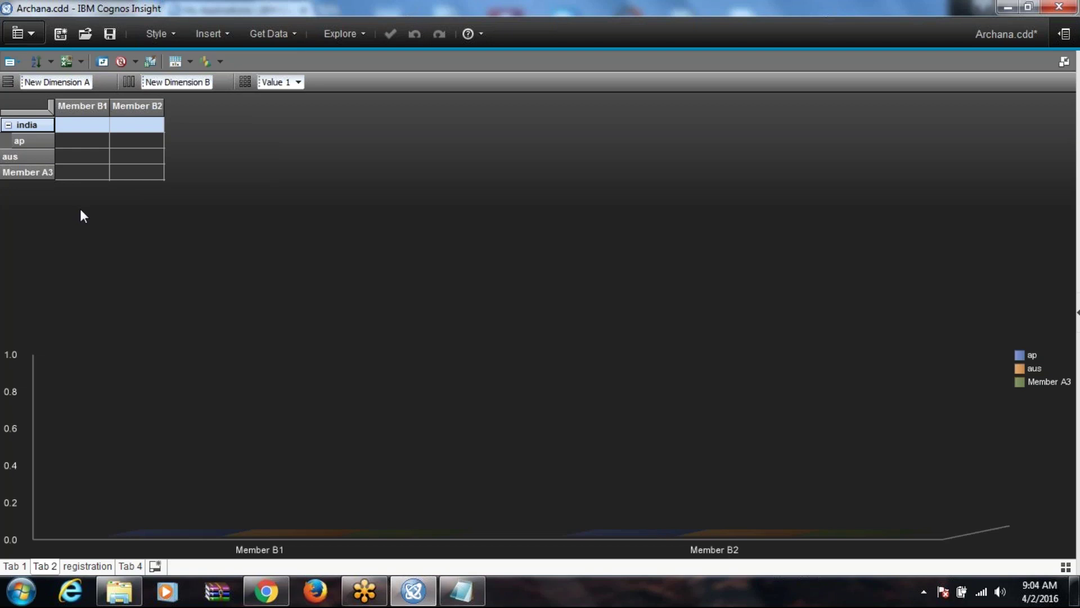
# Step: Open the Insert menu, then the Get Data import options
pyautogui.click(224, 37)
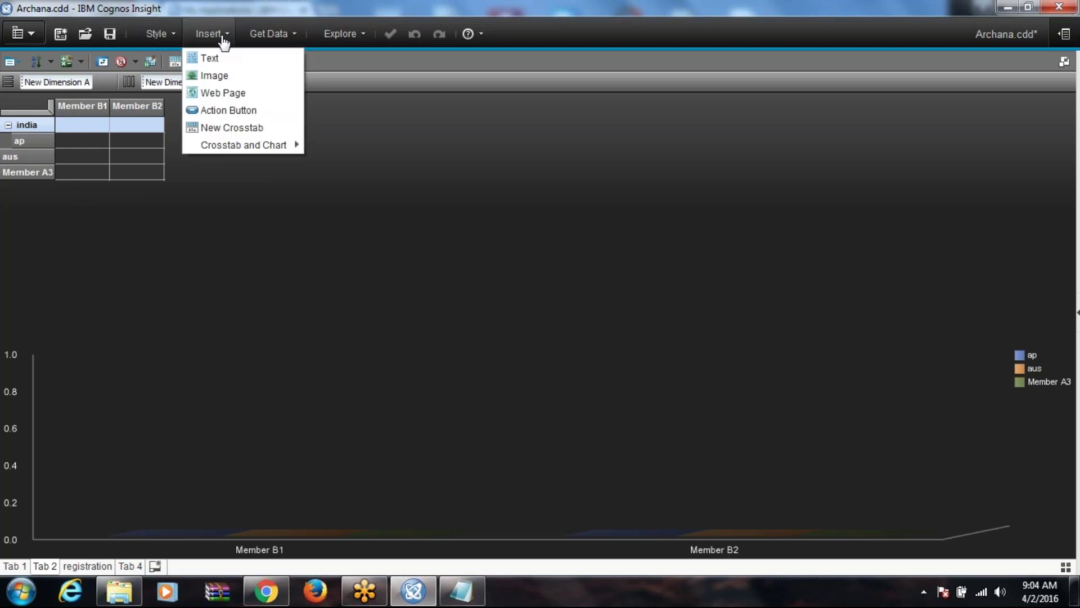
pyautogui.moveTo(266, 145)
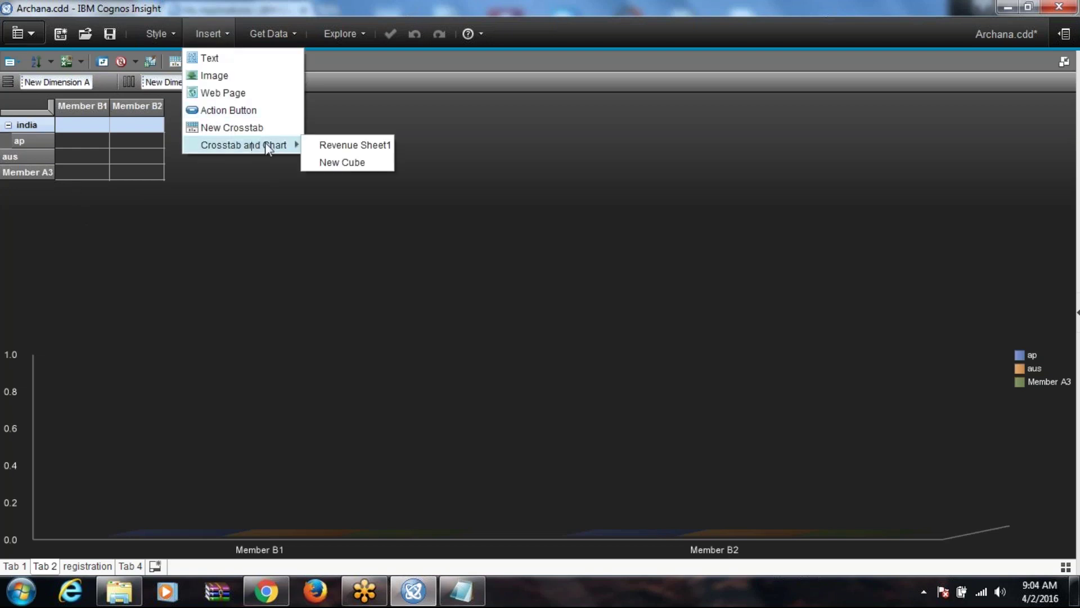
pyautogui.click(273, 34)
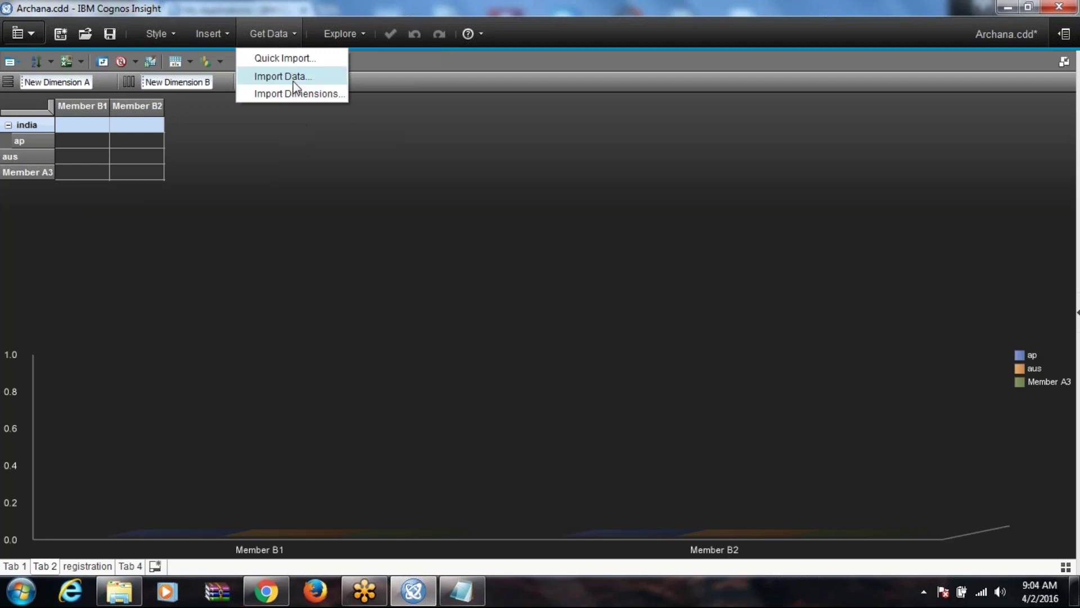
# Step: Return to Tab 1 and shift the Revenue Sheet1 report widget to the right
pyautogui.click(346, 41)
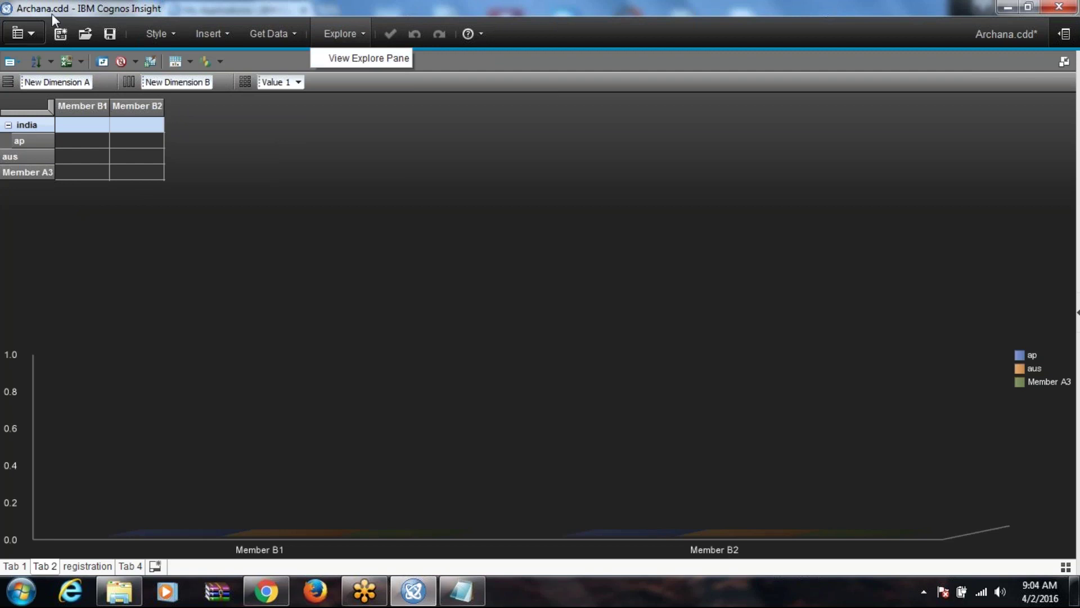
pyautogui.click(23, 564)
pyautogui.click(17, 526)
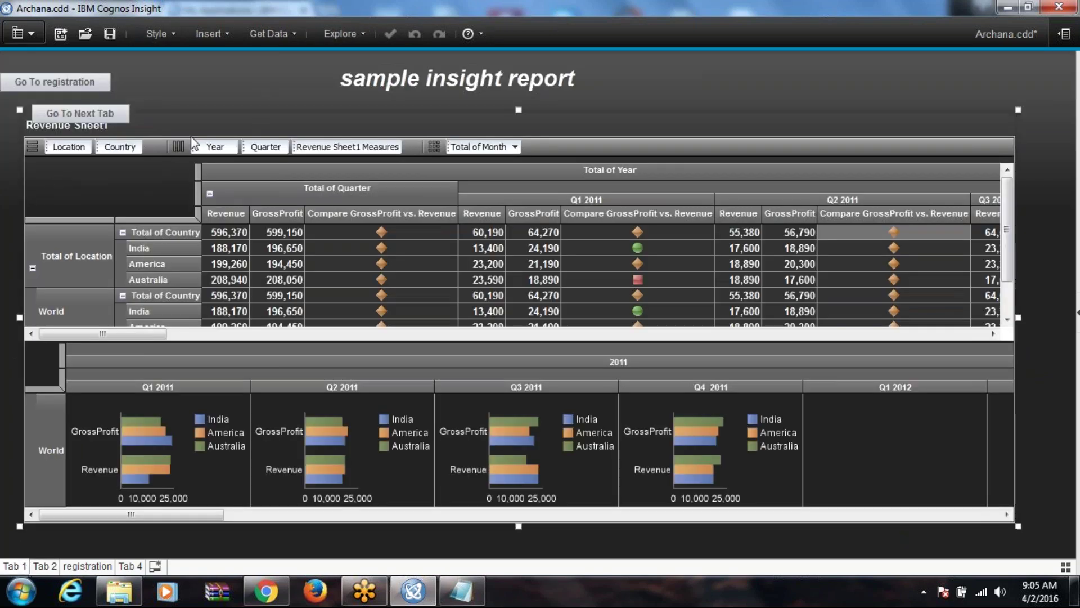
pyautogui.moveTo(323, 121)
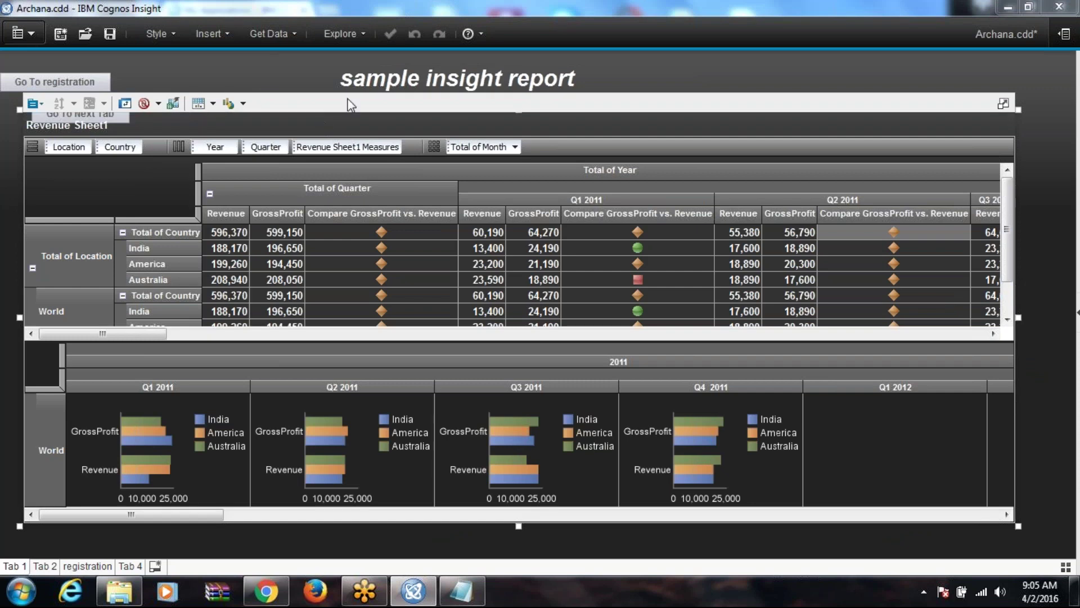
pyautogui.moveTo(347, 99); pyautogui.dragTo(416, 101)
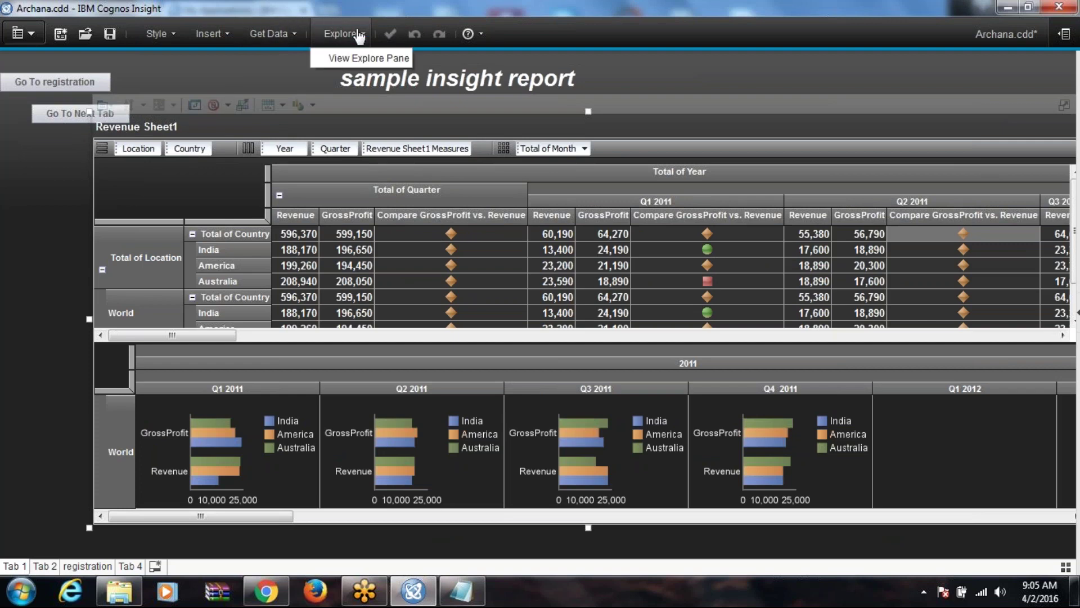
# Step: Show the Explore pane and filter the report to the countries America and India
pyautogui.click(338, 35)
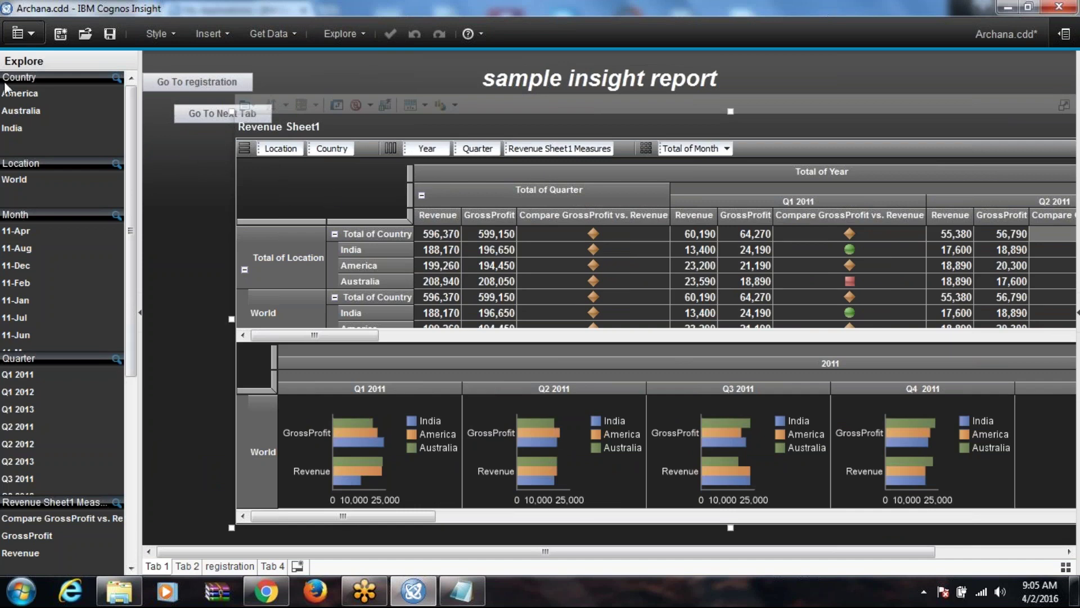
pyautogui.click(23, 93)
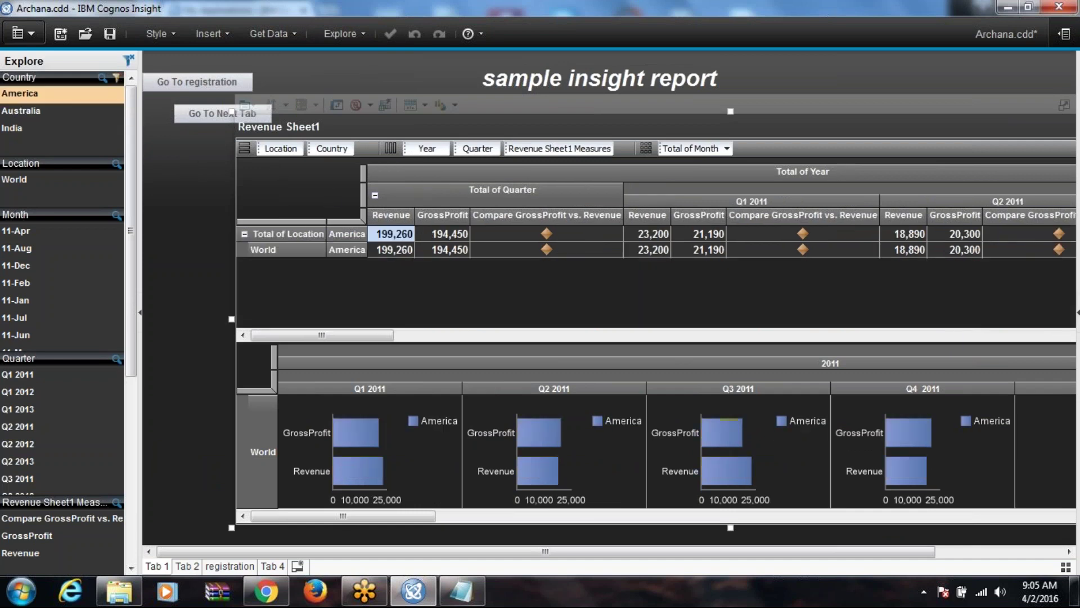
pyautogui.click(41, 126)
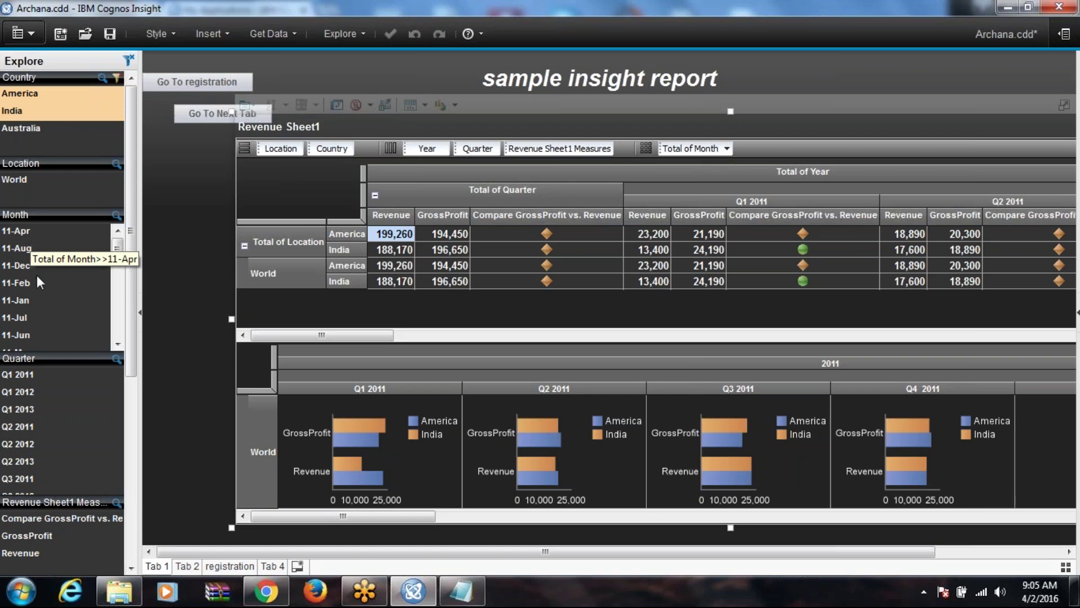
# Step: Filter by month 11-Apr, then 11-Feb, and by quarter Q1 2011, then Q3 2011
pyautogui.click(24, 233)
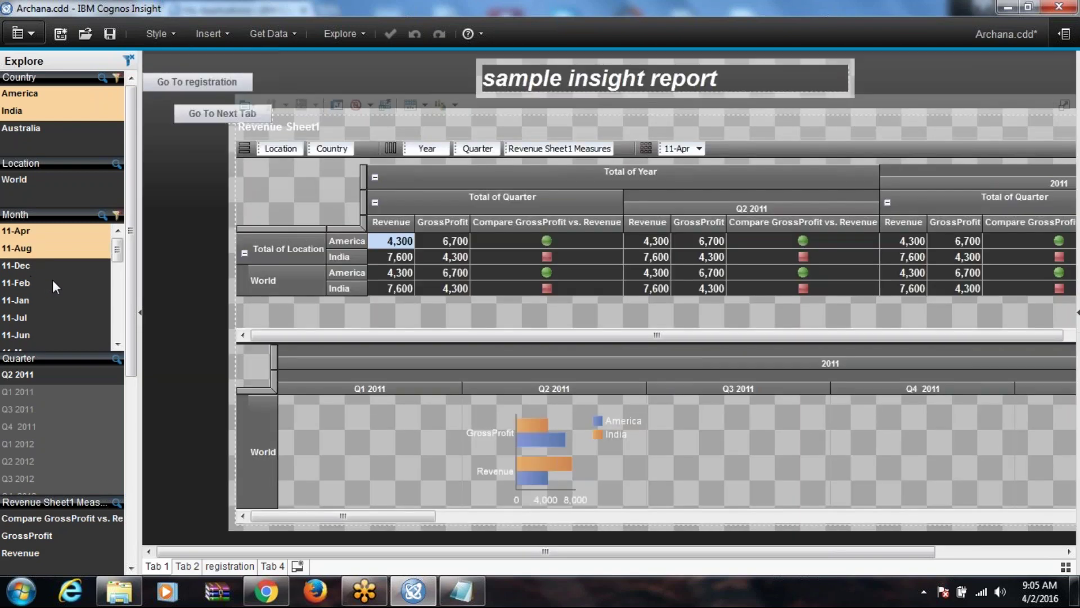
pyautogui.click(24, 281)
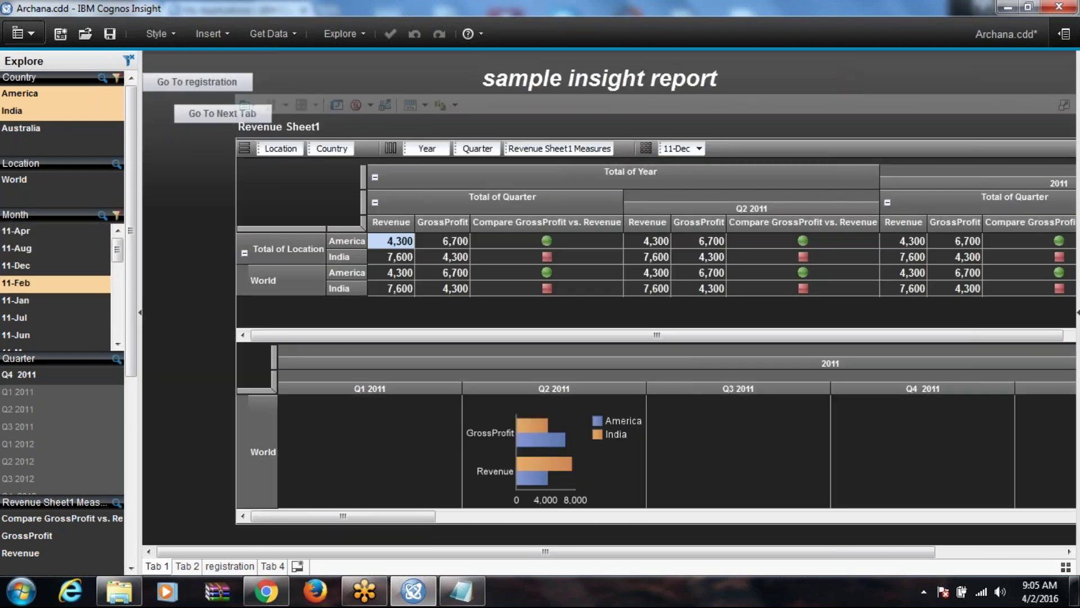
pyautogui.click(5, 391)
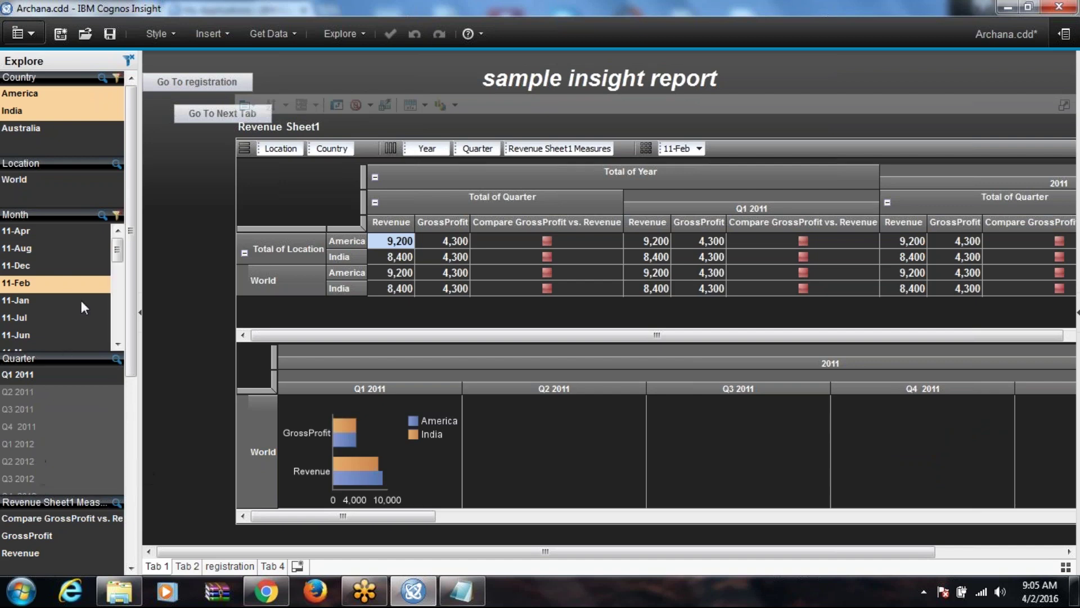
pyautogui.click(31, 415)
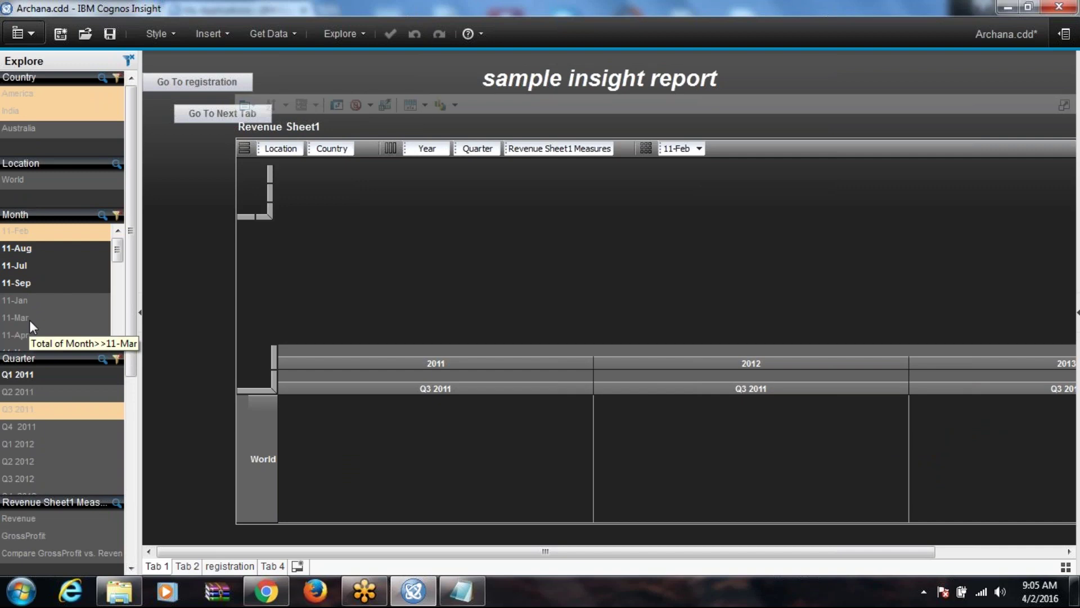
# Step: Clear the month, quarter and country filters to restore unfiltered figures
pyautogui.click(118, 216)
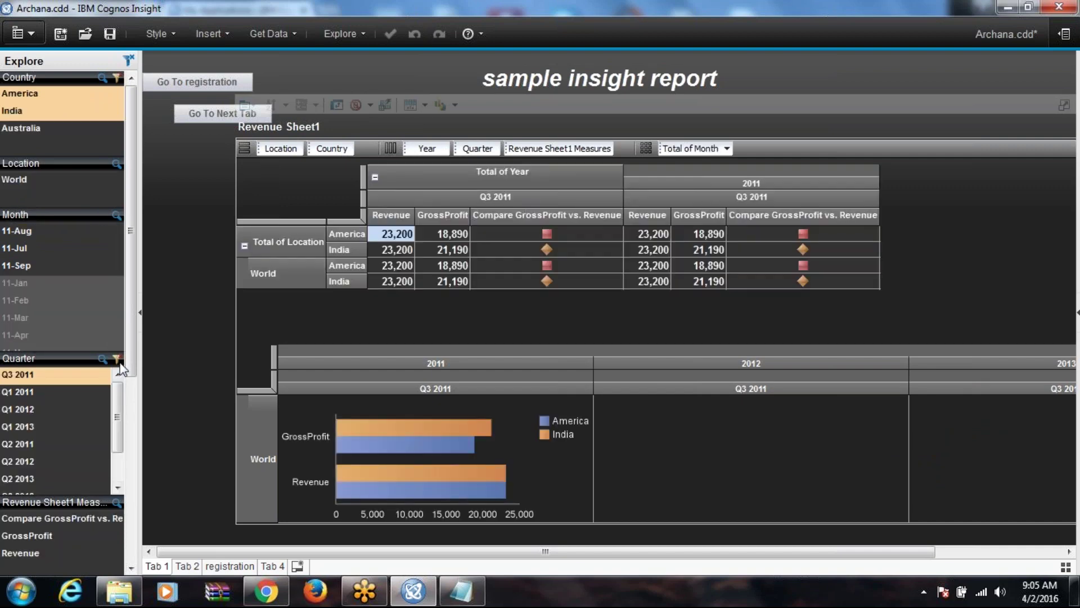
pyautogui.click(117, 360)
pyautogui.click(116, 77)
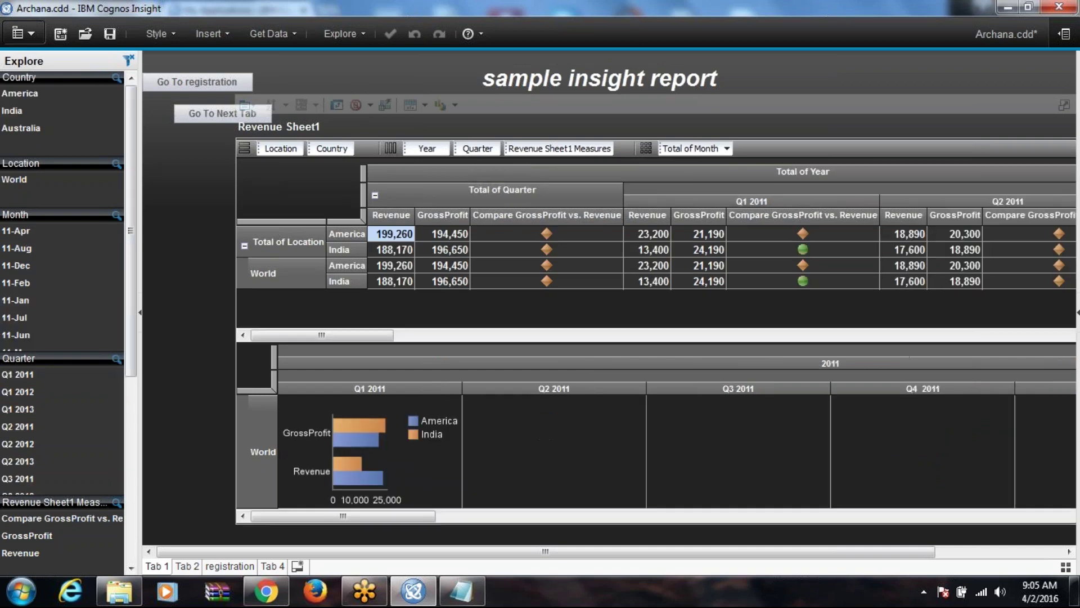
pyautogui.click(127, 60)
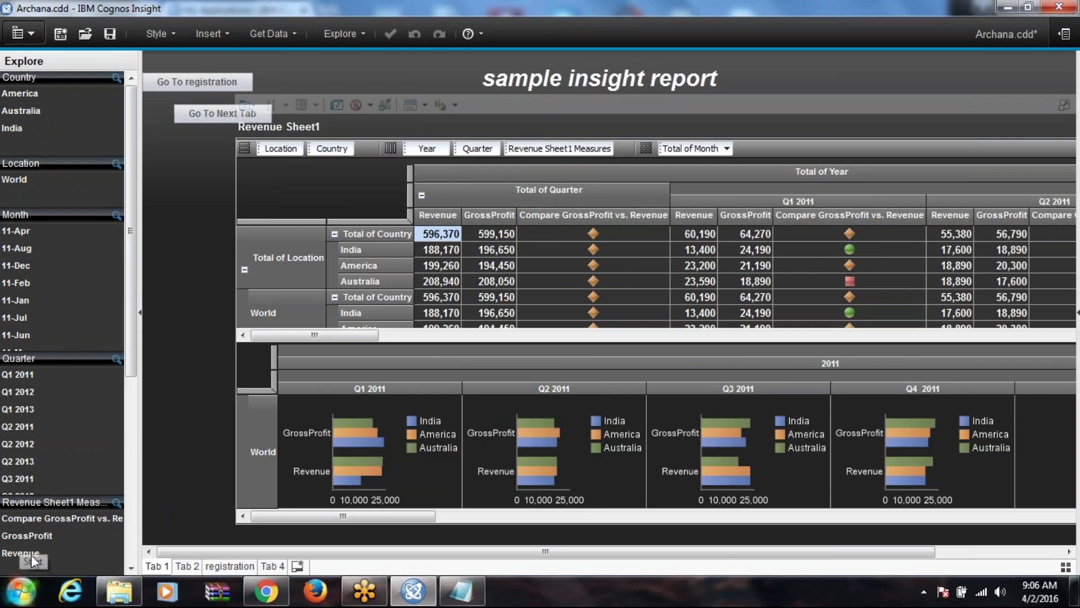
# Step: Filter the report to the GrossProfit measure from the Revenue Sheet1 measures list
pyautogui.scroll(-1, 34, 541)
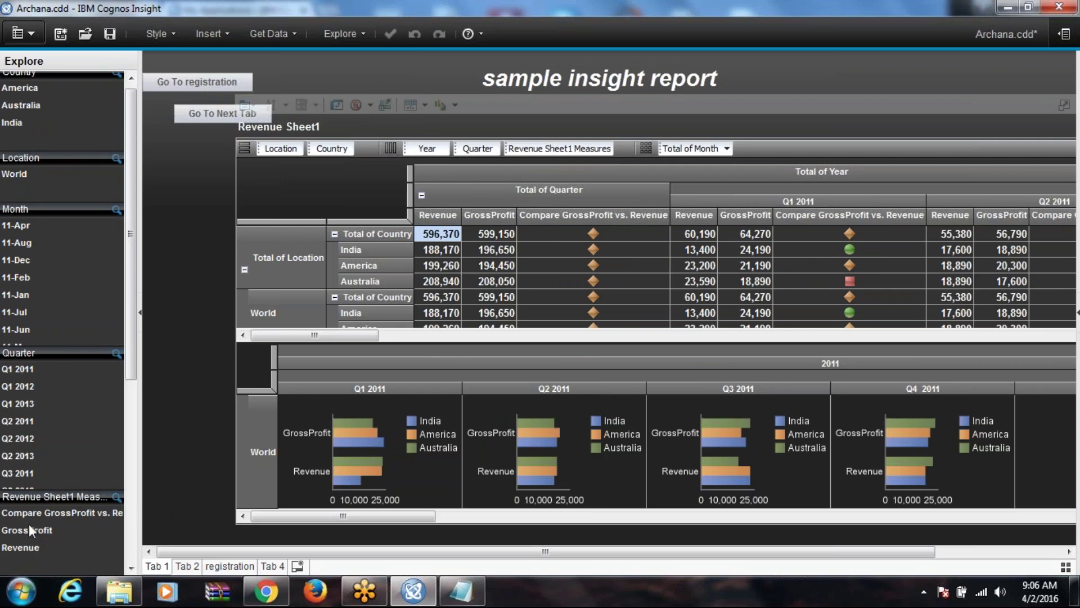
pyautogui.click(29, 527)
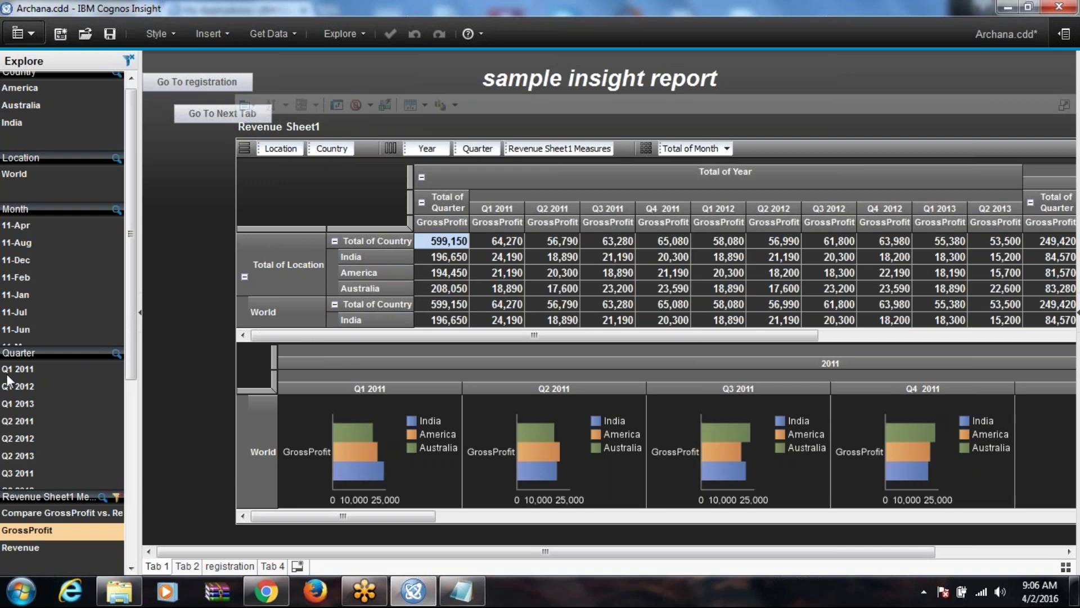
pyautogui.click(36, 36)
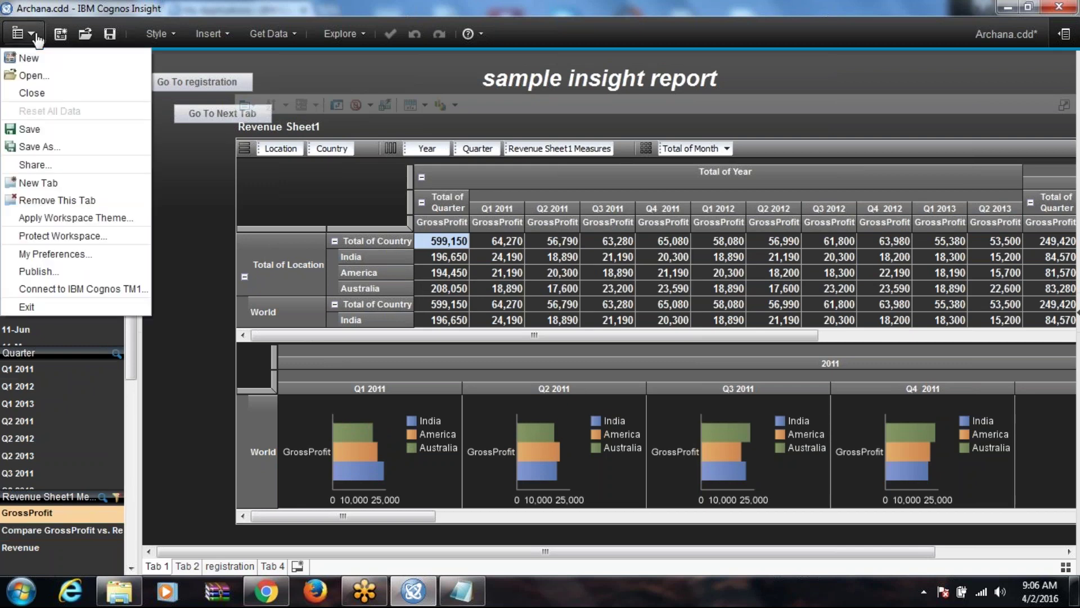
# Step: Enter the TM1 server user name and password and test the connection successfully
pyautogui.click(69, 288)
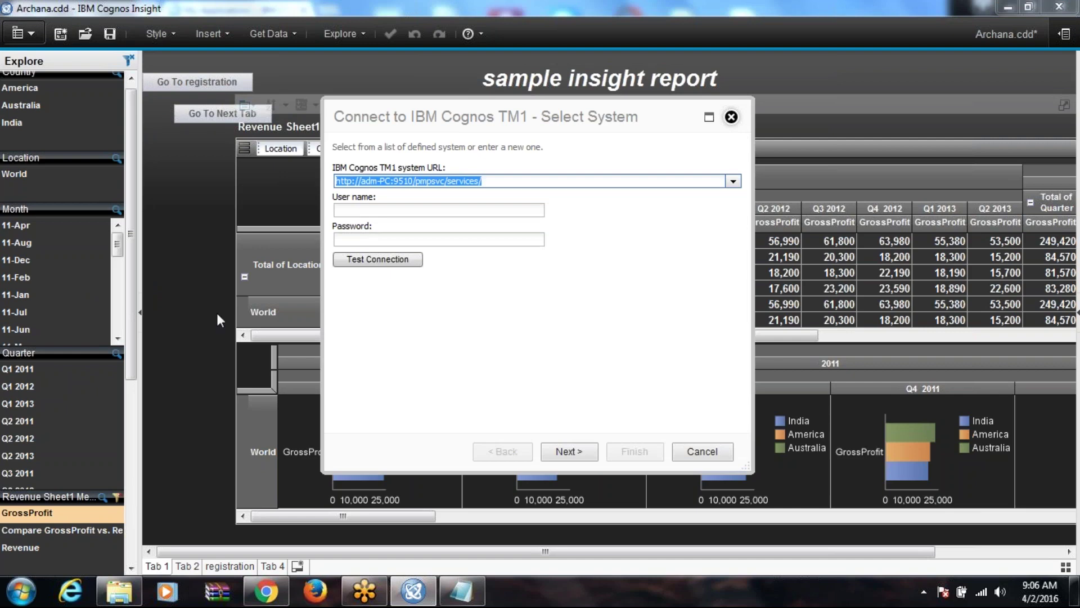
pyautogui.click(364, 211)
pyautogui.write('admin')
pyautogui.press('Tab')
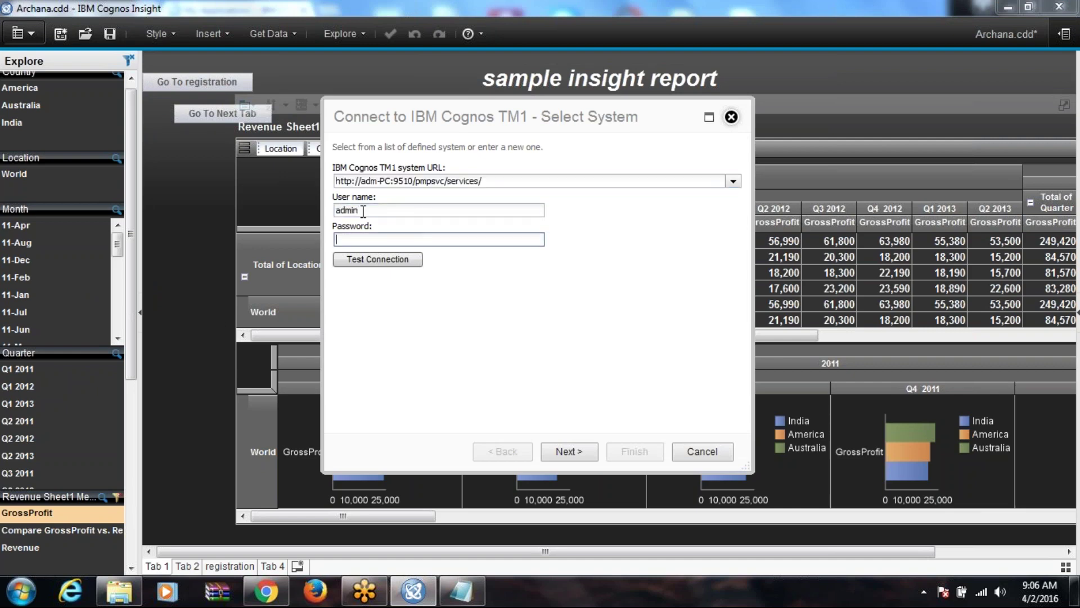
pyautogui.write('admin')
pyautogui.click(392, 262)
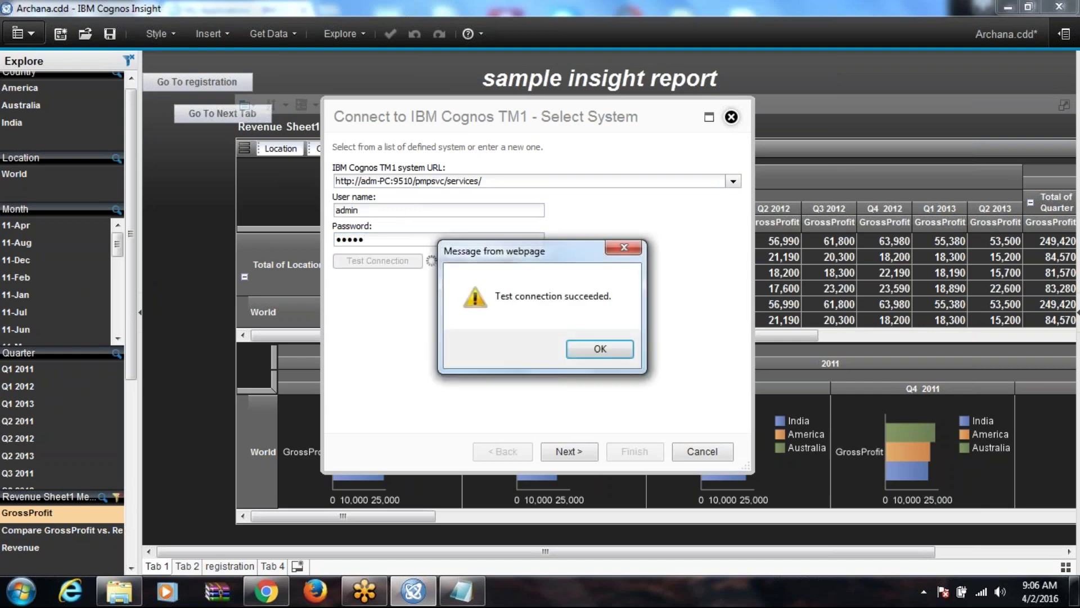
pyautogui.click(601, 352)
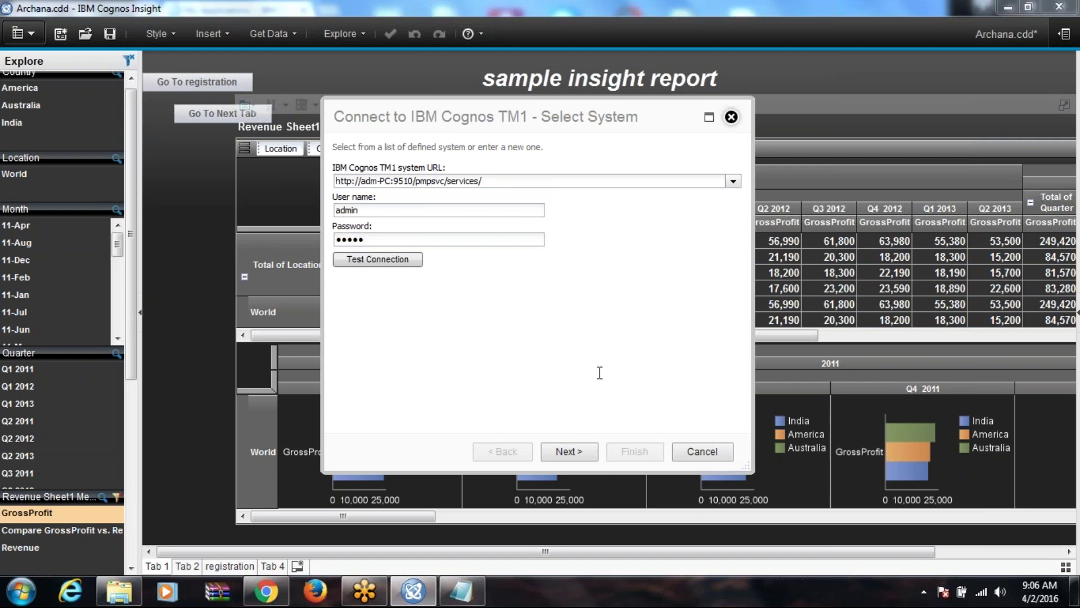
# Step: Finish connecting to the Planning Sample application and discard Archana.cdd's unsaved changes
pyautogui.click(582, 450)
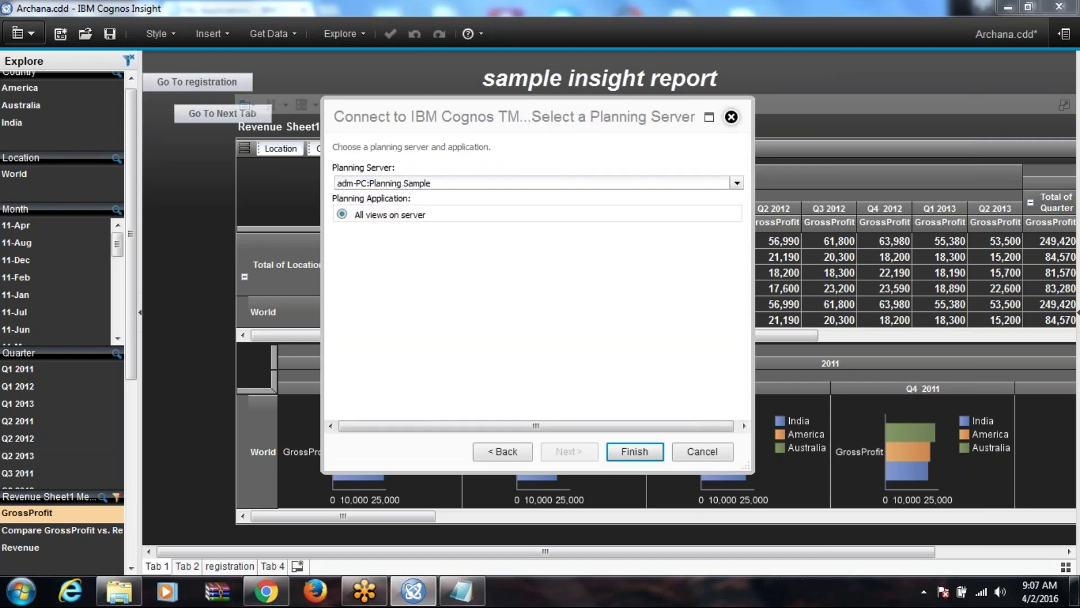
pyautogui.click(632, 457)
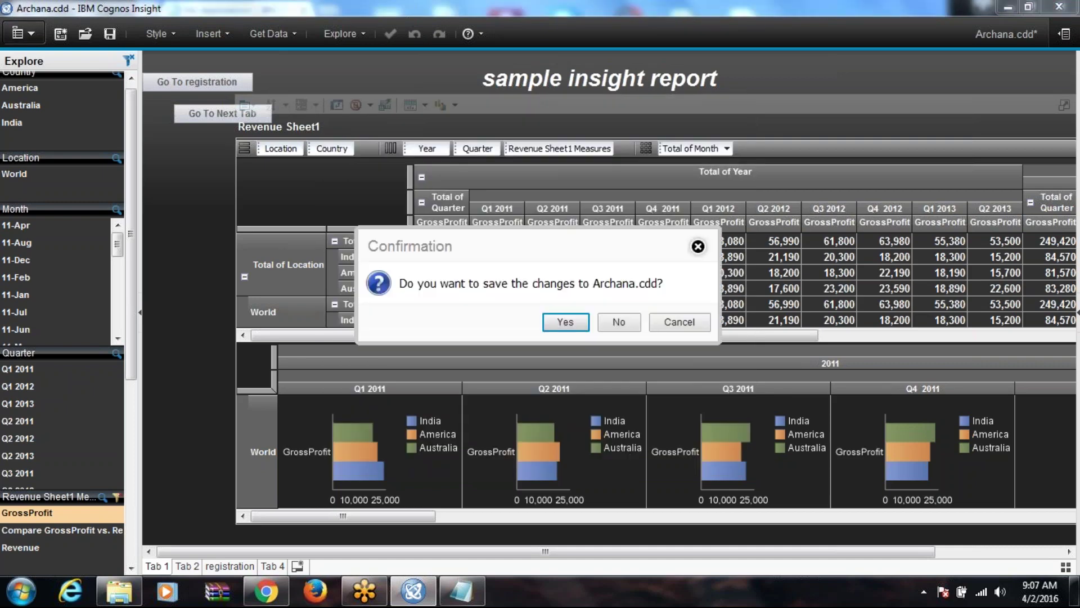
pyautogui.click(620, 323)
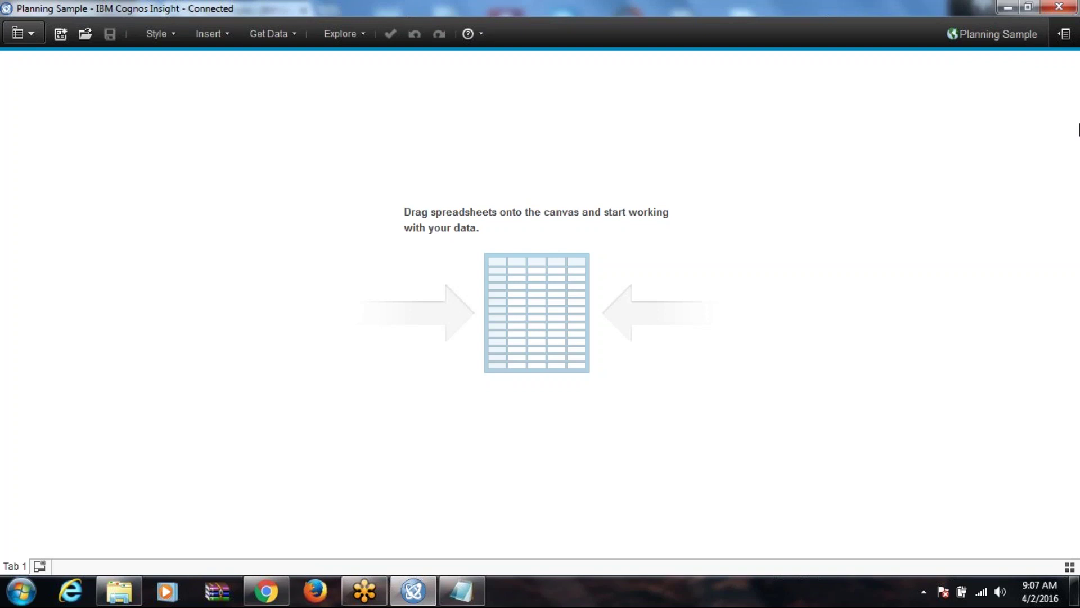
# Step: Show the Cubes tree and drag the Goal Input and goal_input_all views onto the canvas
pyautogui.click(1063, 36)
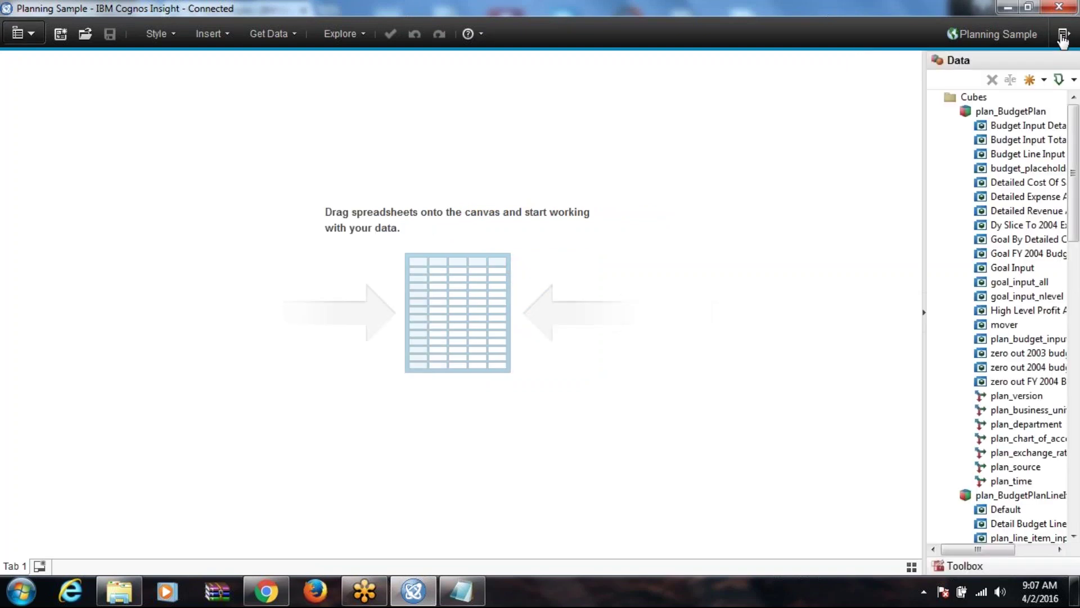
pyautogui.moveTo(1024, 283); pyautogui.dragTo(1018, 287)
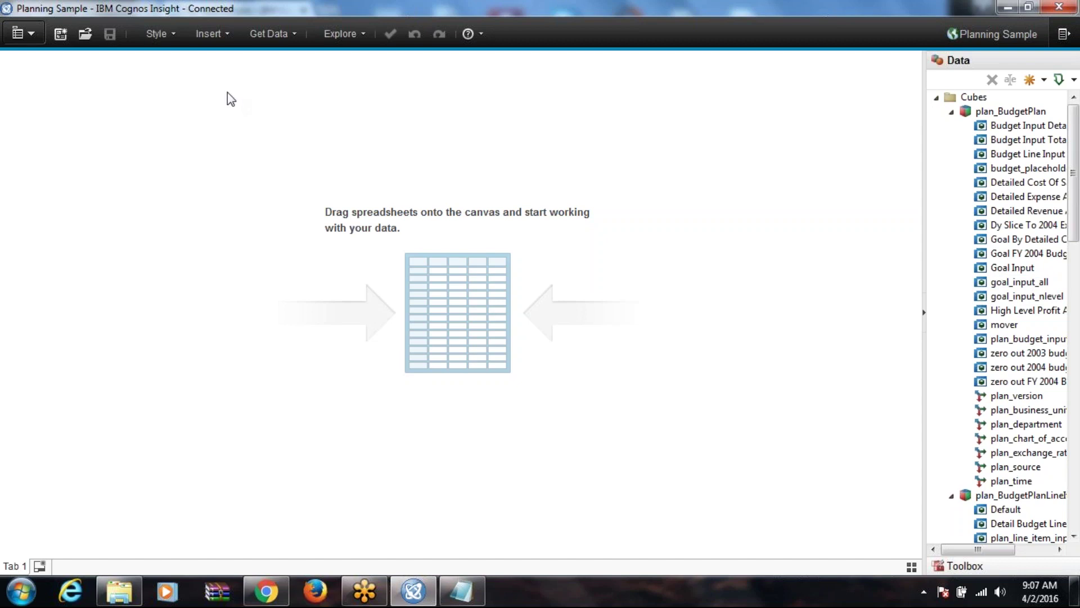
pyautogui.moveTo(1010, 269); pyautogui.dragTo(84, 119)
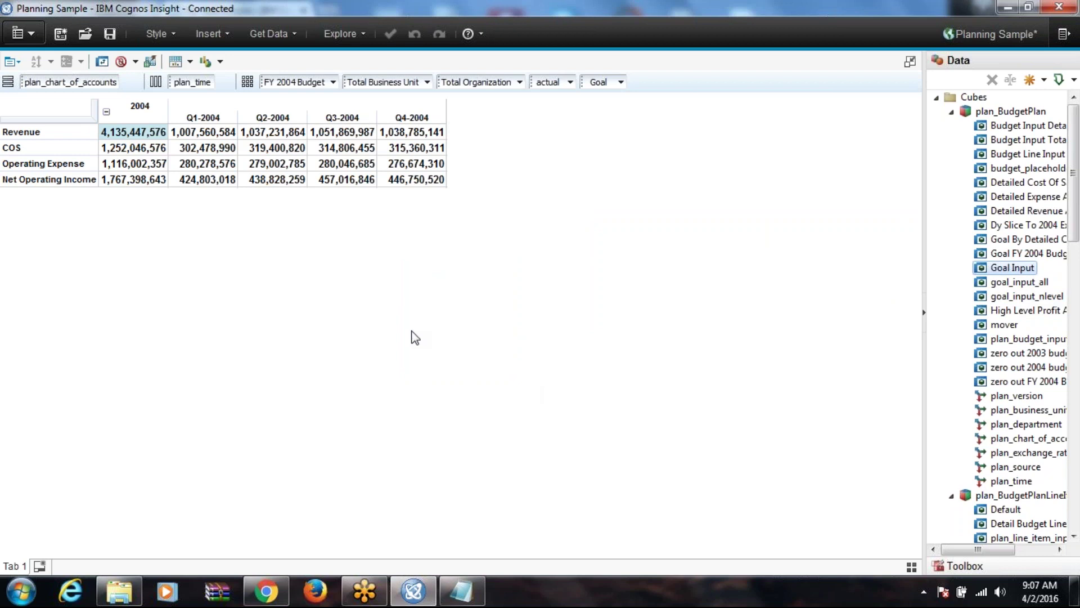
pyautogui.moveTo(1007, 282); pyautogui.dragTo(79, 369)
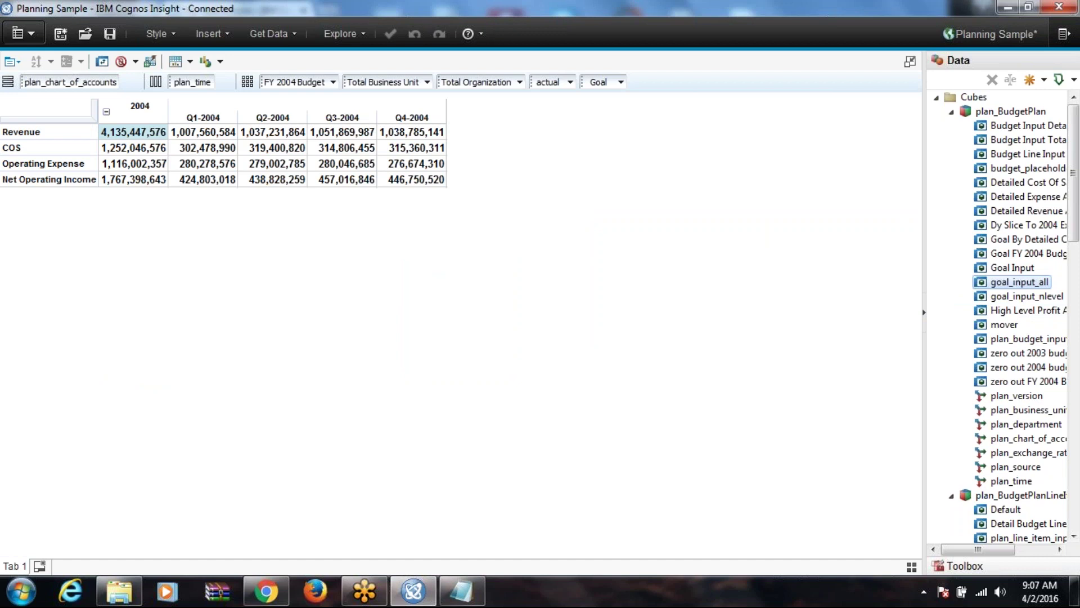
pyautogui.click(20, 66)
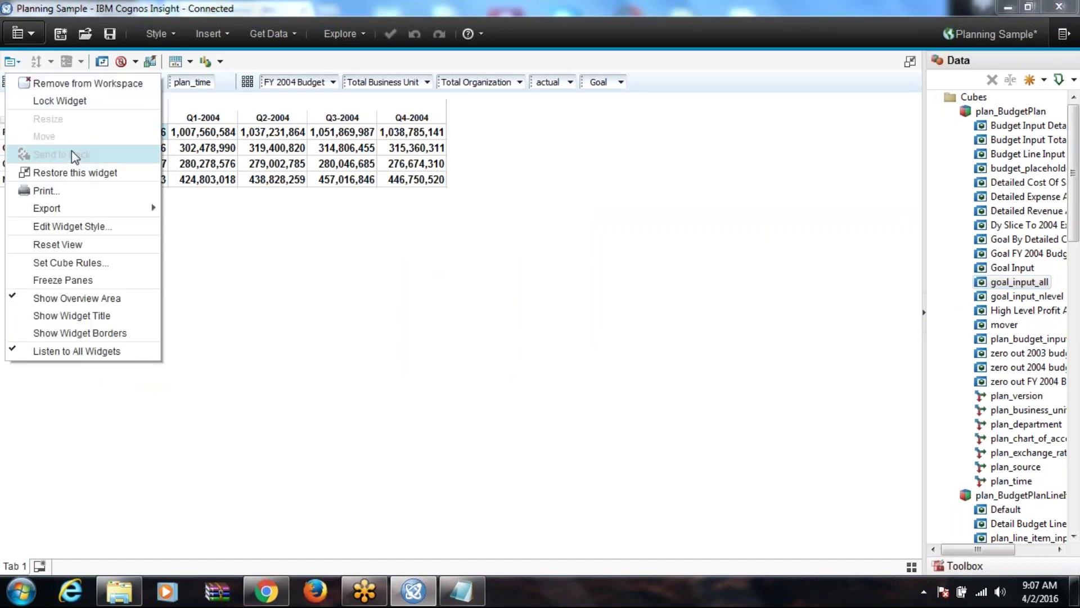
# Step: Restore the Goal Input crosstab to a framed widget and add a goal_input_all crosstab beside it
pyautogui.click(82, 176)
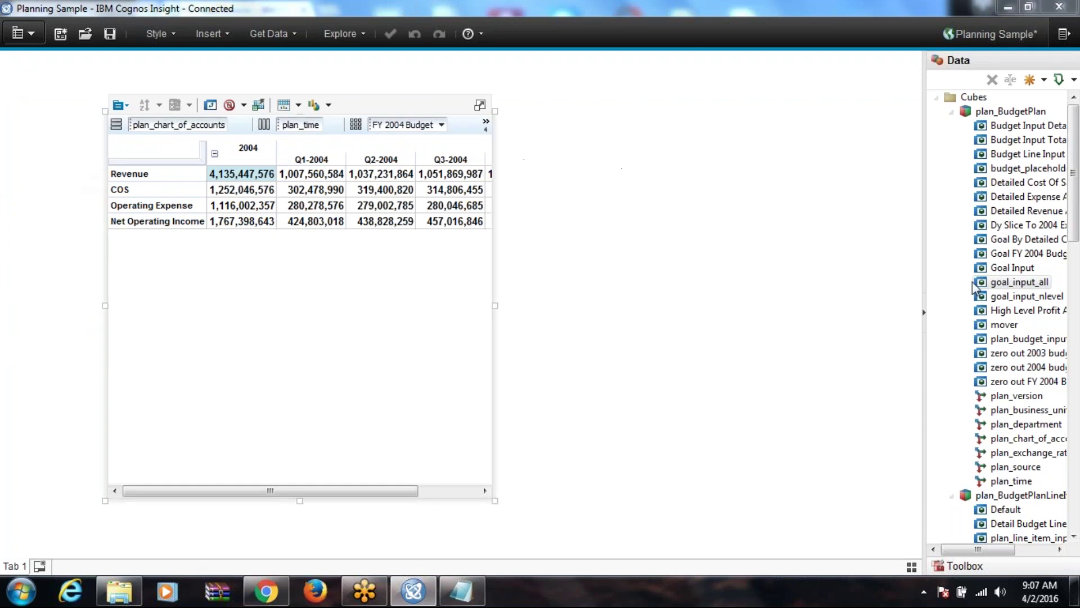
pyautogui.moveTo(1042, 286); pyautogui.dragTo(650, 151)
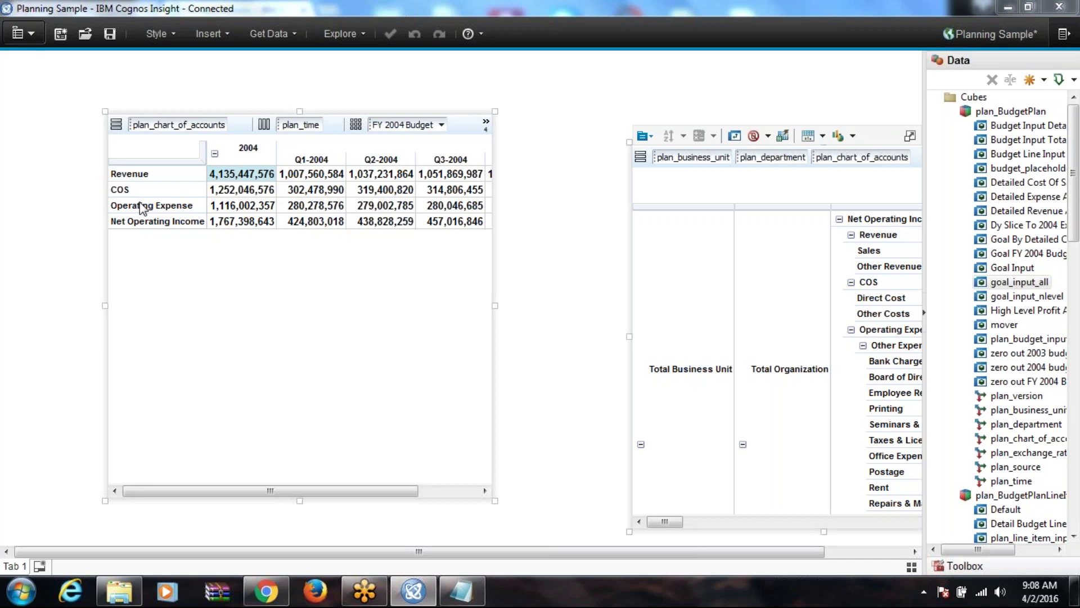
pyautogui.click(353, 34)
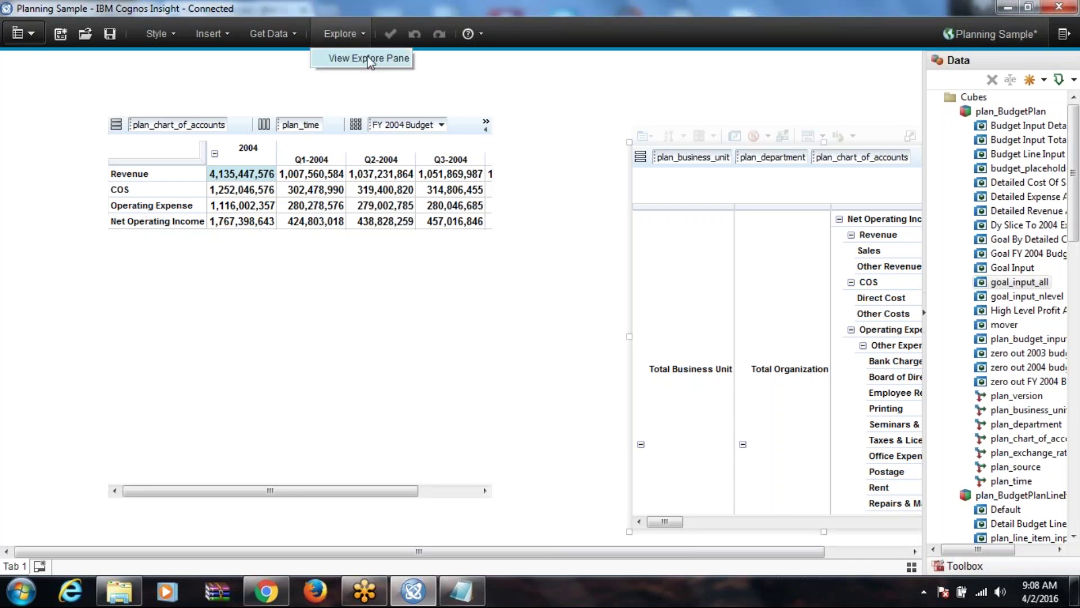
# Step: Show the Explore pane, filter to business unit 10110 and the budget report, and select the Goal Input crosstab
pyautogui.click(370, 60)
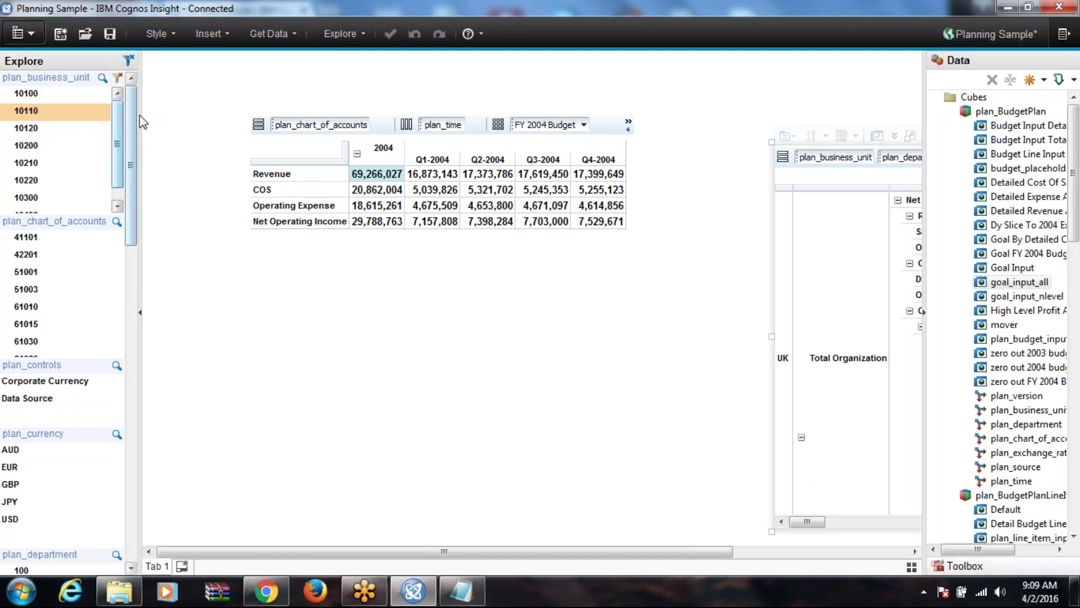
pyautogui.moveTo(130, 114); pyautogui.dragTo(126, 358)
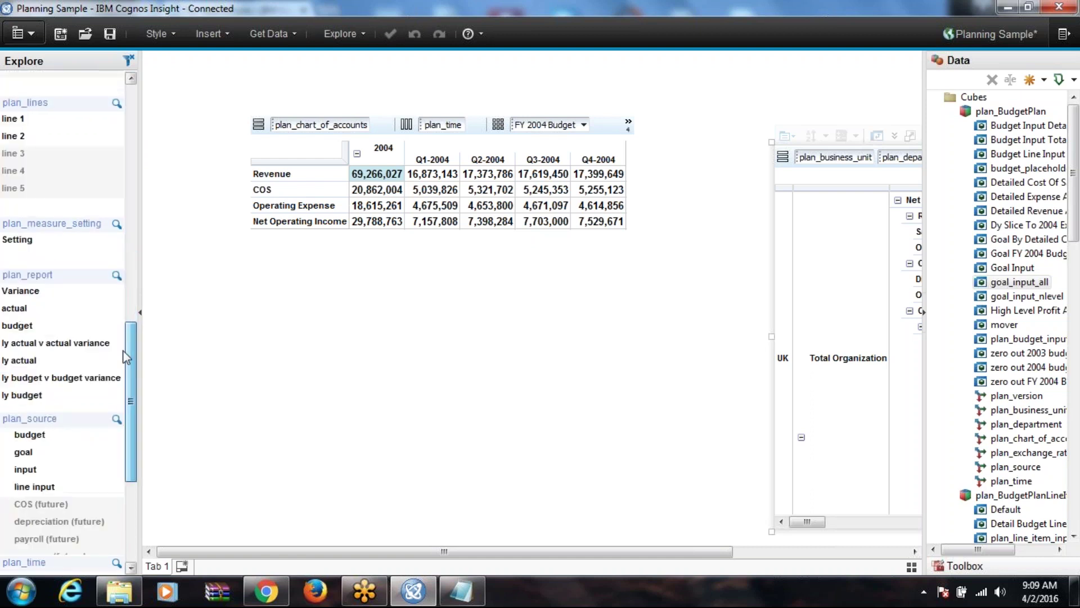
pyautogui.click(25, 326)
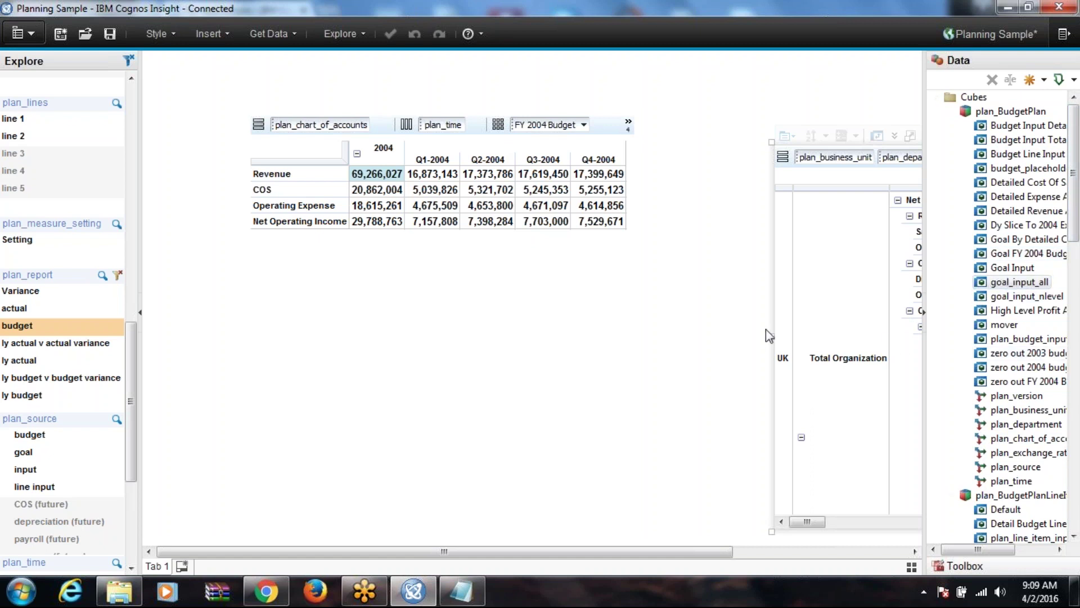
pyautogui.click(322, 278)
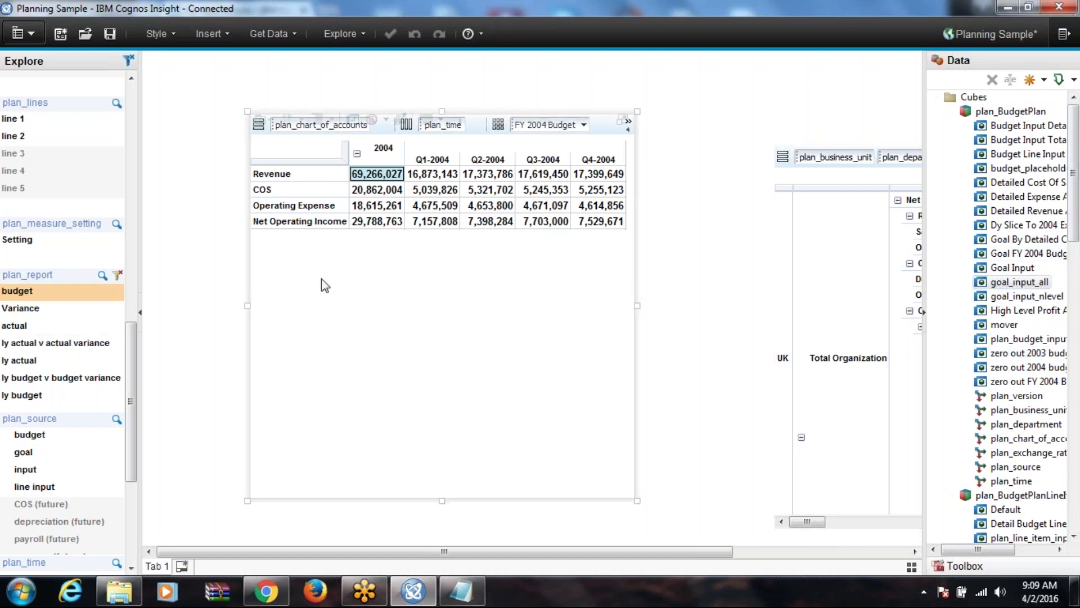
pyautogui.click(218, 186)
# Step: Apply the dark Focus workspace theme to the Planning Sample workspace, restyling both crosstabs
pyautogui.click(159, 34)
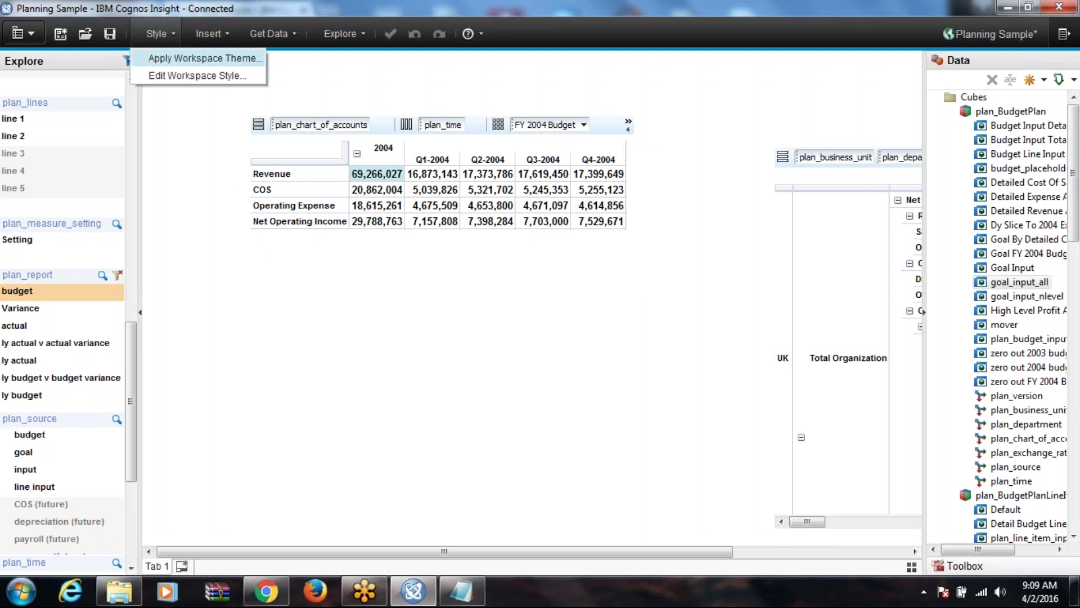
pyautogui.click(180, 59)
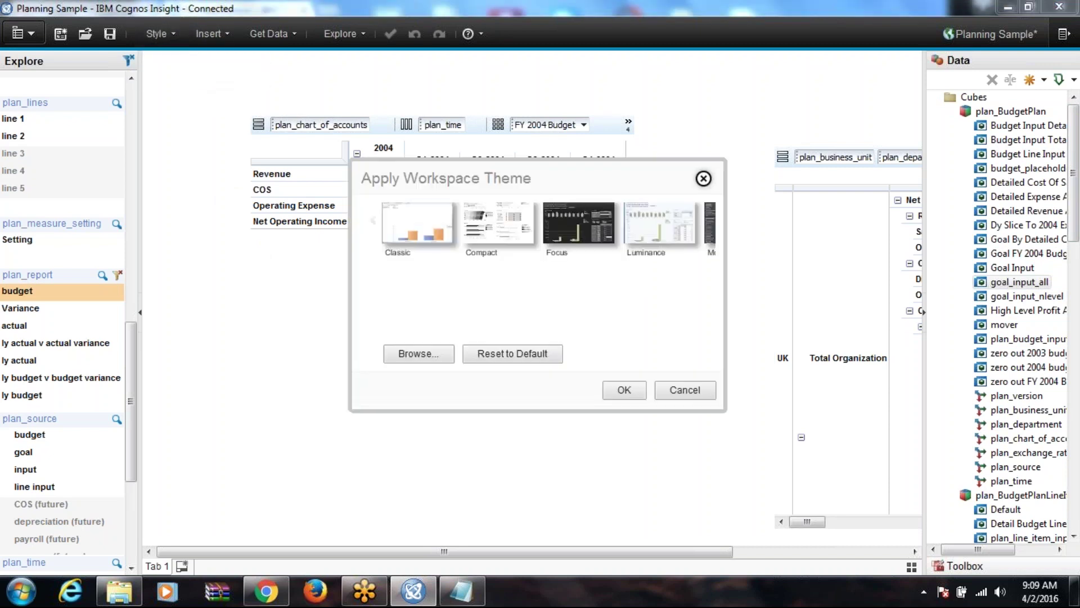
pyautogui.click(569, 291)
pyautogui.click(623, 390)
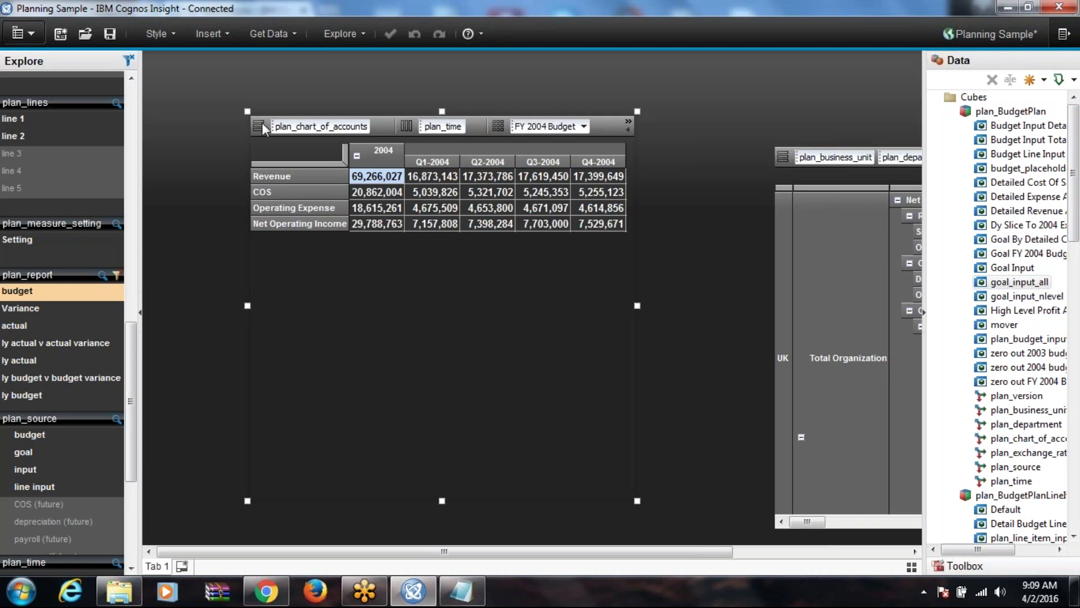
pyautogui.moveTo(270, 110)
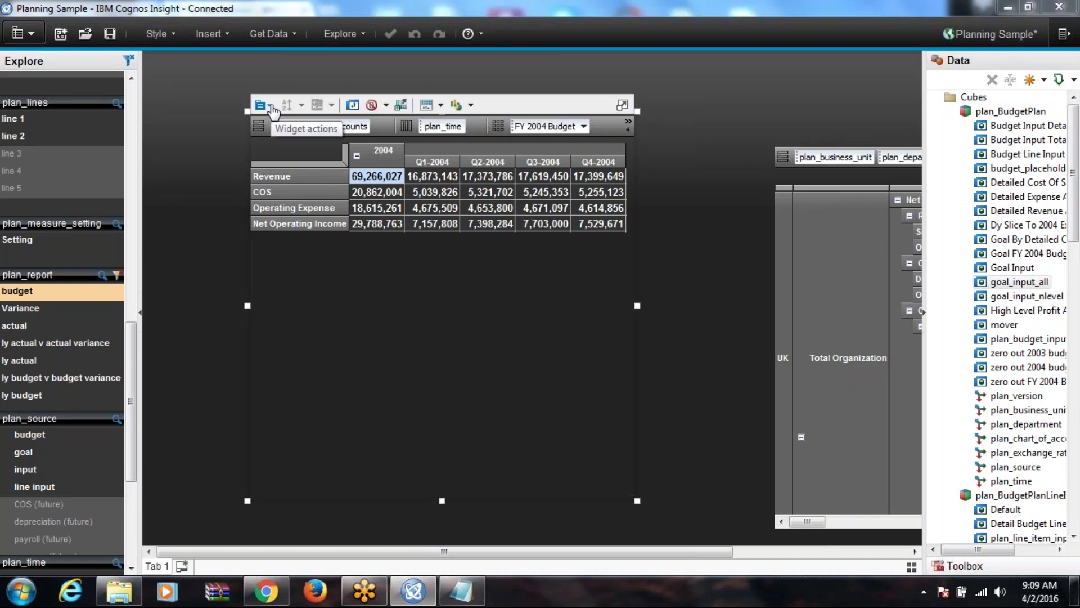
# Step: Try line and column charts, settle on a stacked area chart, and show it in split view below the crosstab
pyautogui.click(471, 106)
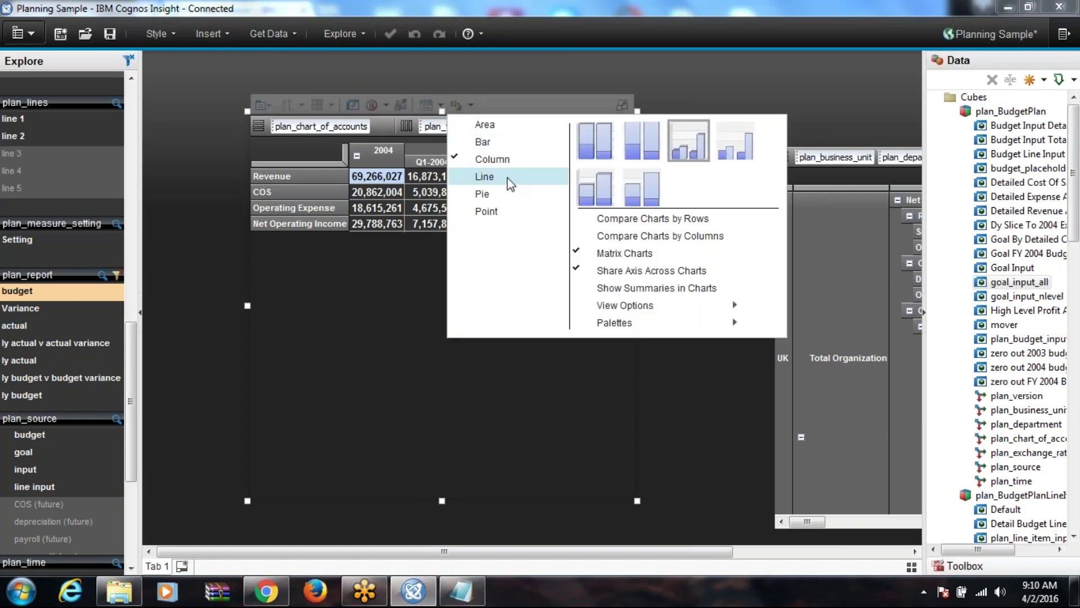
pyautogui.click(509, 180)
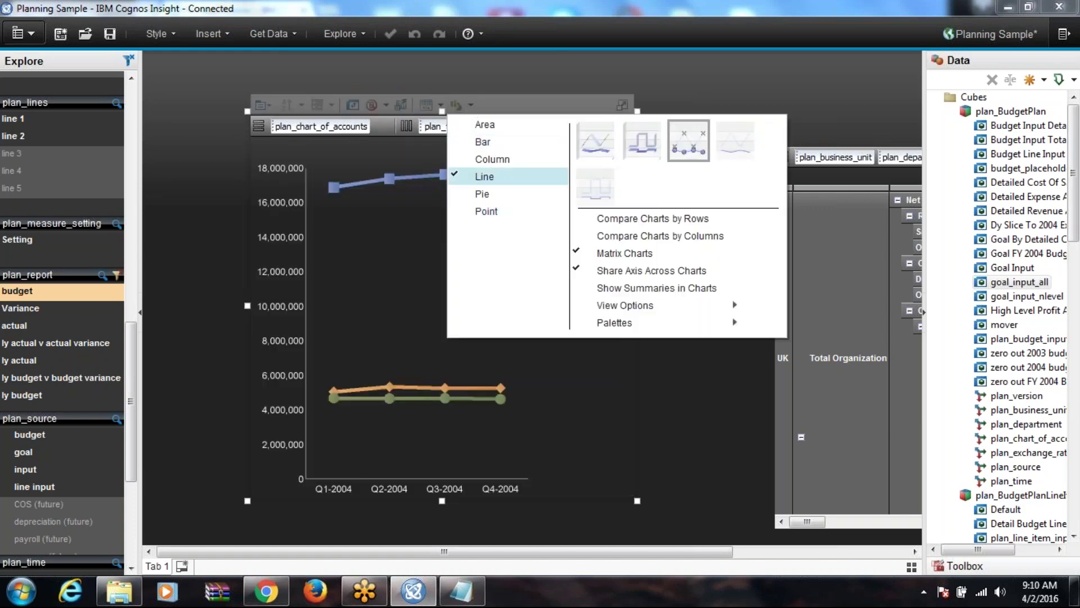
pyautogui.click(492, 160)
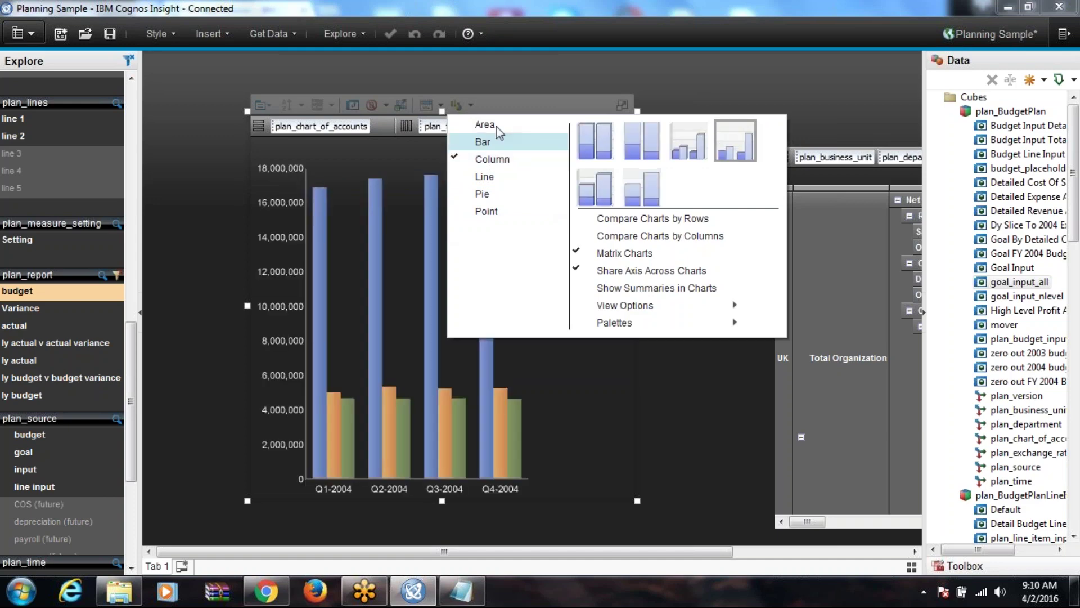
pyautogui.click(496, 126)
pyautogui.click(440, 106)
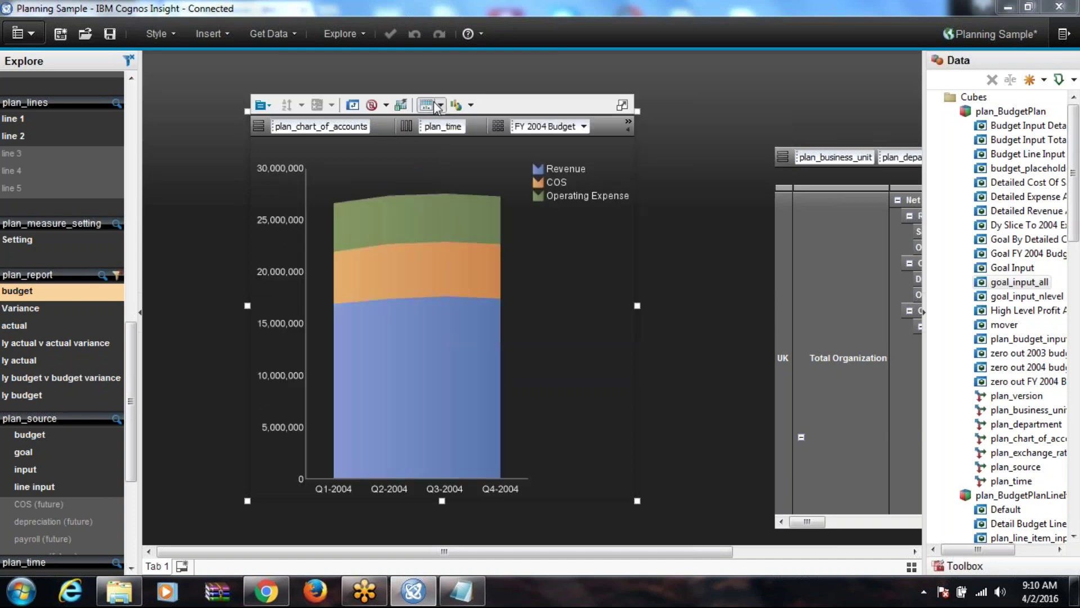
pyautogui.click(440, 106)
pyautogui.click(456, 163)
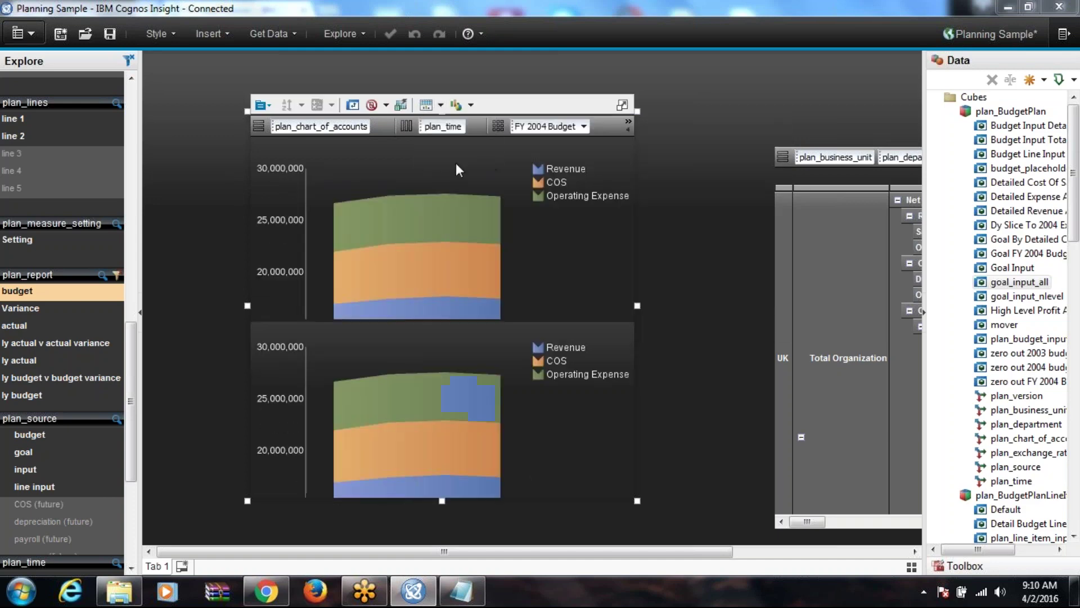